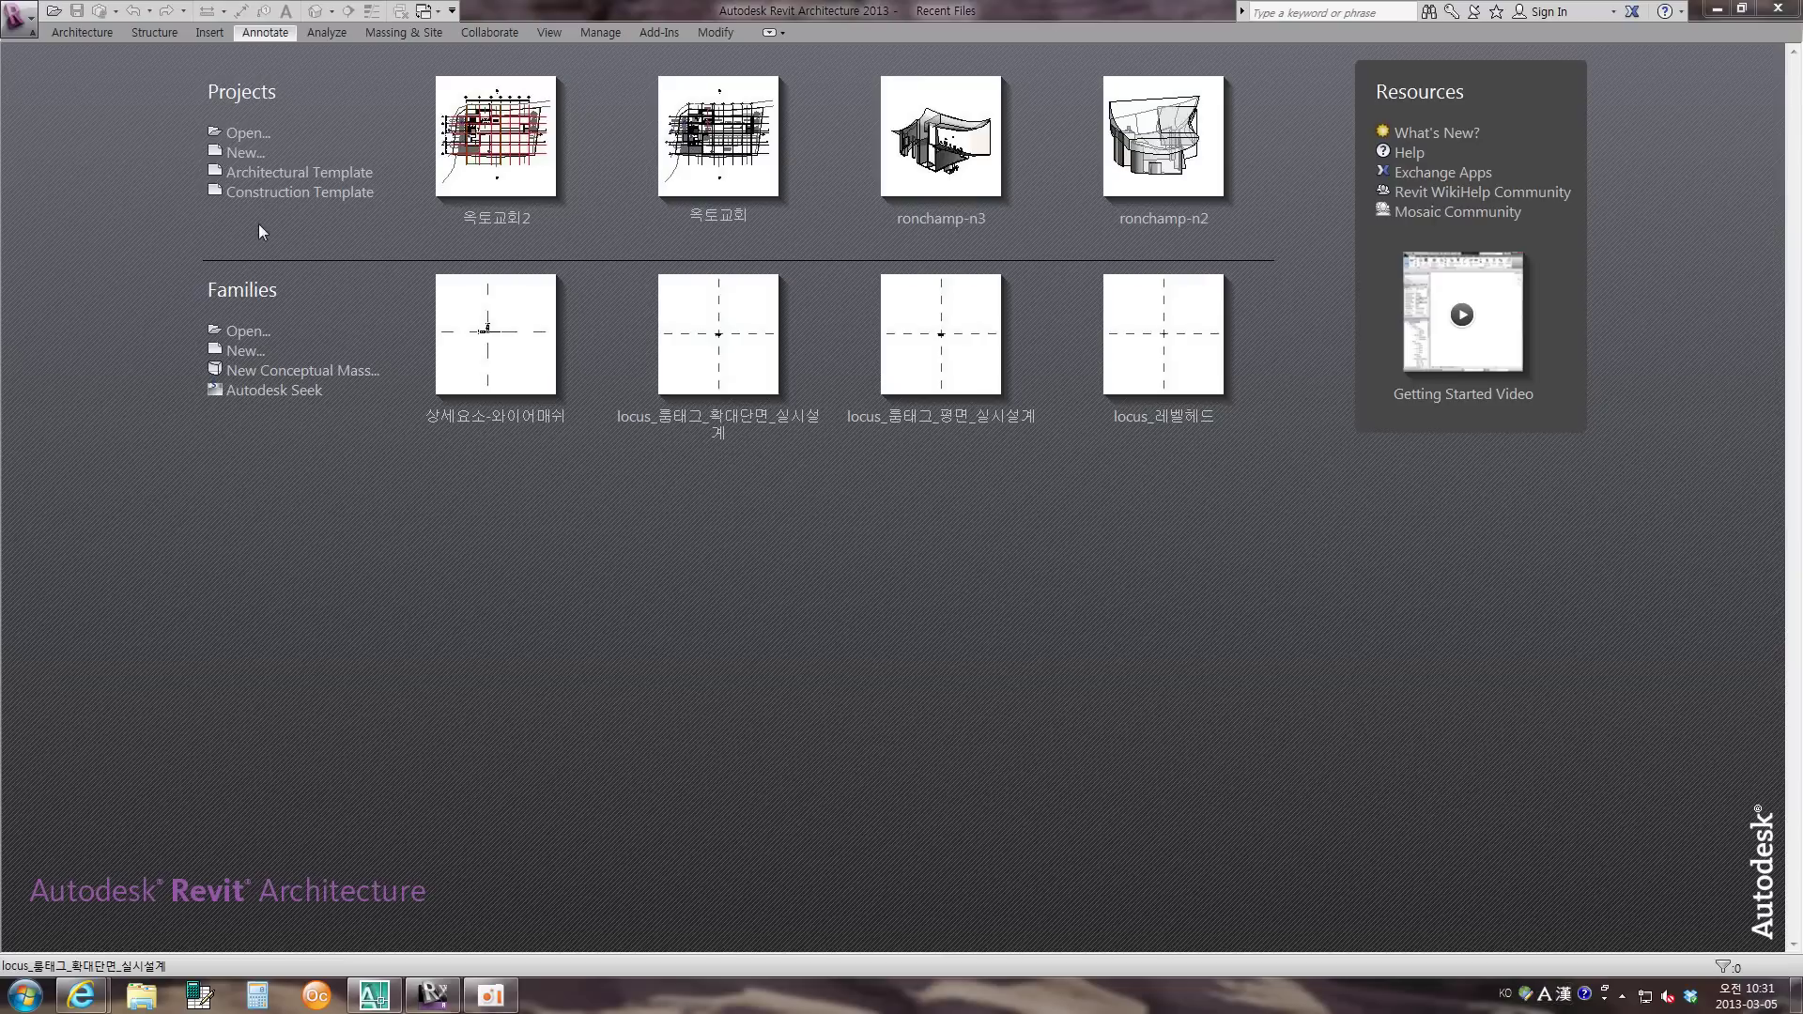
- Create a new project and add a blank drafting view, Drafting 1, at scale 1 : 100
click(242, 155)
click(864, 562)
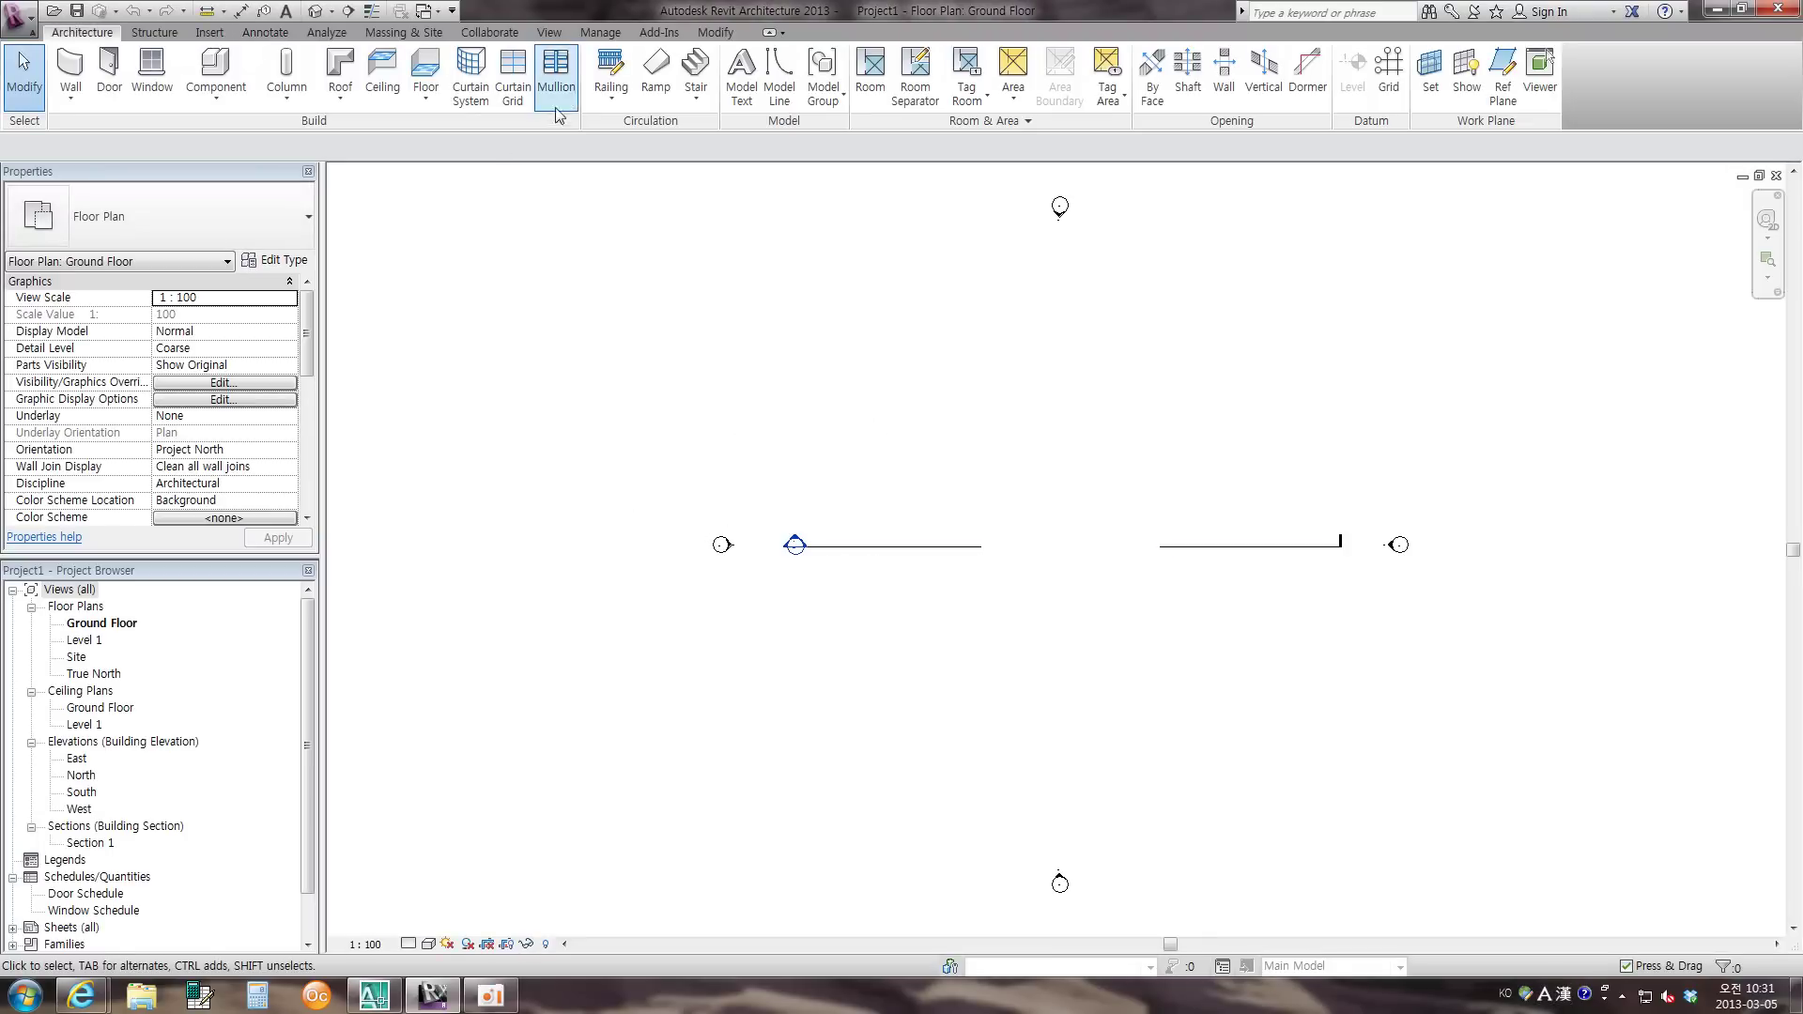
click(551, 34)
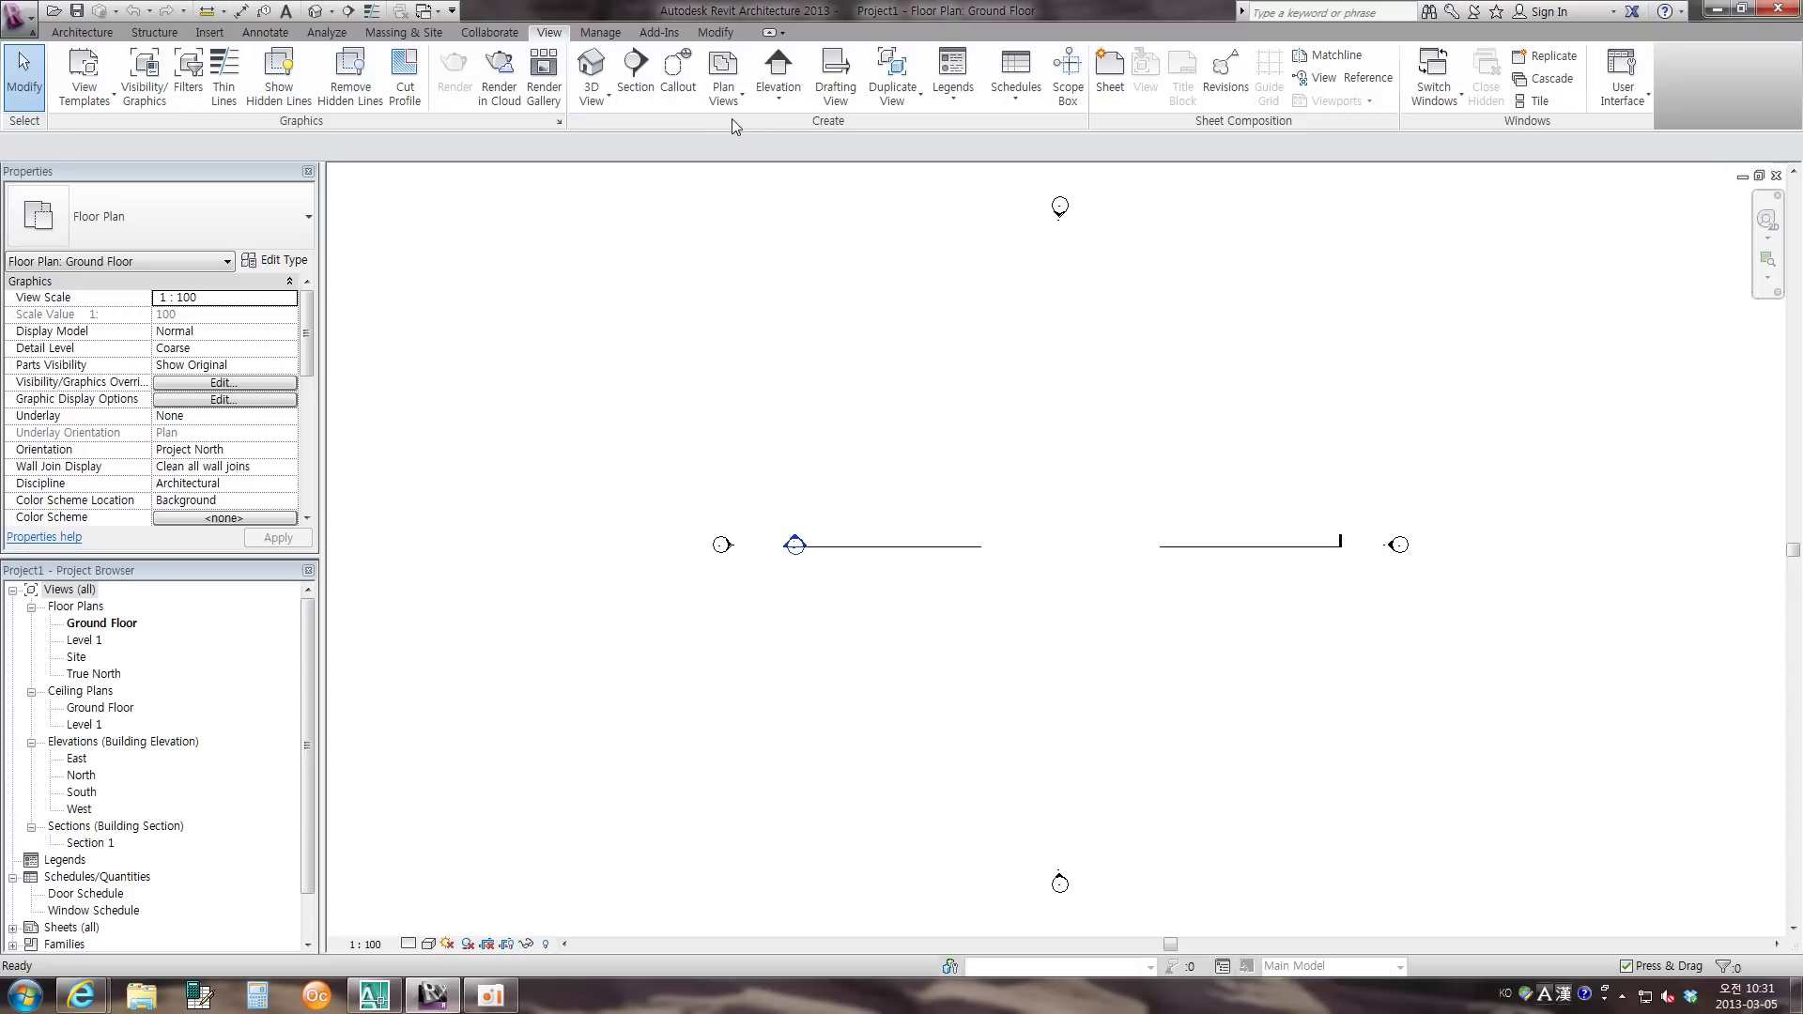
click(835, 75)
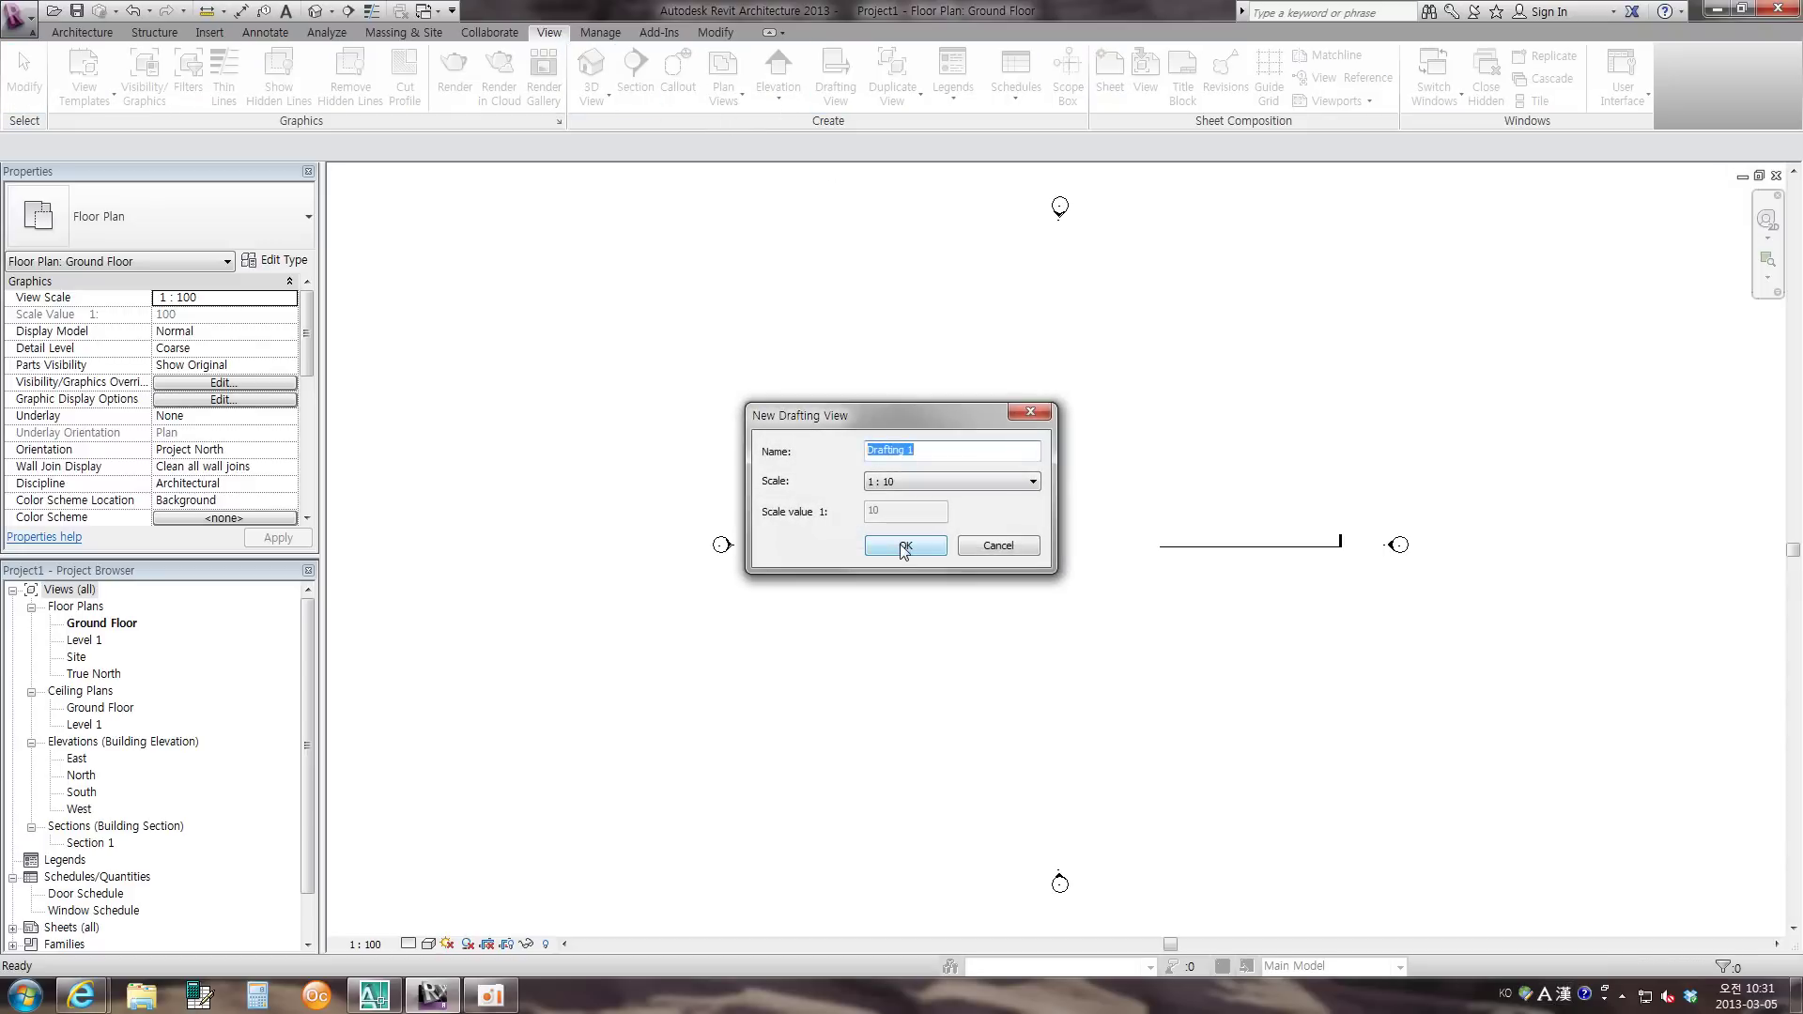
click(951, 482)
click(892, 581)
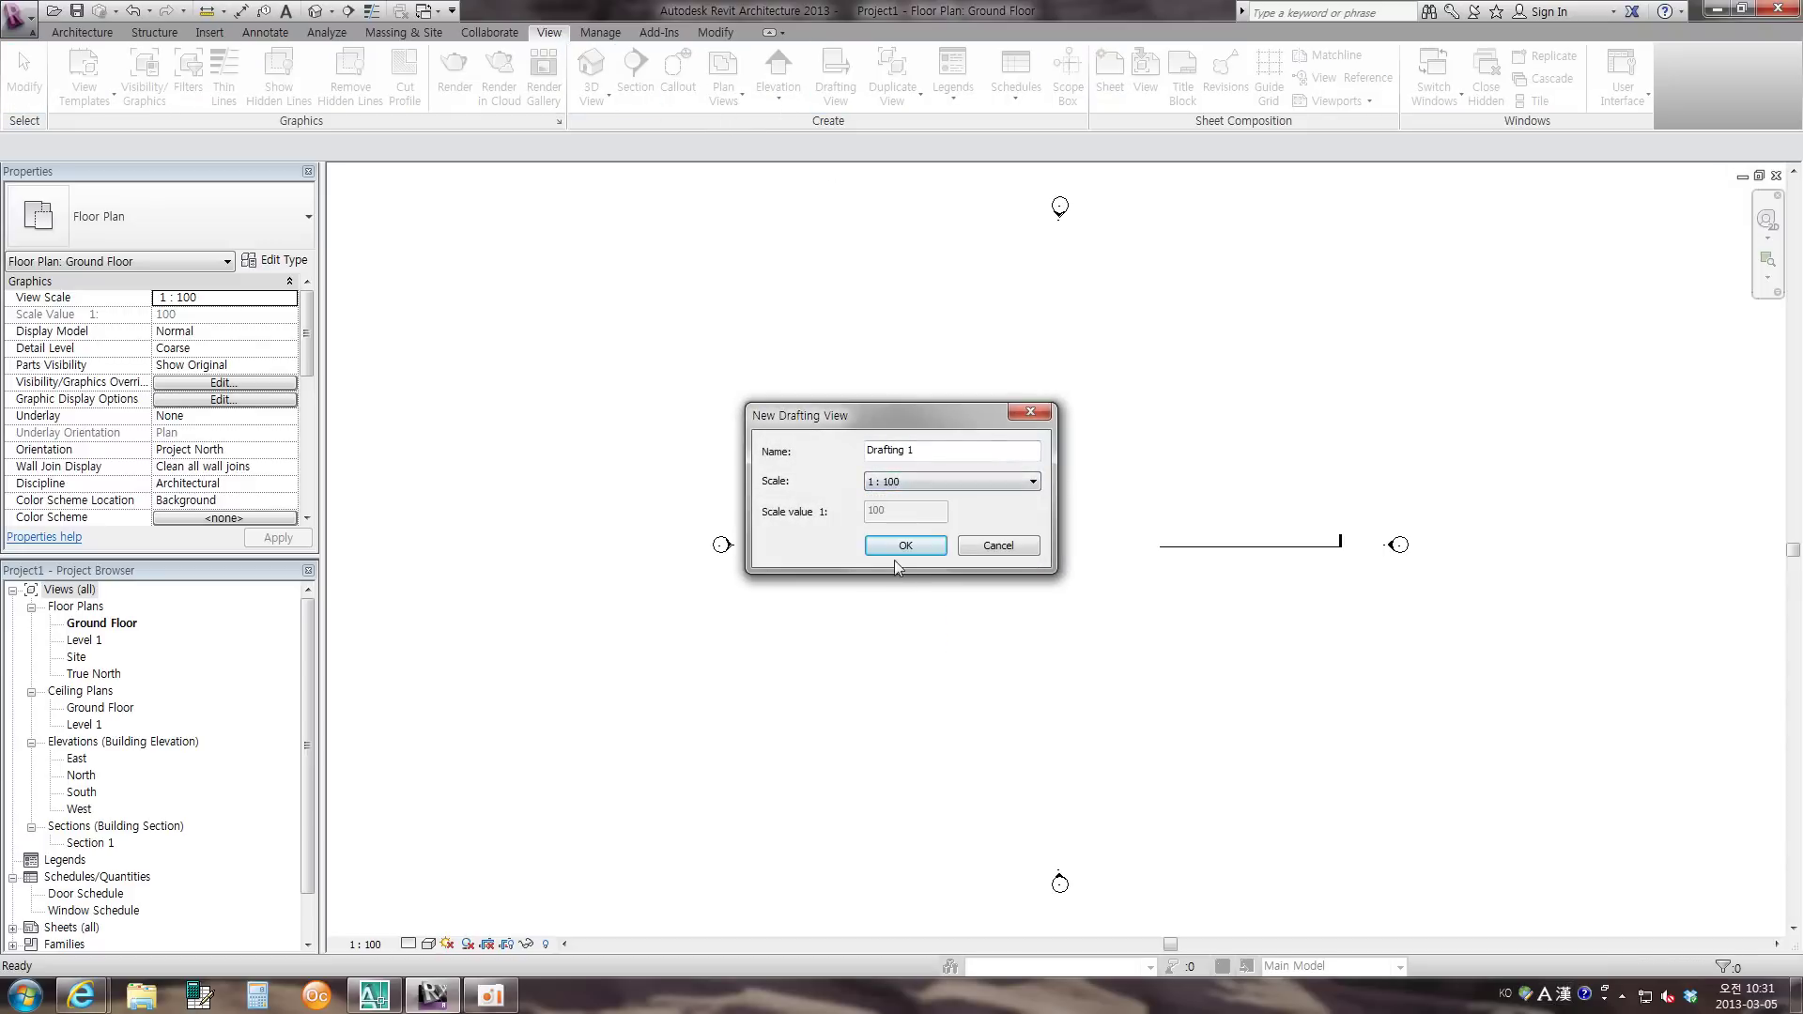
click(906, 548)
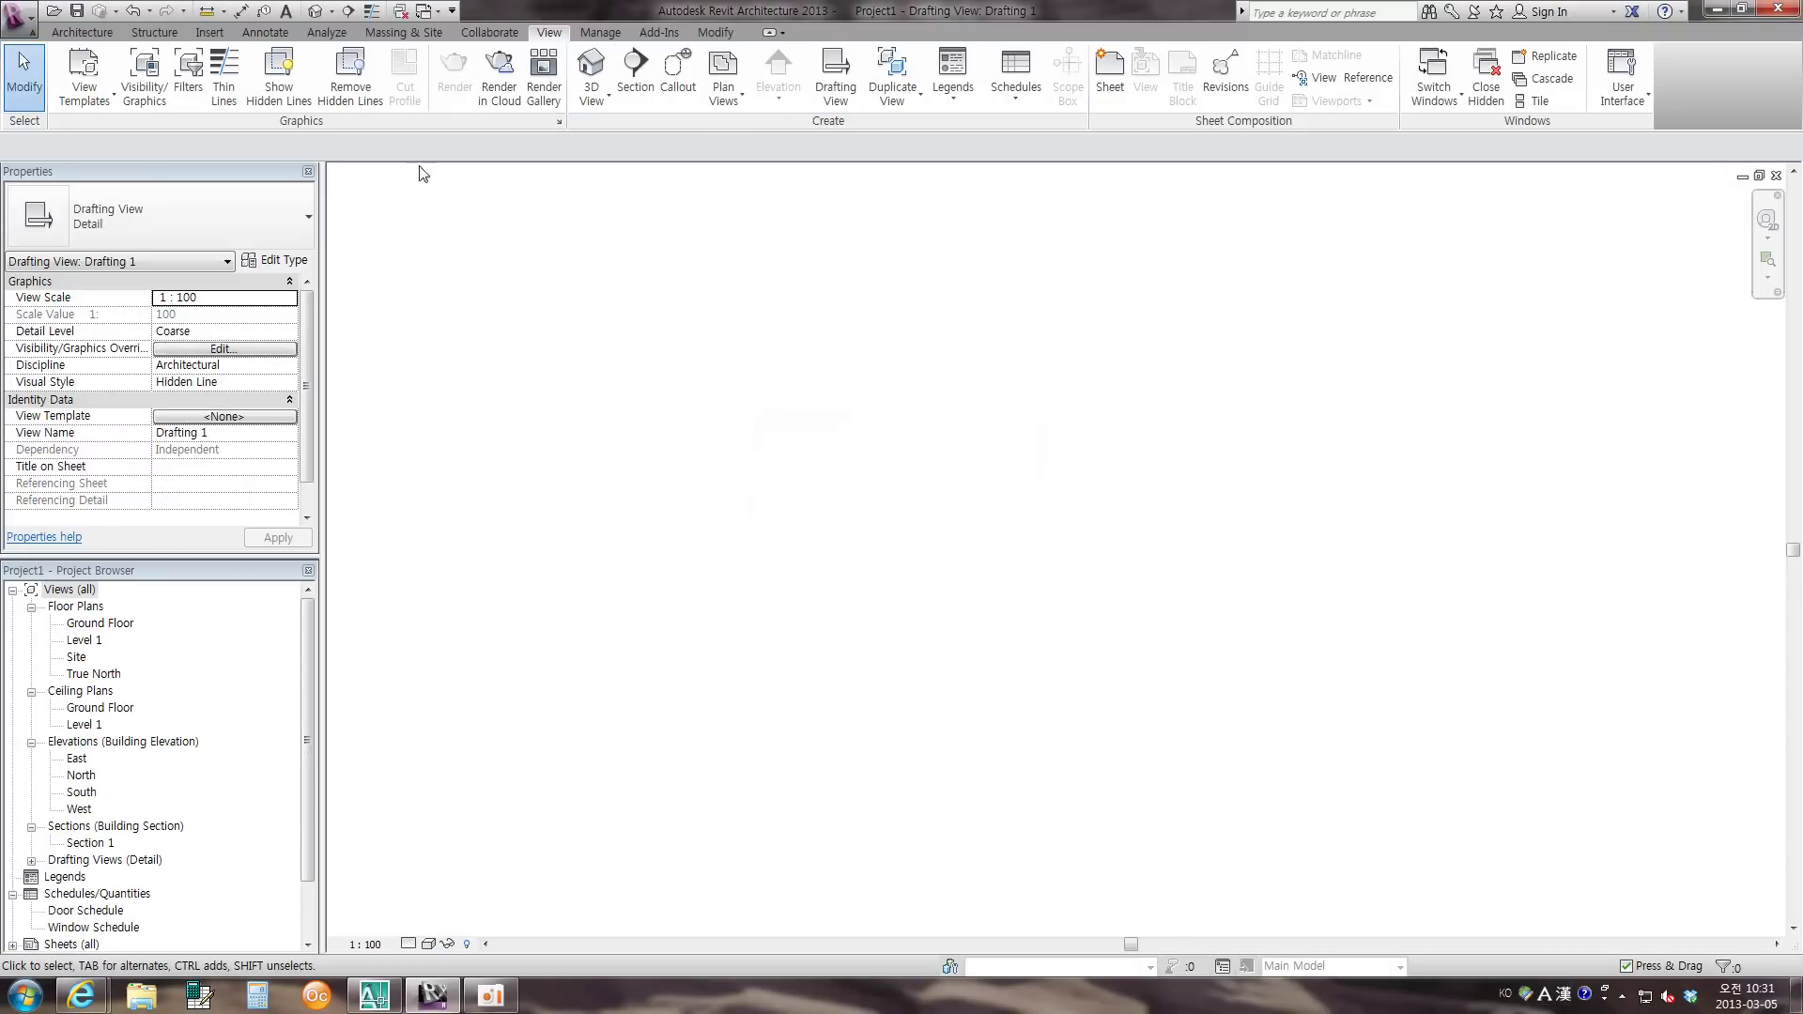
- Draw two detail-line rectangles: a large upper box (1640 x 1600) and a smaller lower box
click(265, 32)
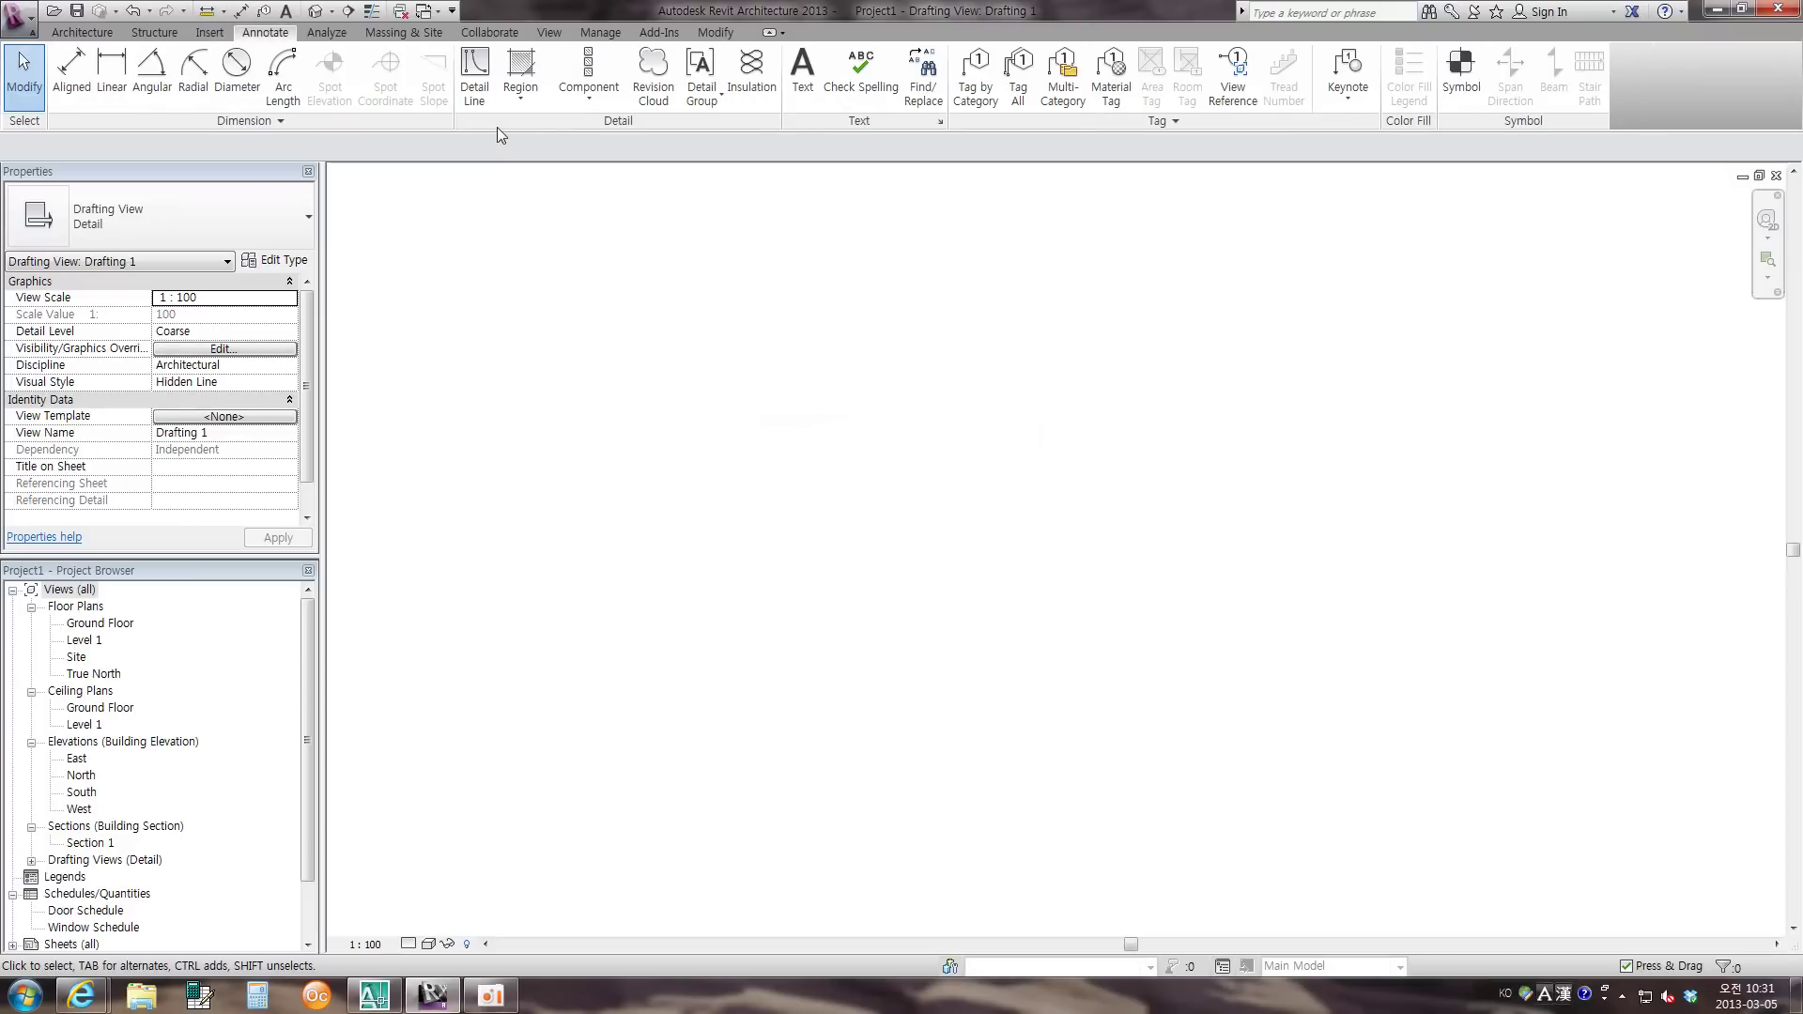
click(475, 80)
click(742, 57)
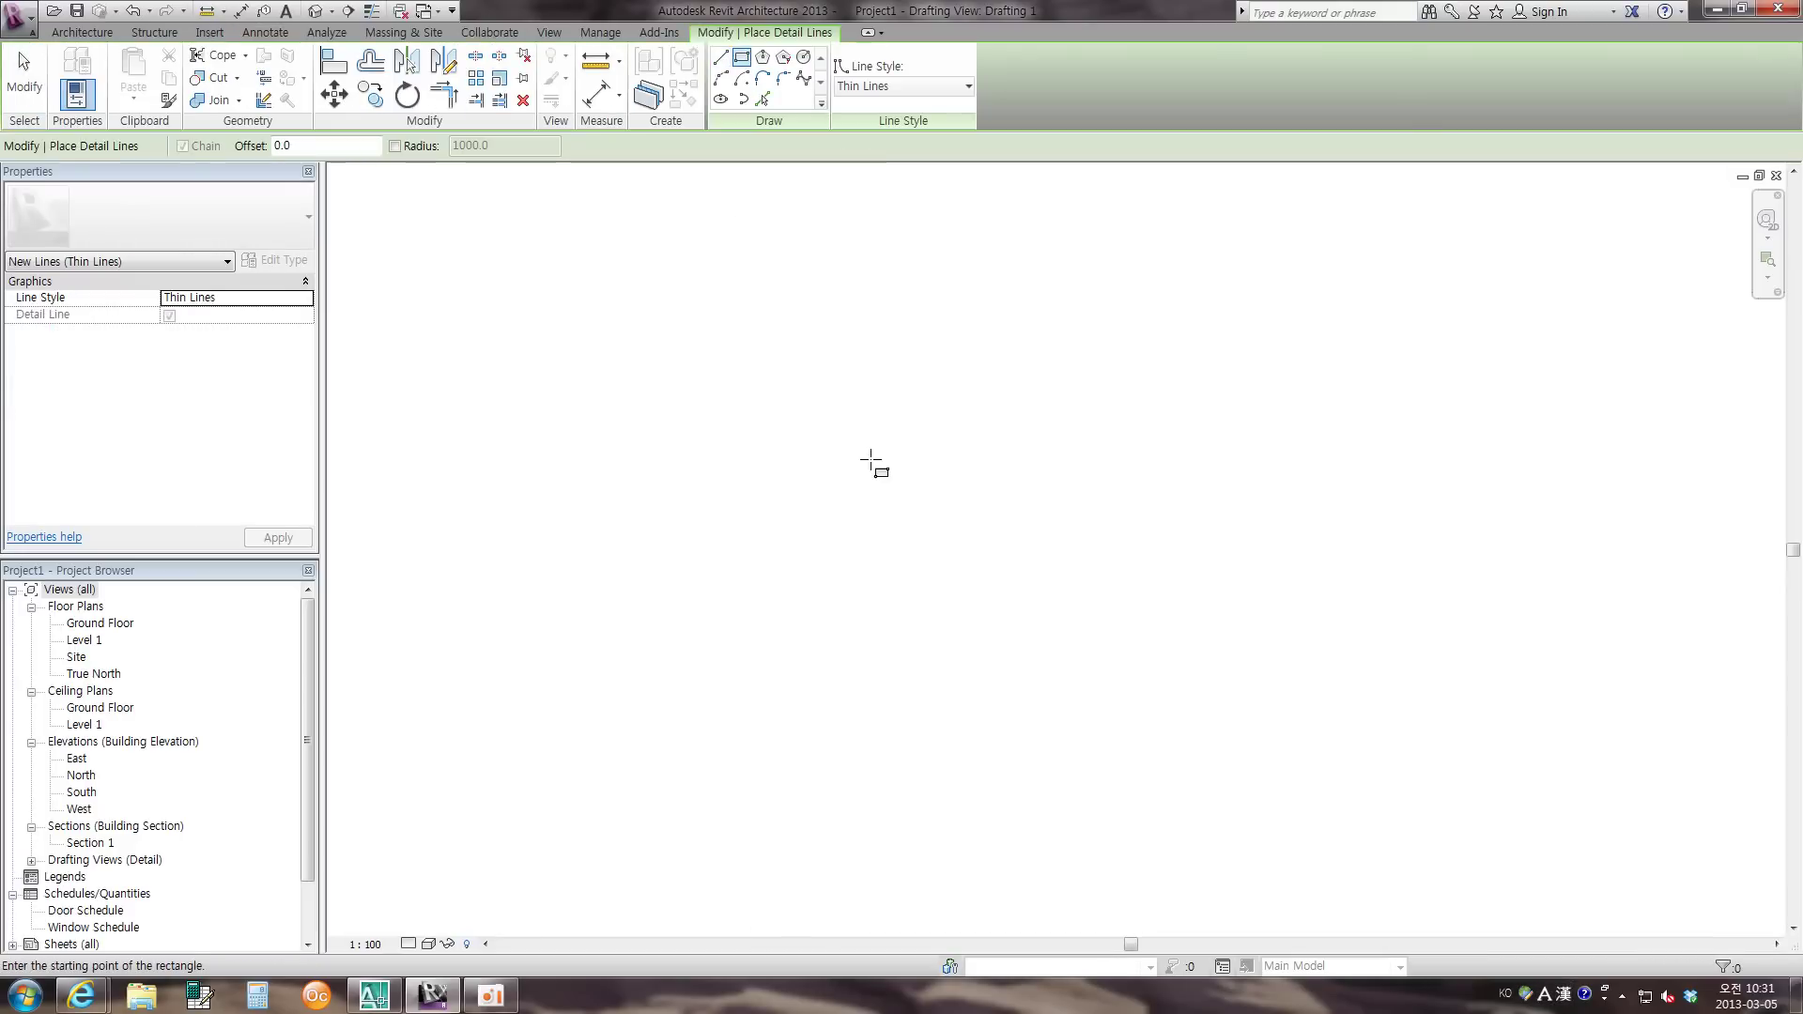
click(849, 457)
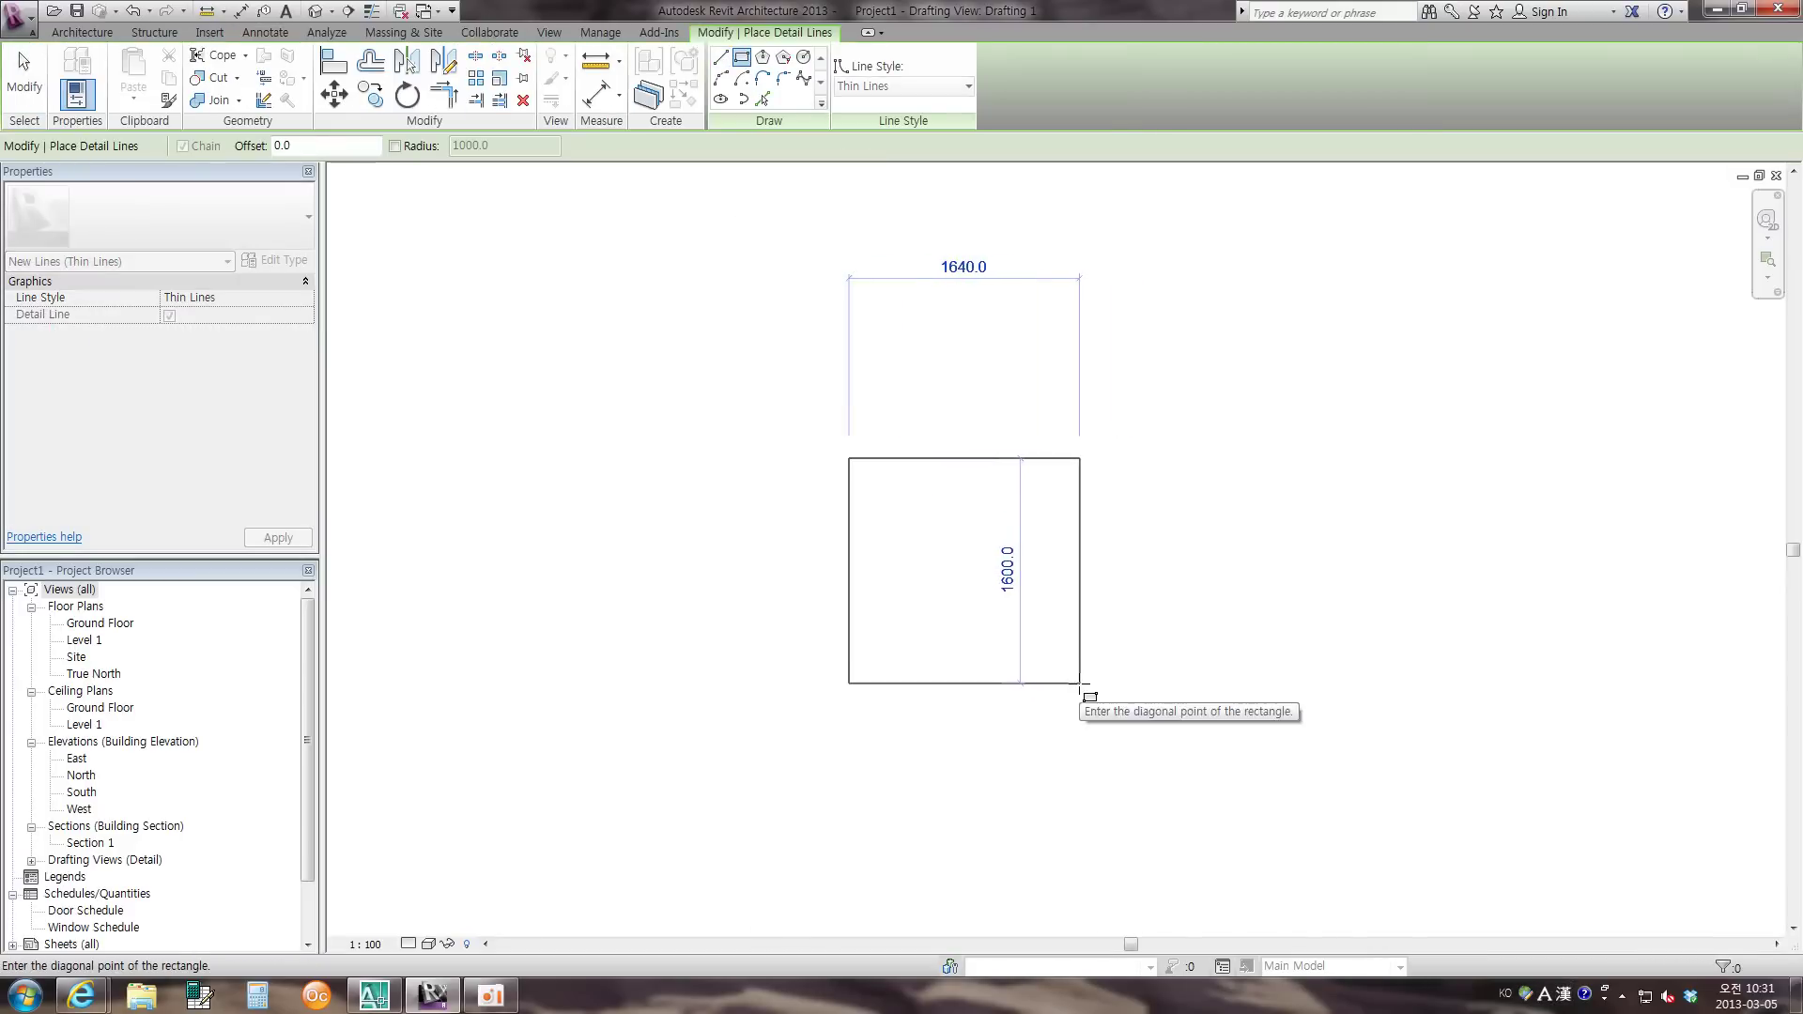
click(1080, 684)
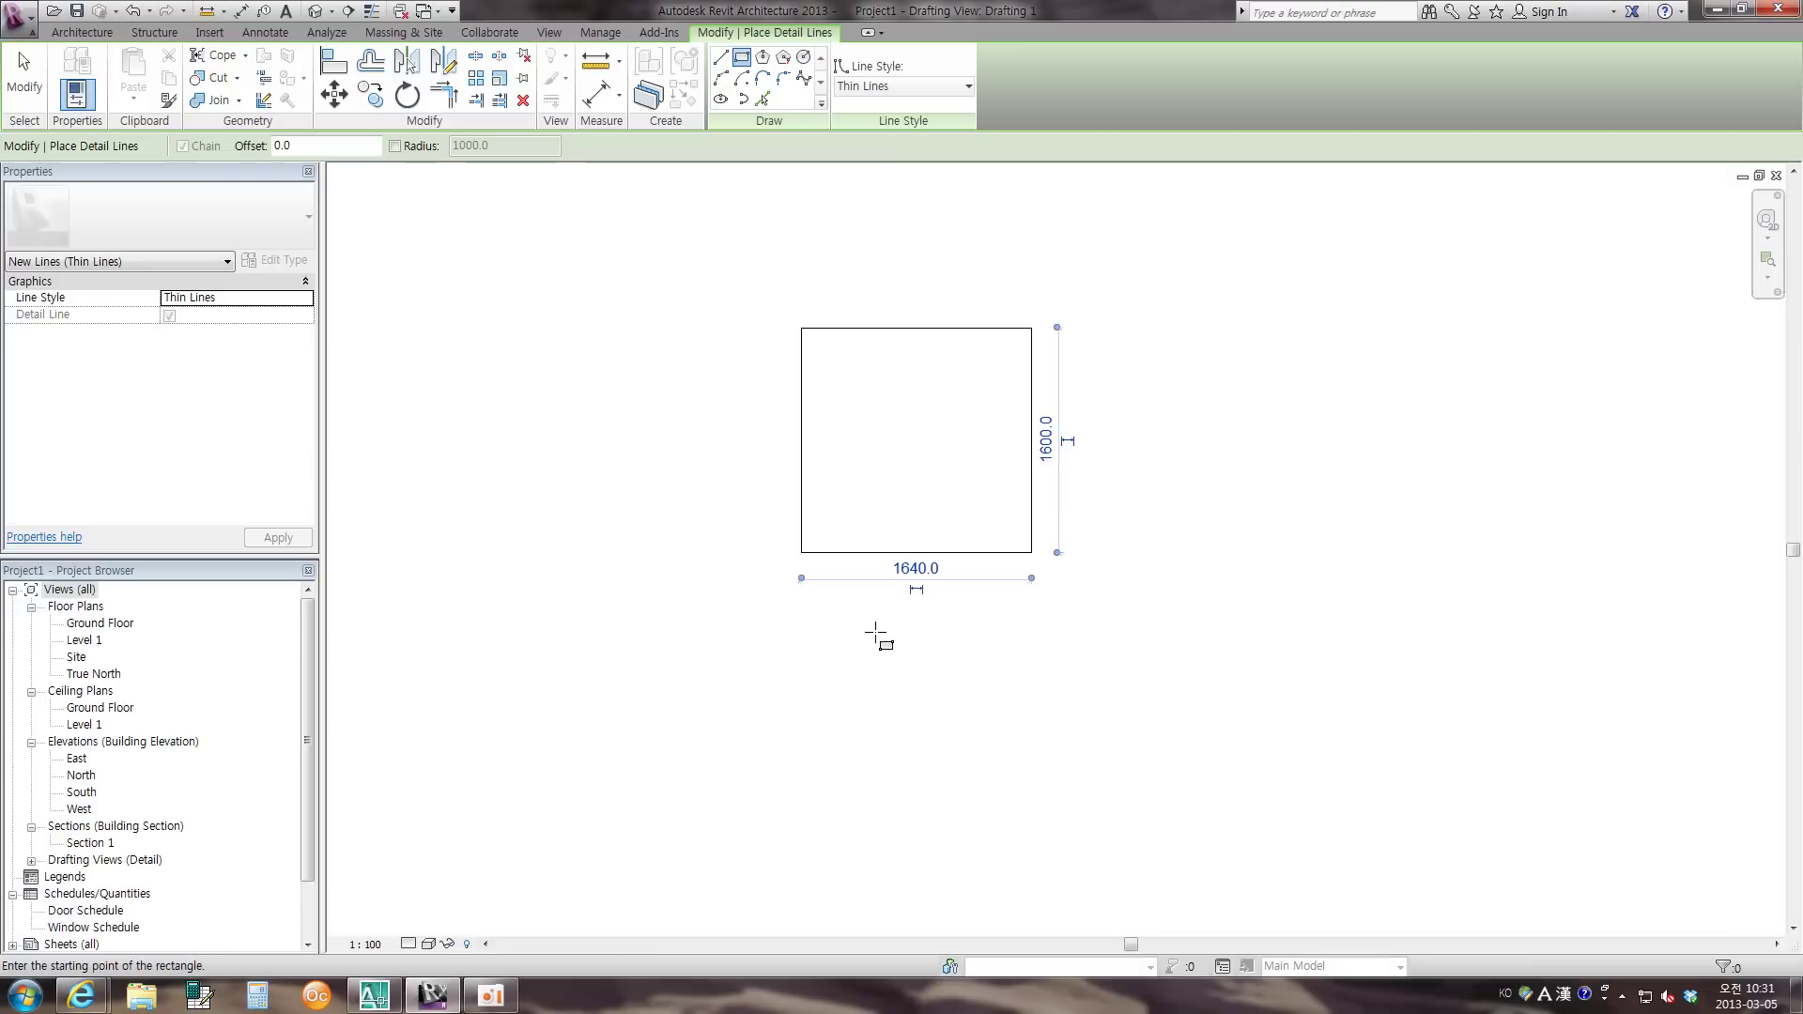
click(874, 633)
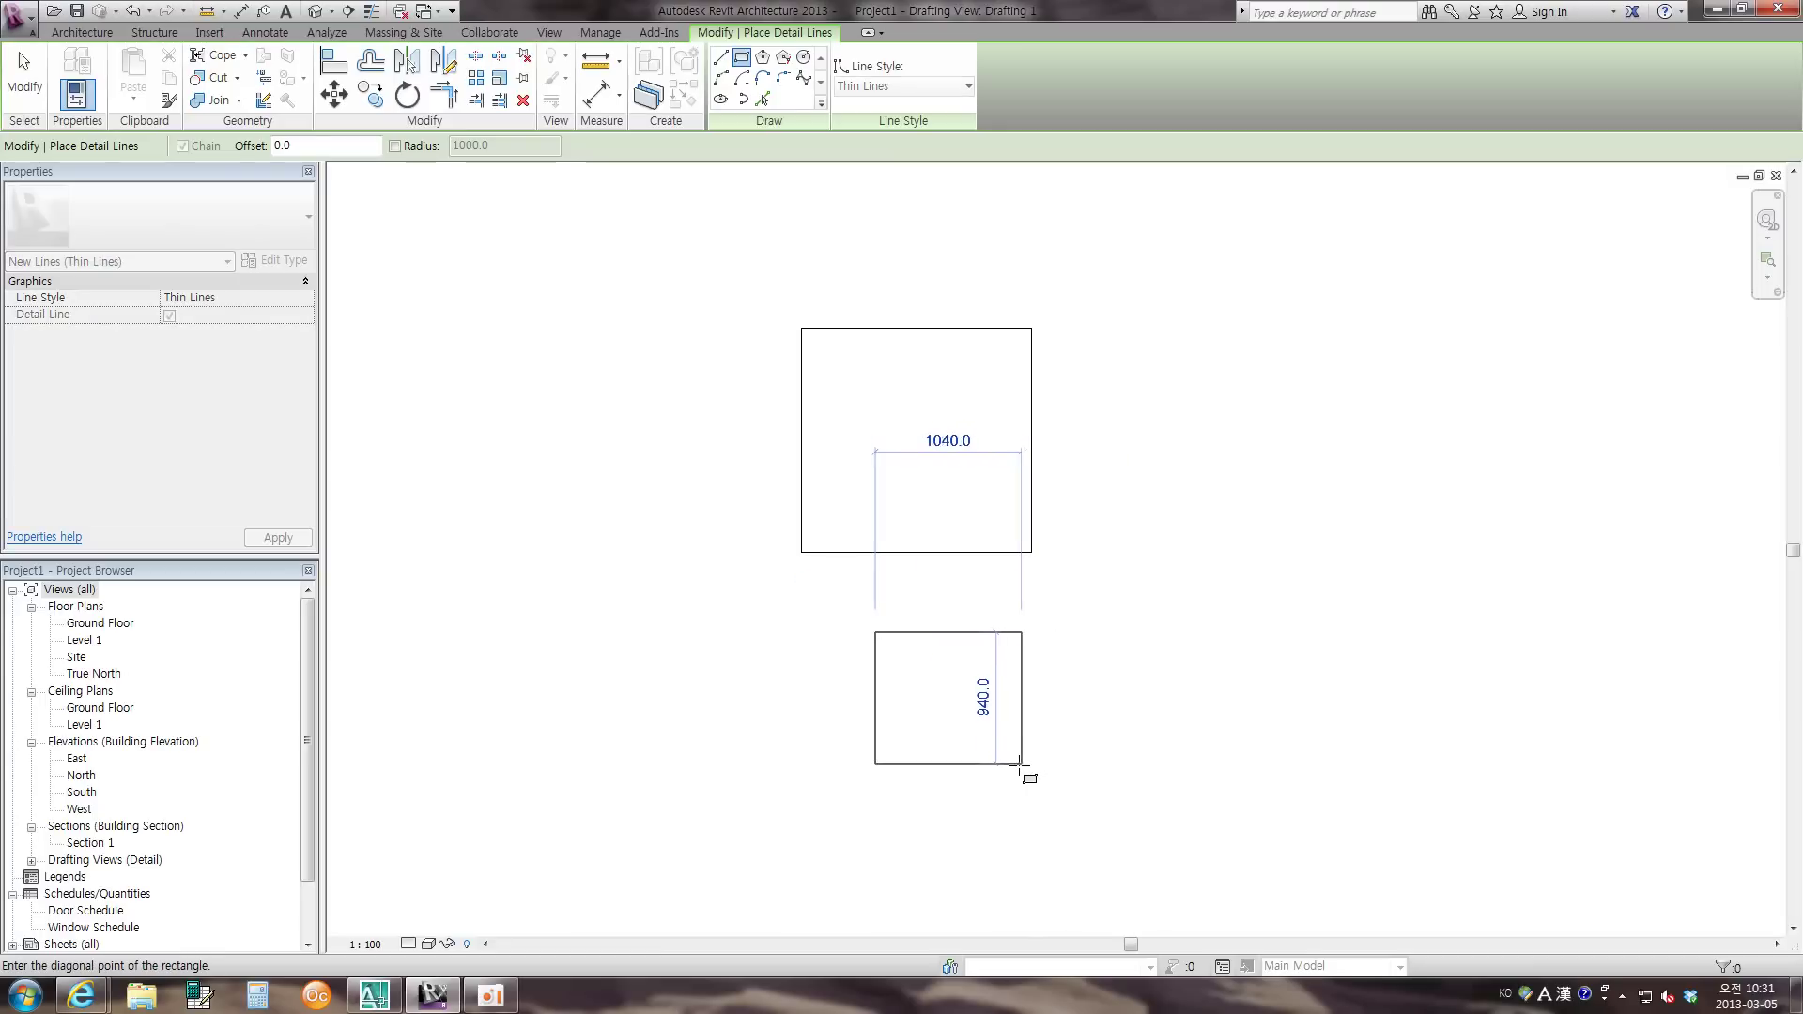
click(1010, 763)
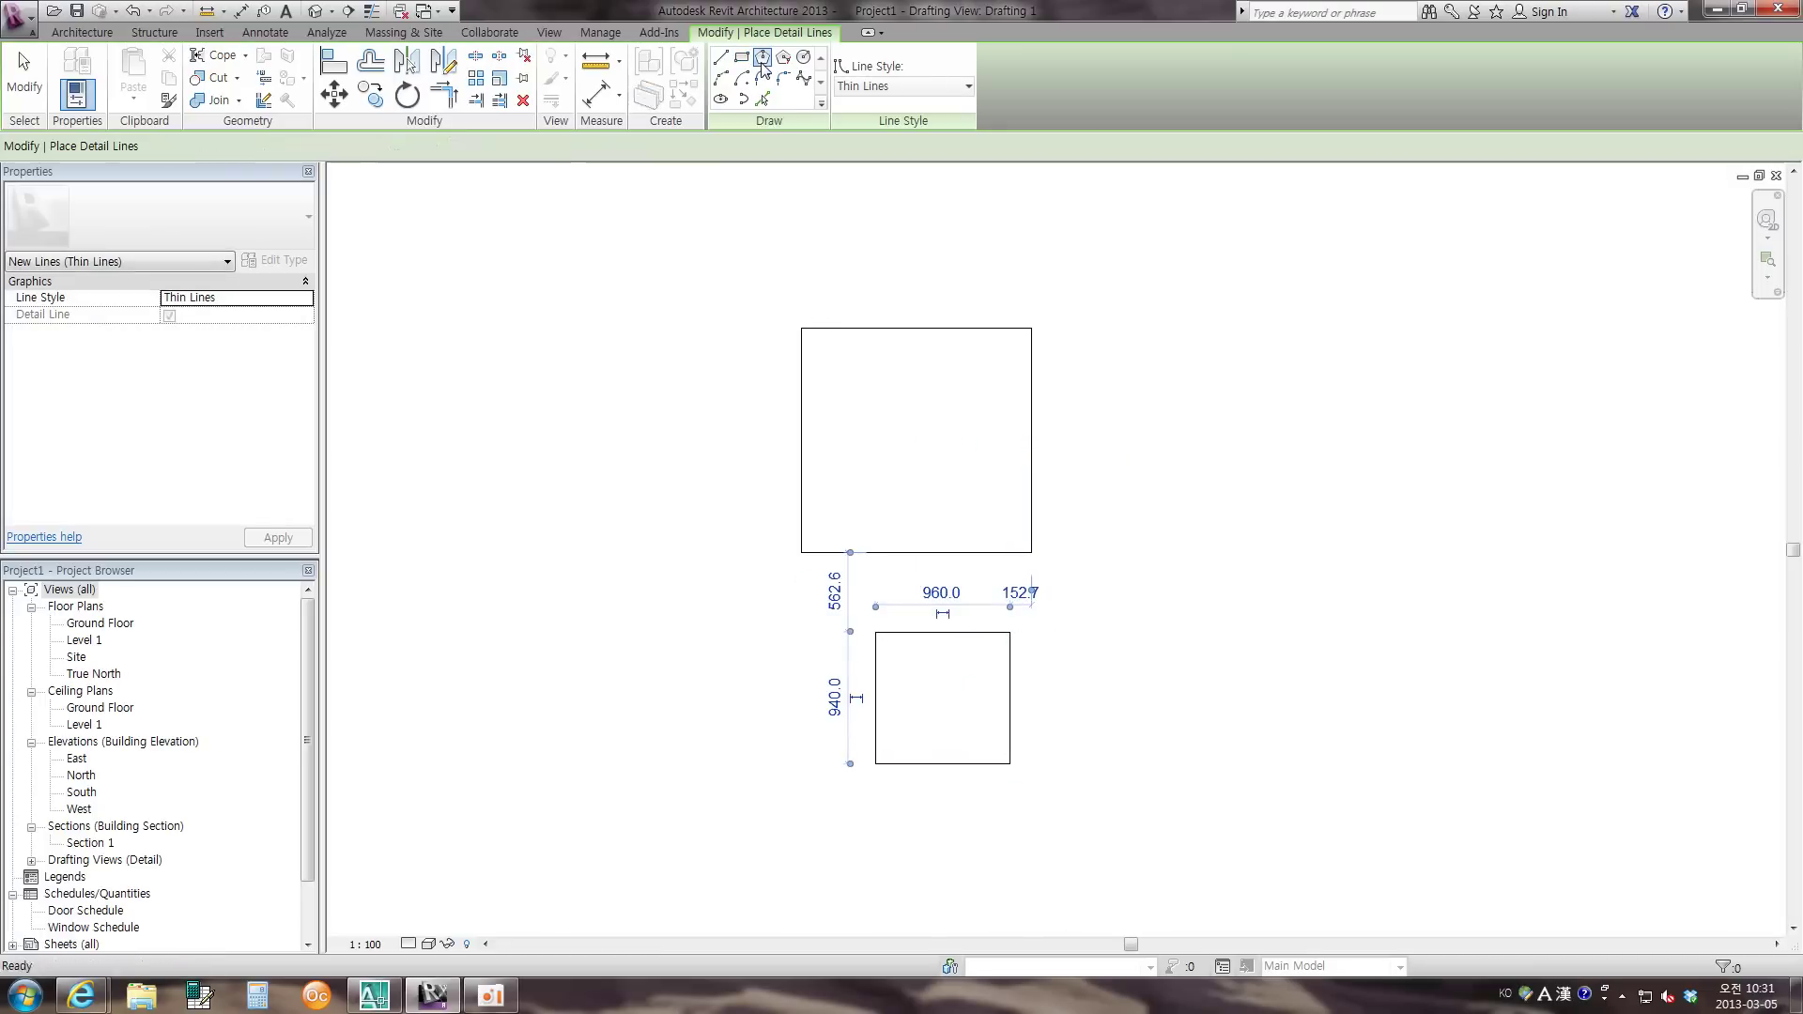
- Draw an inscribed hexagon in the upper box and a 3-sided triangle in the lower box
click(762, 60)
click(906, 435)
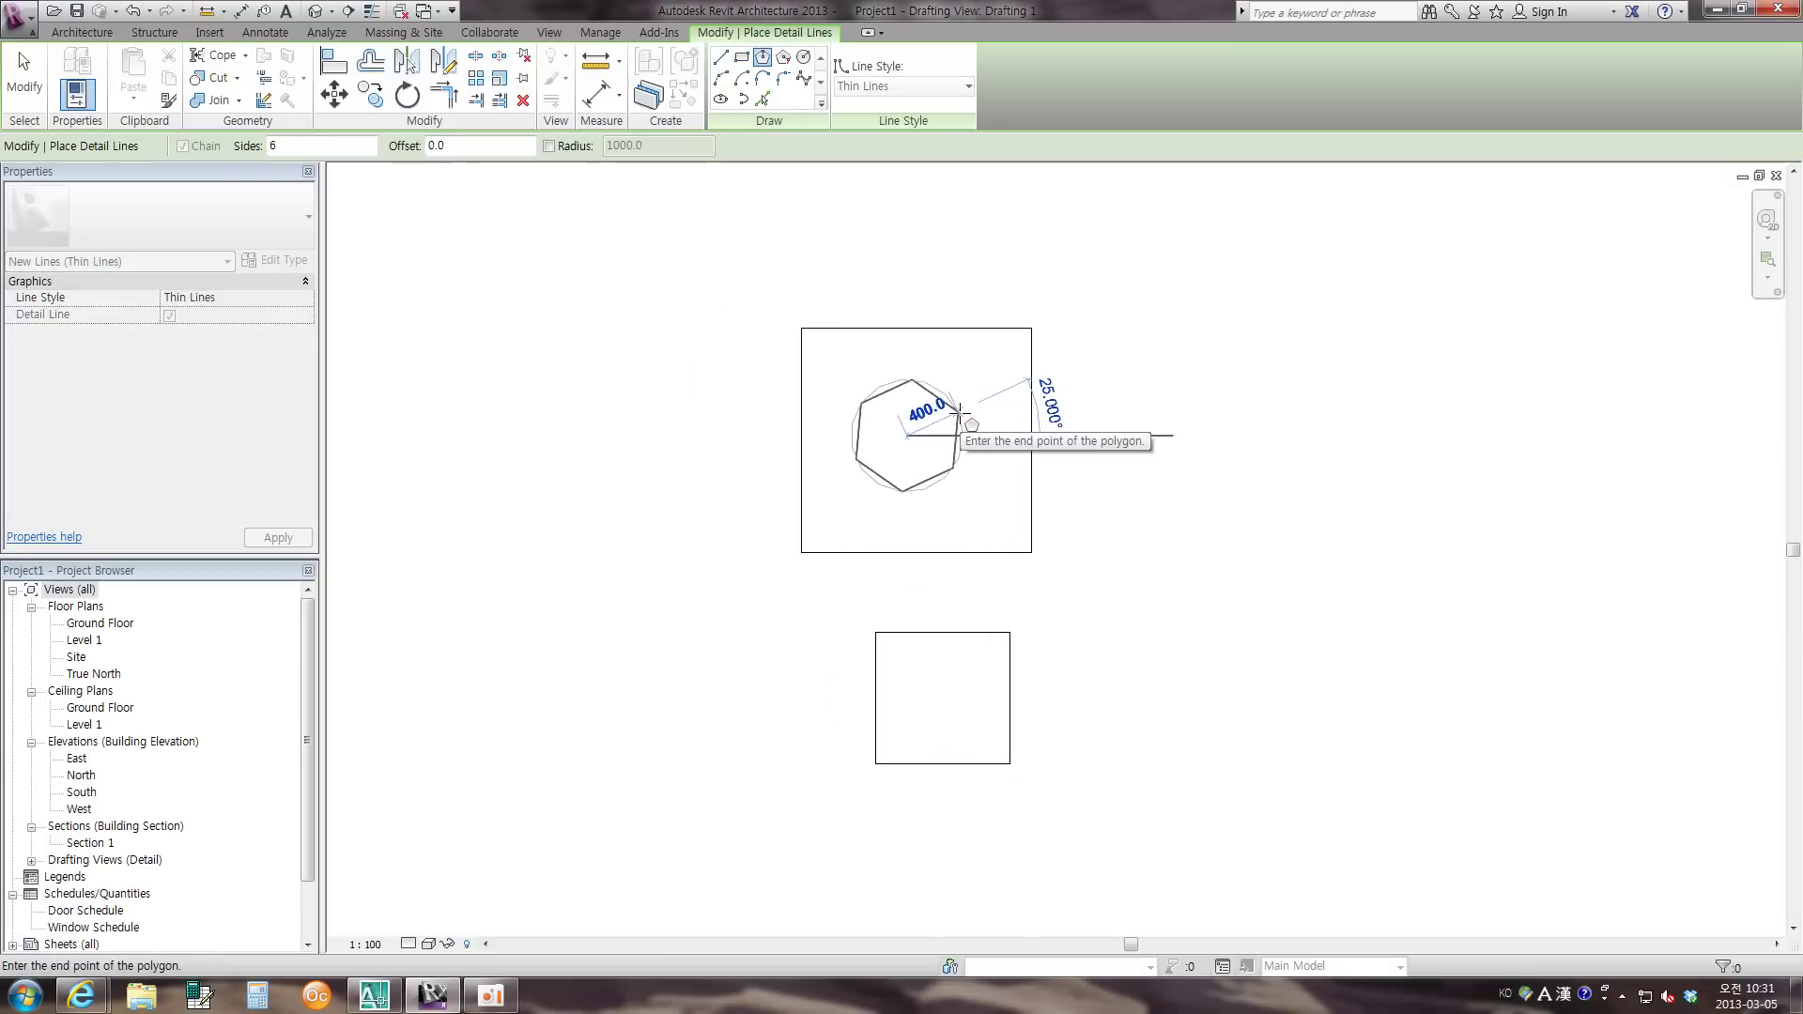
click(959, 411)
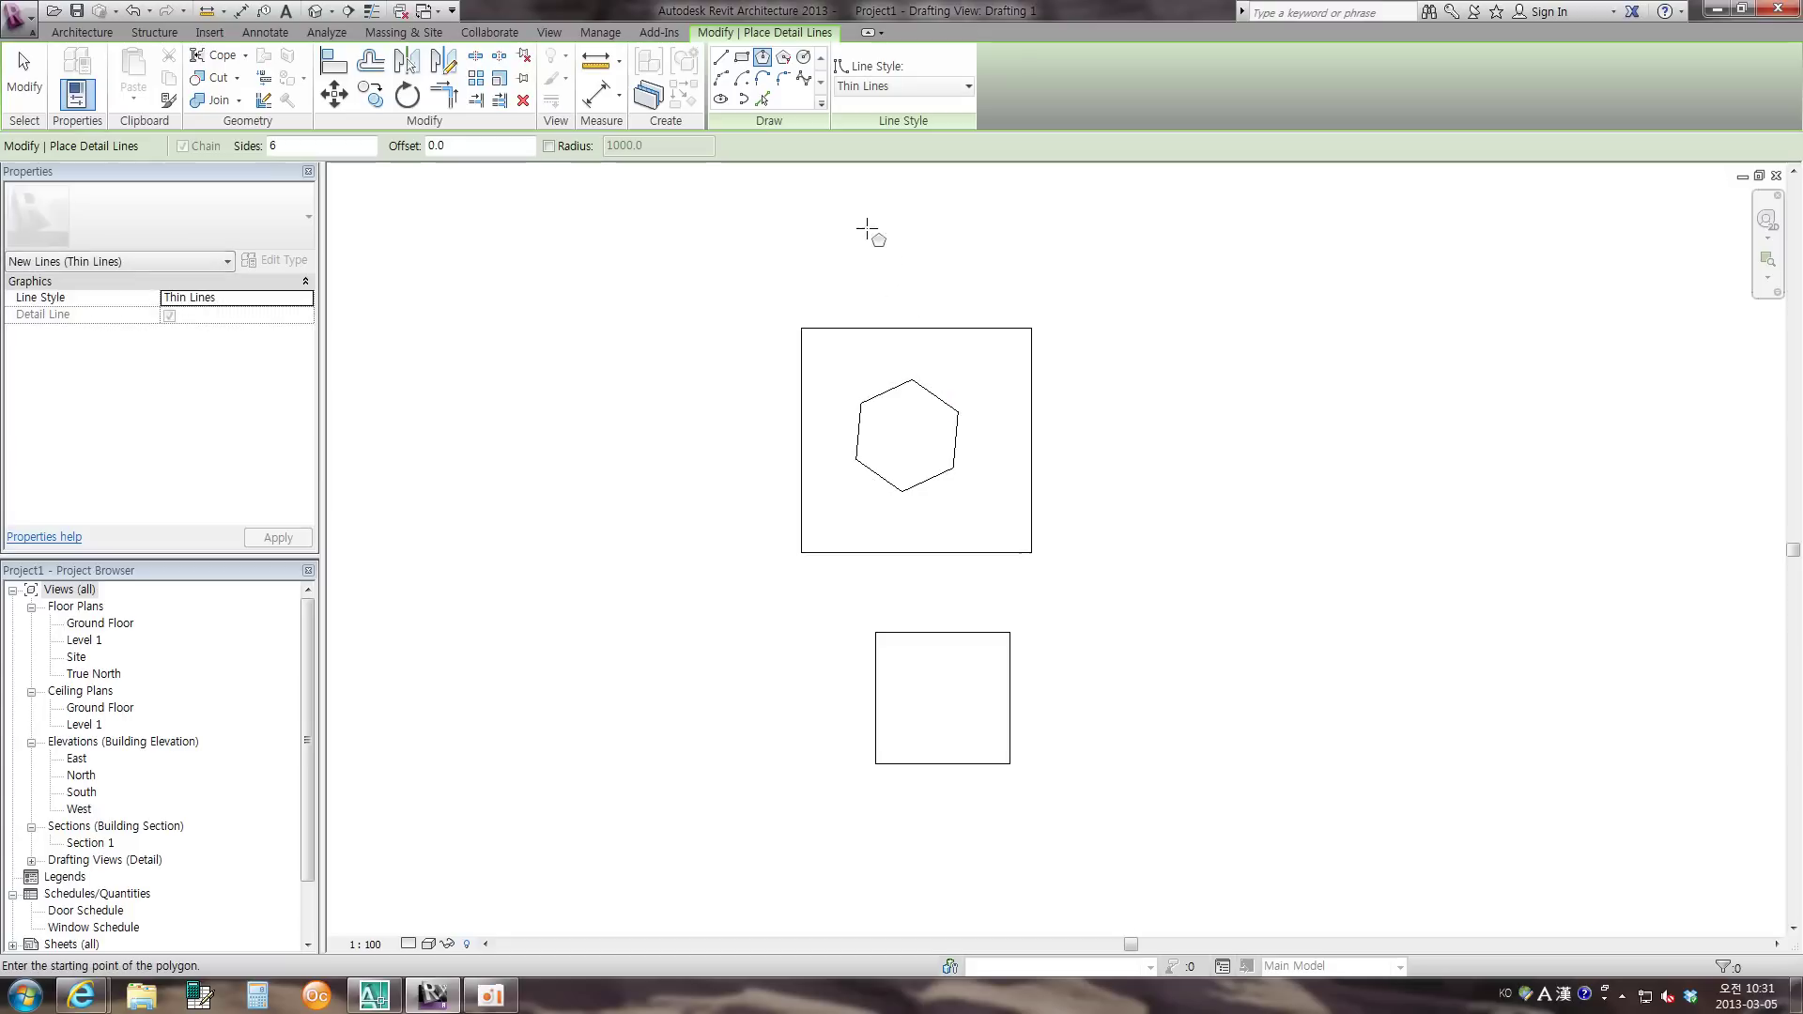
click(319, 148)
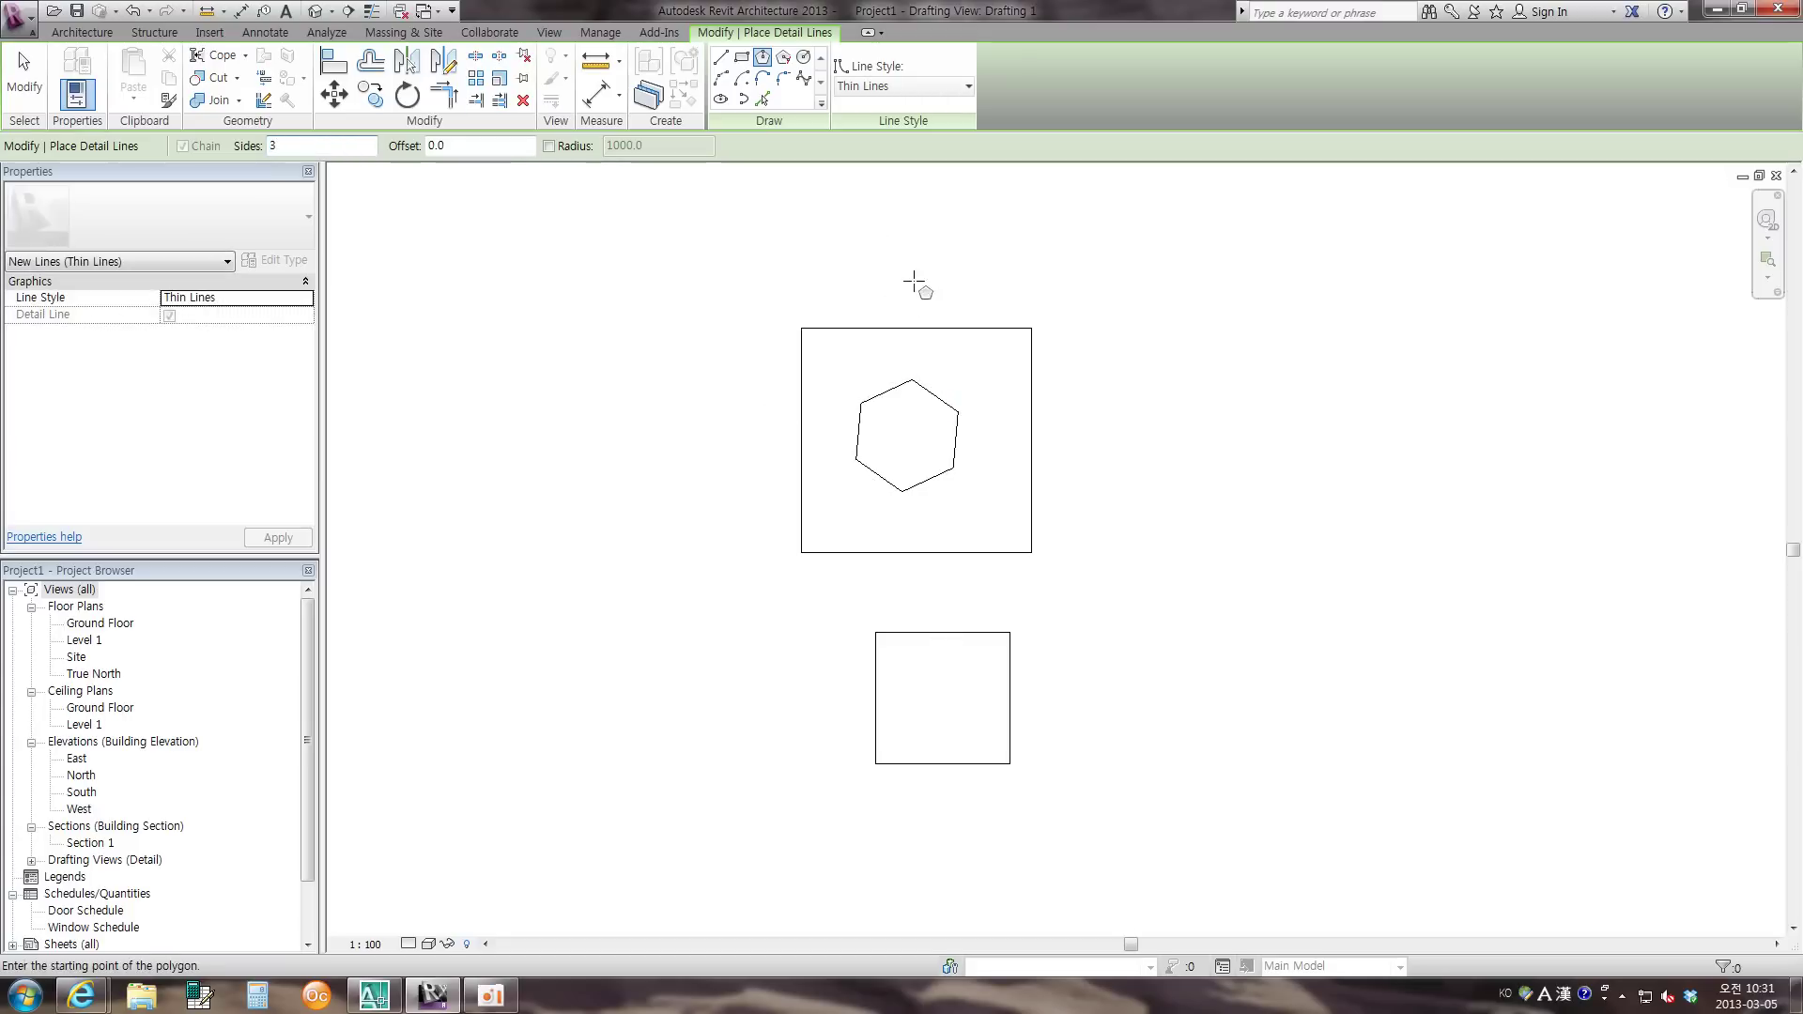
text(3)
click(937, 697)
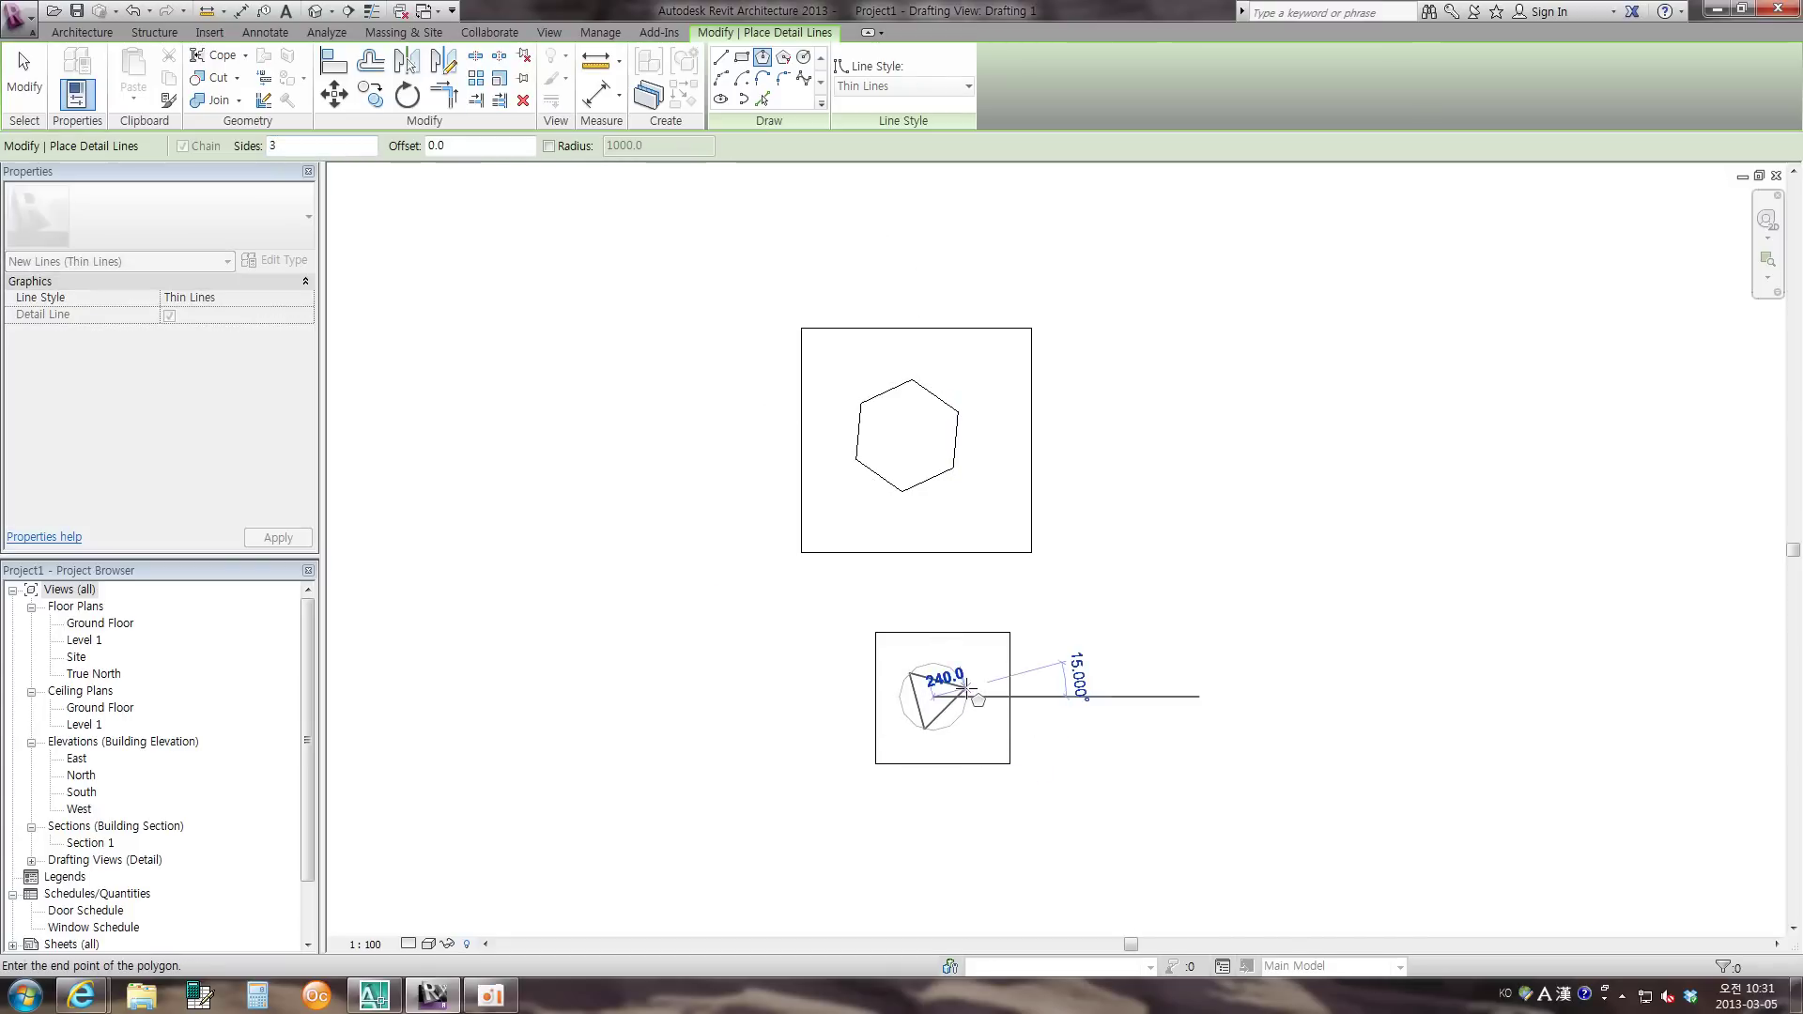
click(965, 689)
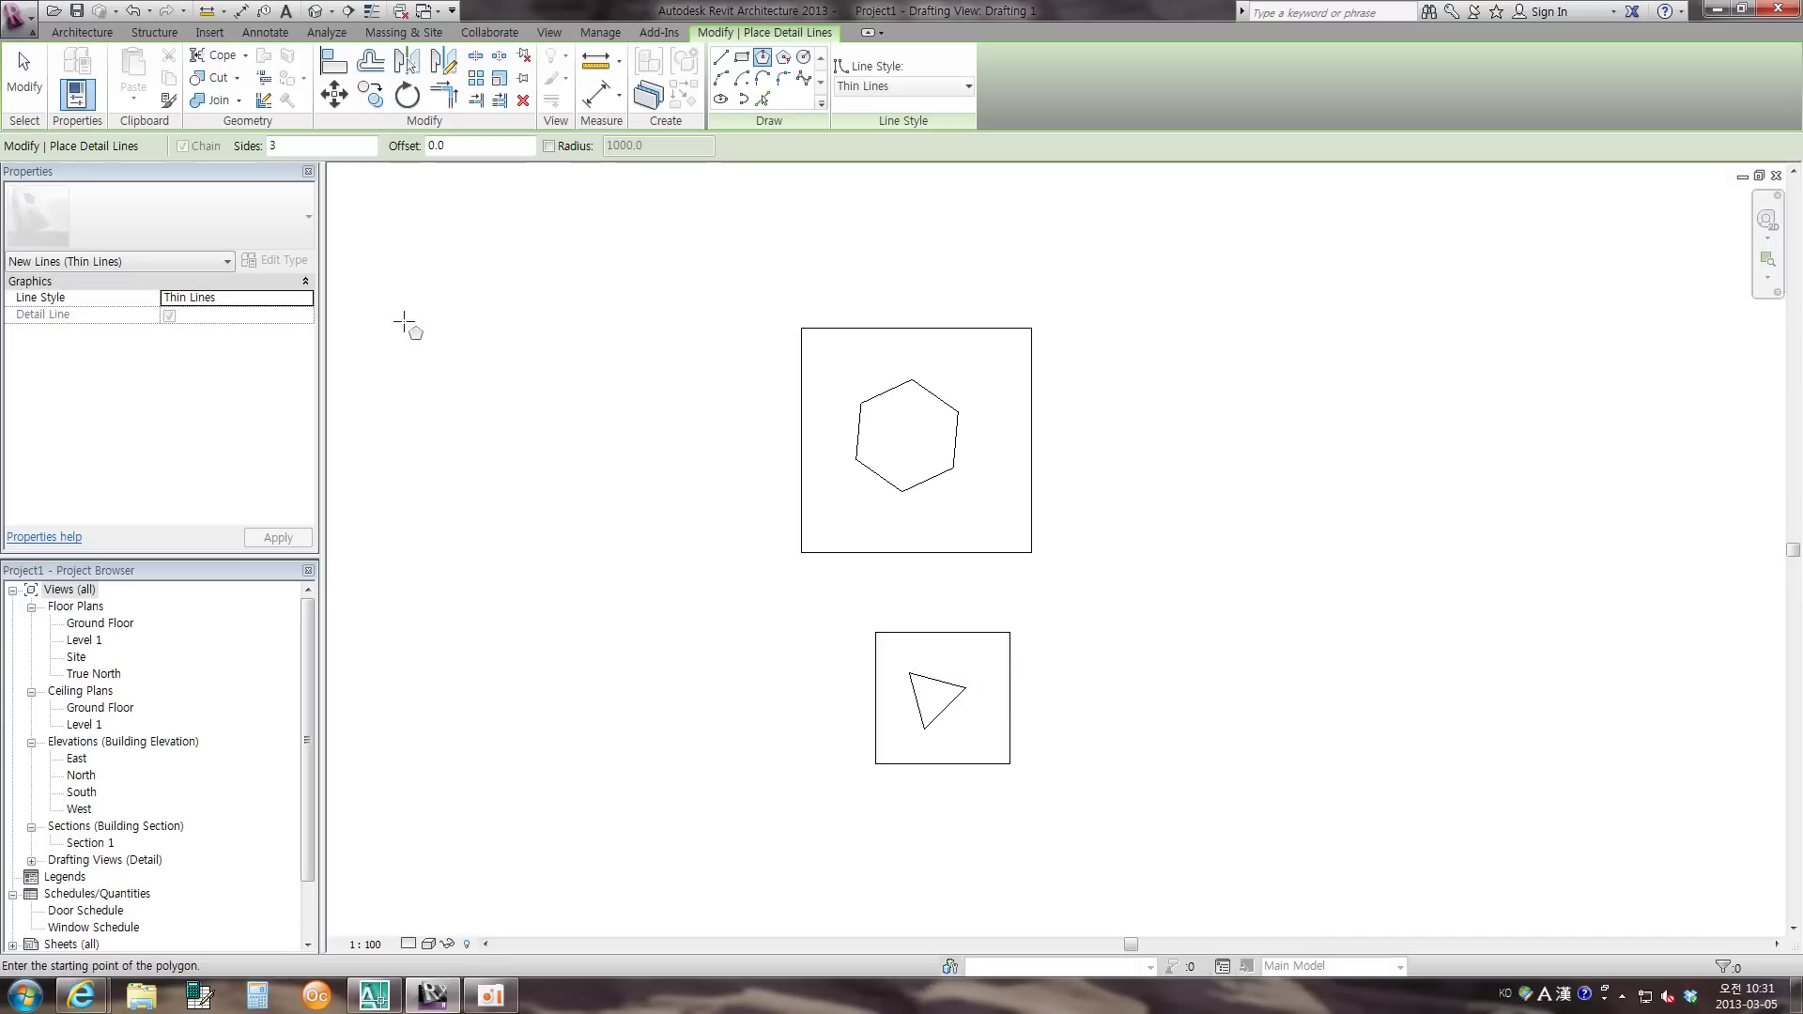
key(Escape)
key(Escape)
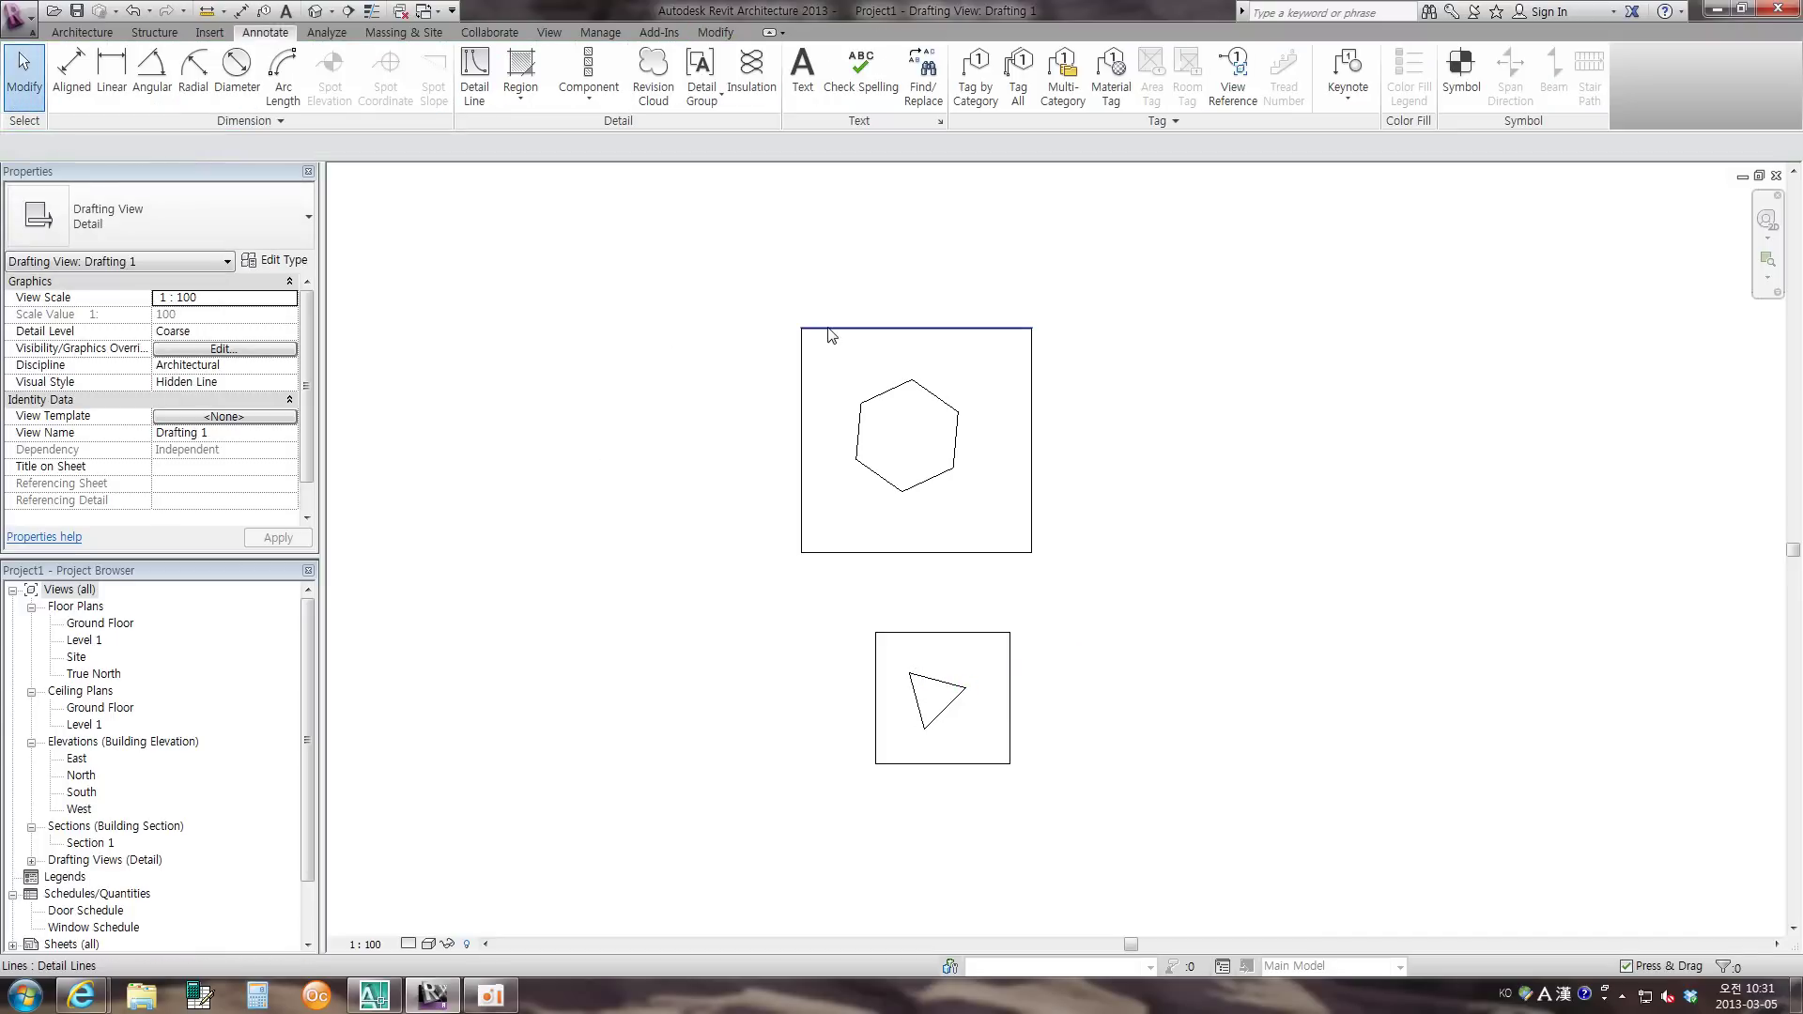
- Launch the mertens3d hatch22 hatch-pattern add-in
click(813, 329)
click(729, 201)
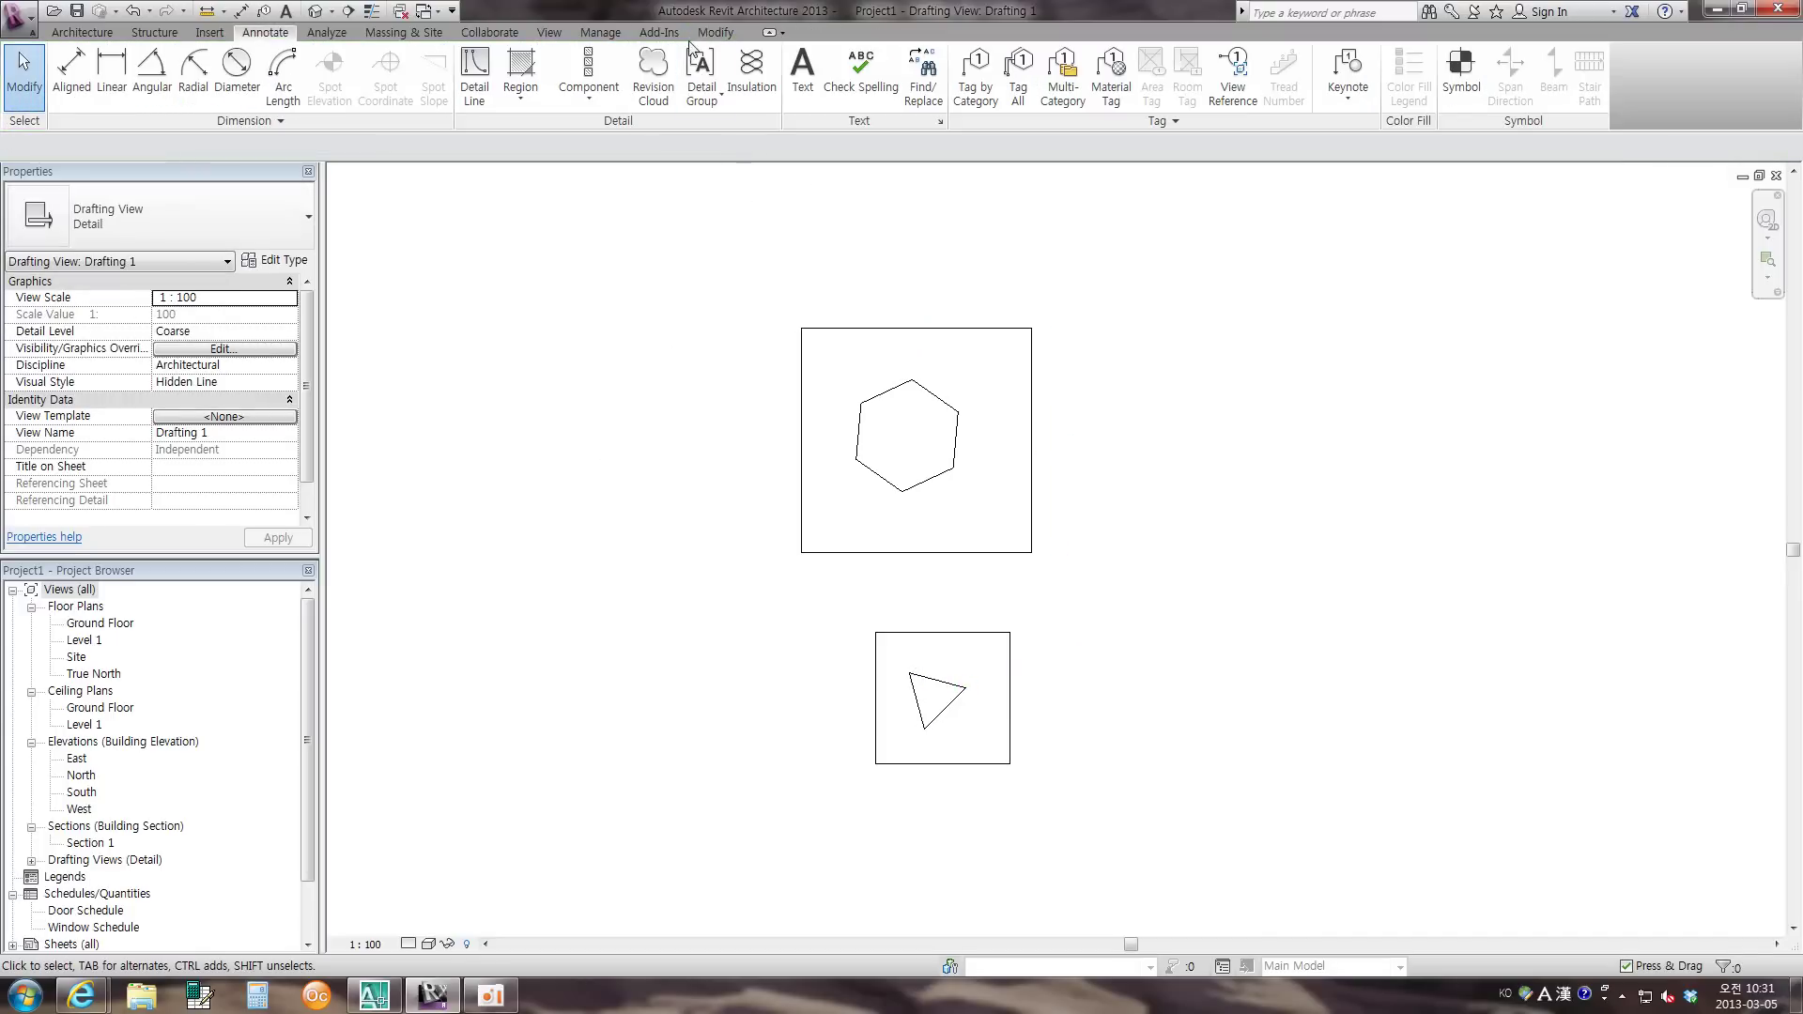
click(658, 34)
click(144, 104)
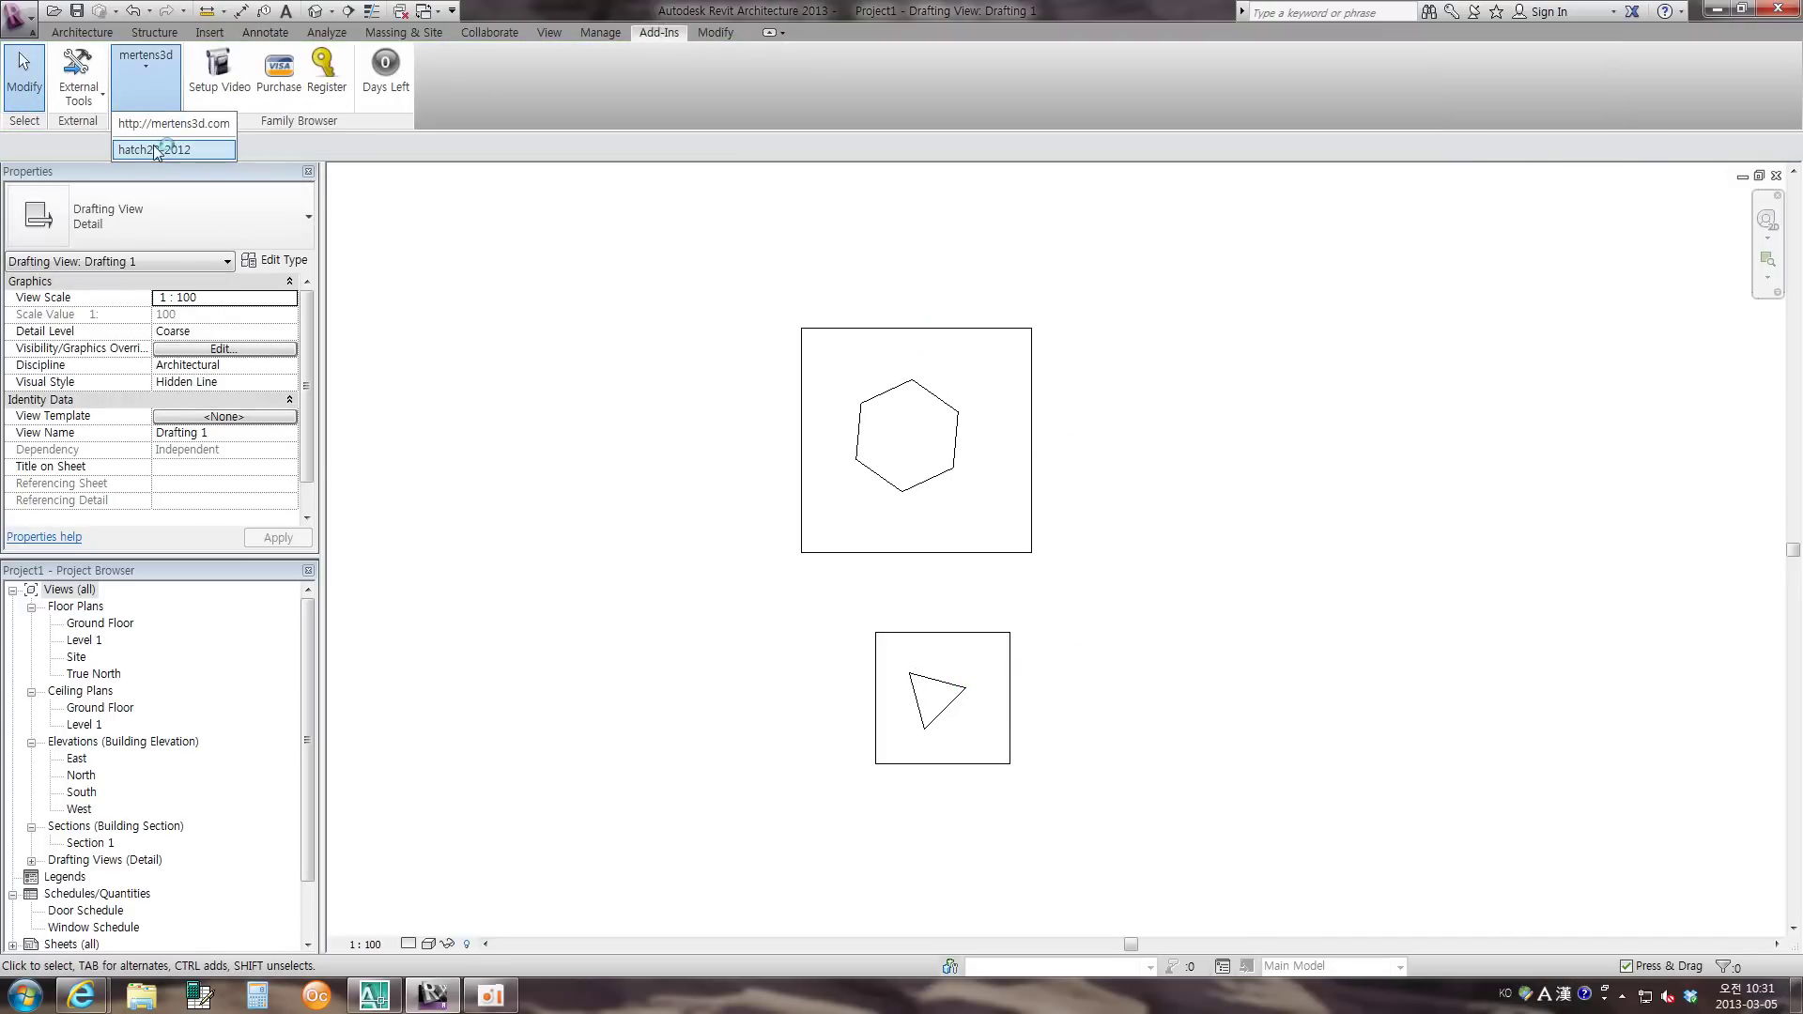
click(162, 148)
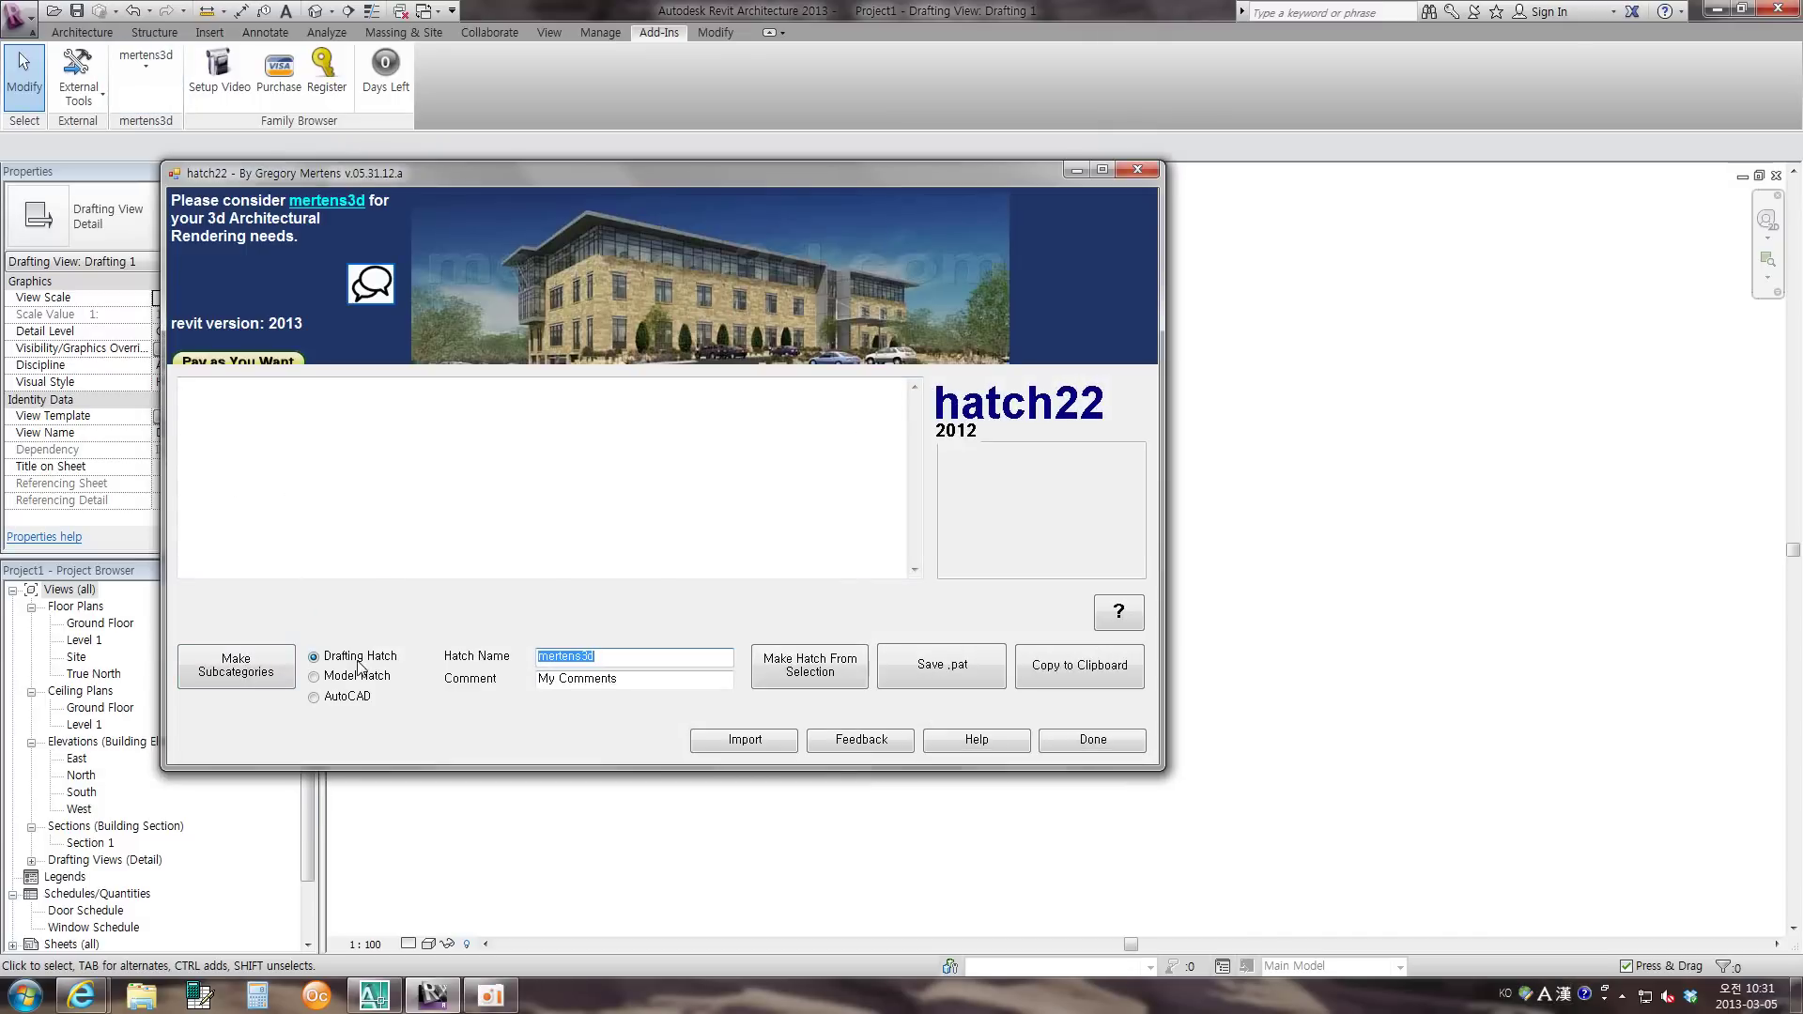
- Make the hatch22 subcategories, creating 4 new line styles, then close the add-in
click(272, 669)
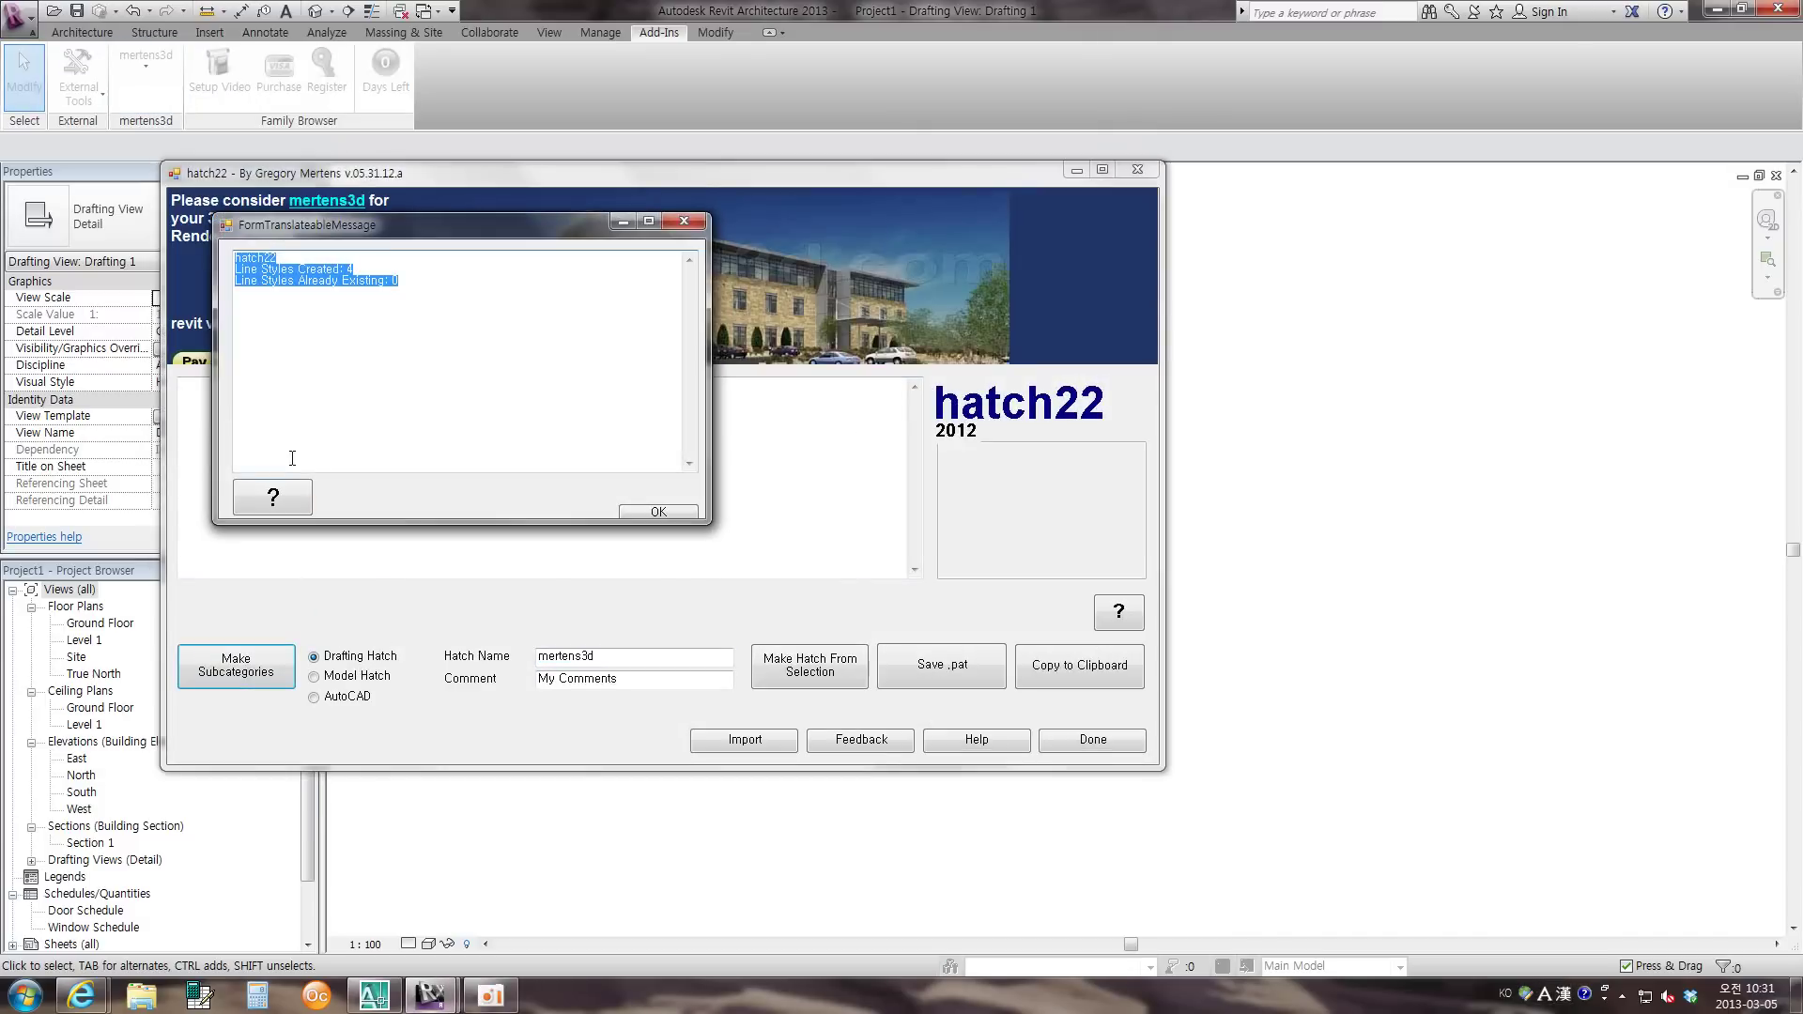
click(660, 512)
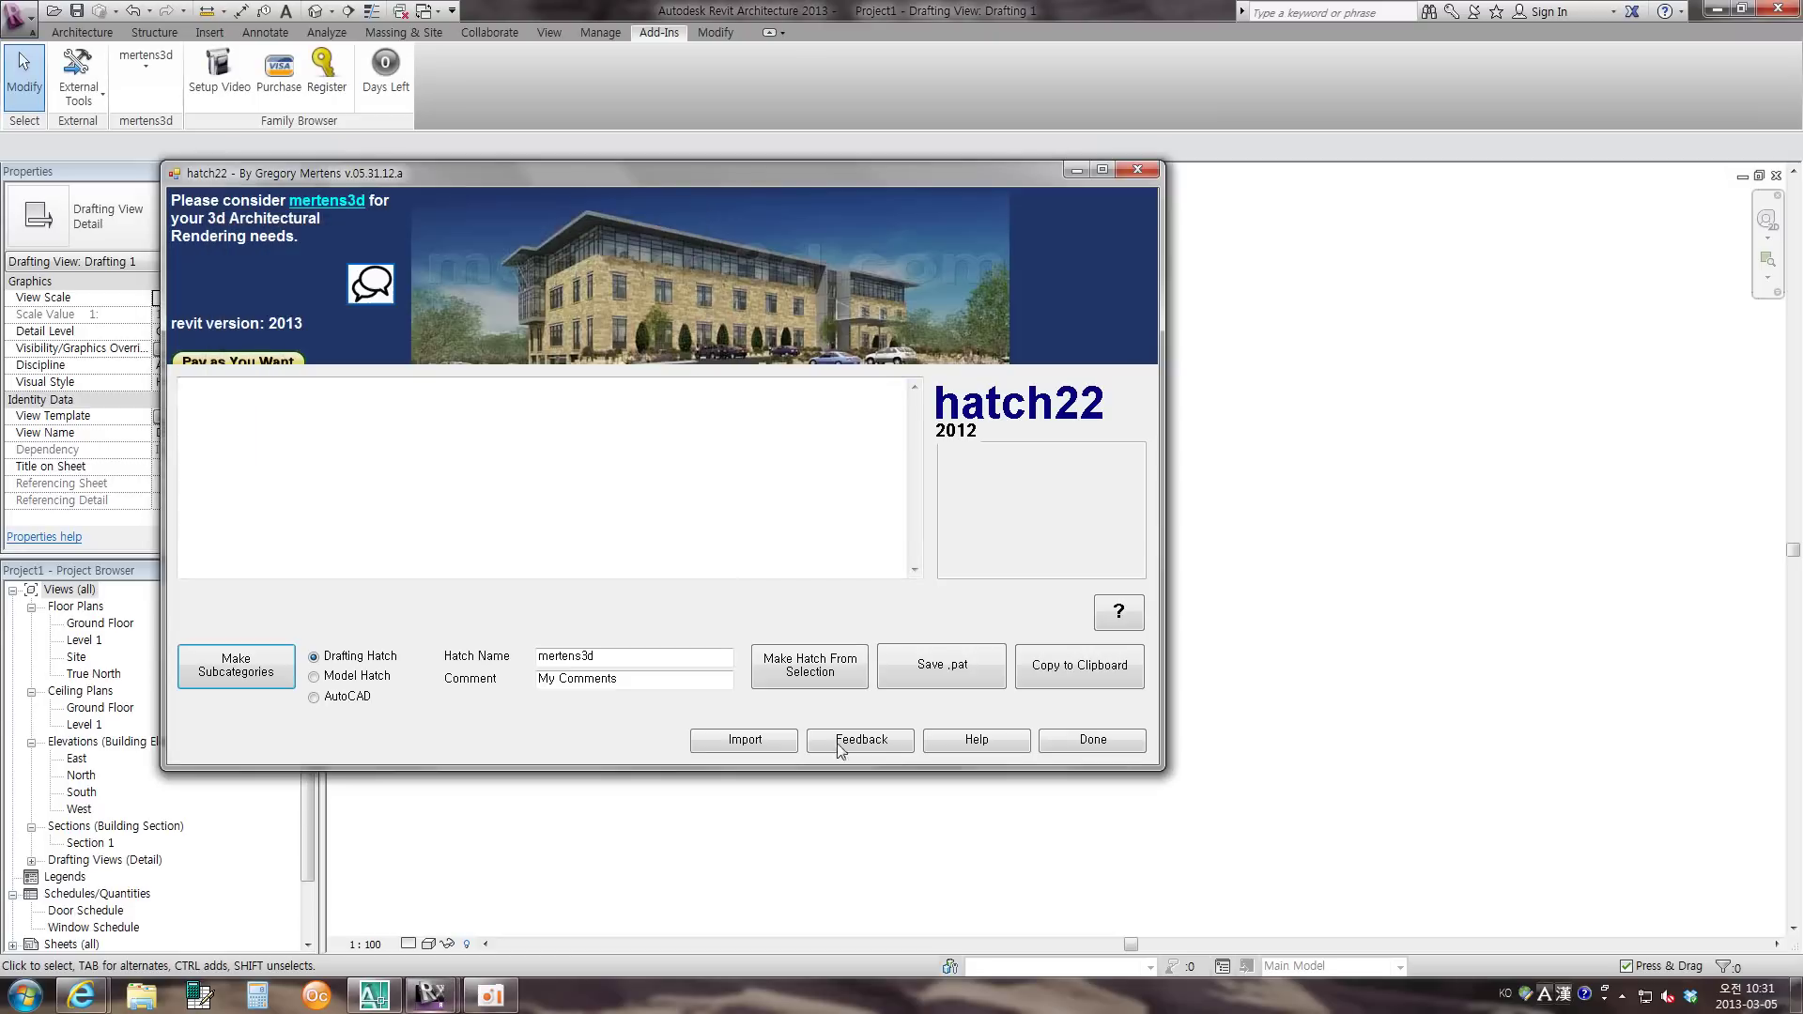
click(1118, 745)
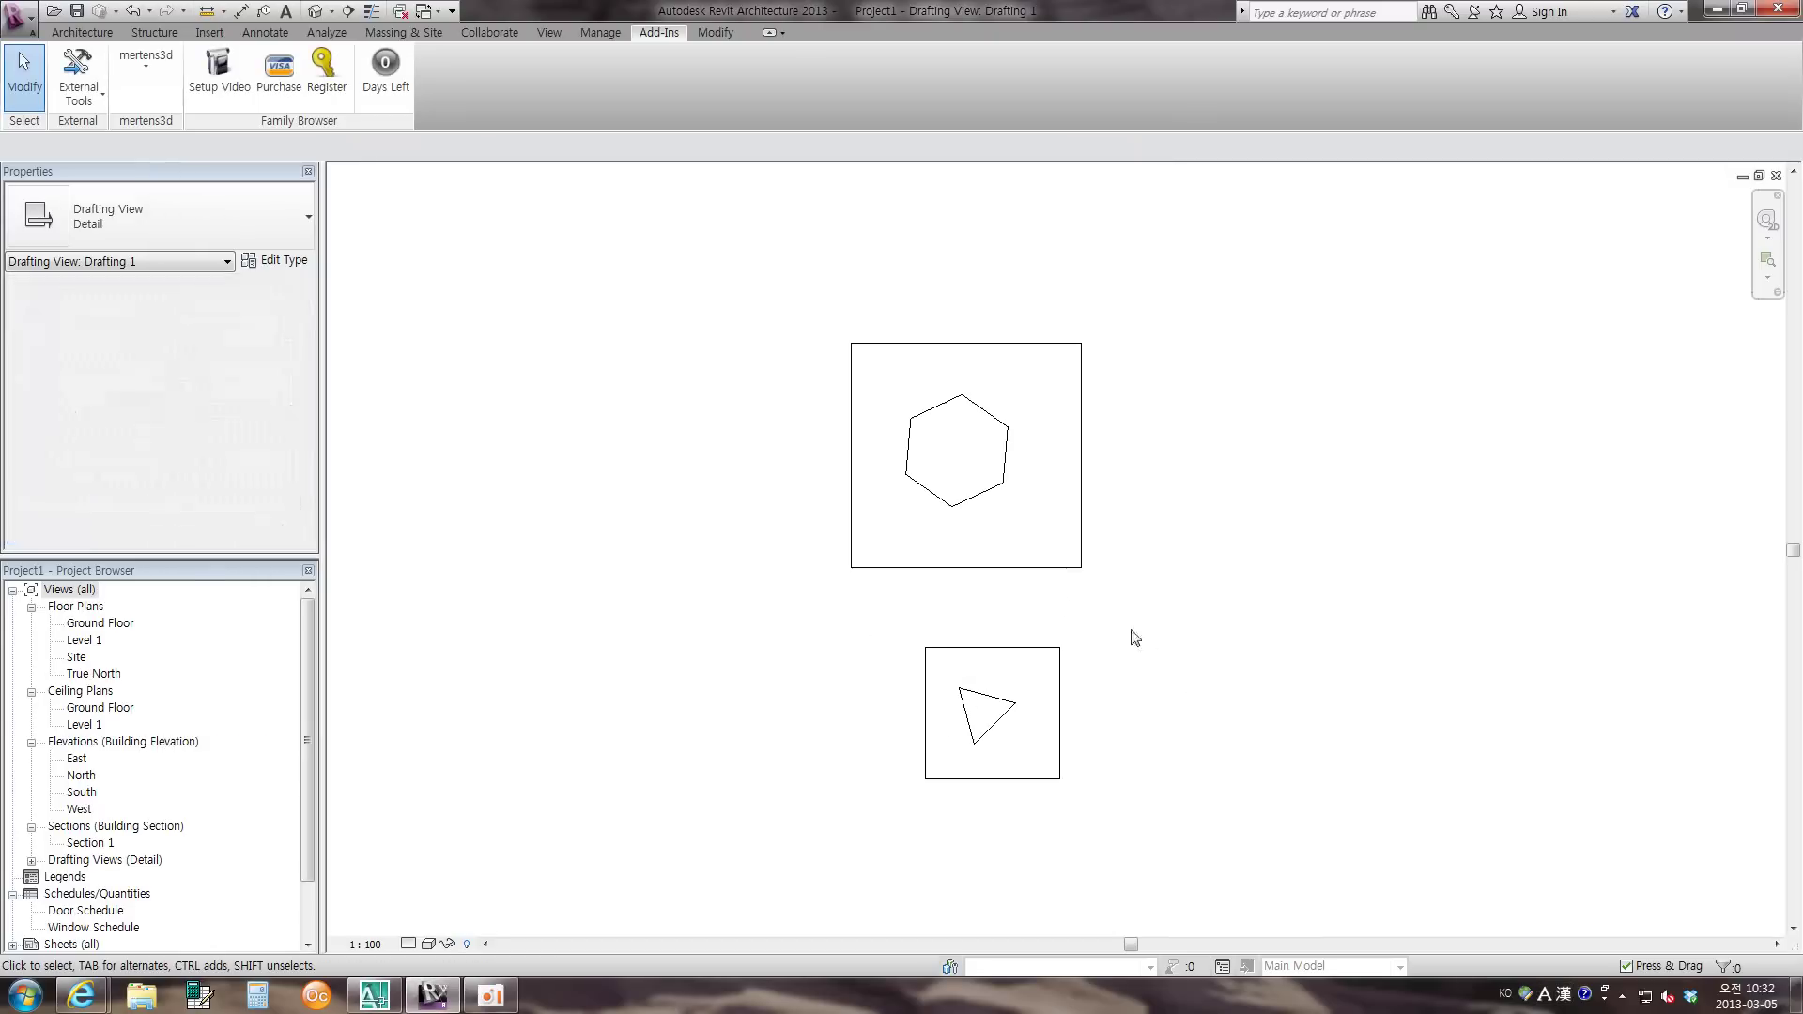
- Give all lines of both boxes the hatch22 - Boundary line style
drag(1207, 272, 742, 892)
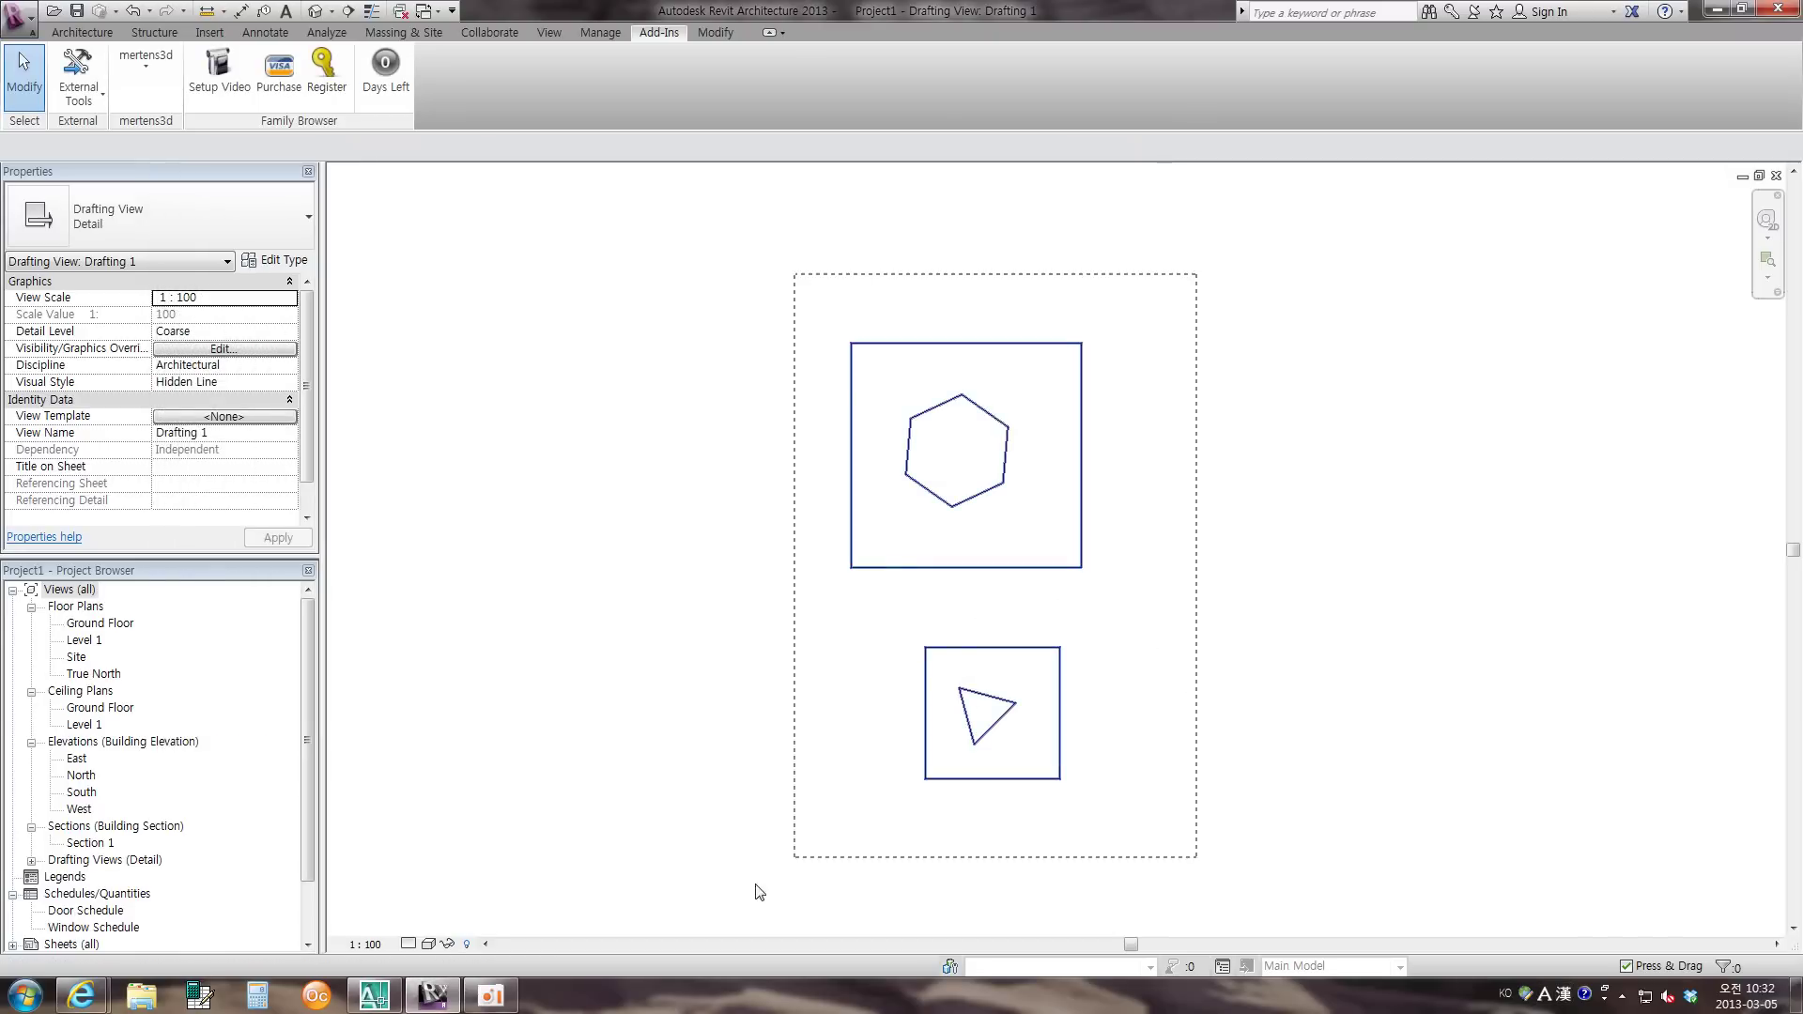
click(780, 85)
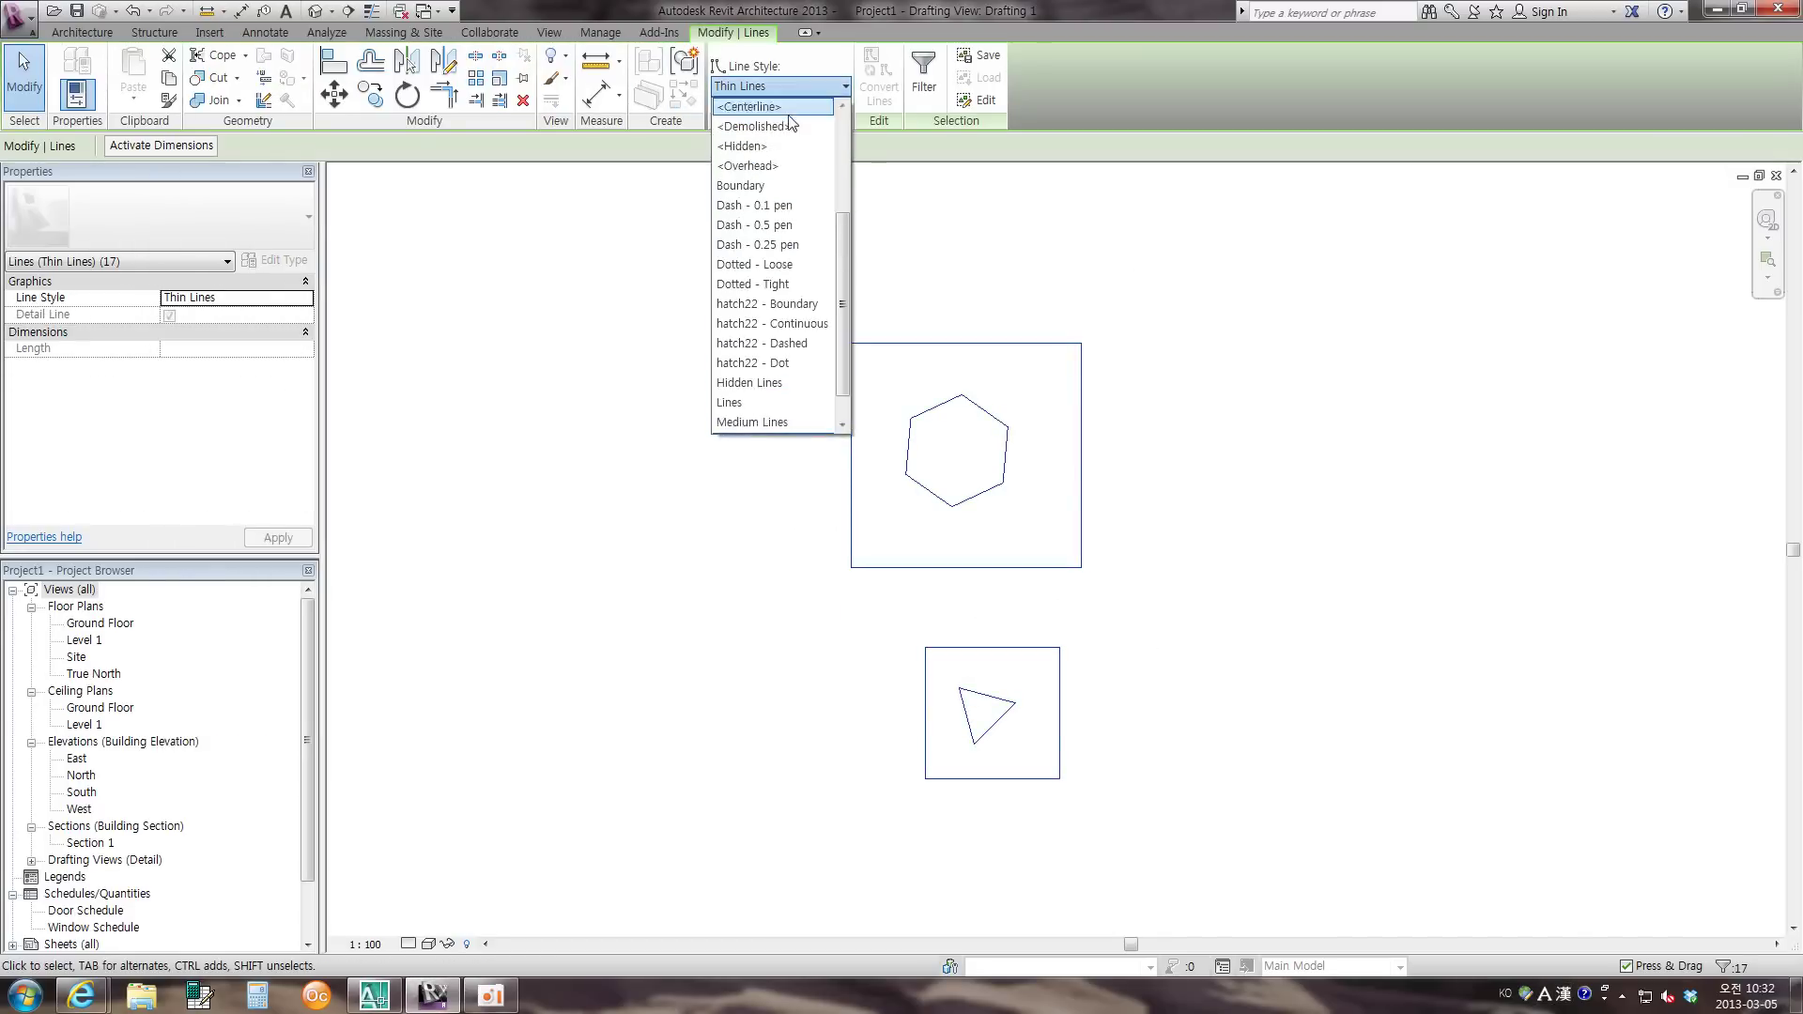
click(781, 285)
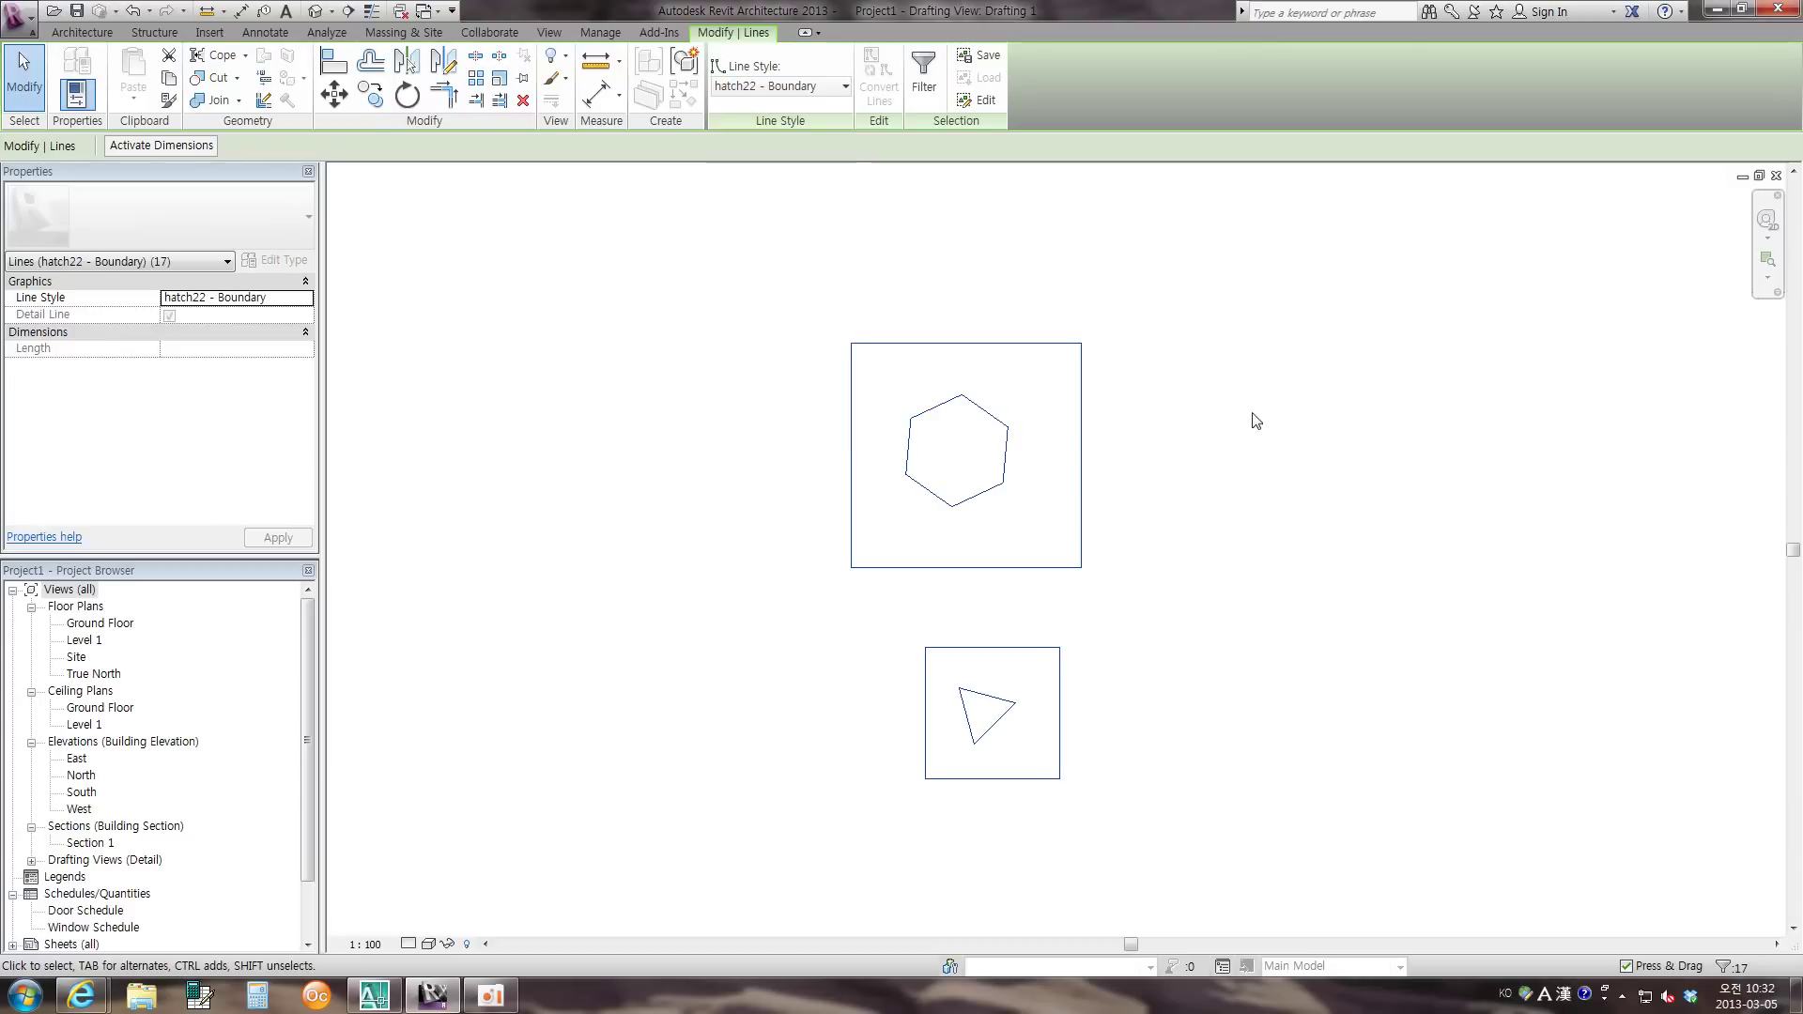
click(1252, 415)
- Give the hexagon and triangle outlines a different, blue line style
key(Tab)
click(993, 499)
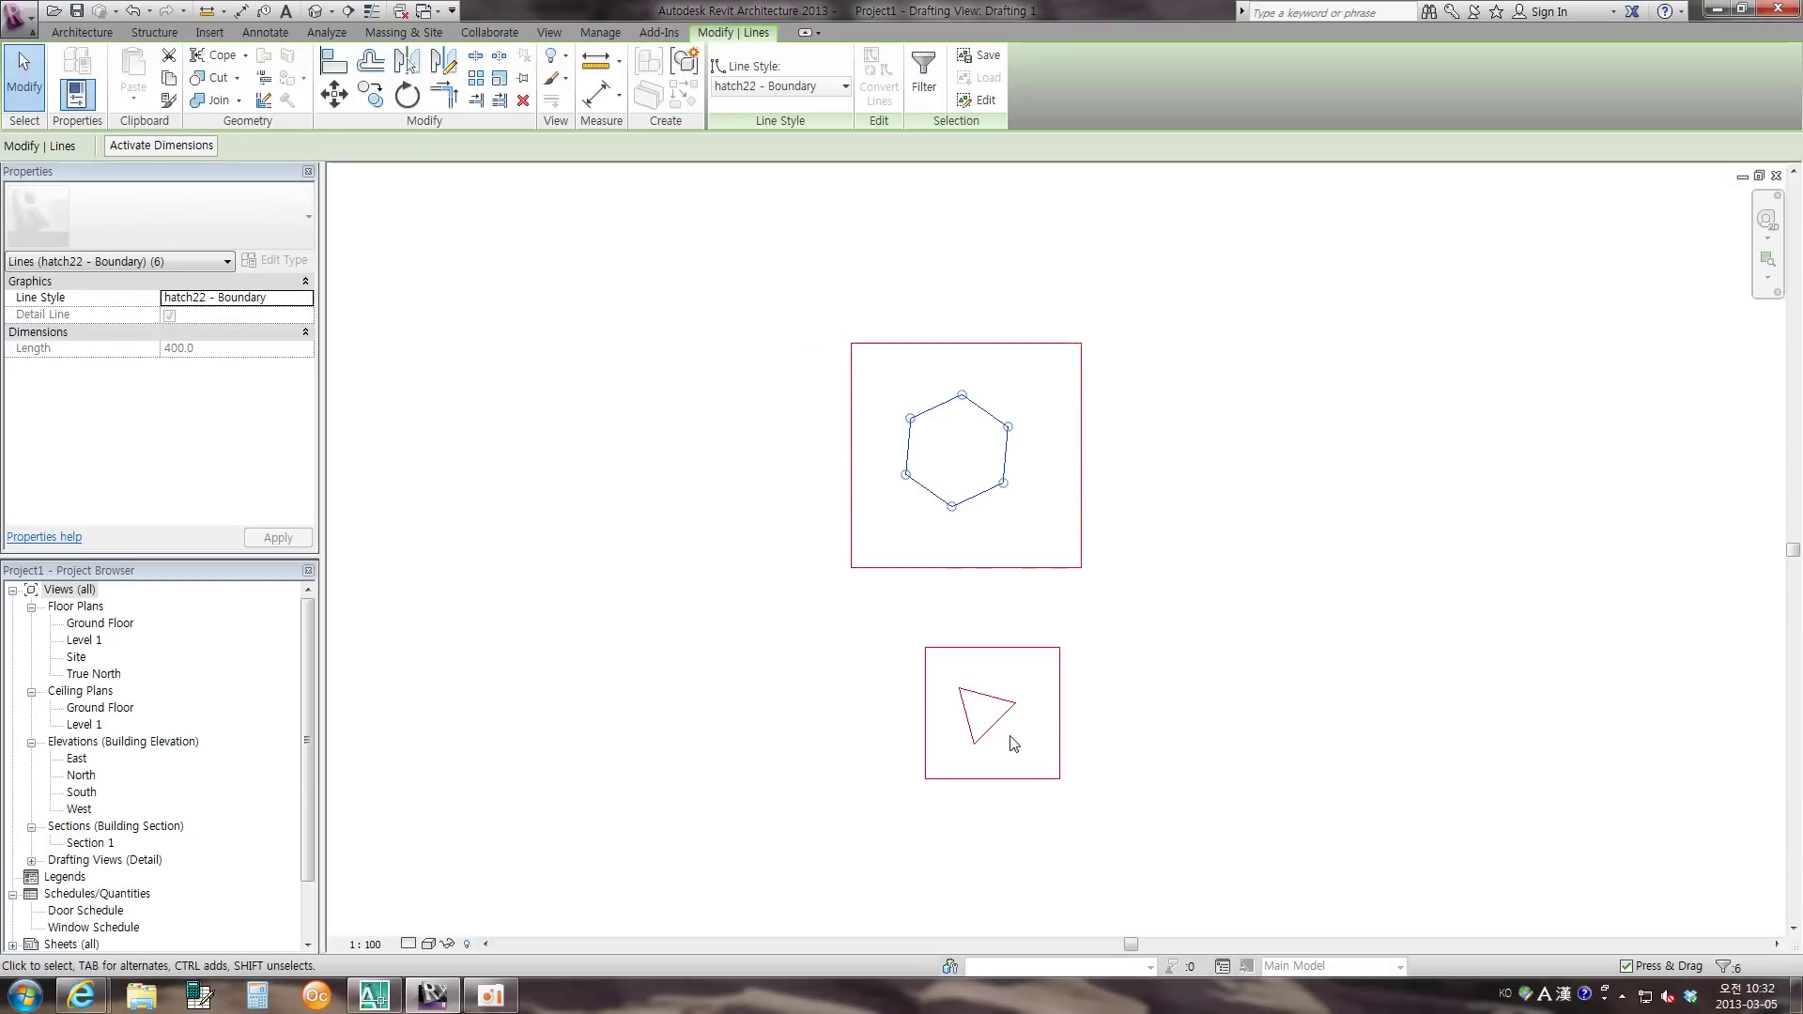
key(Tab)
ctrl+click(1001, 728)
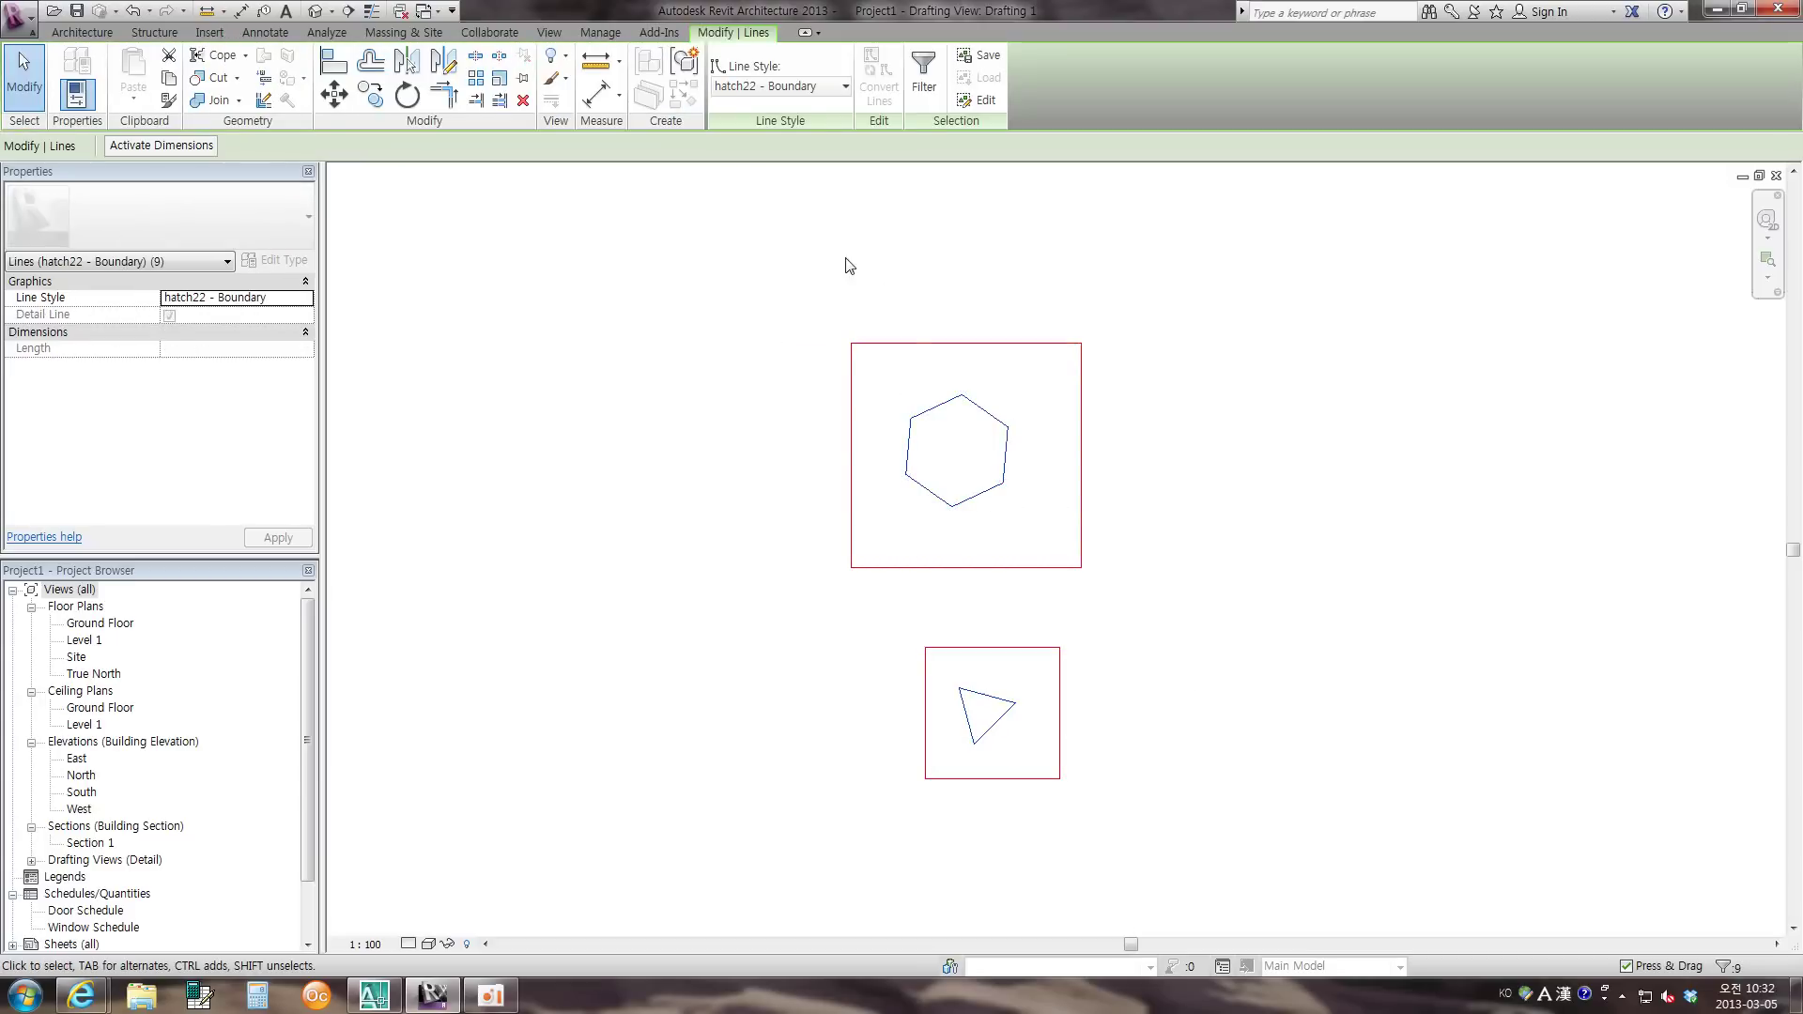
click(779, 85)
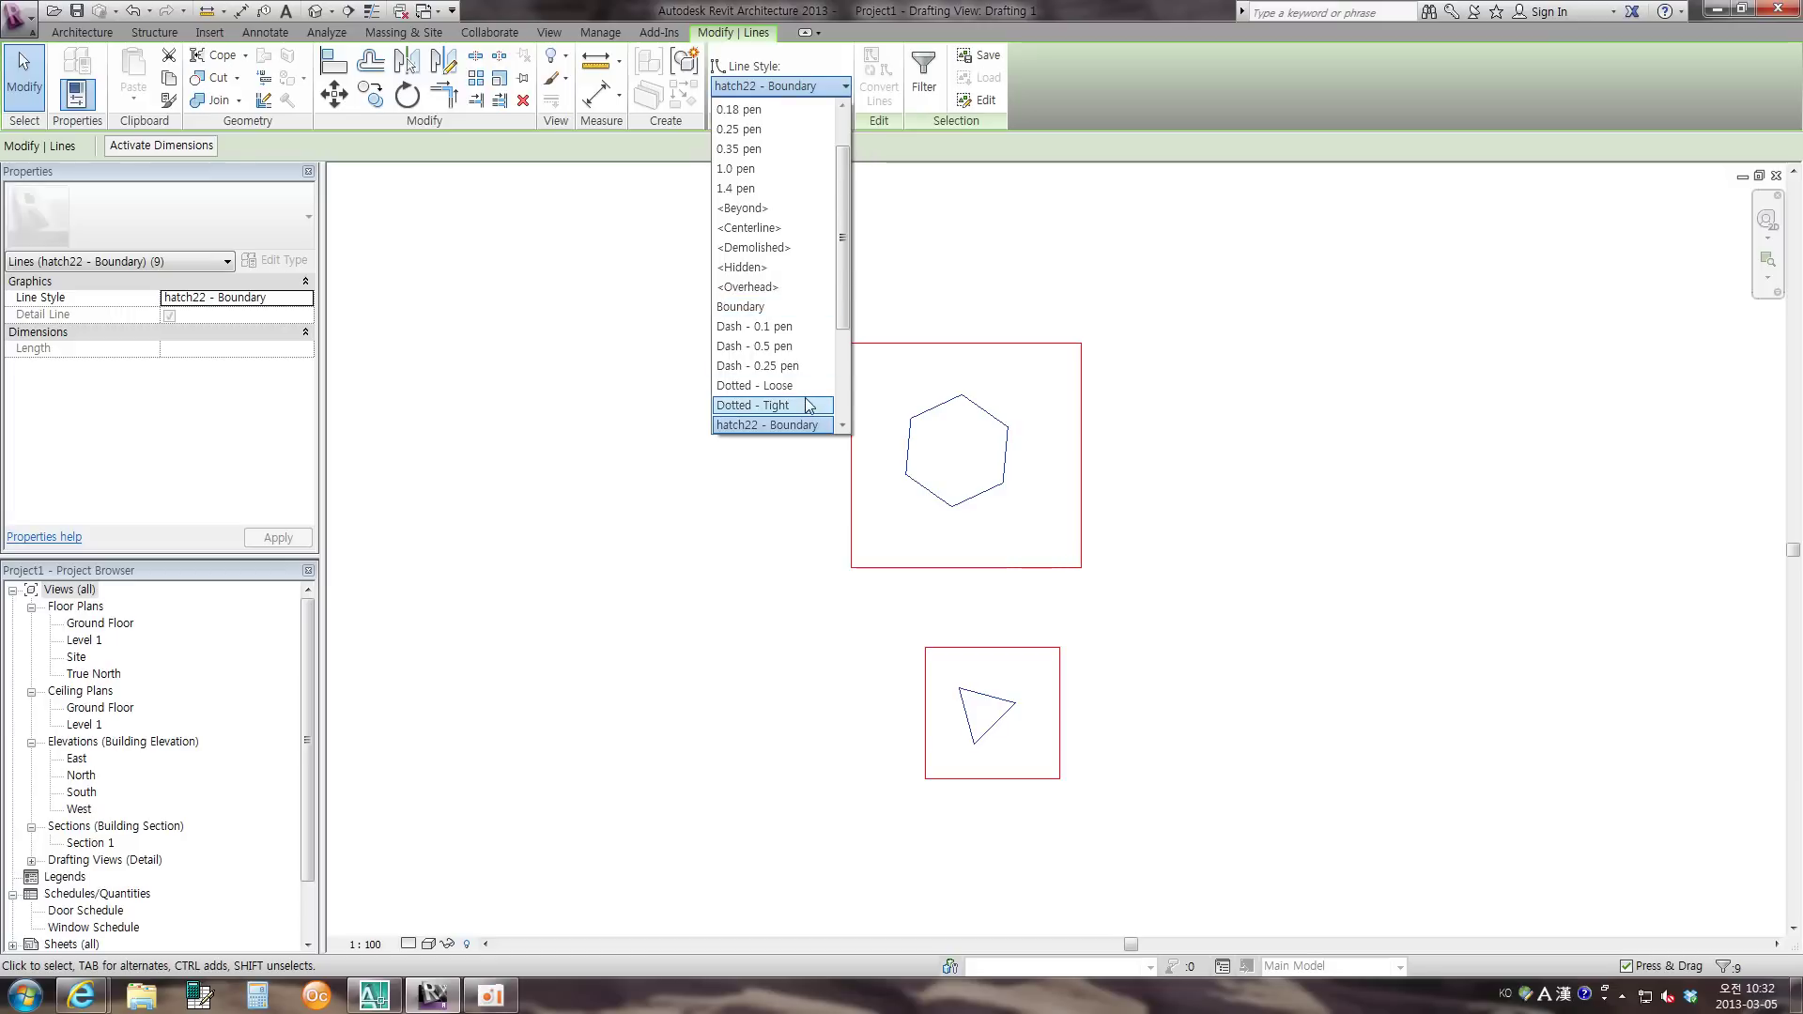
scroll(809, 406, down, 2)
click(789, 374)
- Shift the drawing right and reopen the hatch22 add-in
click(849, 545)
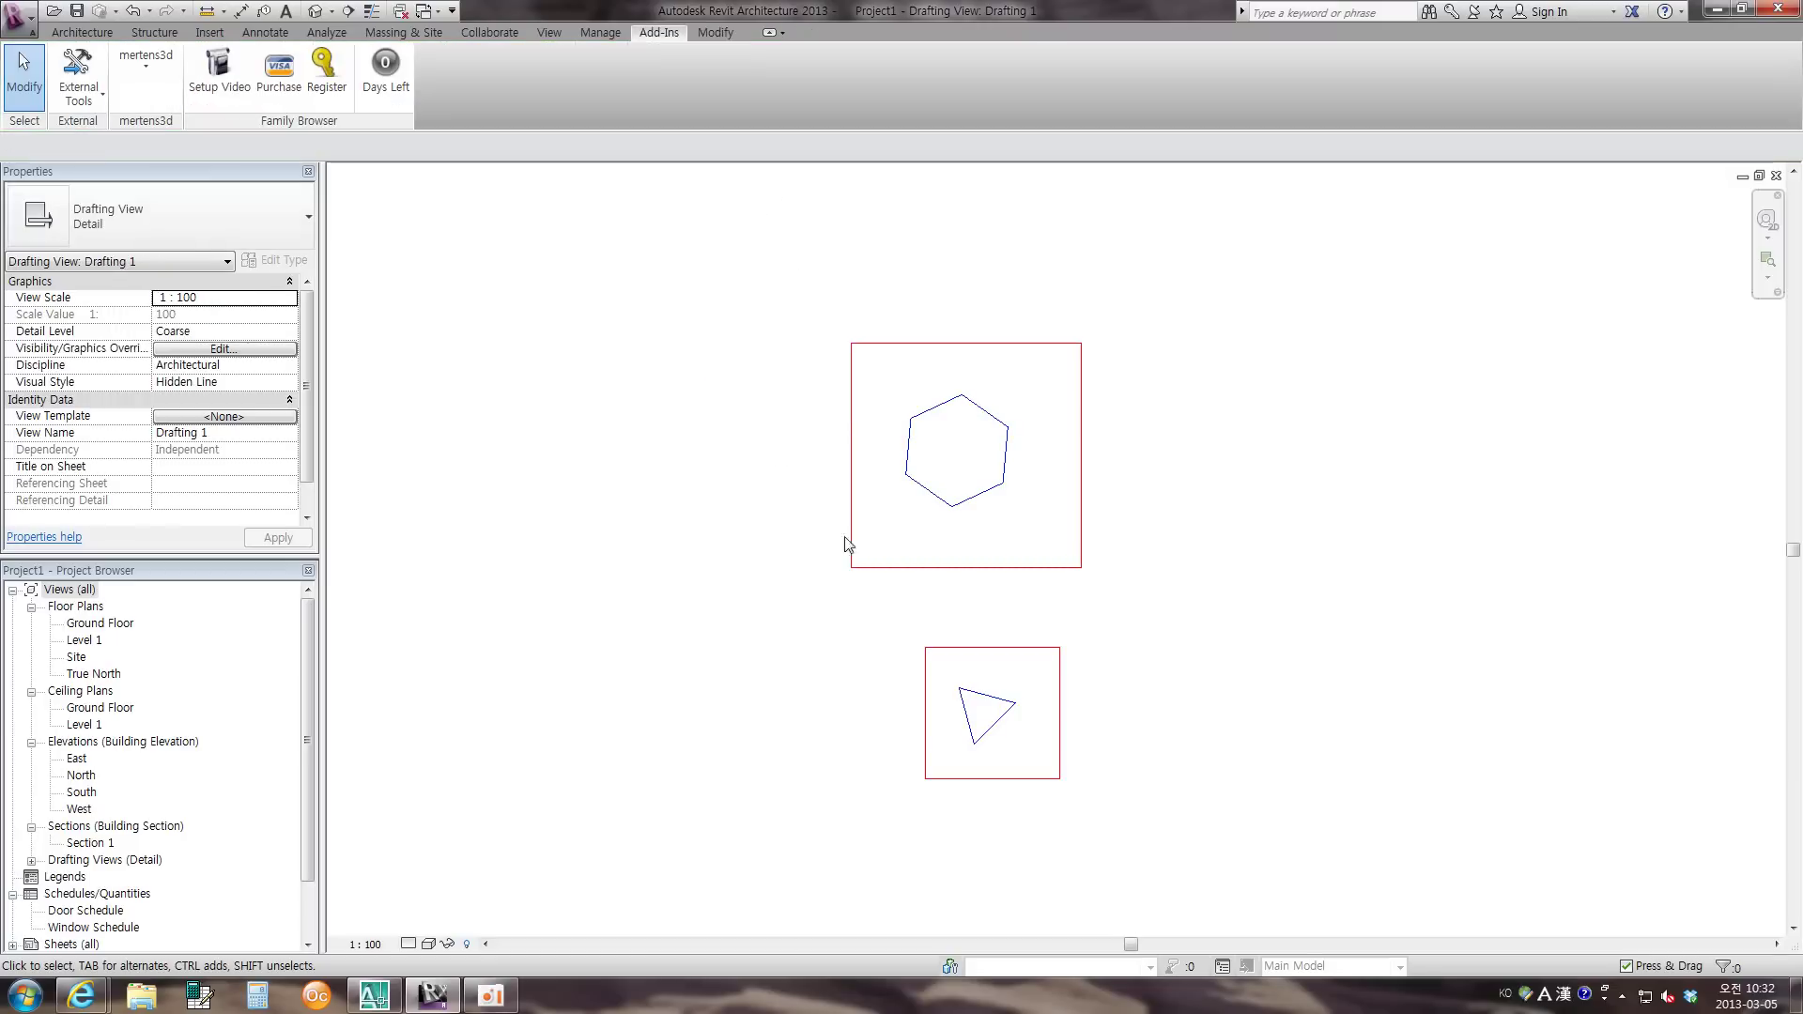
mouse_move(1005, 540)
middle_down()
mouse_move(1300, 498)
mouse_move(1357, 511)
middle_up()
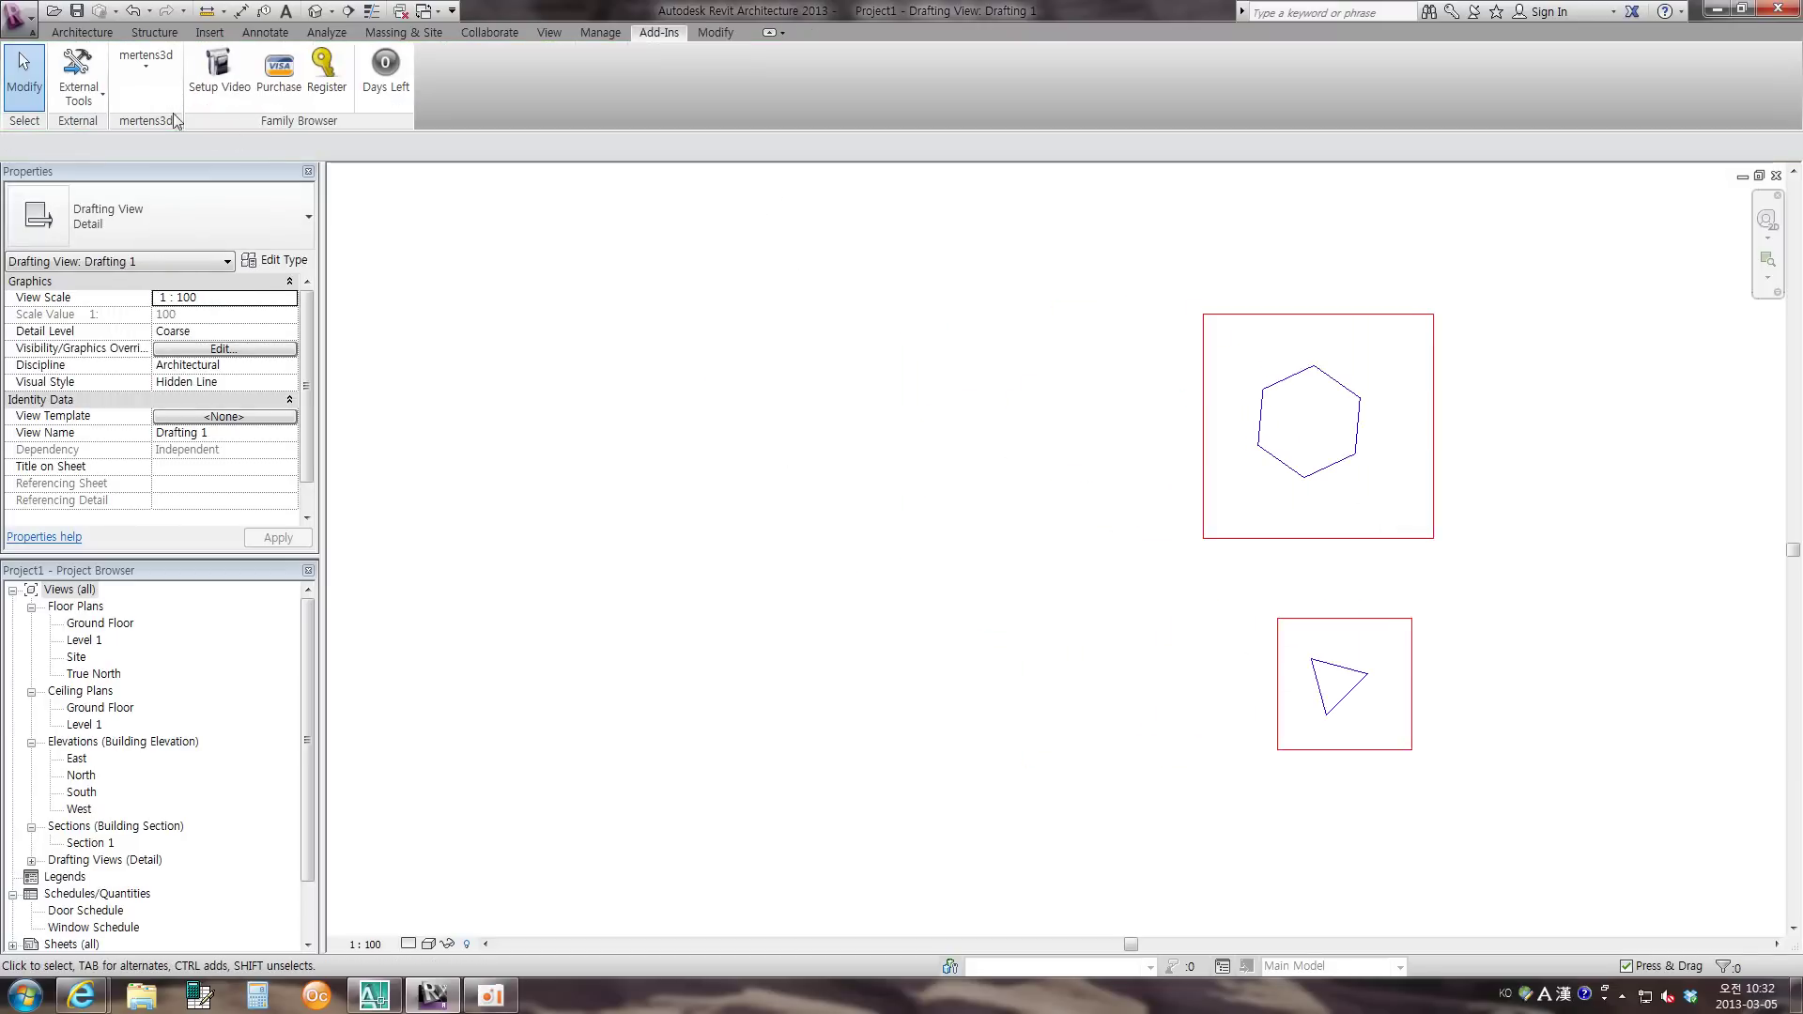
click(146, 75)
click(160, 151)
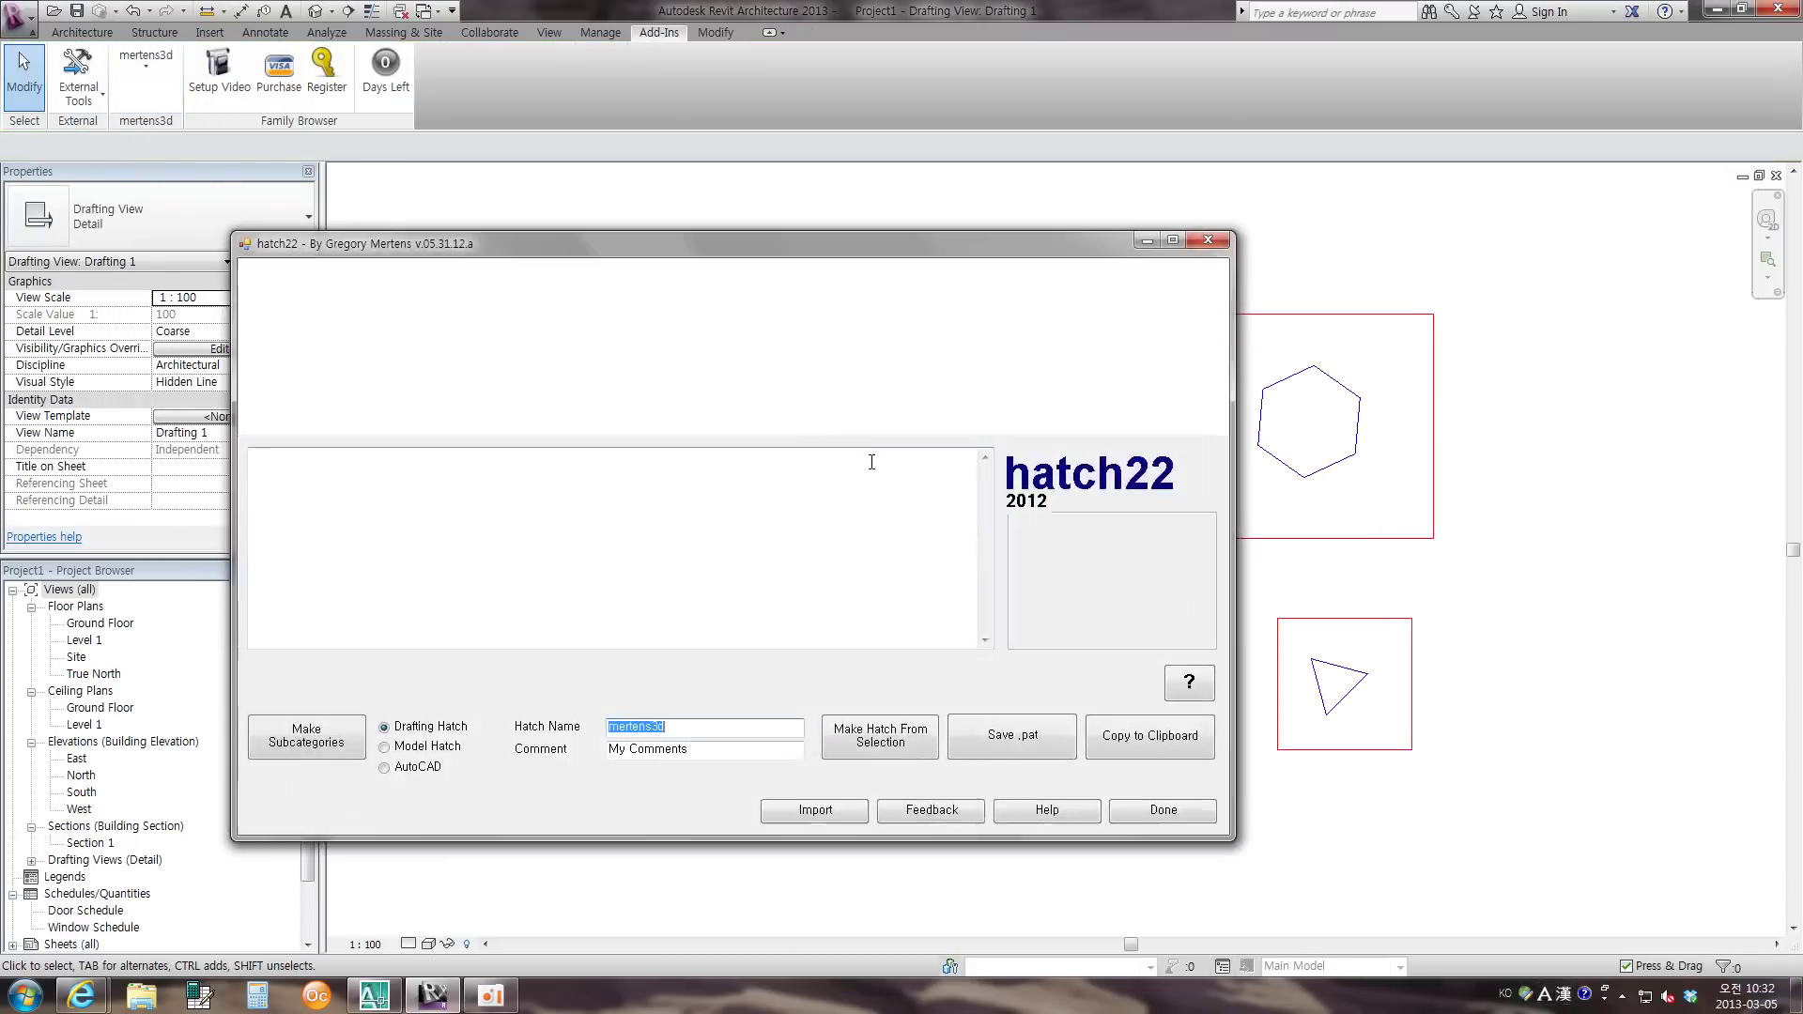
drag(855, 246, 691, 172)
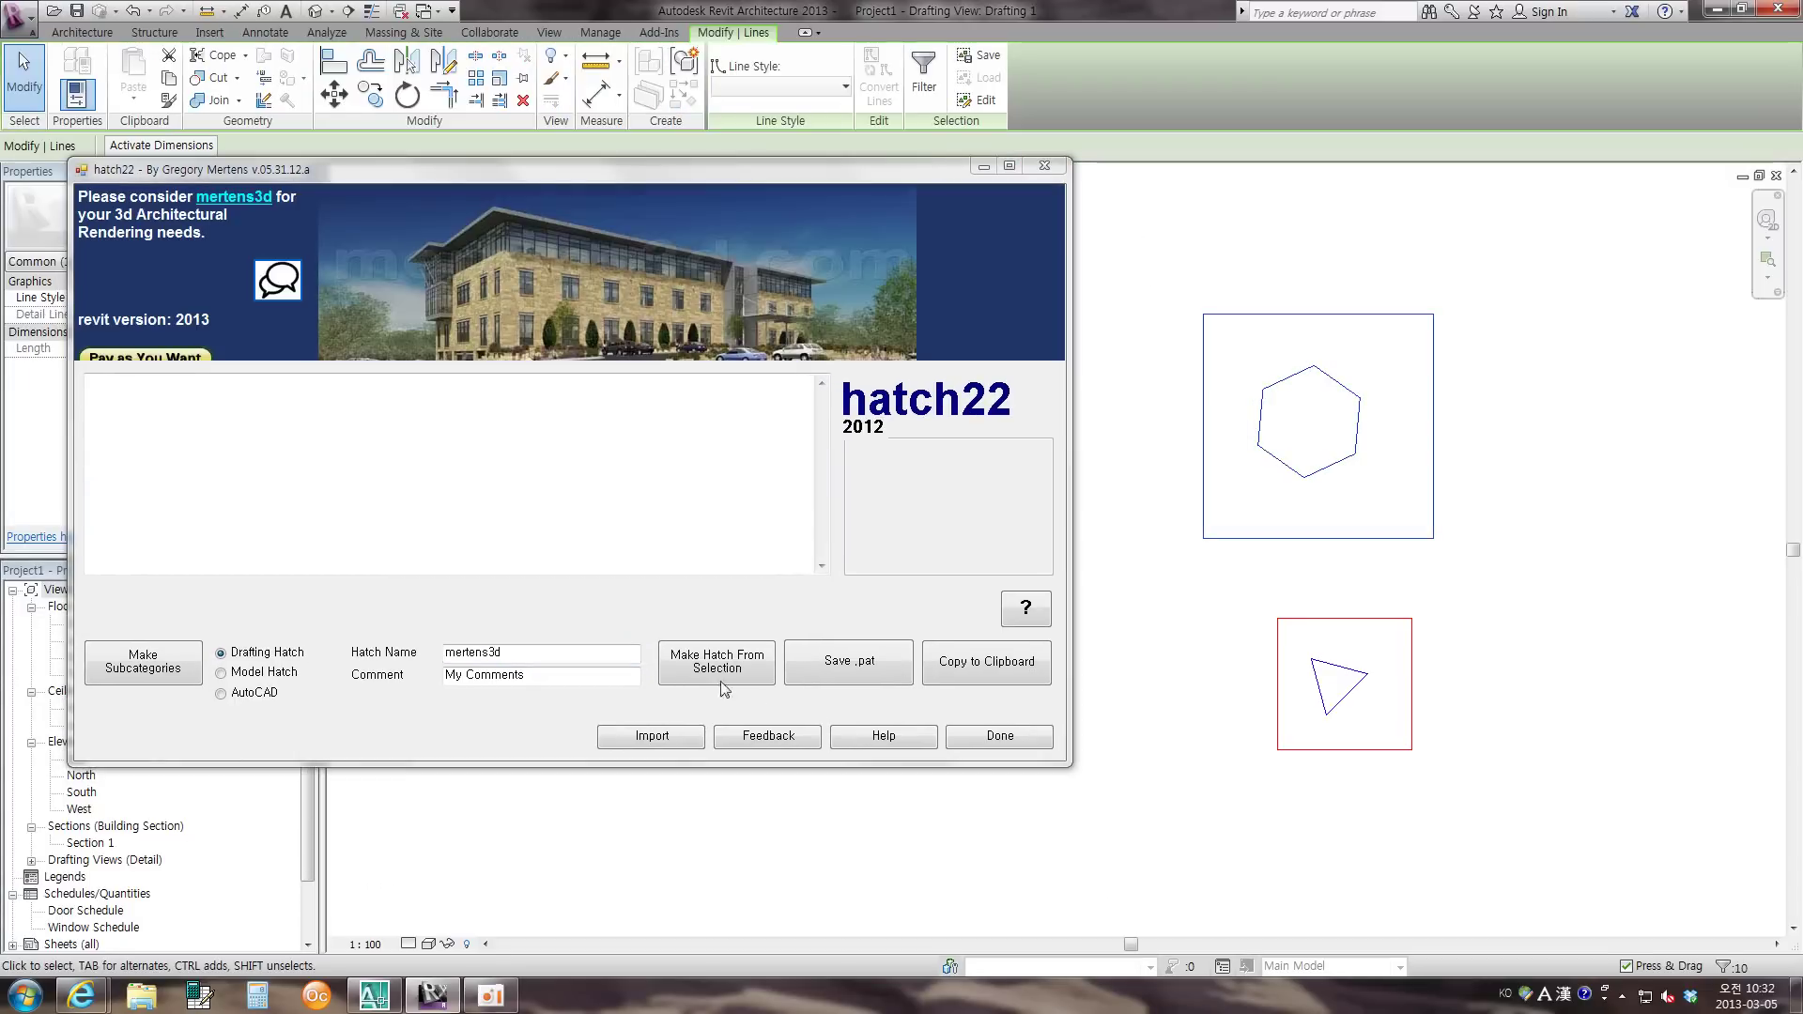
- Generate a 6-line hatch pattern from the hexagon tile linework, dismissing the angle warnings
click(718, 672)
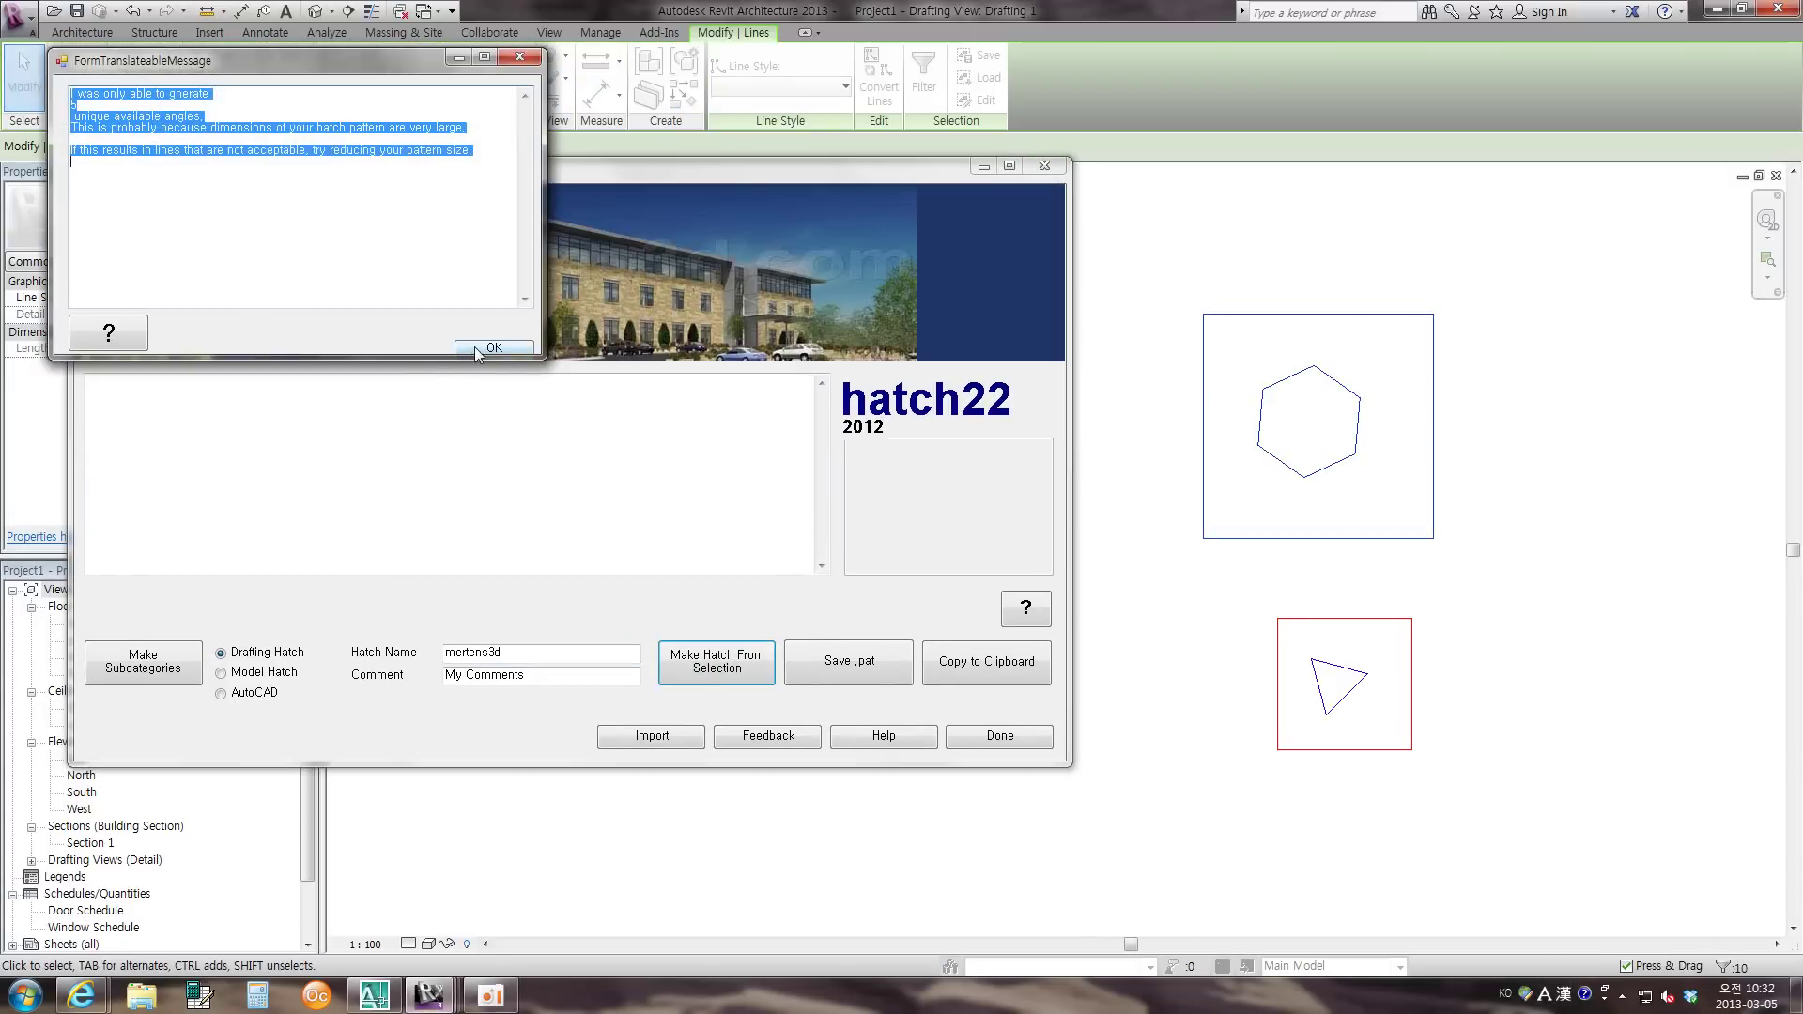
click(476, 350)
click(505, 347)
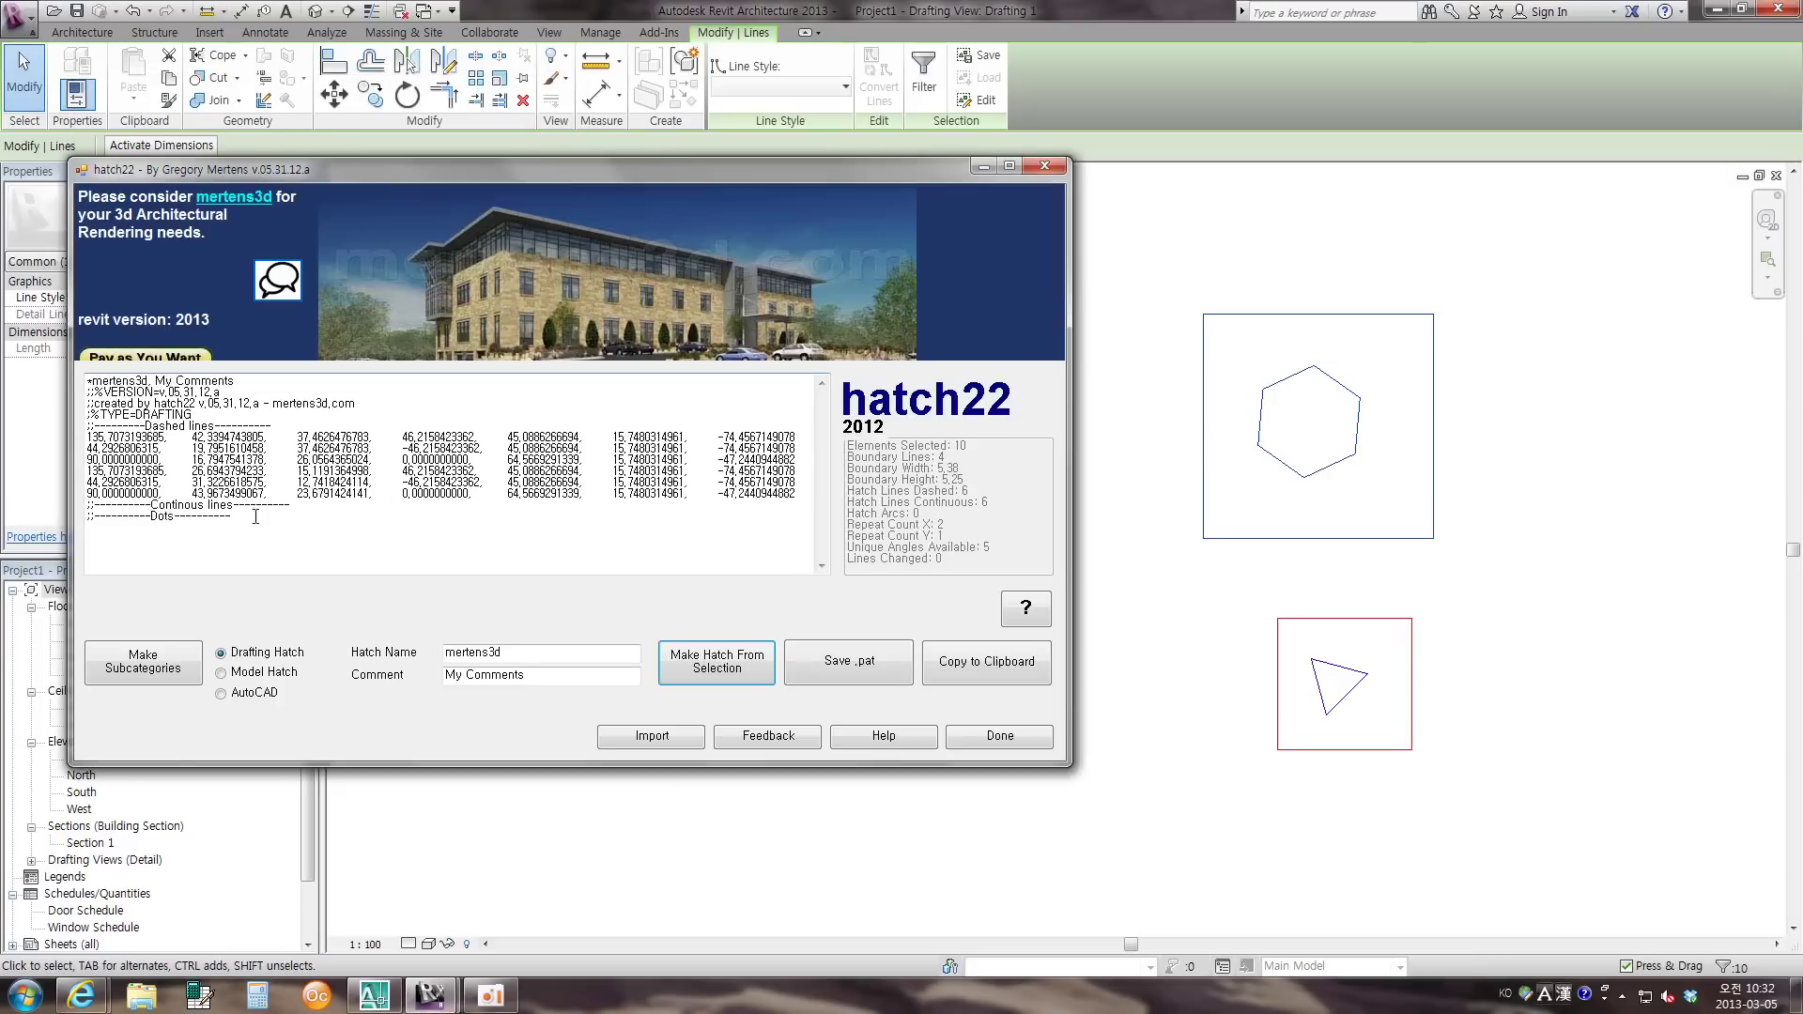
click(881, 663)
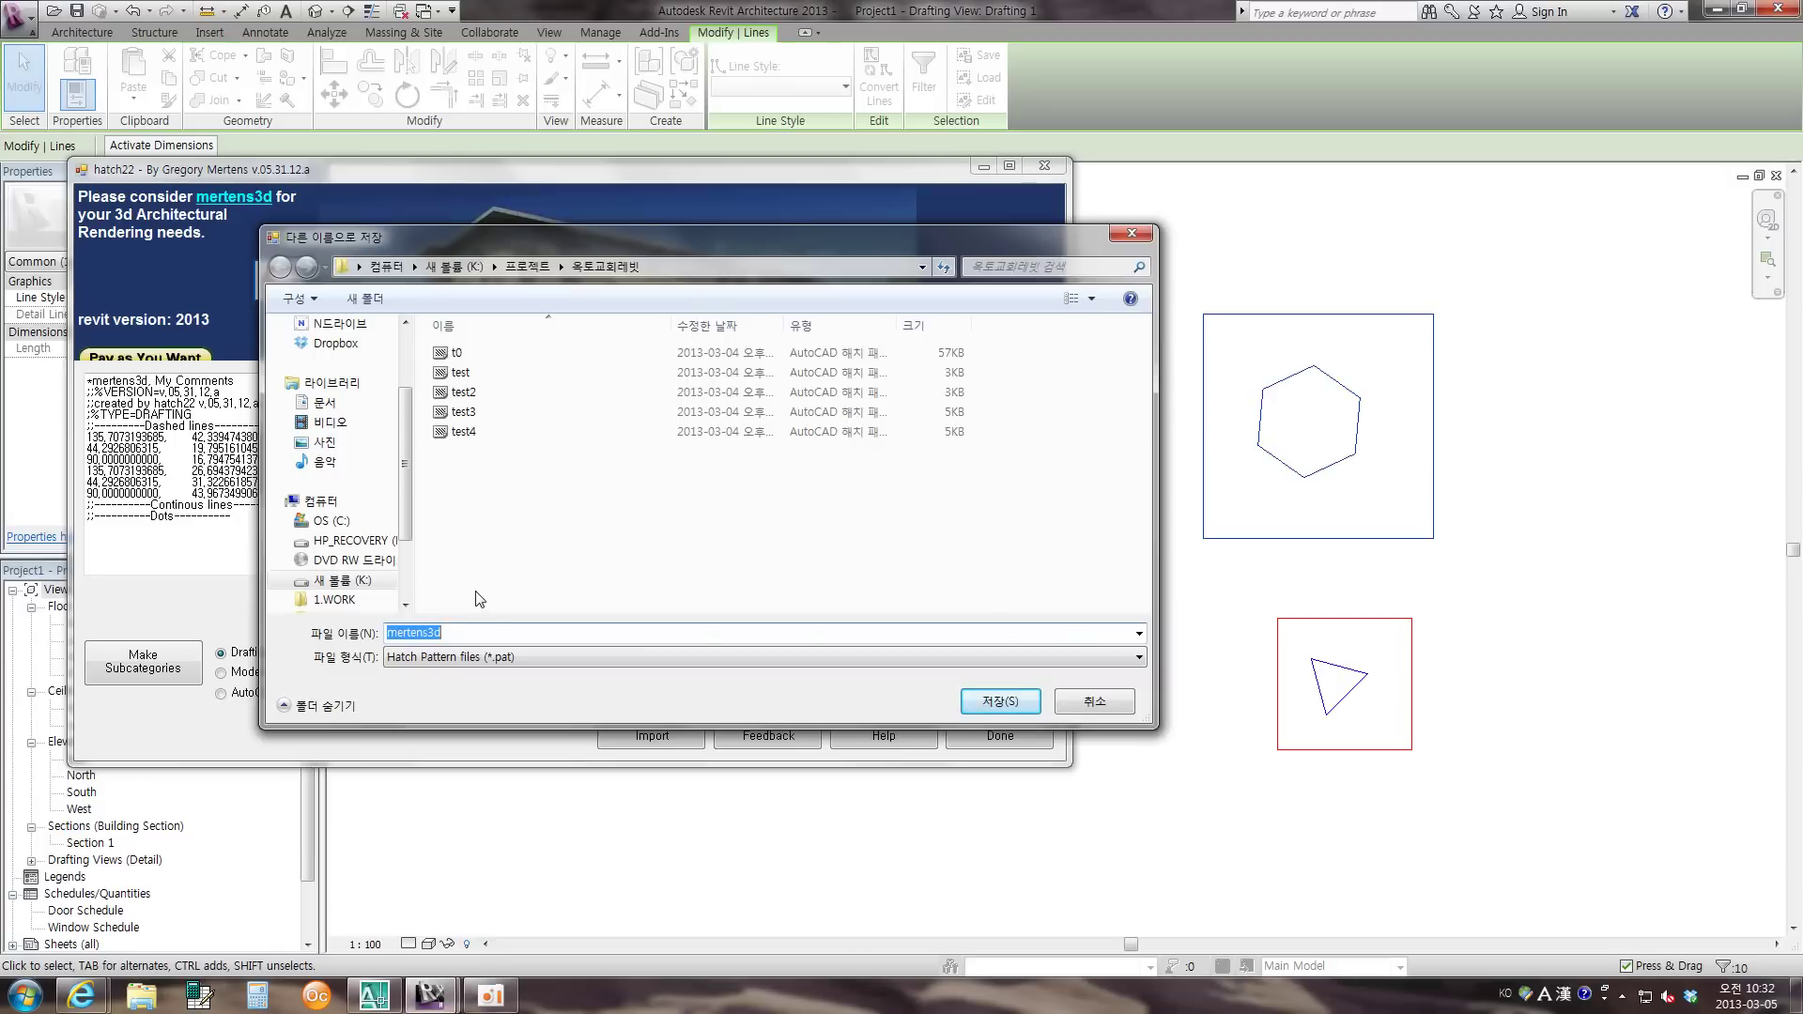
- Save the hexagon pattern as the new file C01.pat, then select the triangle tile's linework
text(C01)
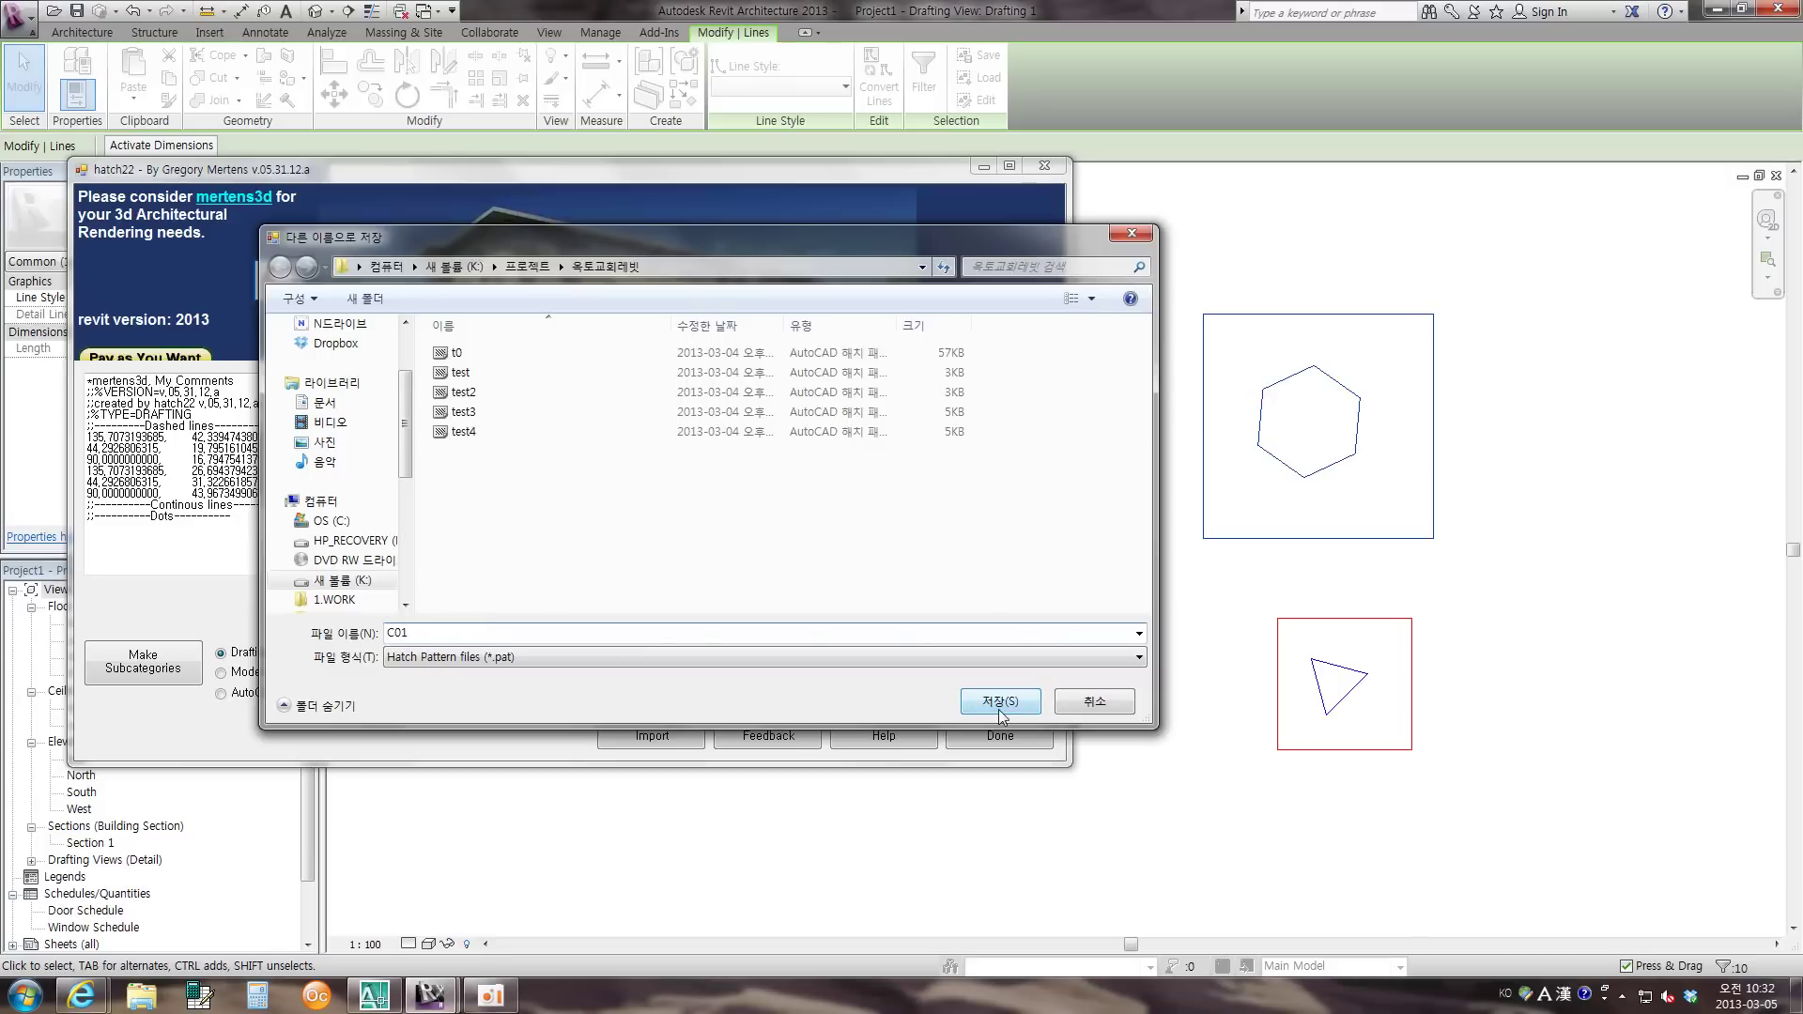
click(999, 709)
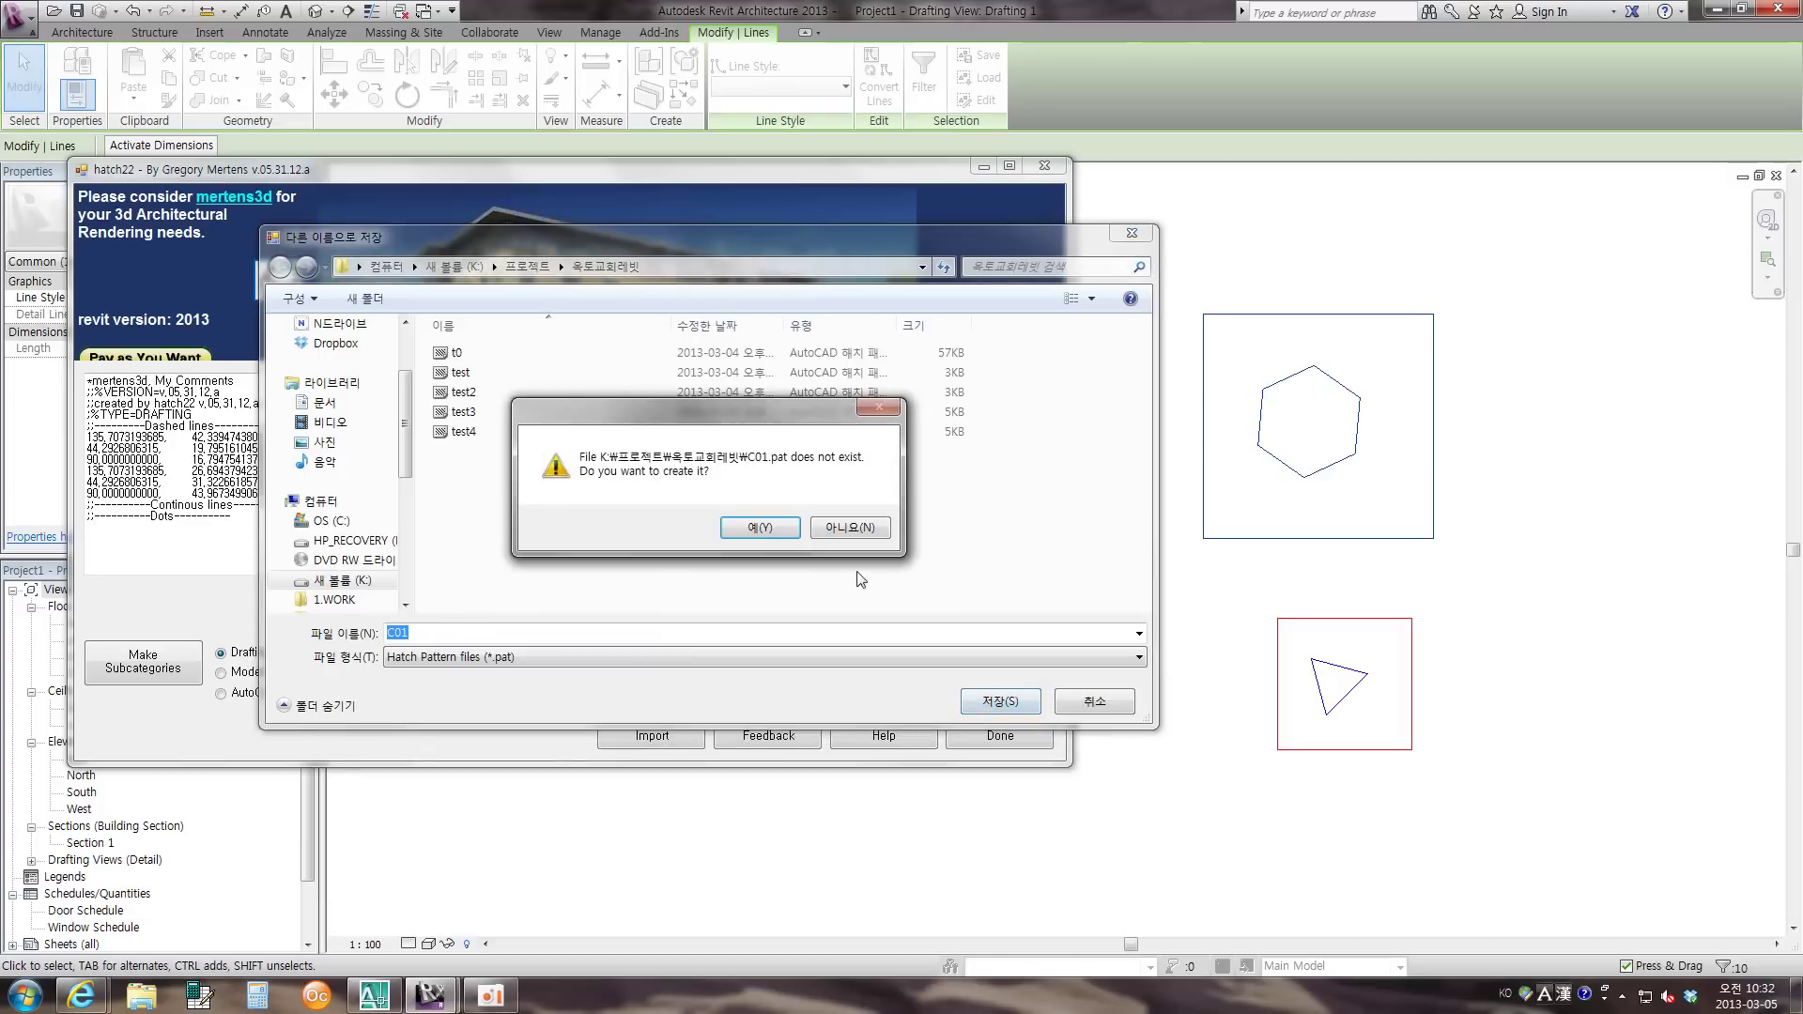
click(762, 528)
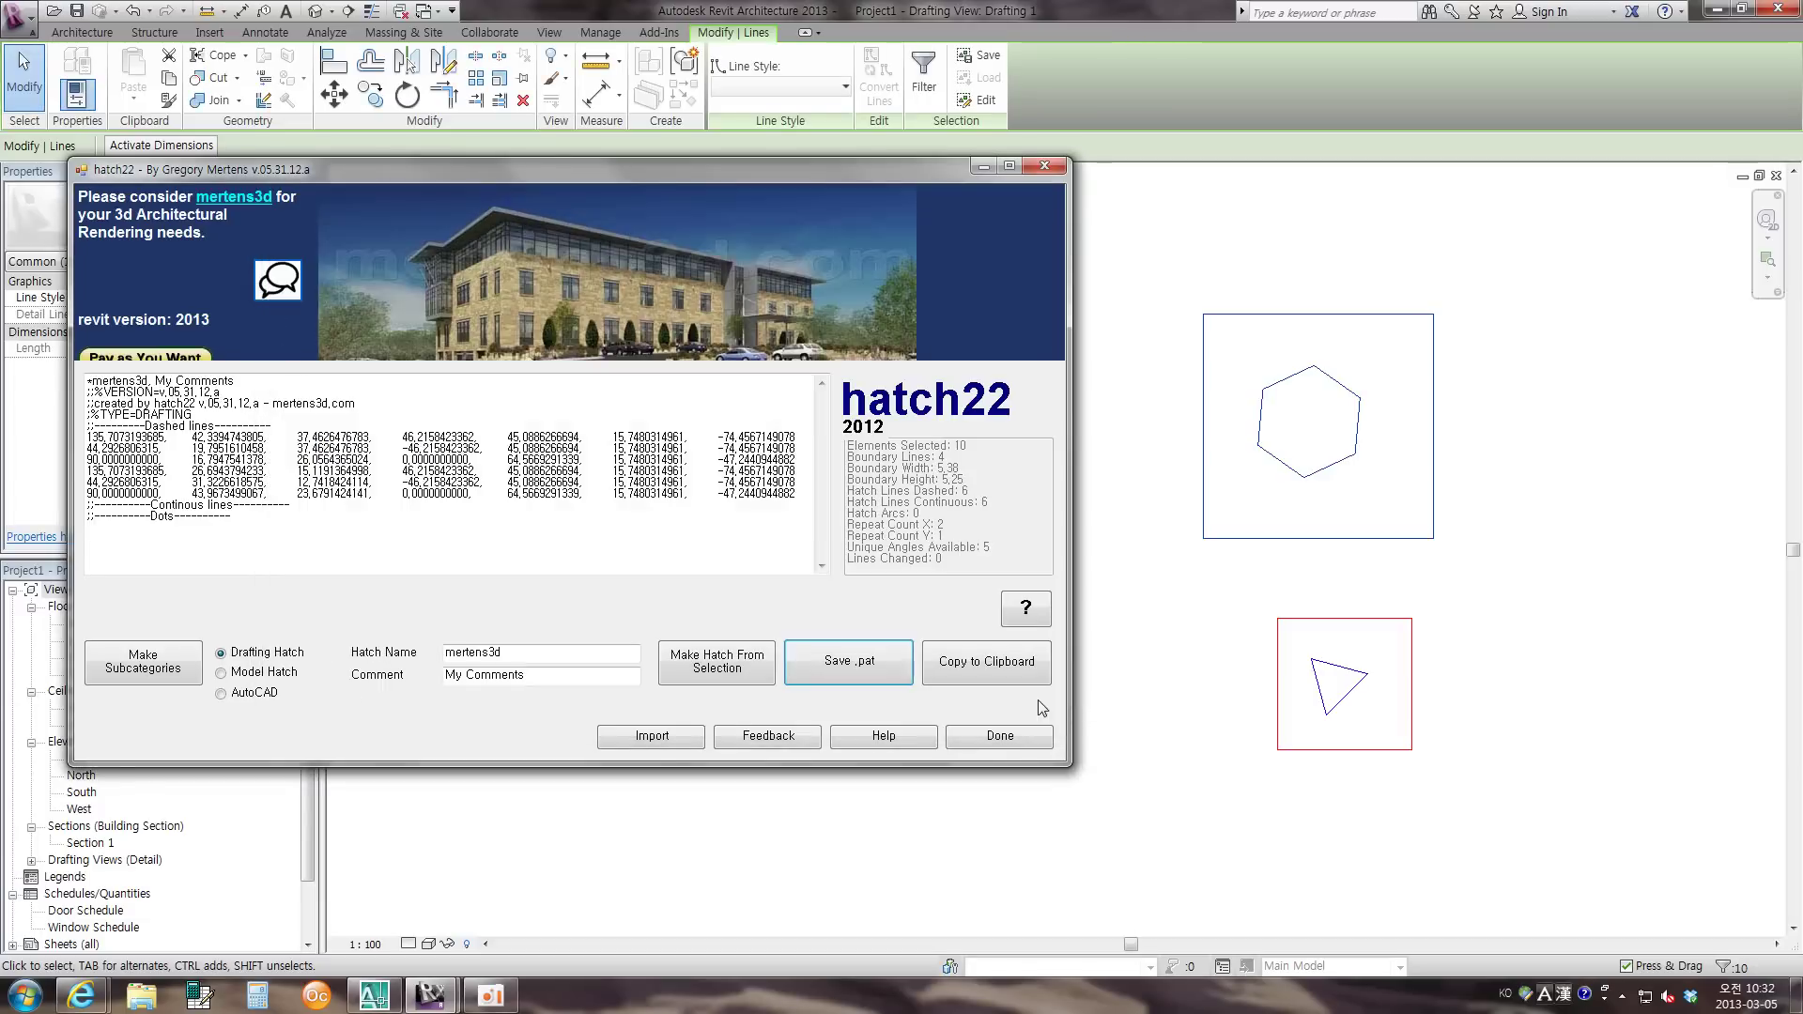
click(1183, 700)
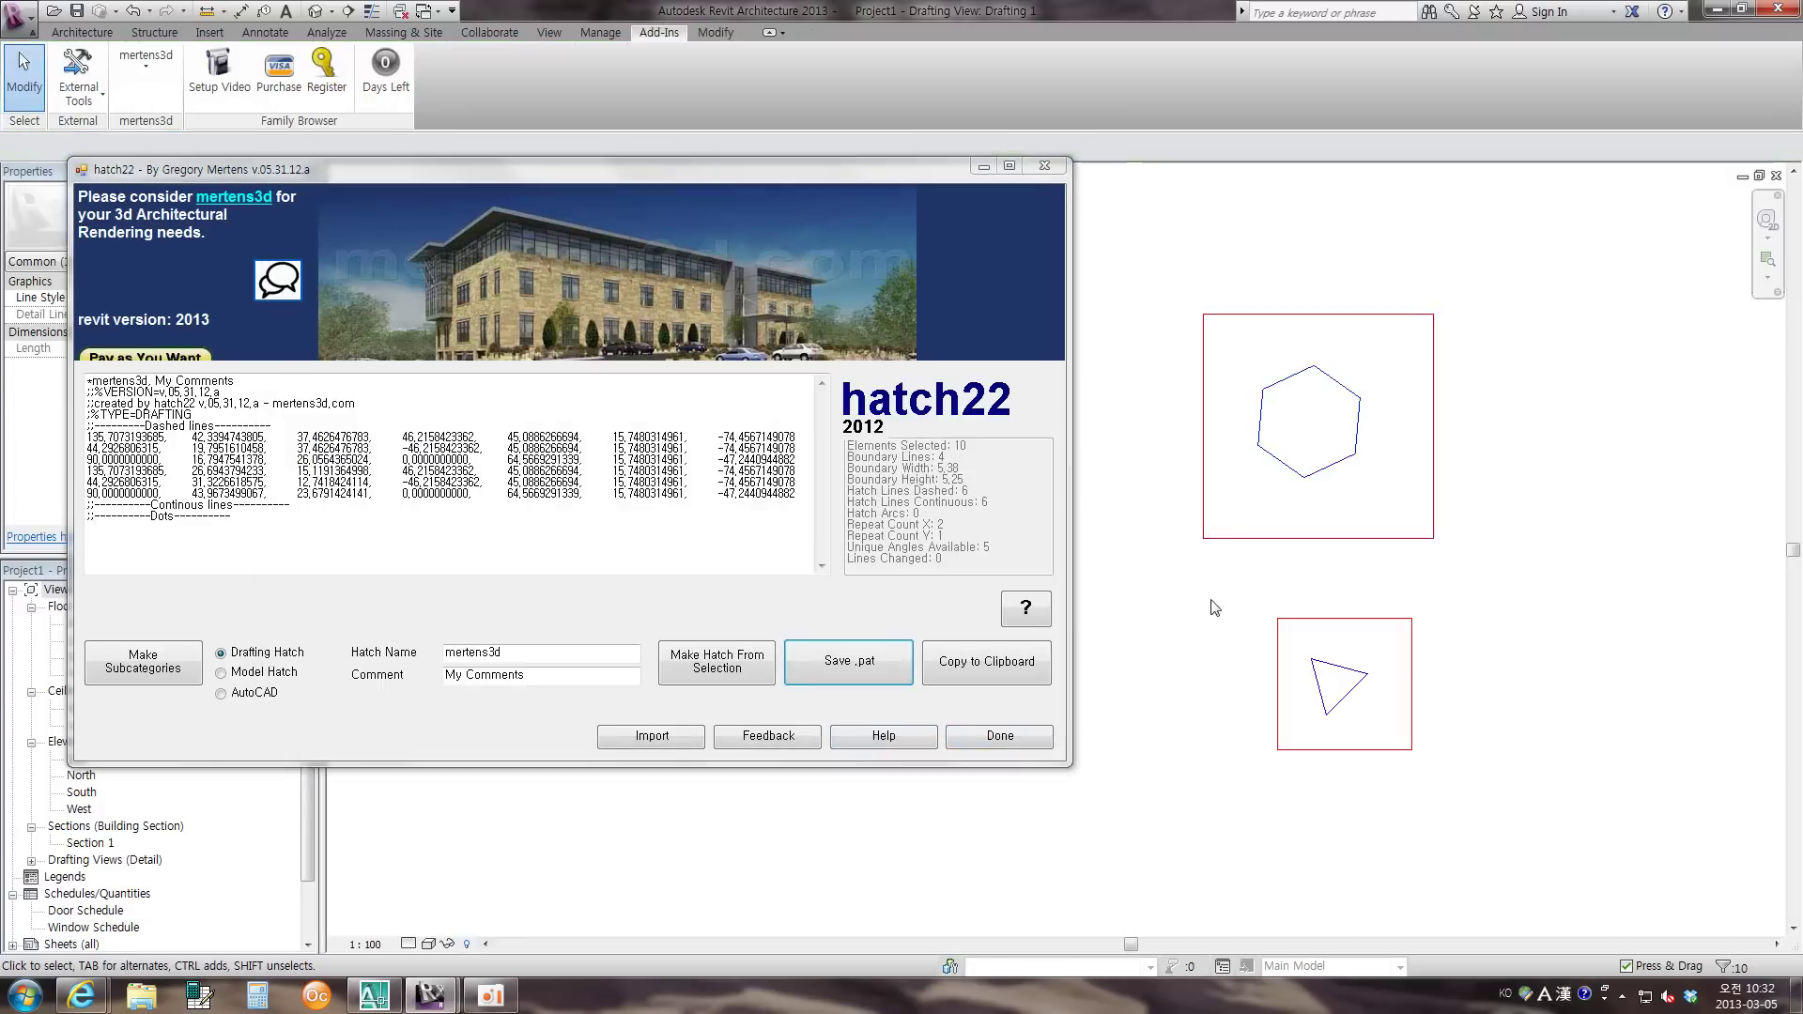
drag(1211, 584, 1513, 800)
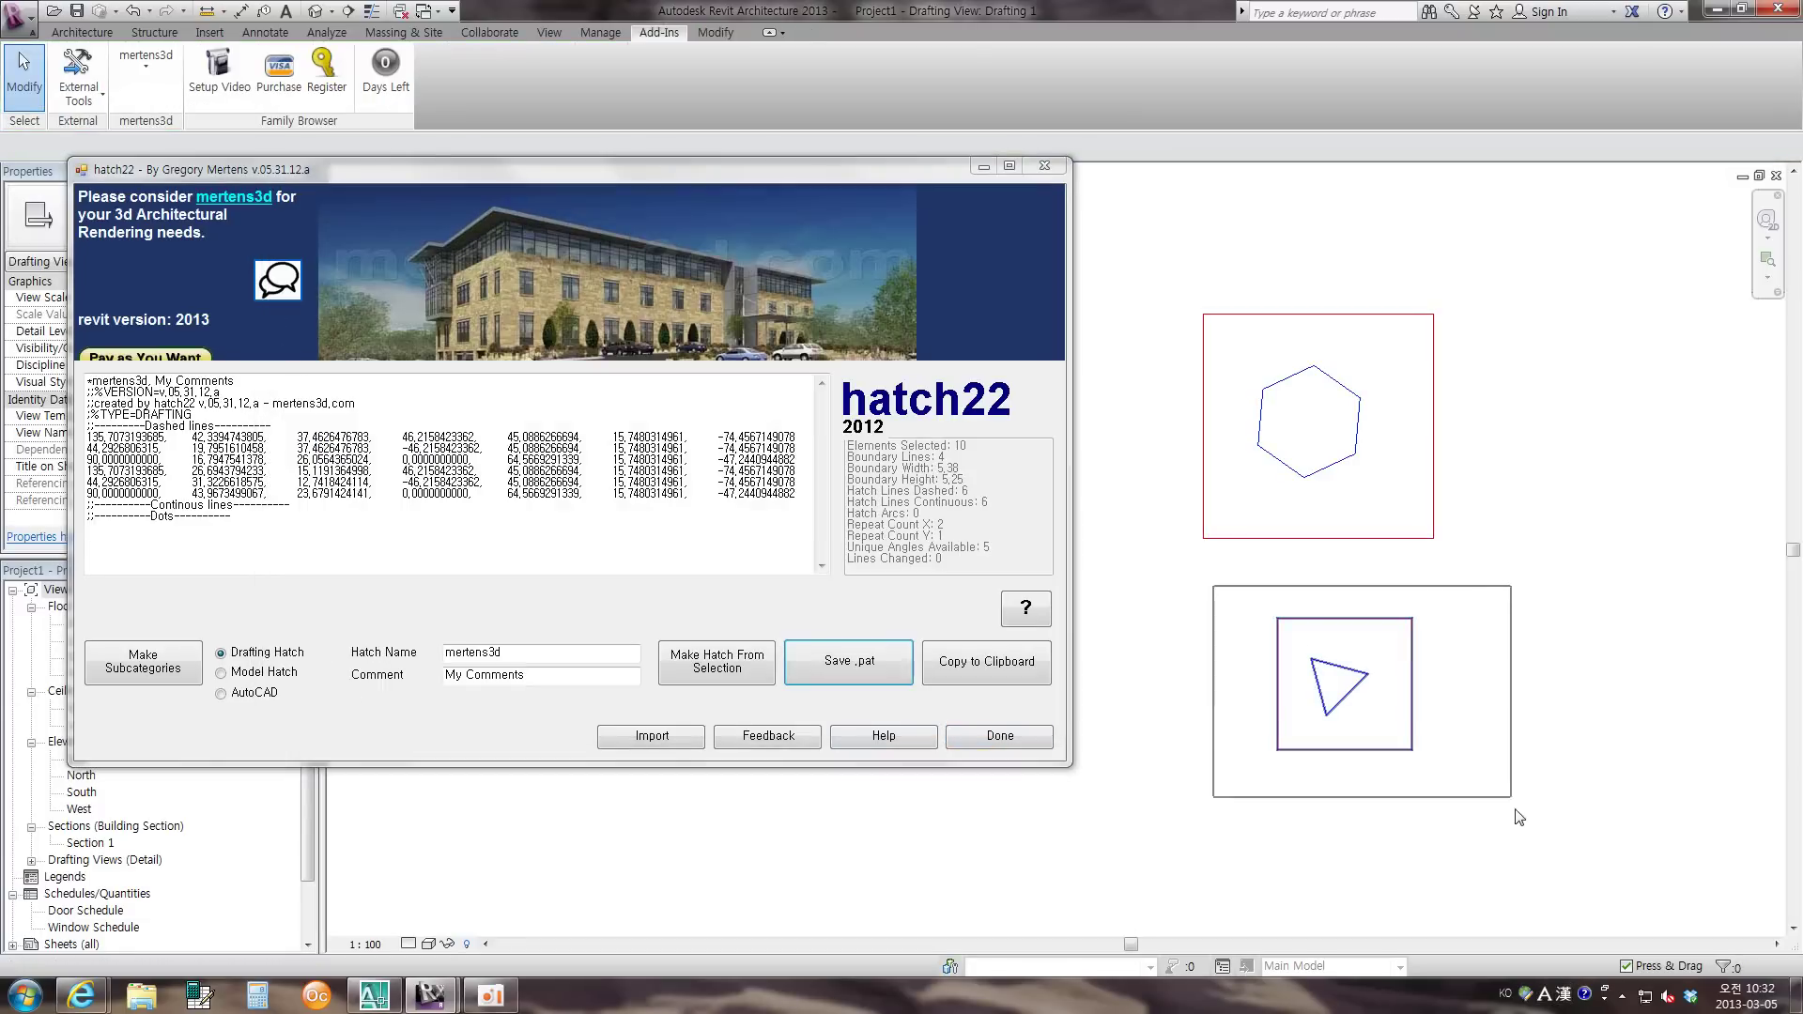
- Generate the triangle hatch pattern, save it as new file C02.pat, and close hatch22
click(709, 667)
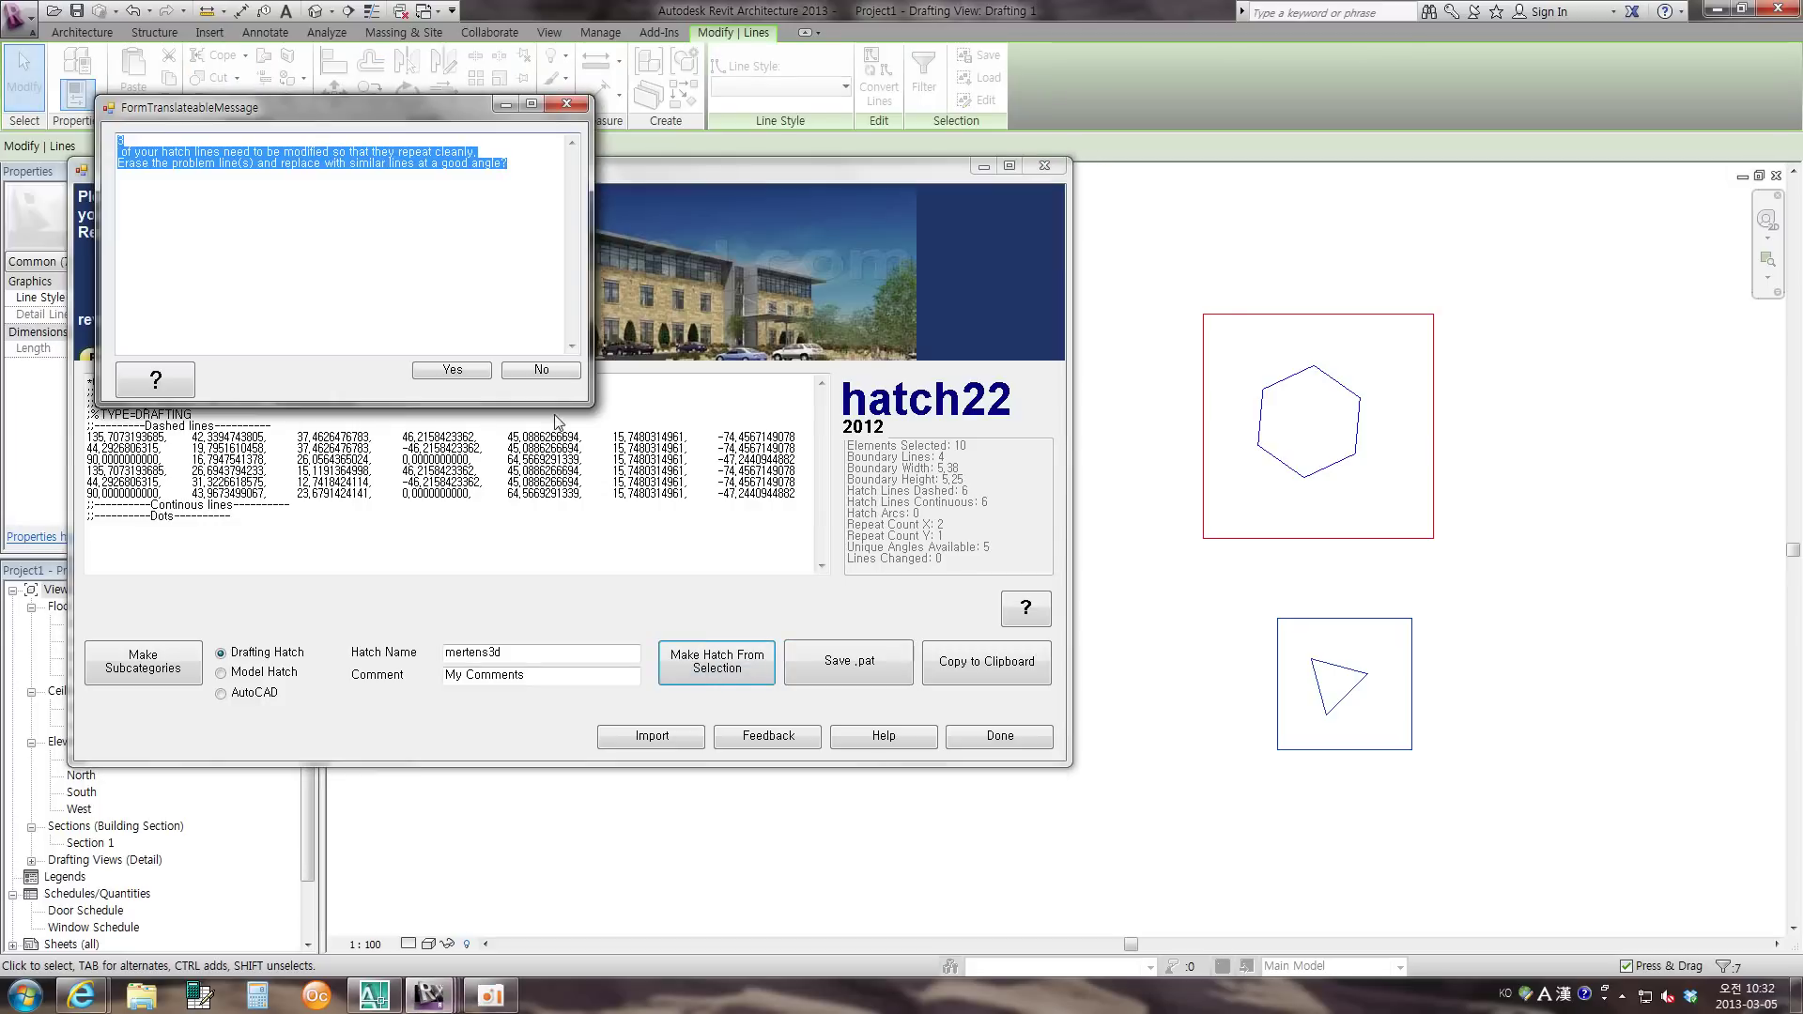
click(540, 372)
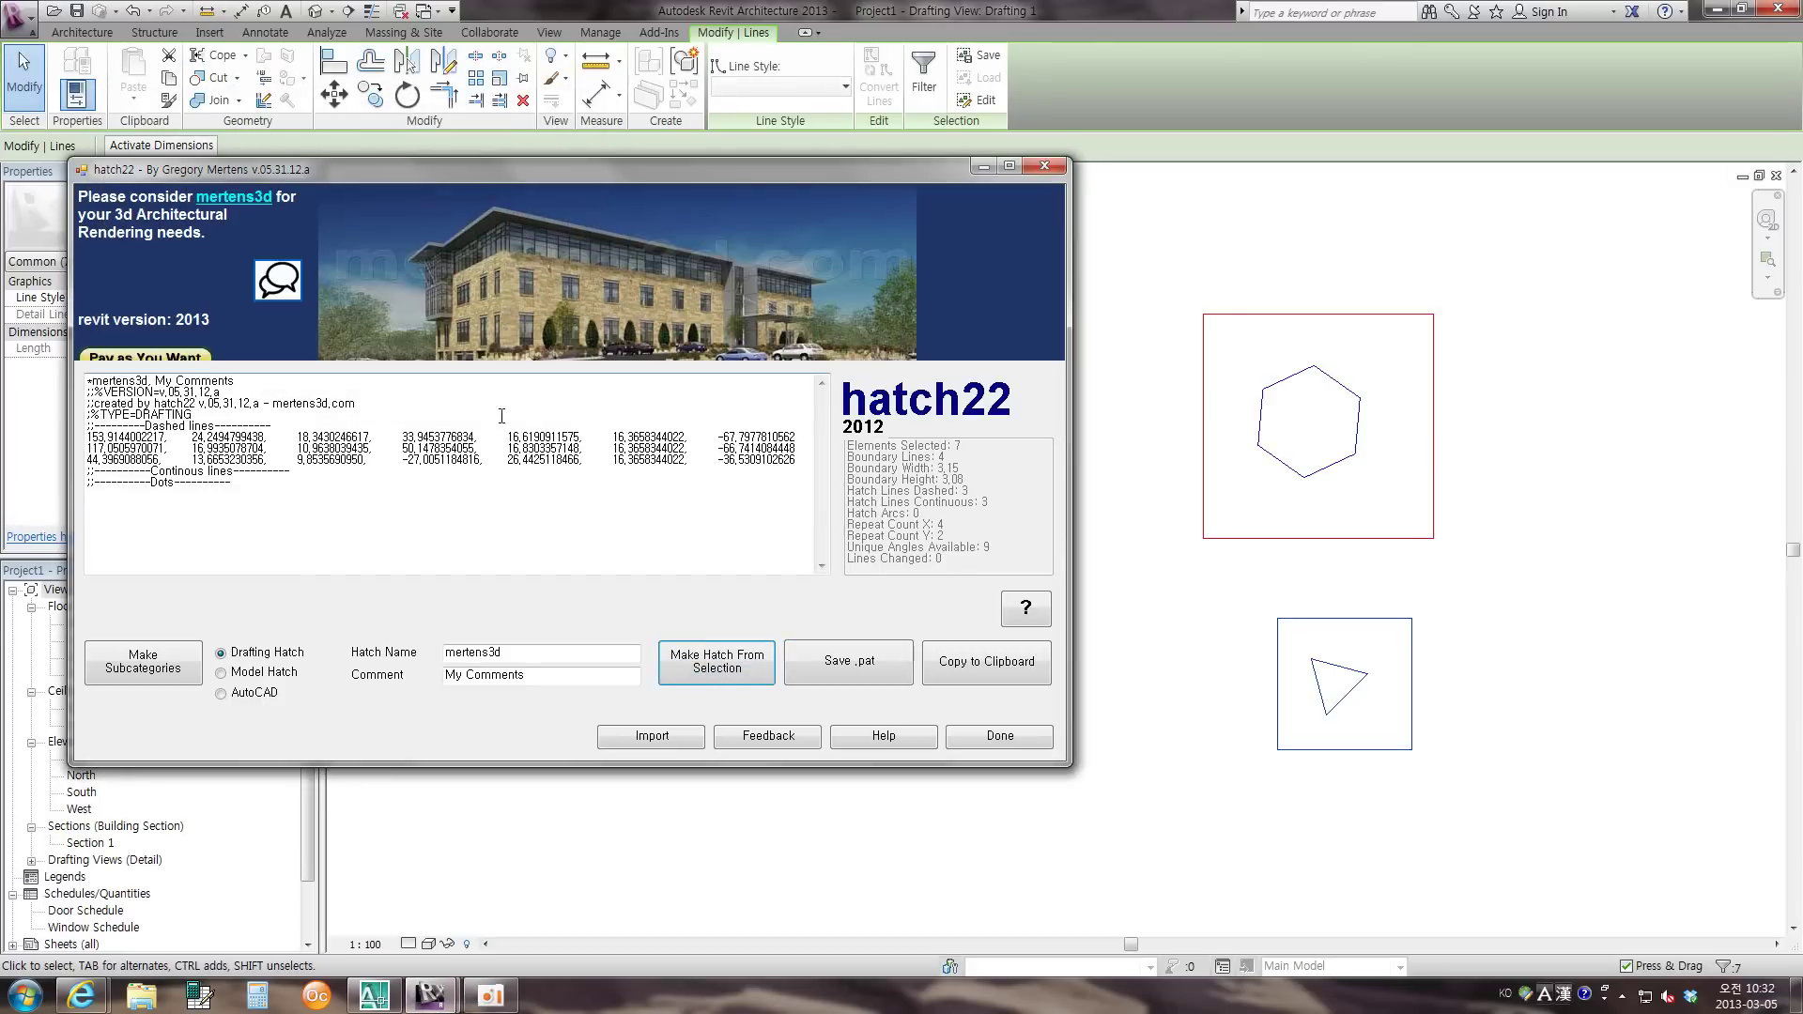
click(851, 672)
text(C0)
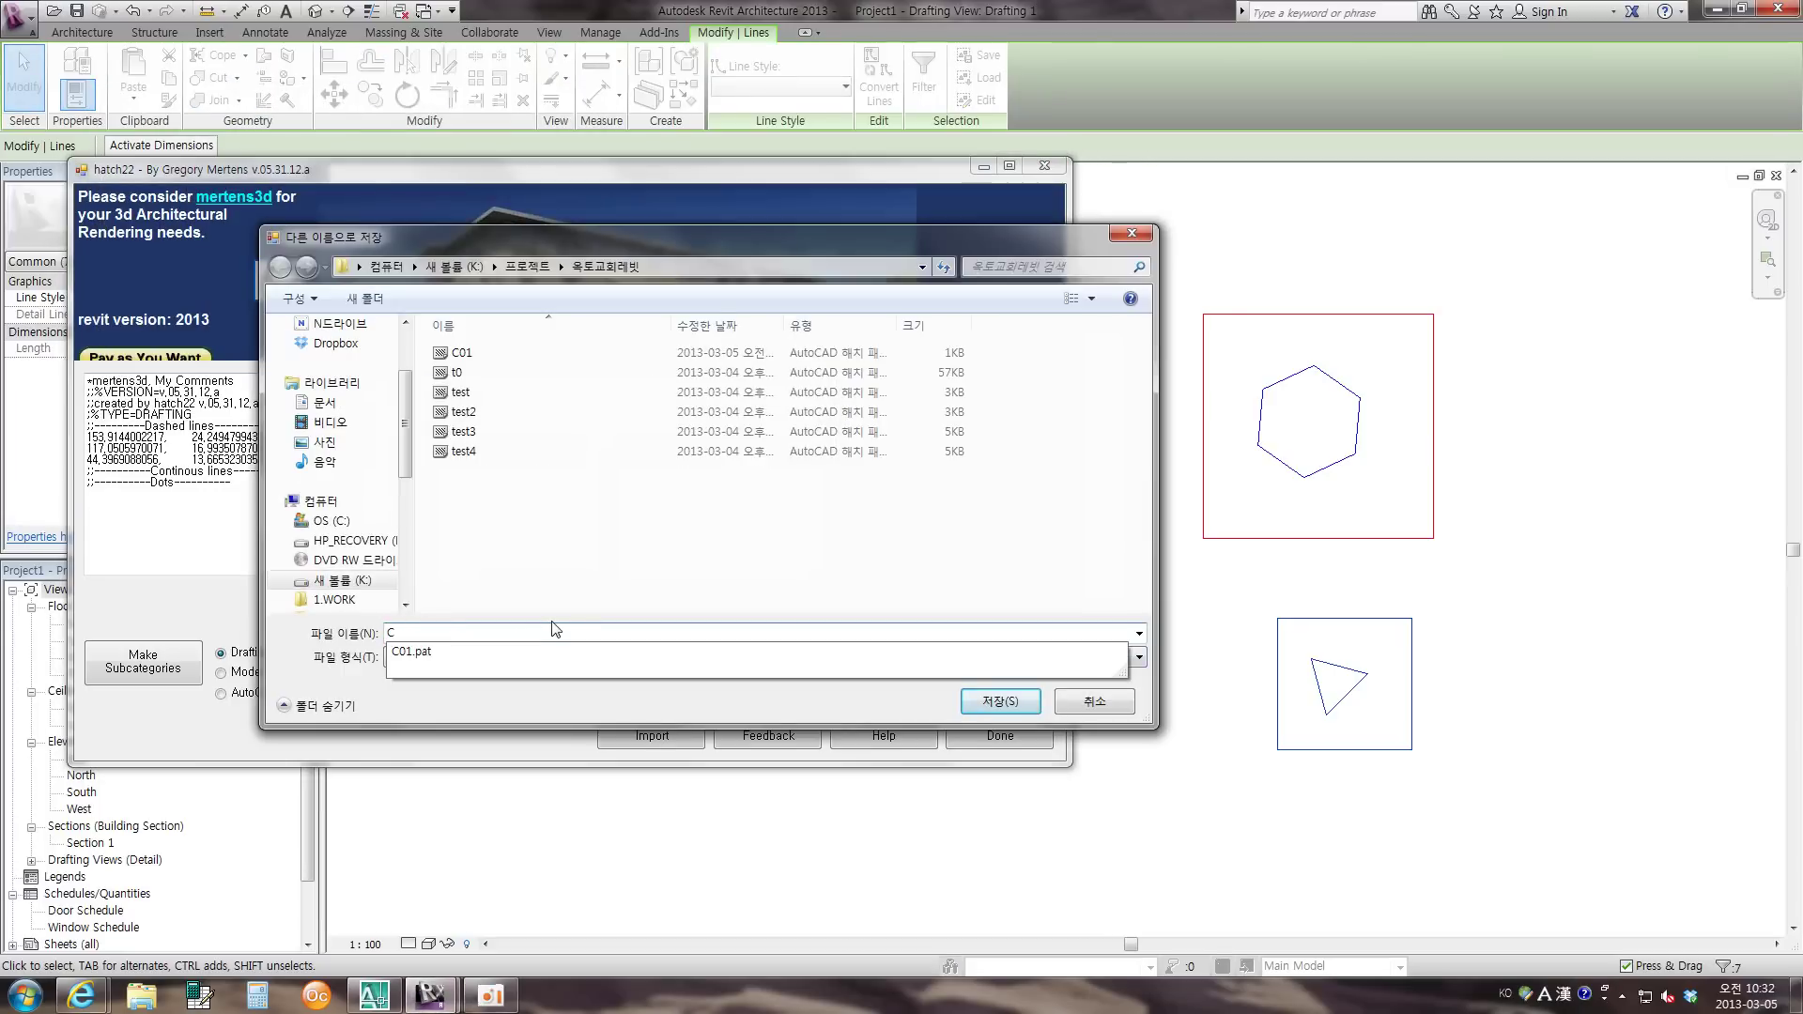
text(2)
click(962, 707)
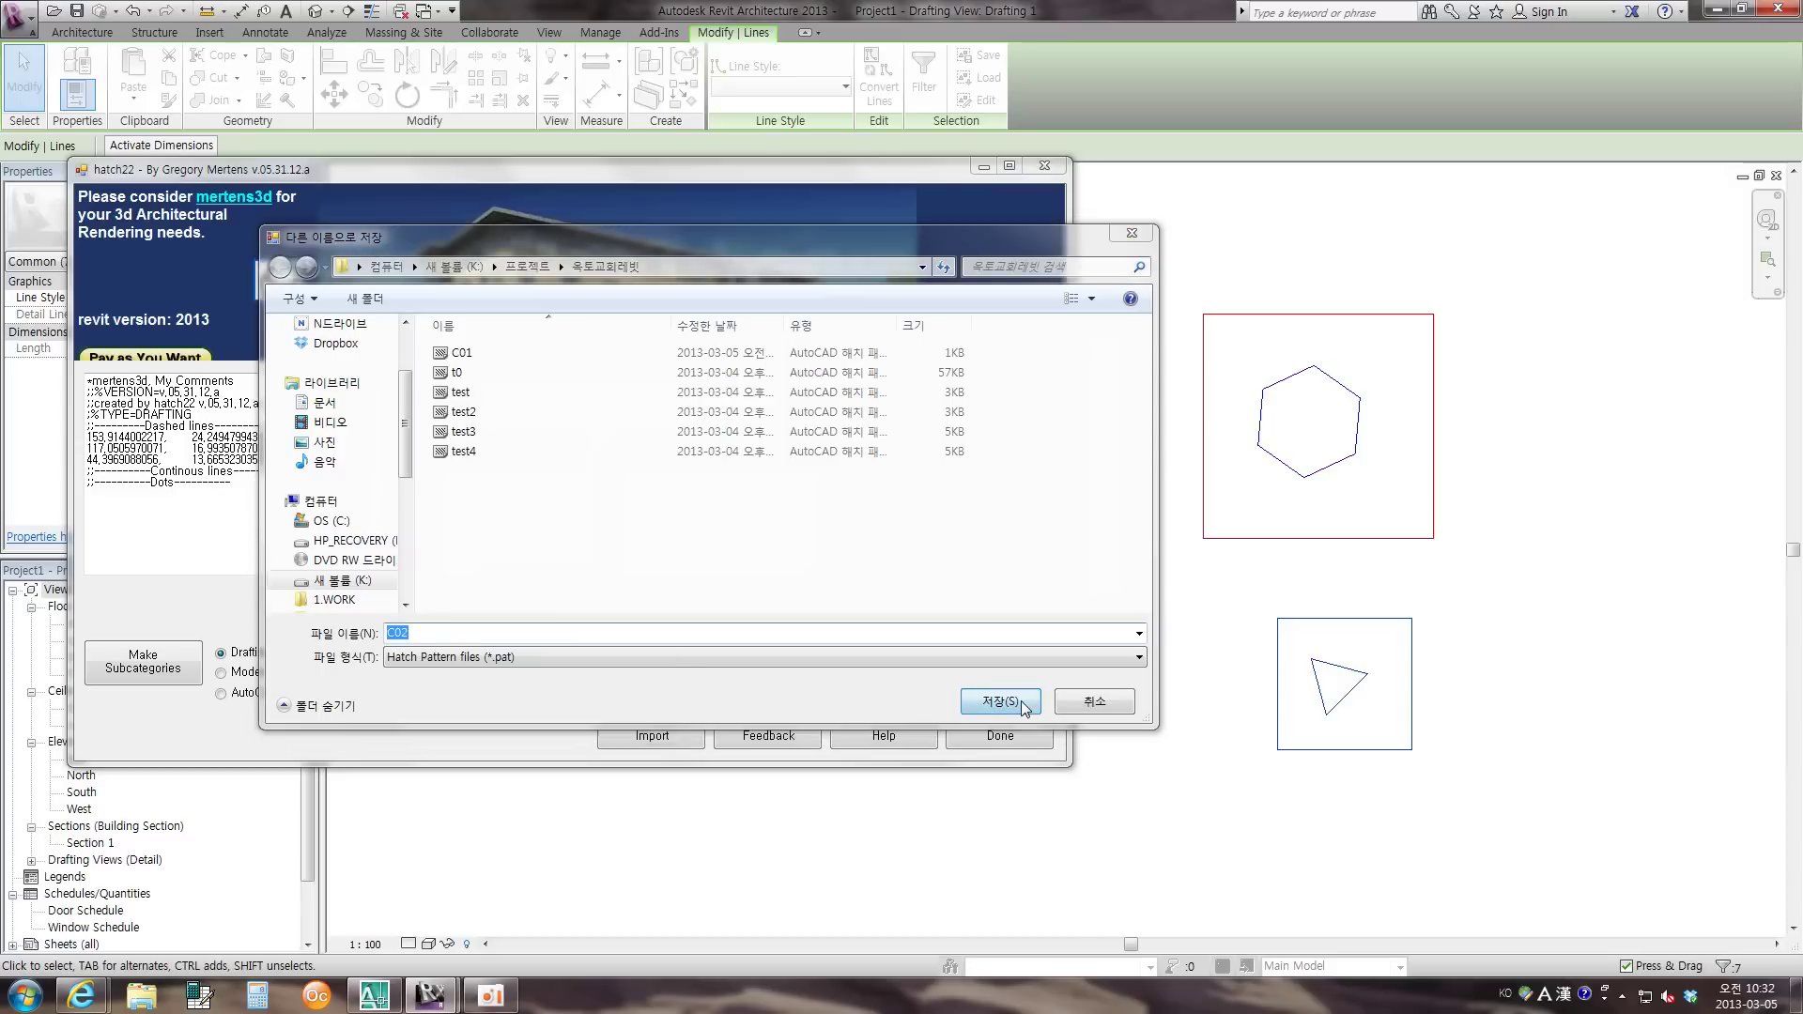
click(772, 531)
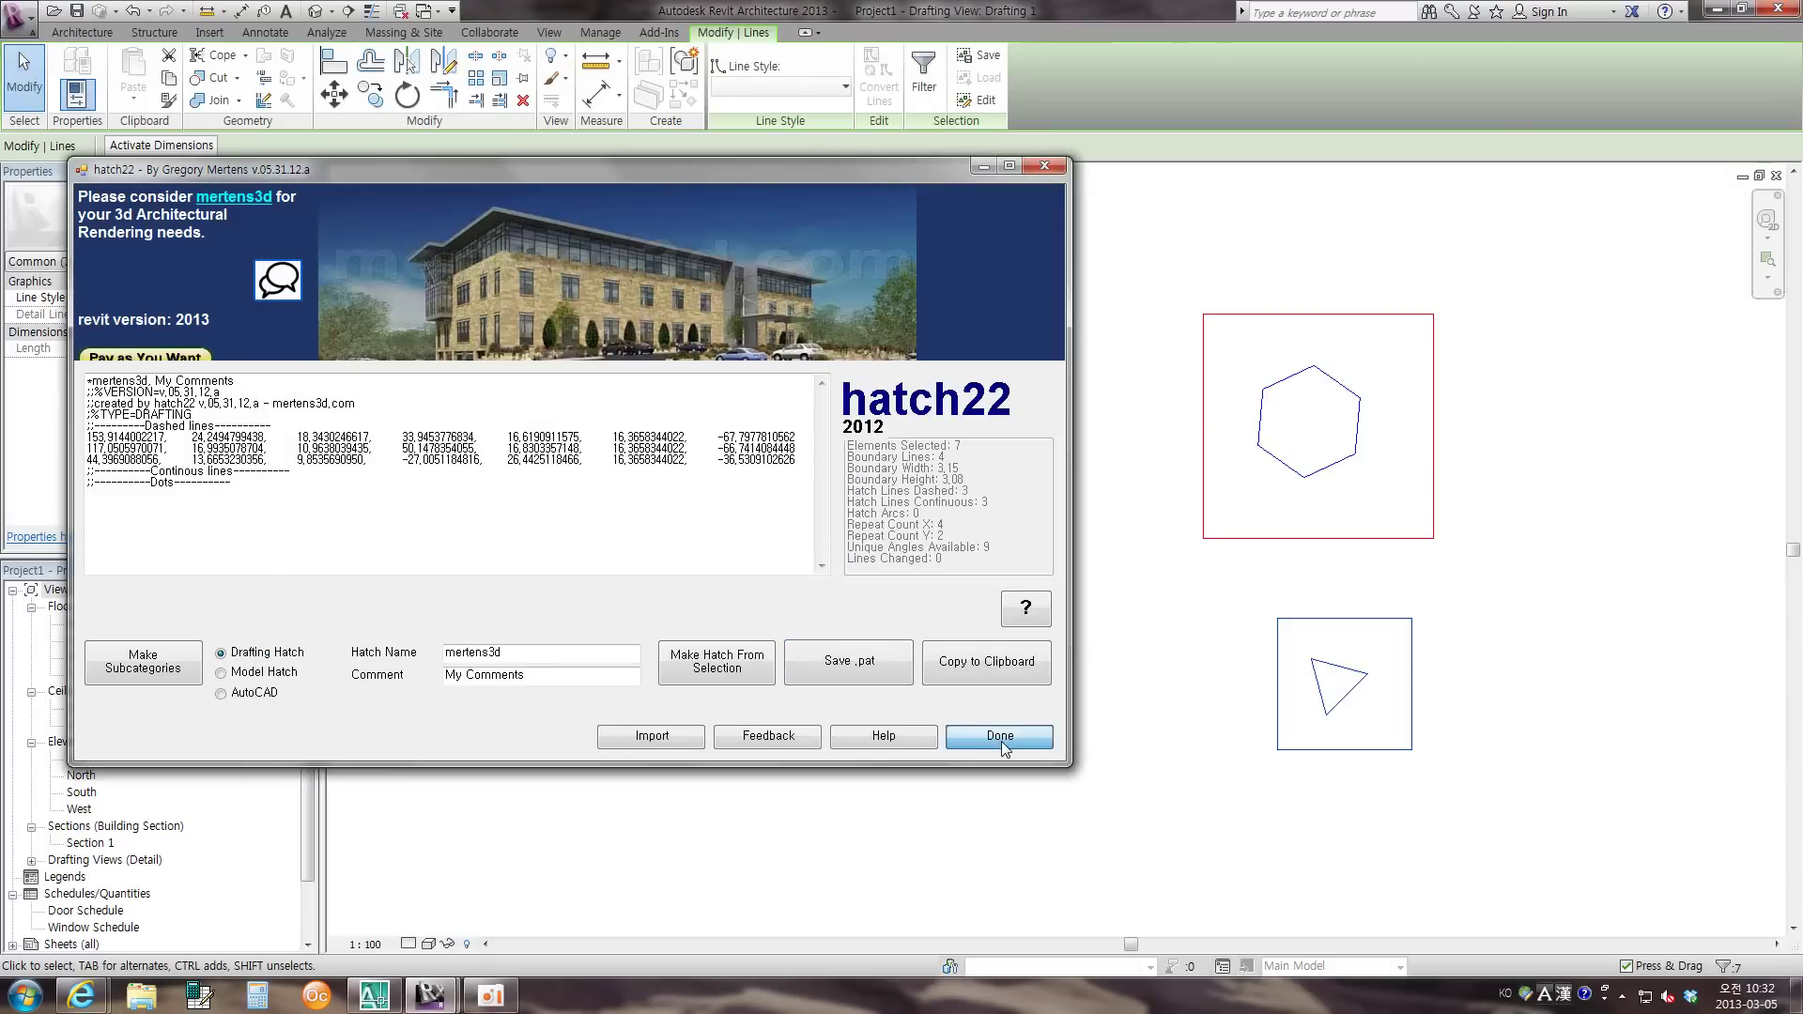
click(1001, 738)
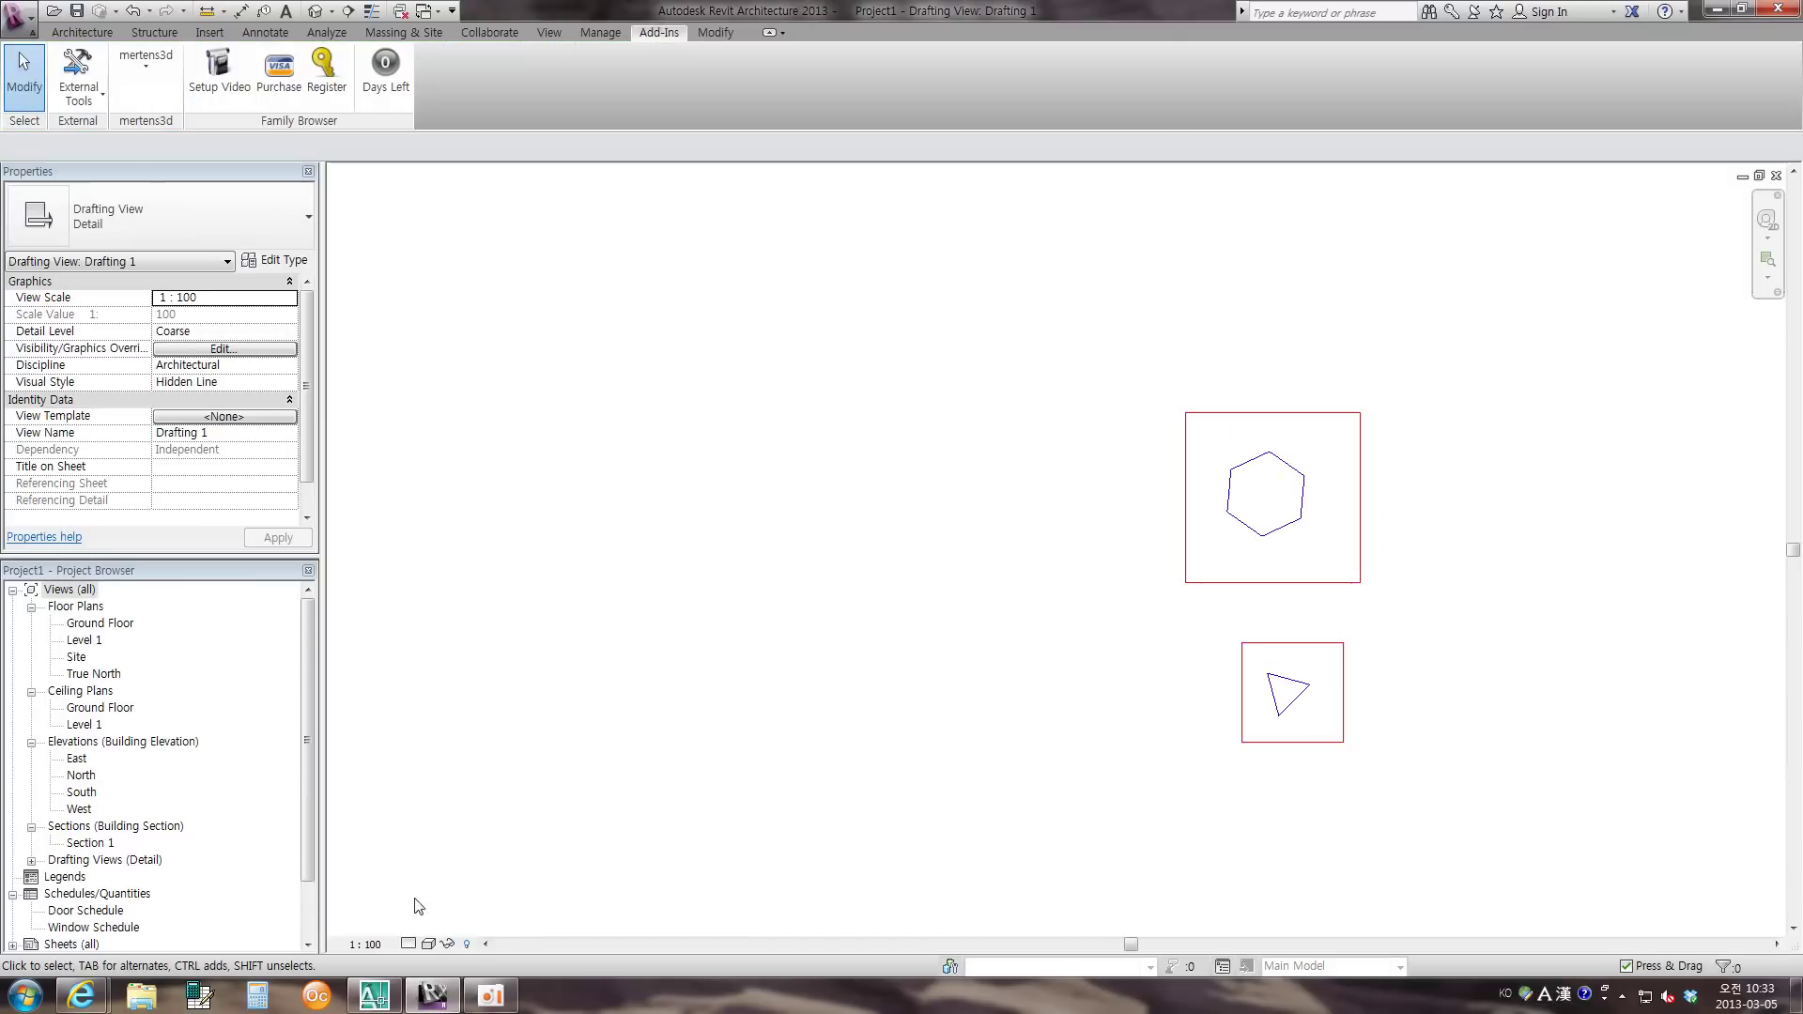
- Browse to K:\프로젝트\옥토교회레벳 and open C01.pat in Notepad
click(139, 998)
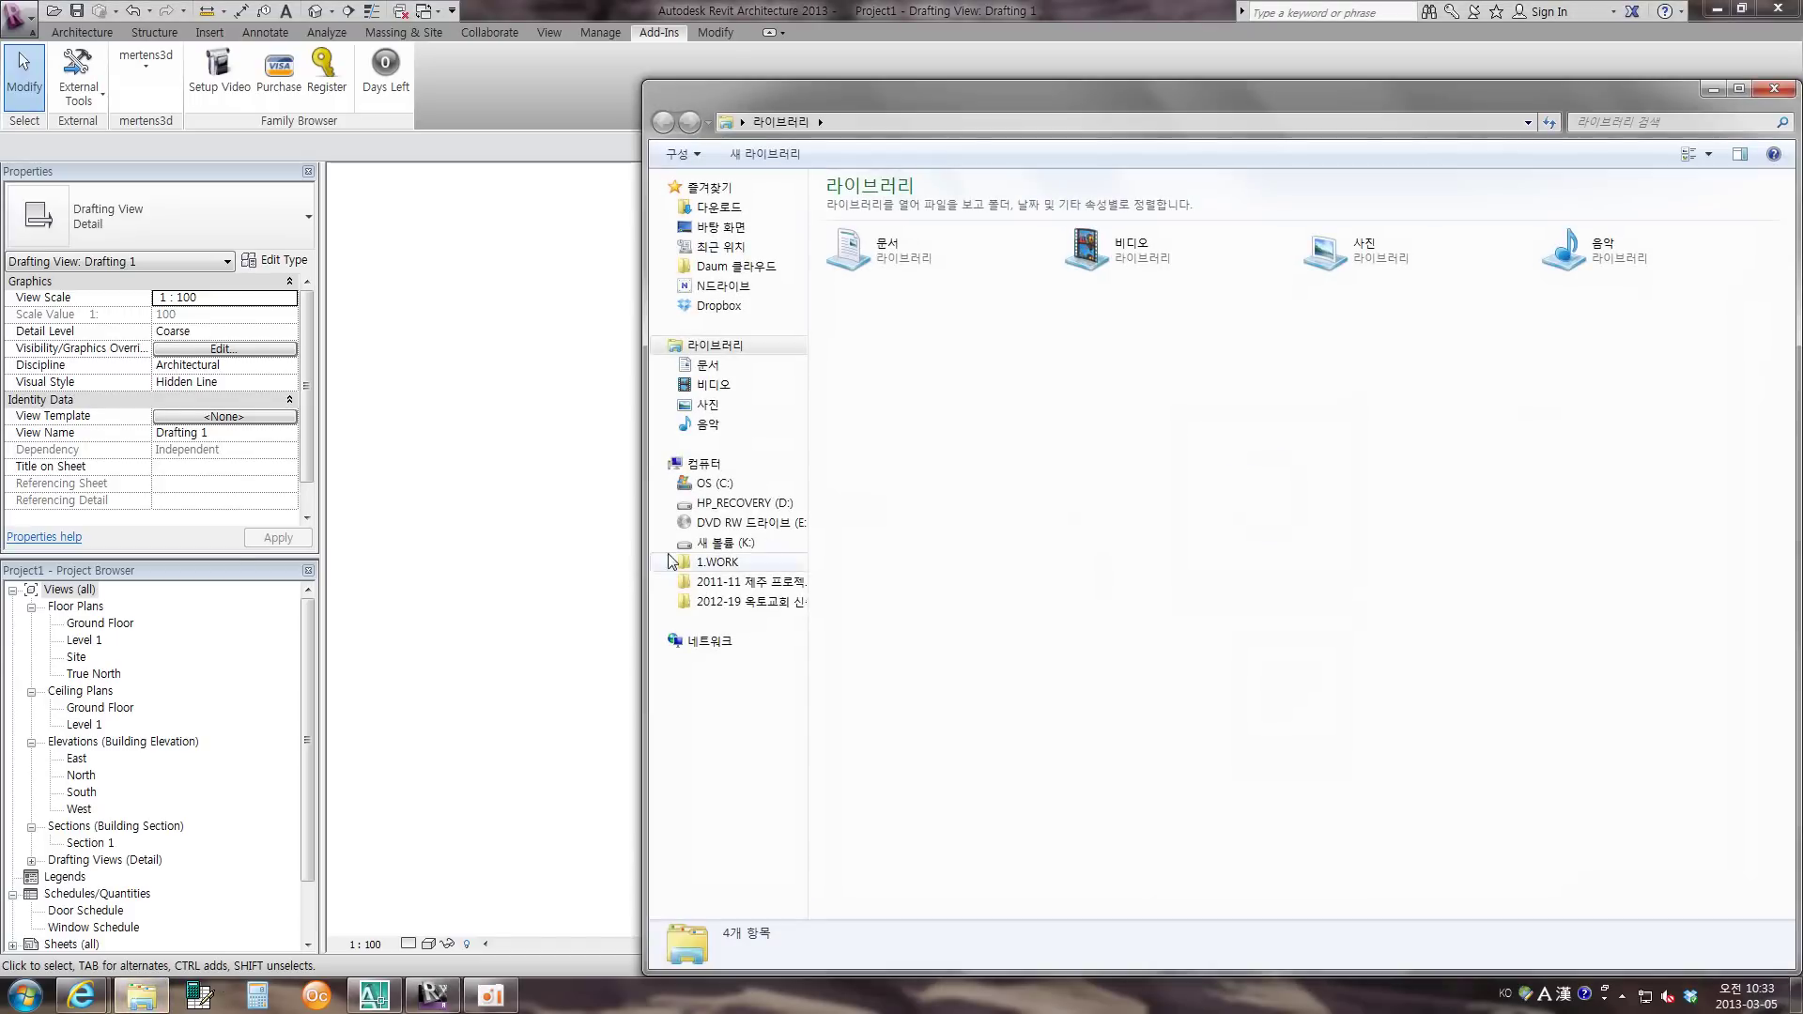
click(725, 543)
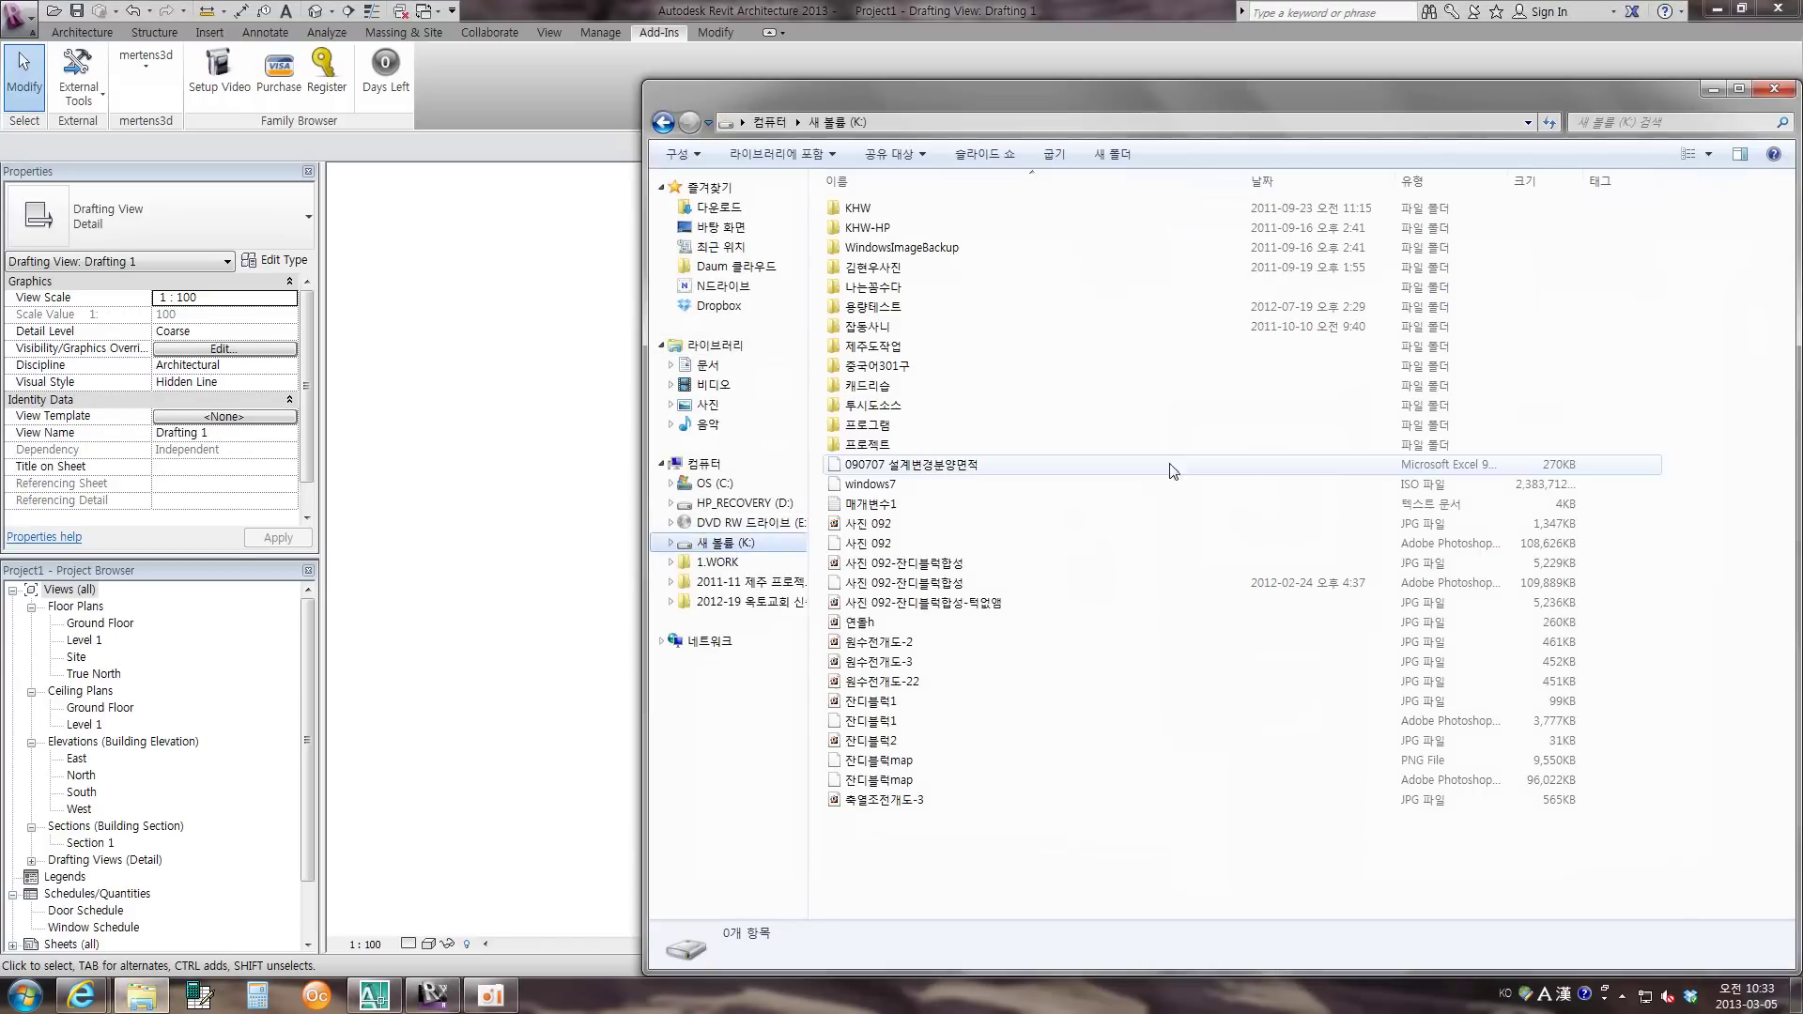
double_click(900, 443)
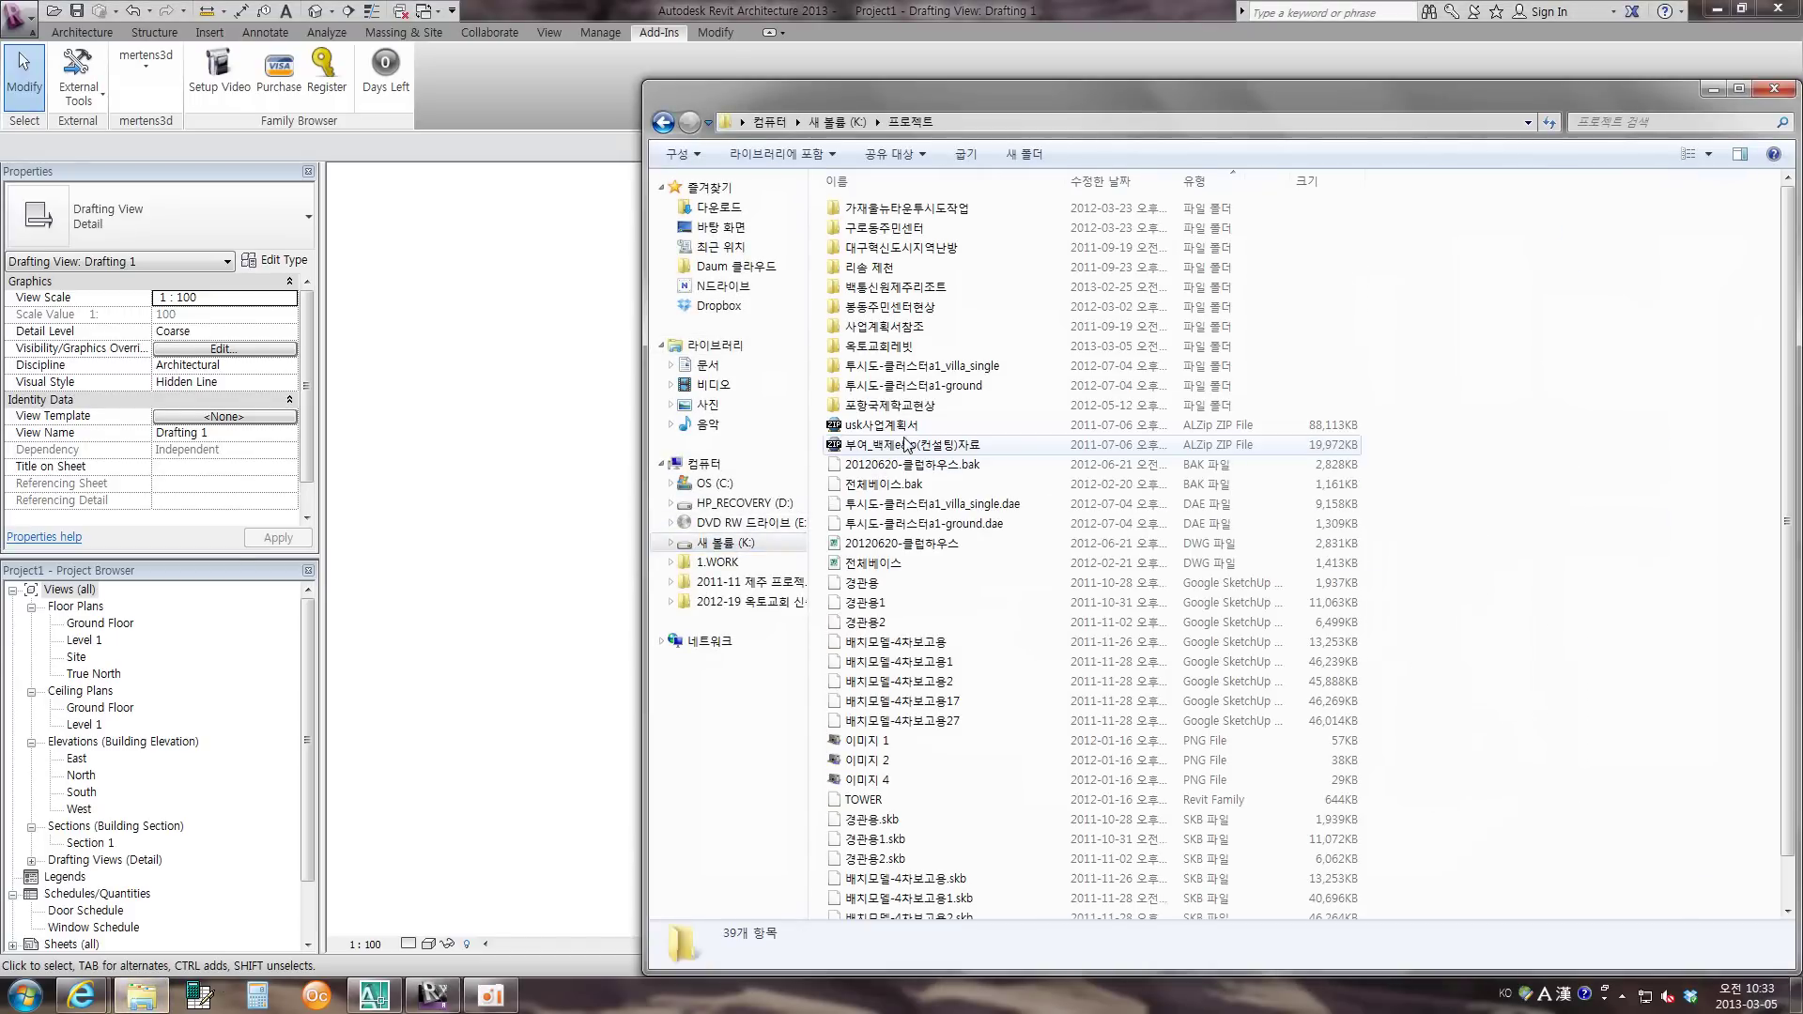
double_click(880, 344)
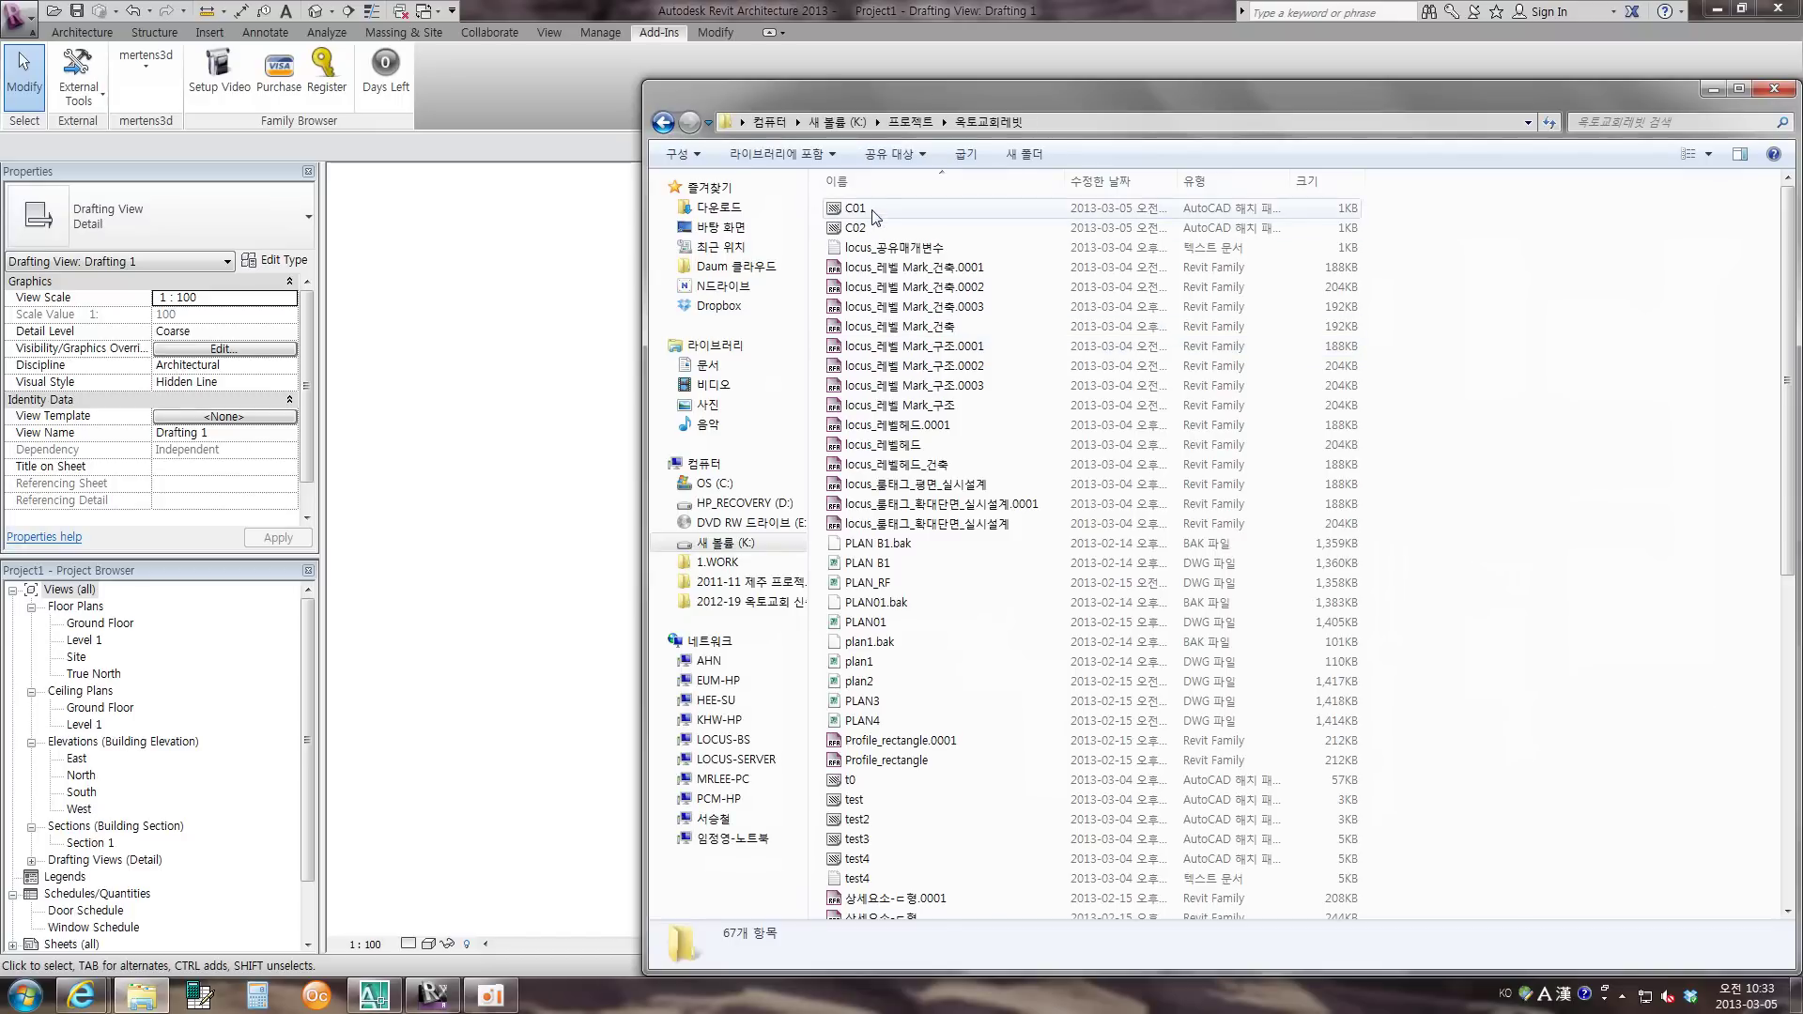
click(840, 212)
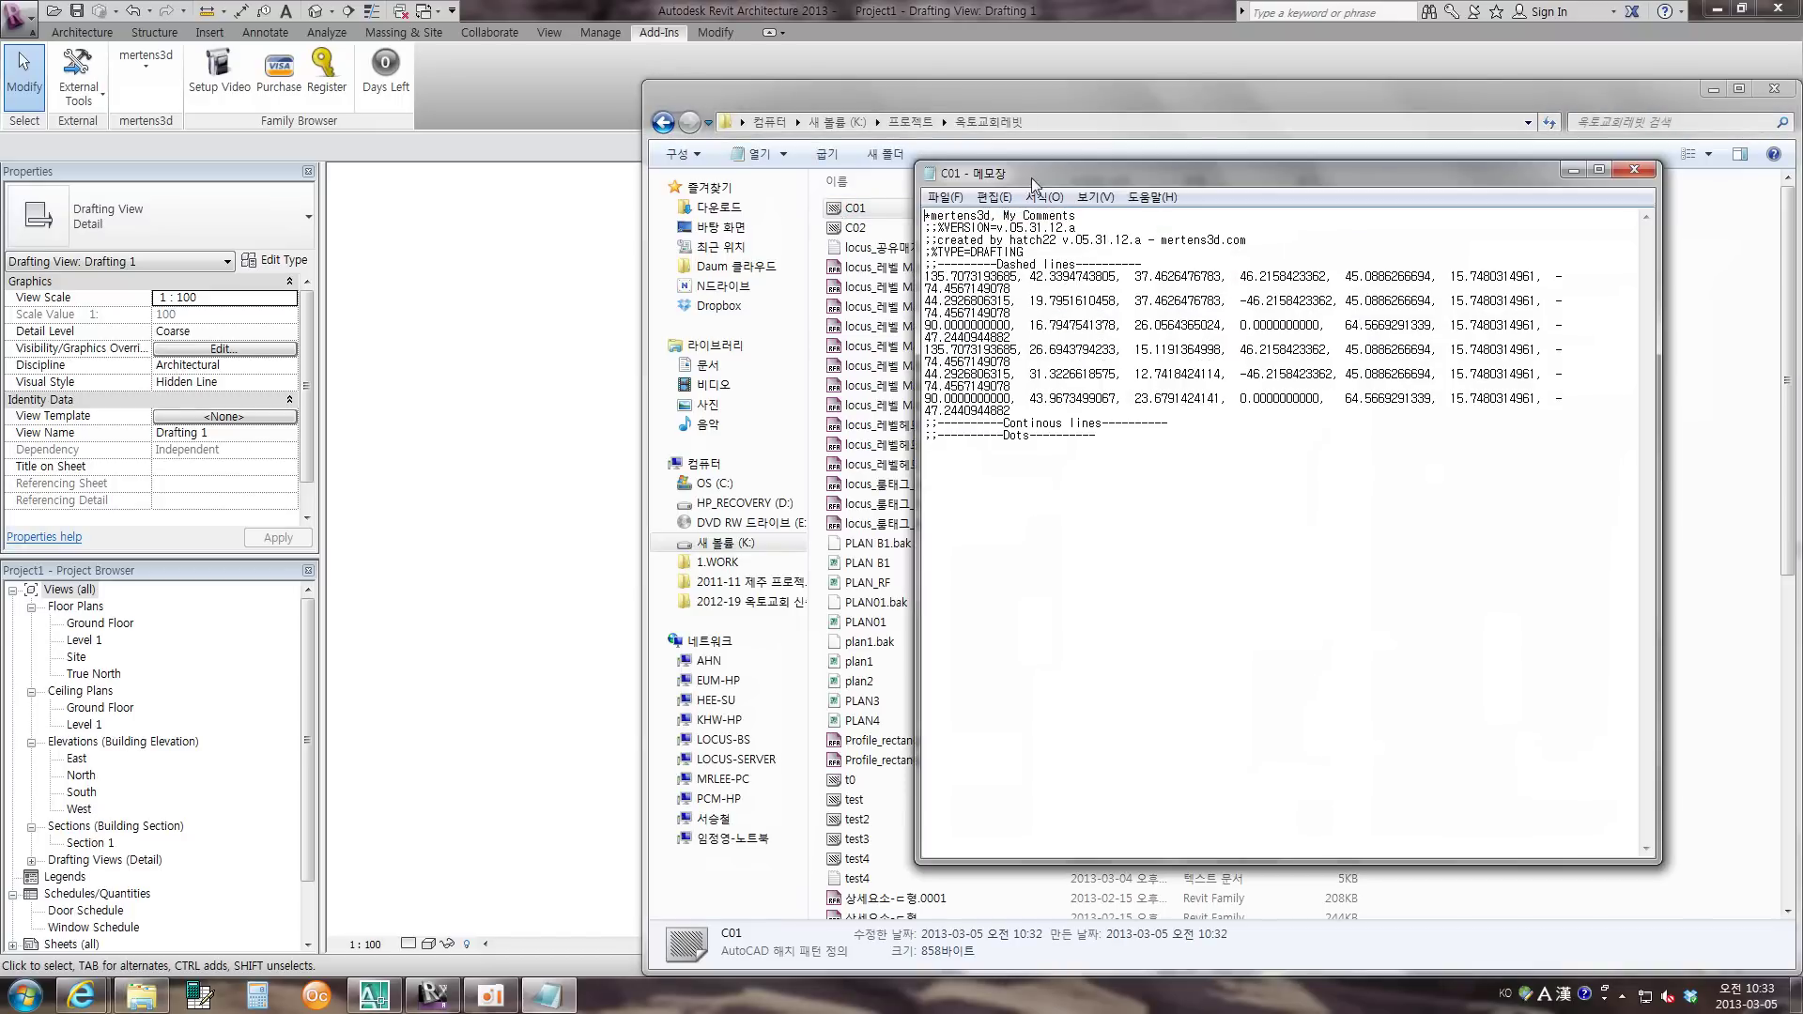
- Open C02.pat in Notepad alongside C01 with the windows side by side
drag(1032, 178, 1257, 173)
double_click(855, 228)
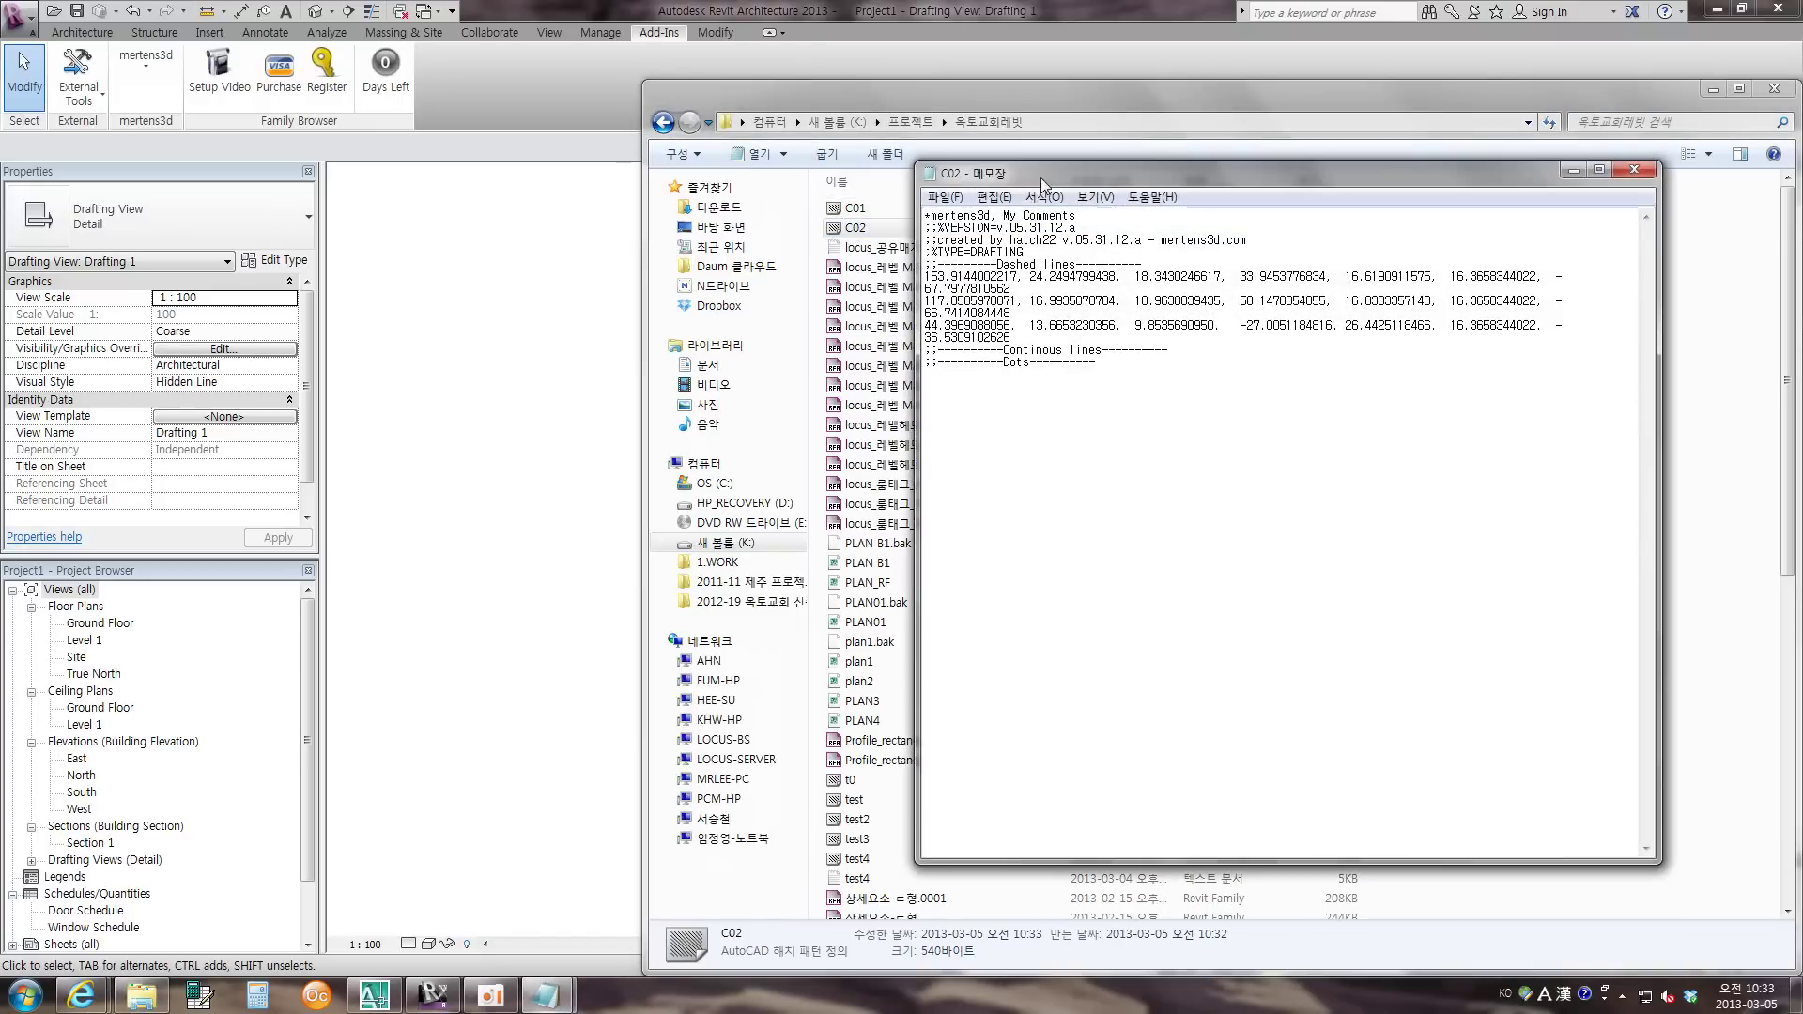
drag(1041, 178, 446, 233)
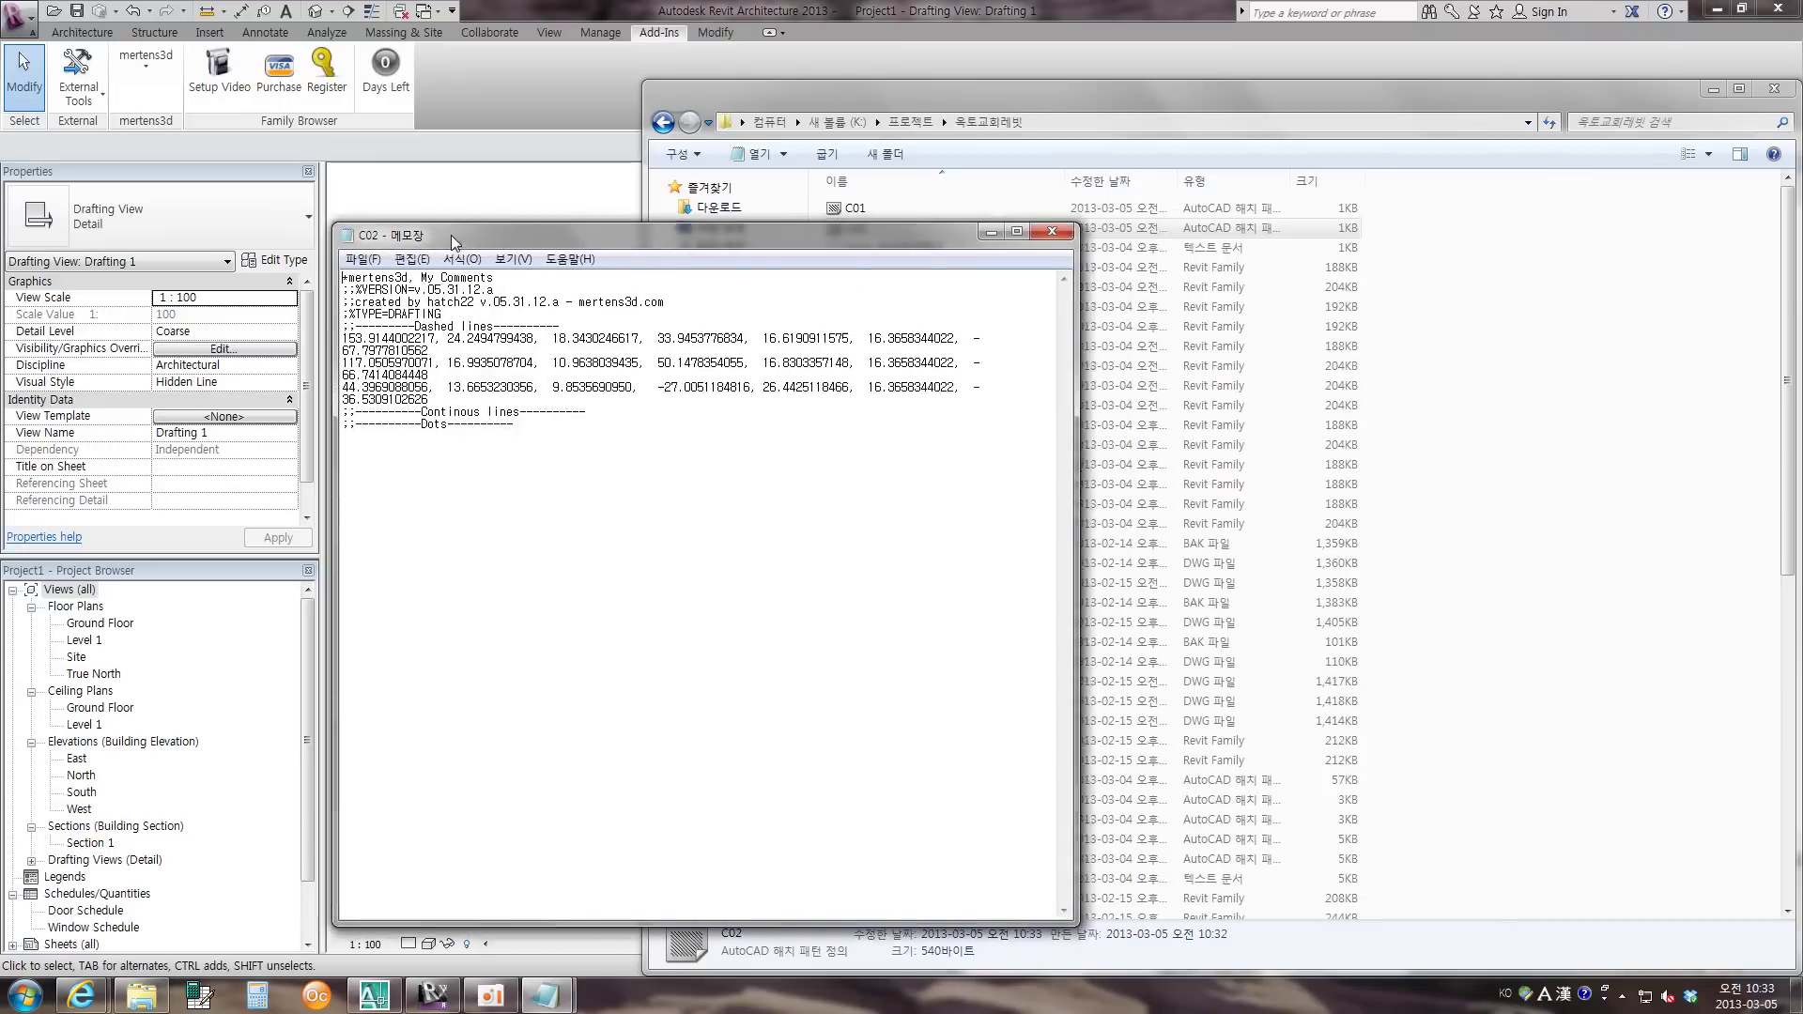
click(1715, 90)
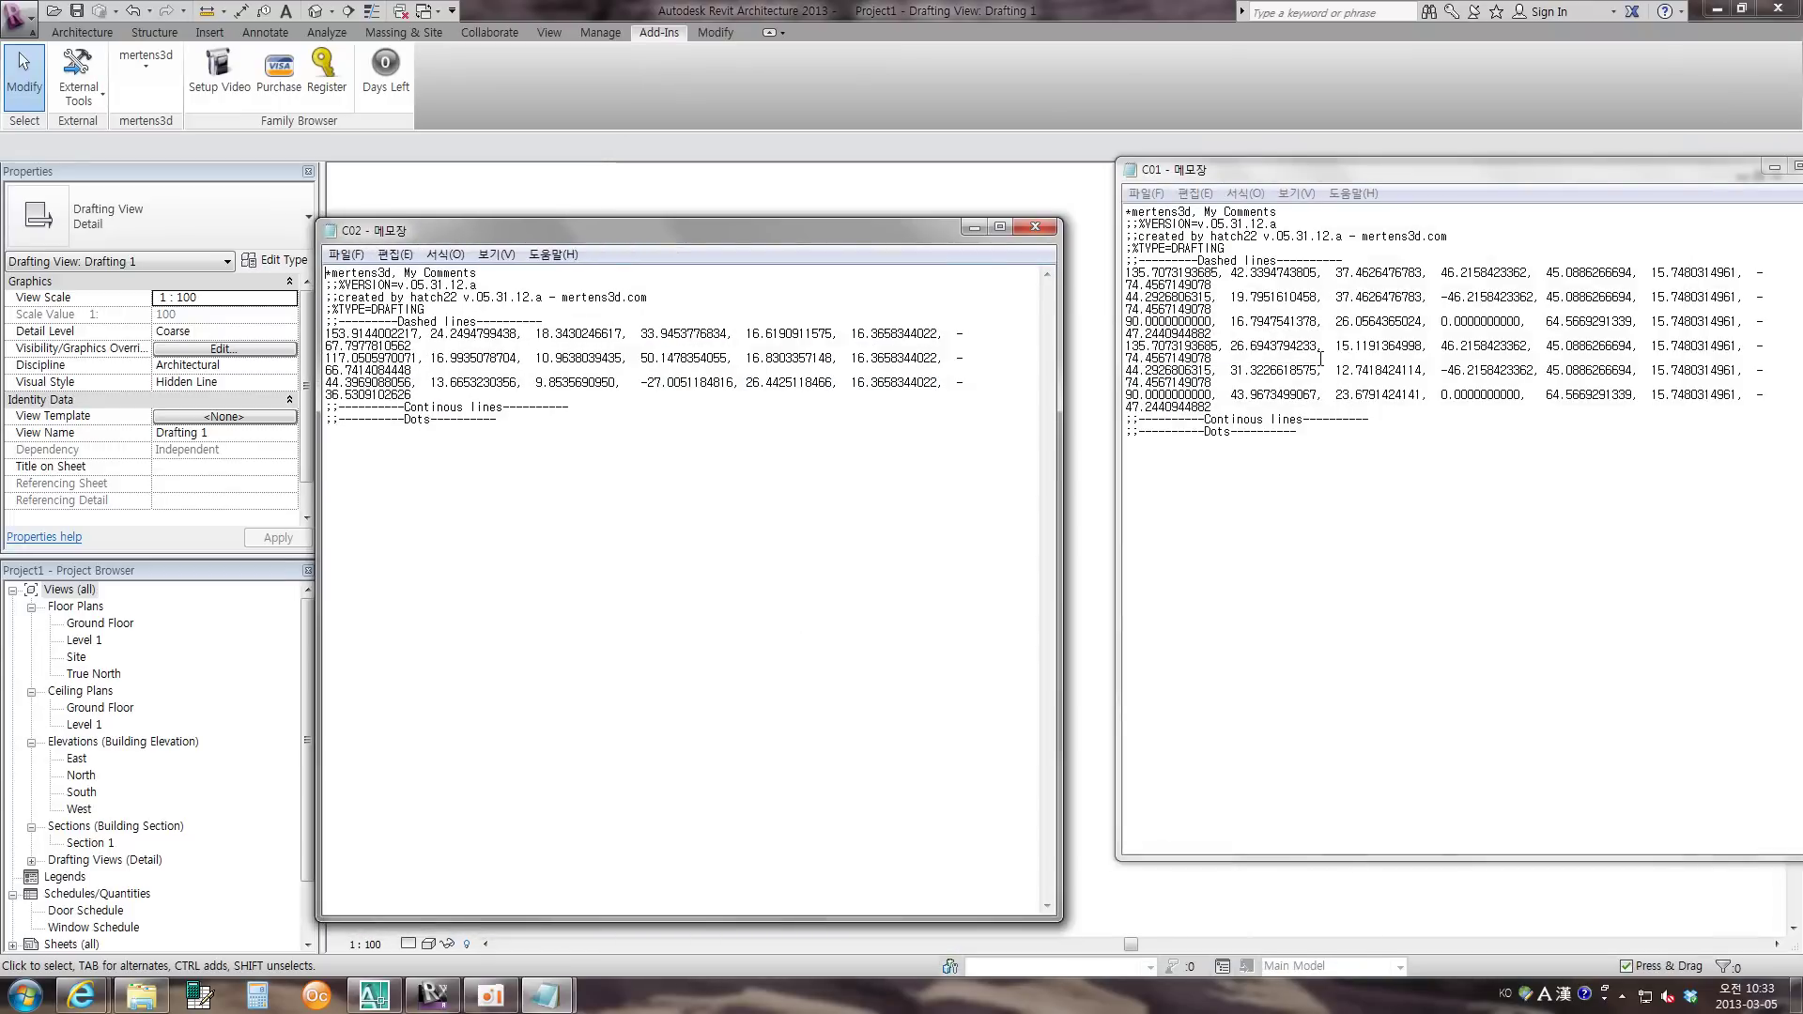
- Copy C02's three dashed-line rows under C01's Dashed lines header, removing the blank line
click(555, 334)
drag(555, 321, 583, 393)
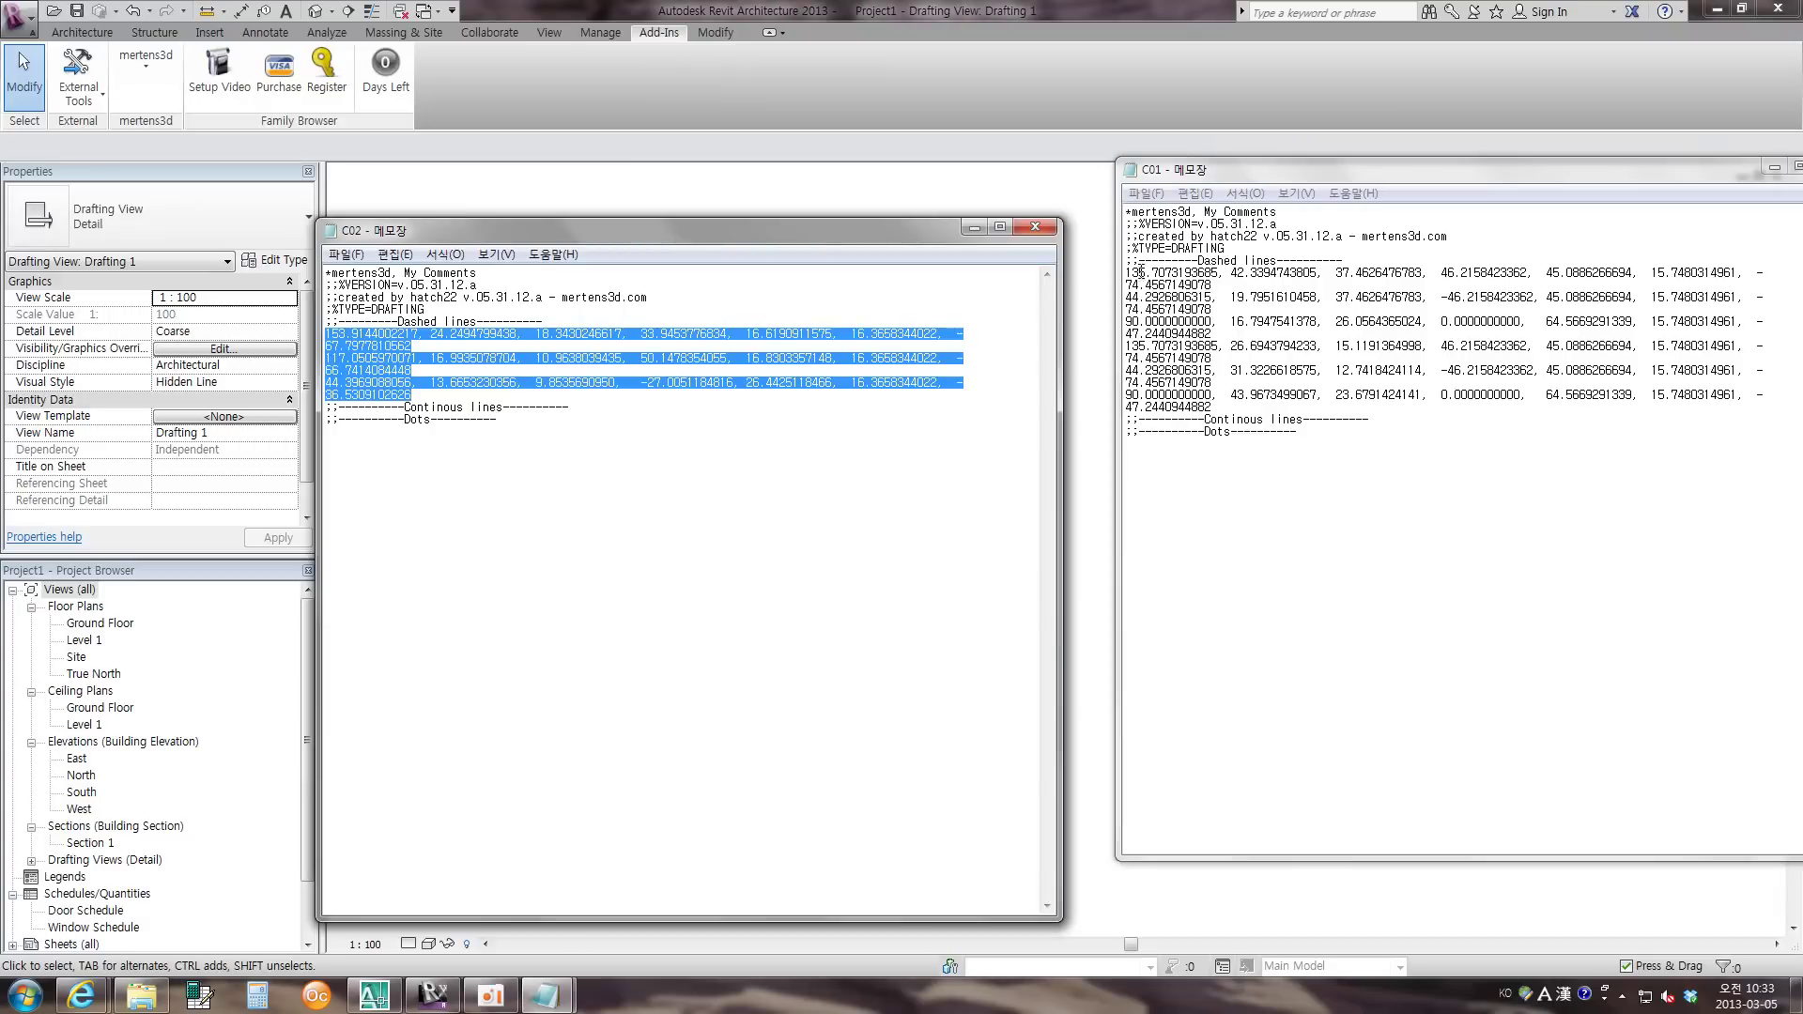
click(1366, 264)
key(Return)
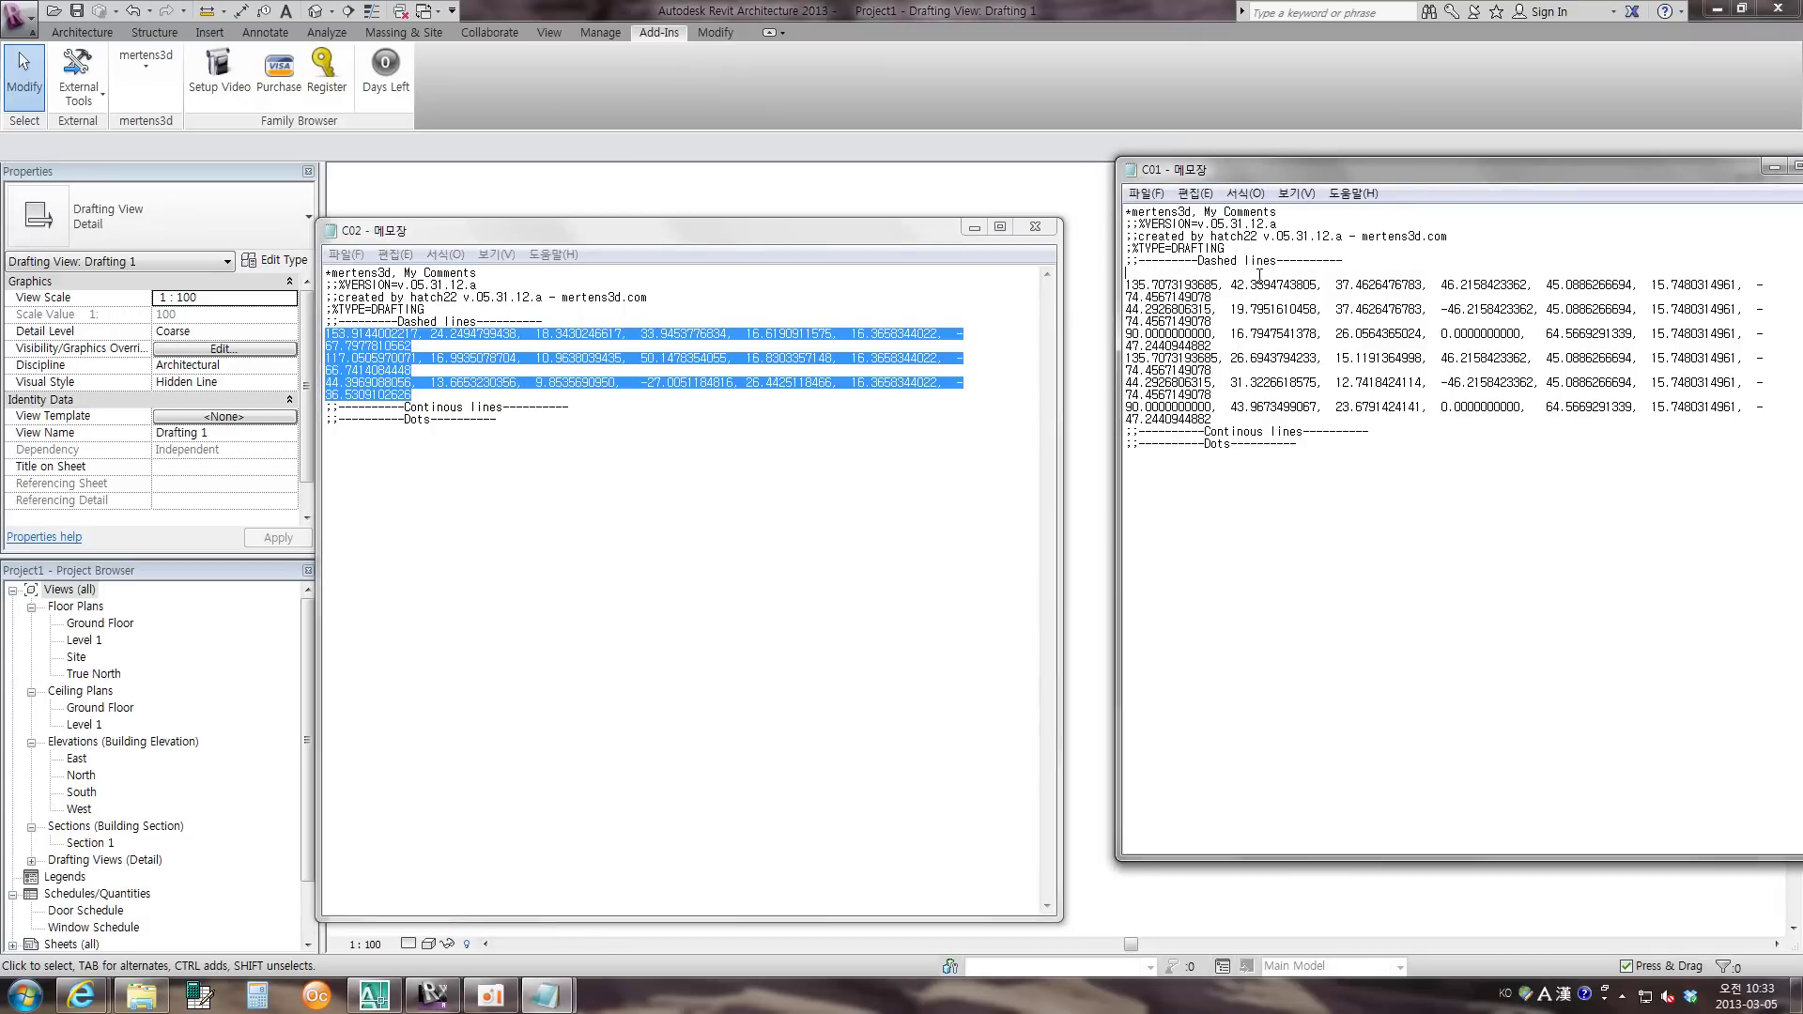
key(ctrl+v)
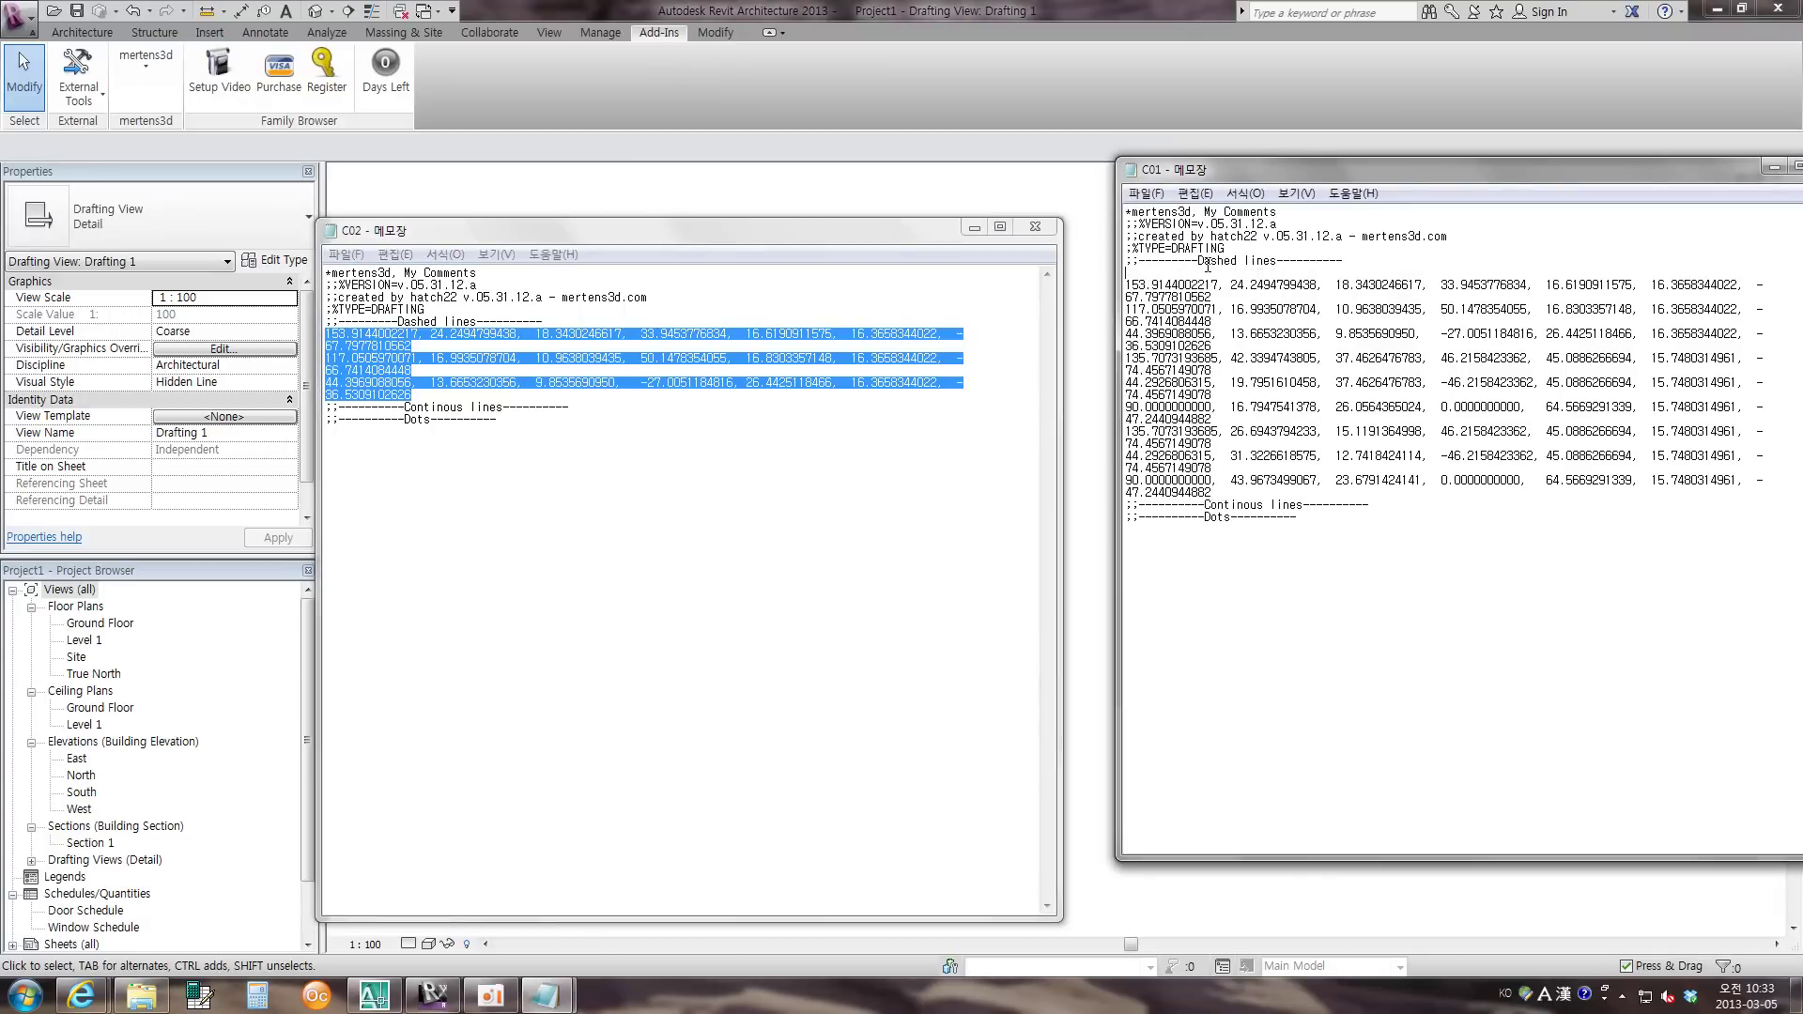
key(BackSpace)
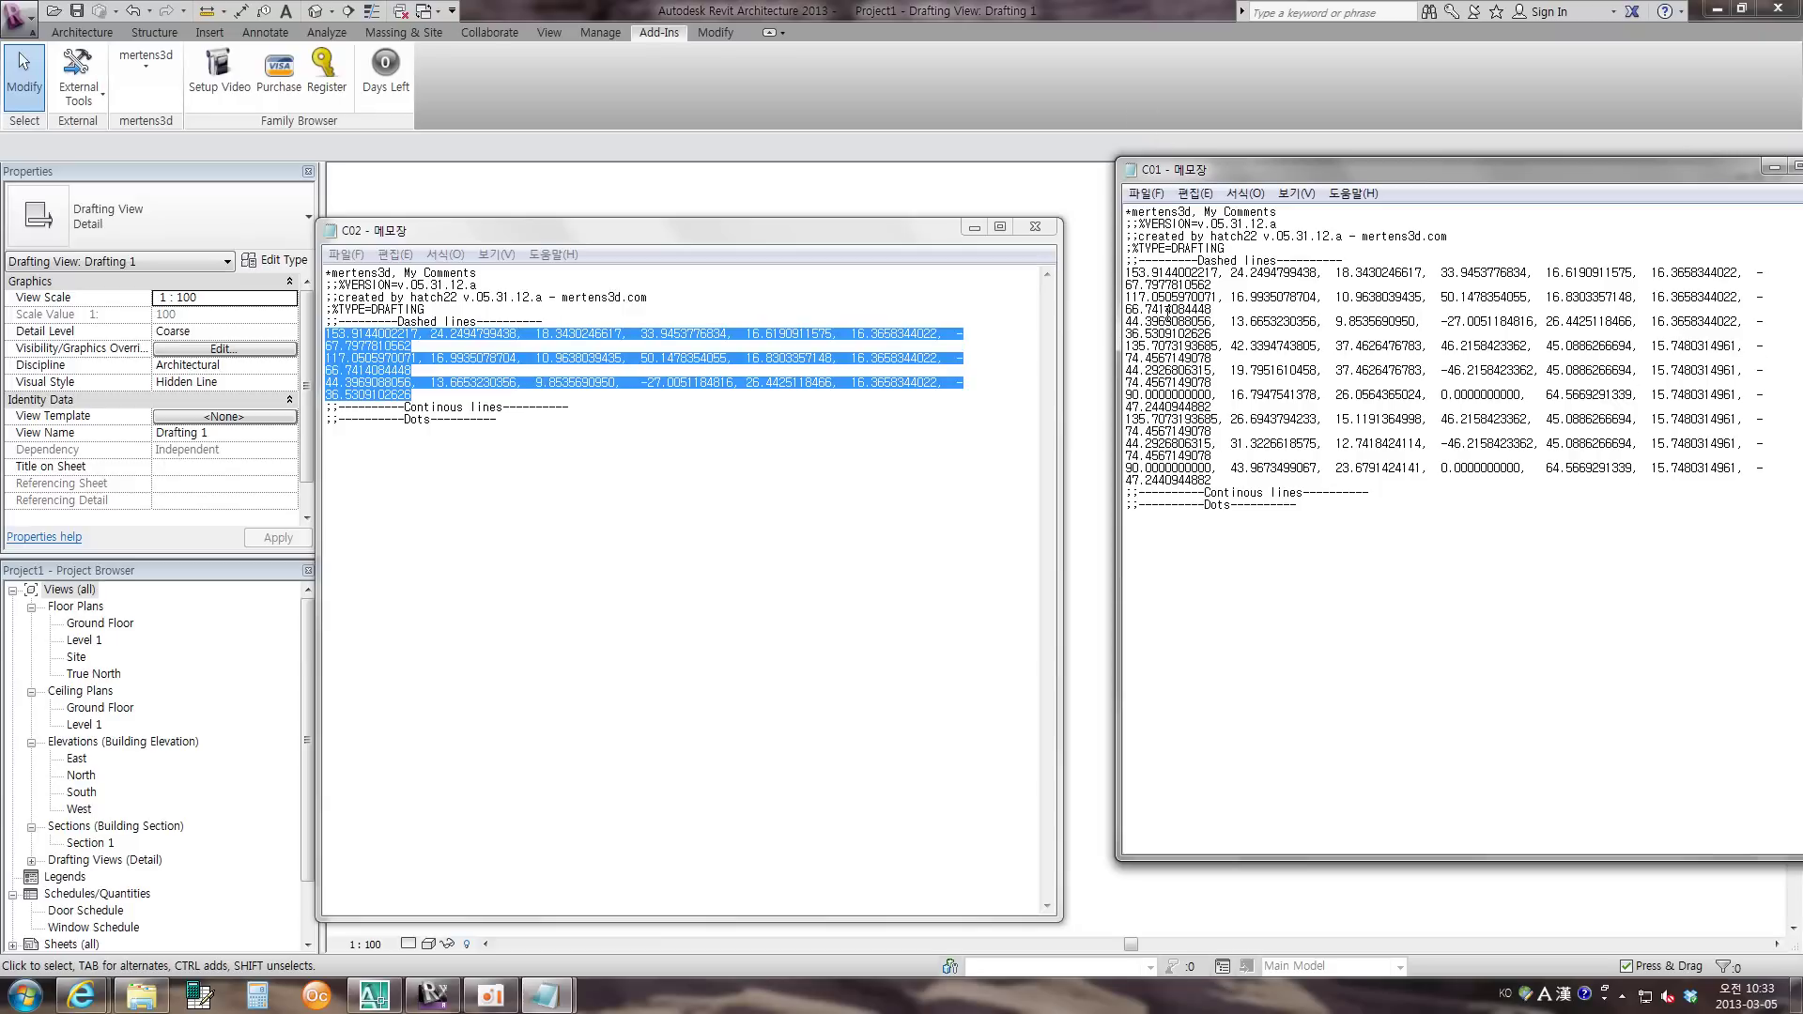
- Save the edited C01 pattern as C03 with file type set to All Files
click(1158, 195)
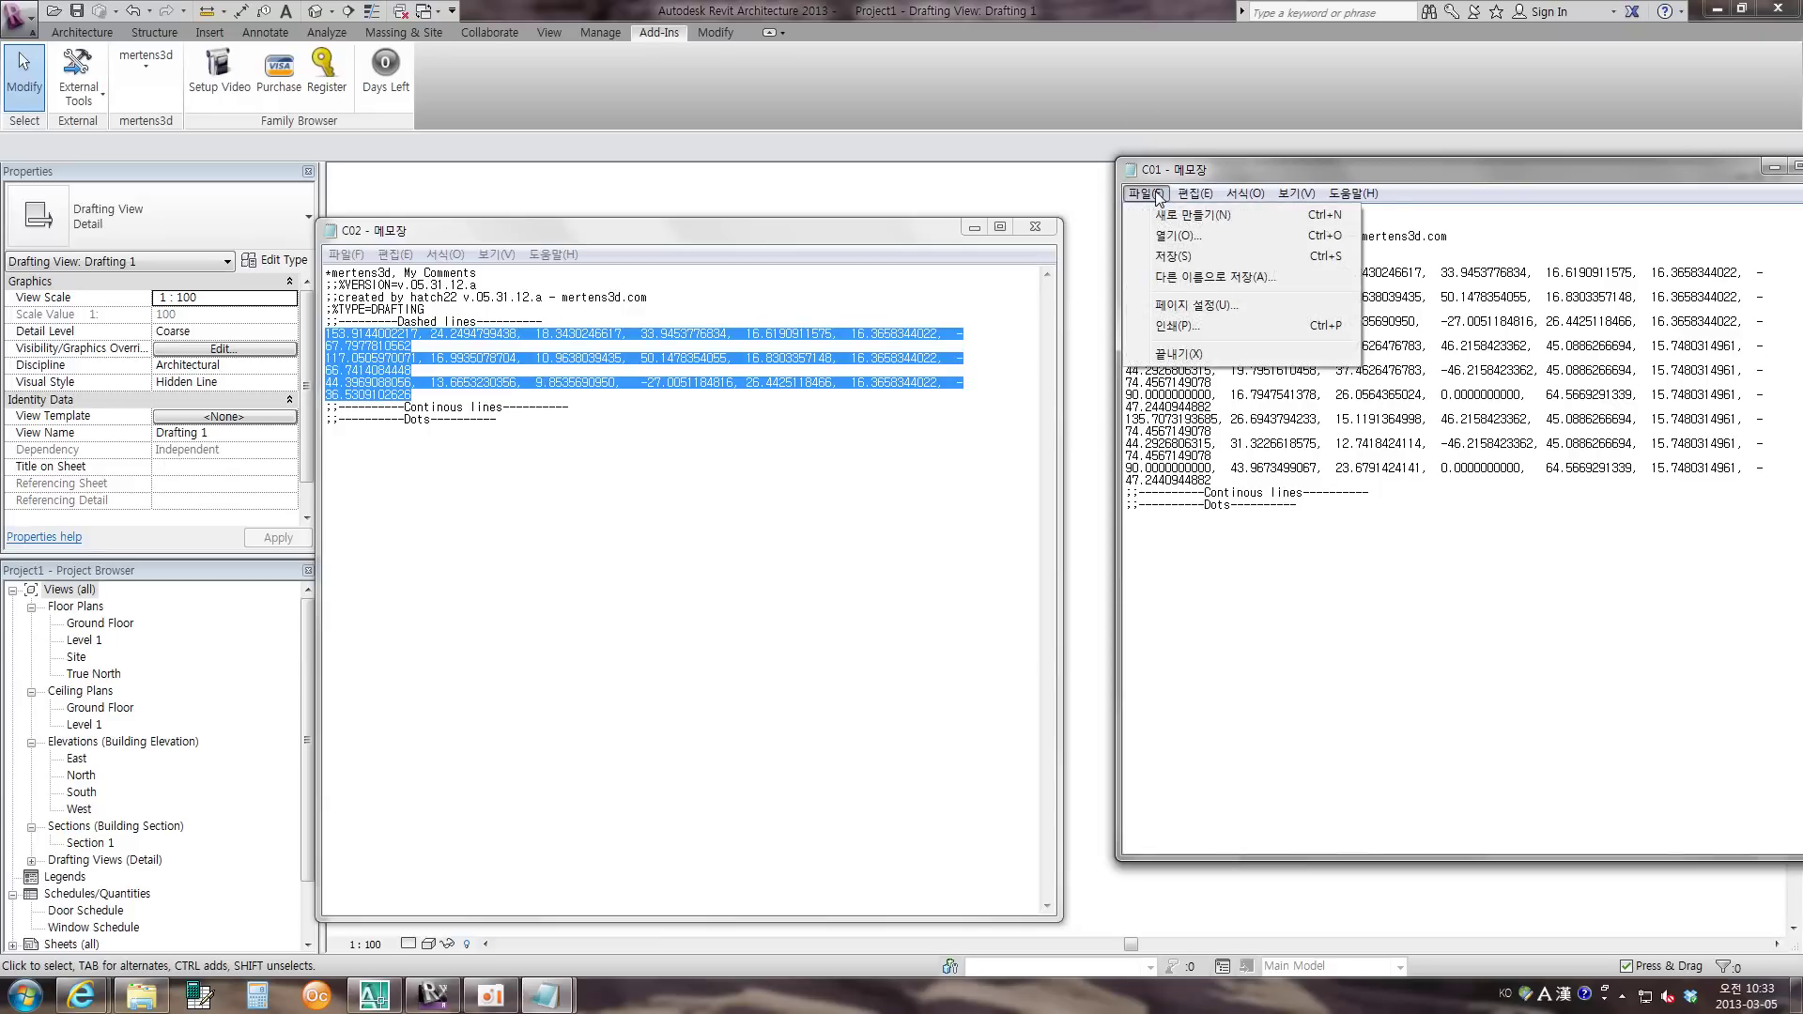
click(1179, 278)
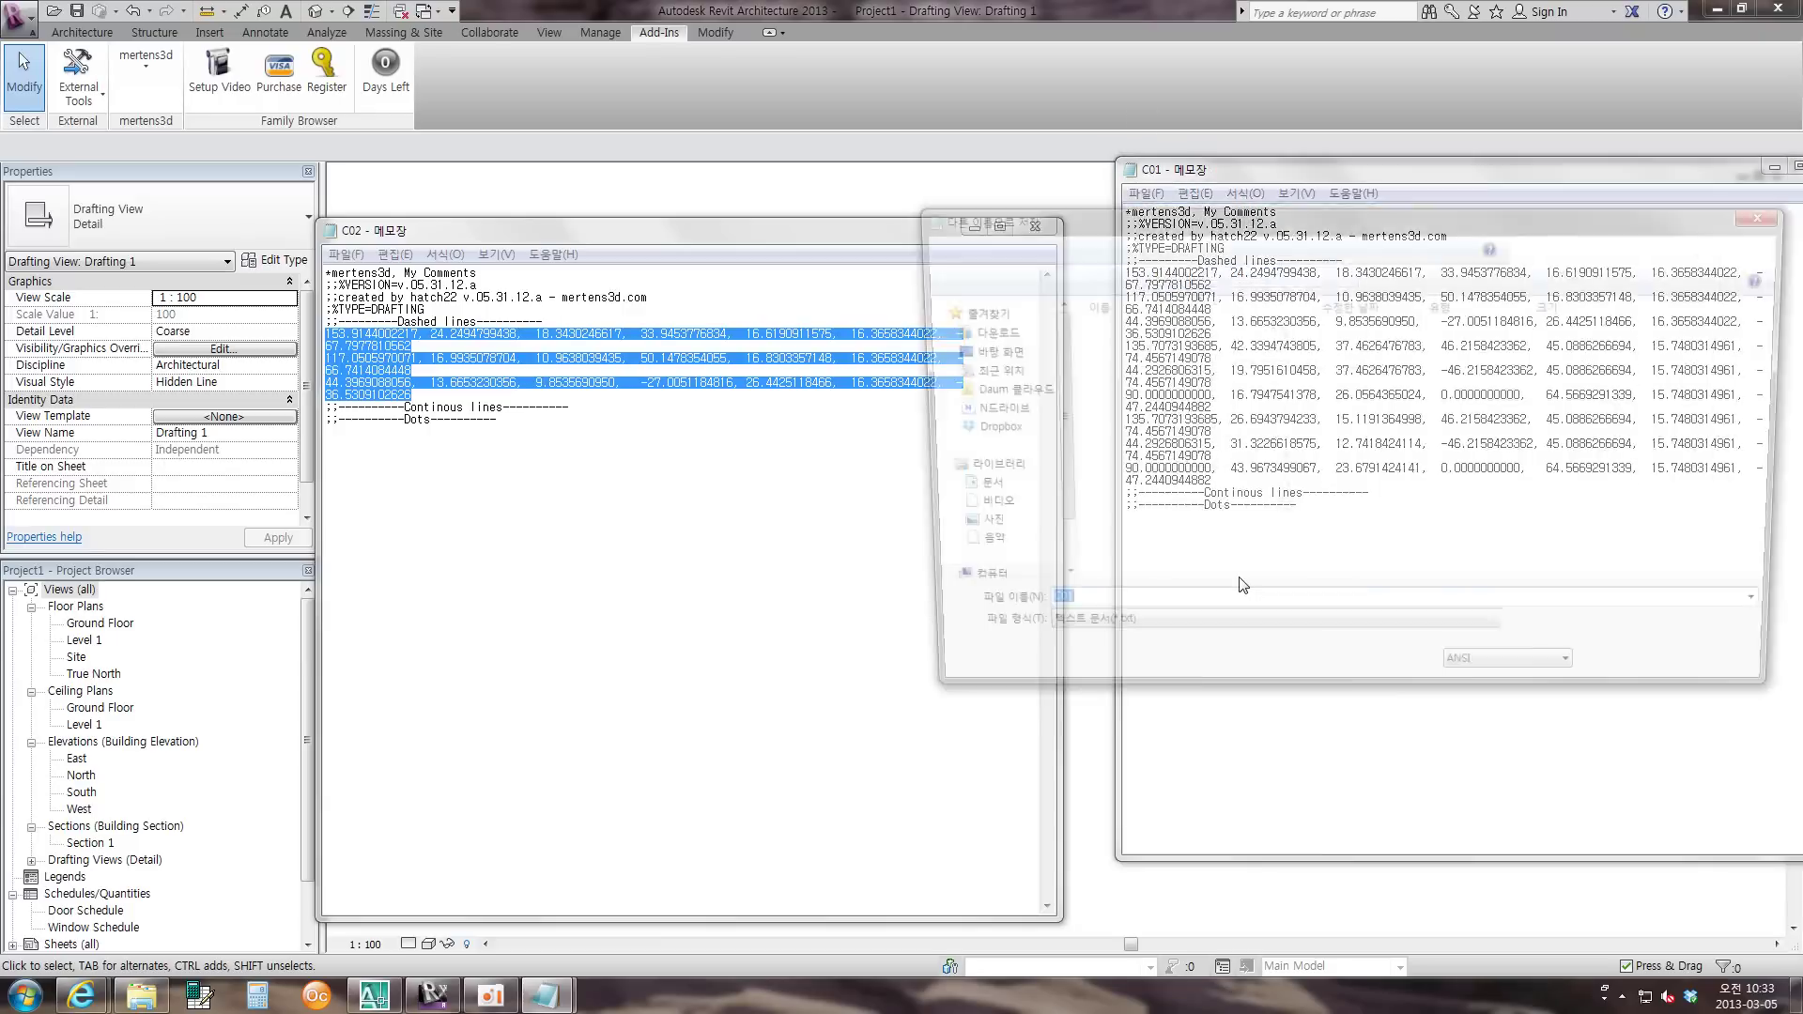
click(1116, 636)
click(1105, 669)
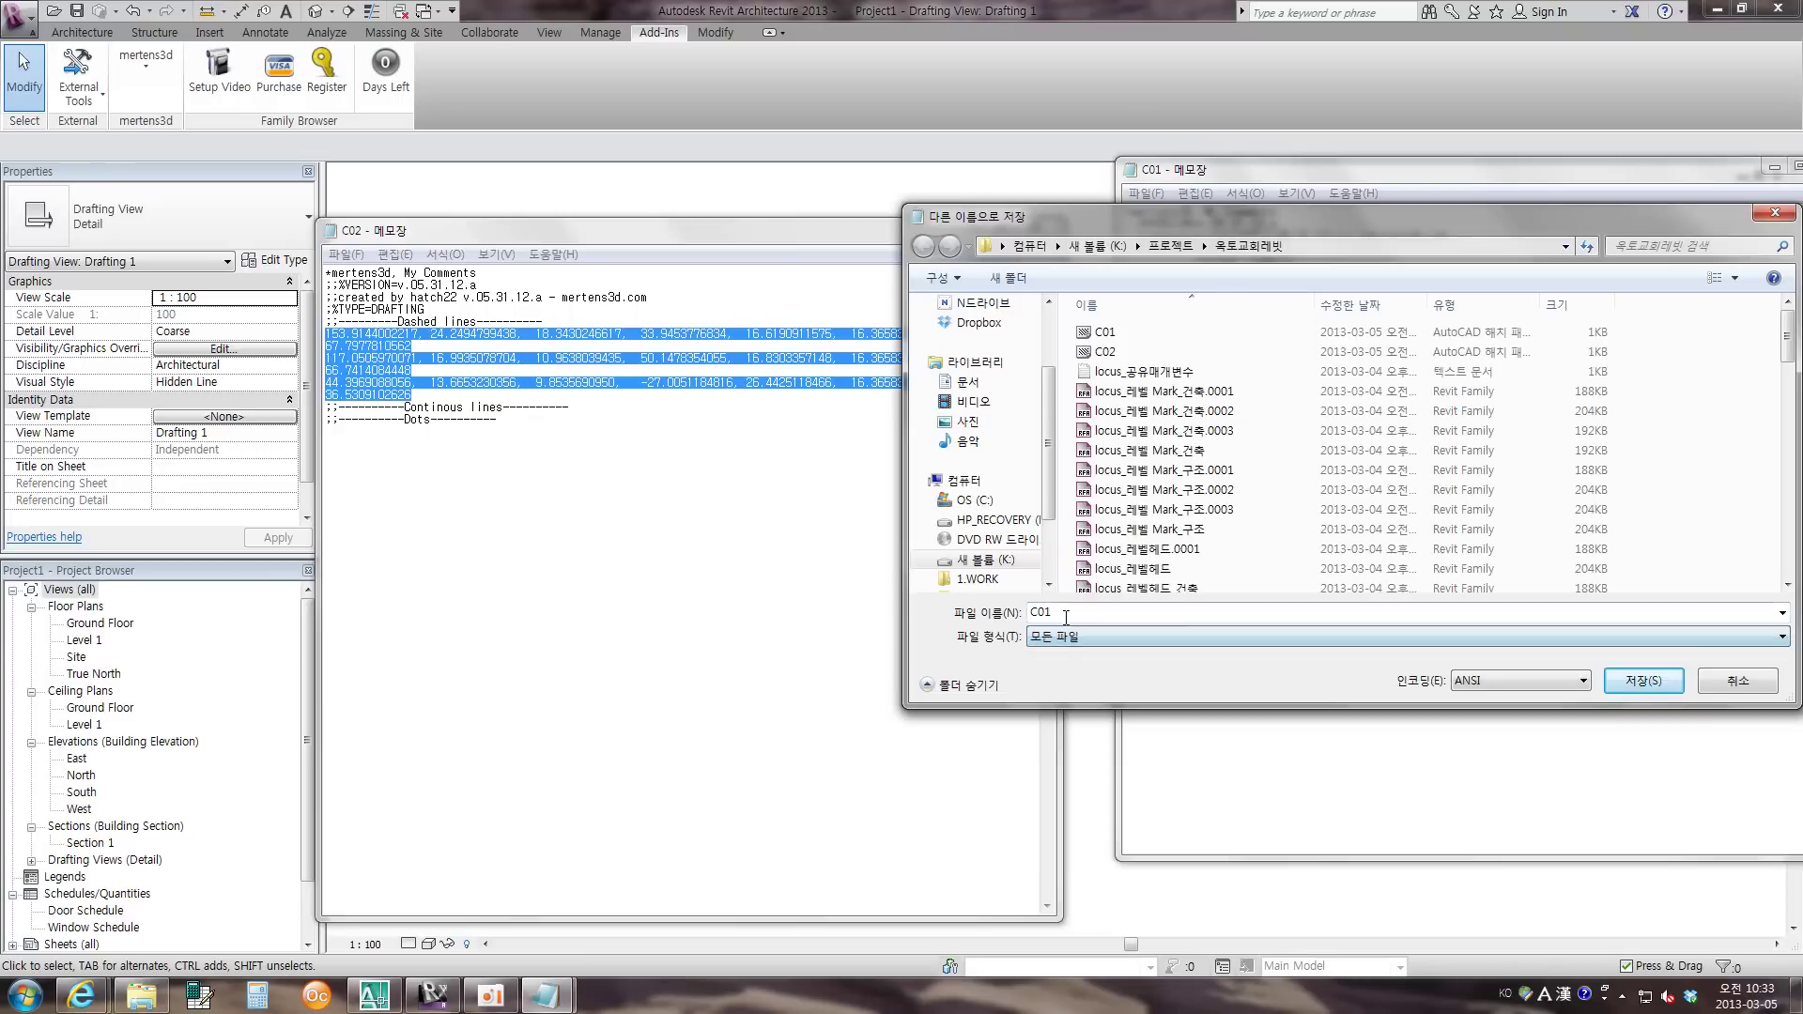
key(BackSpace)
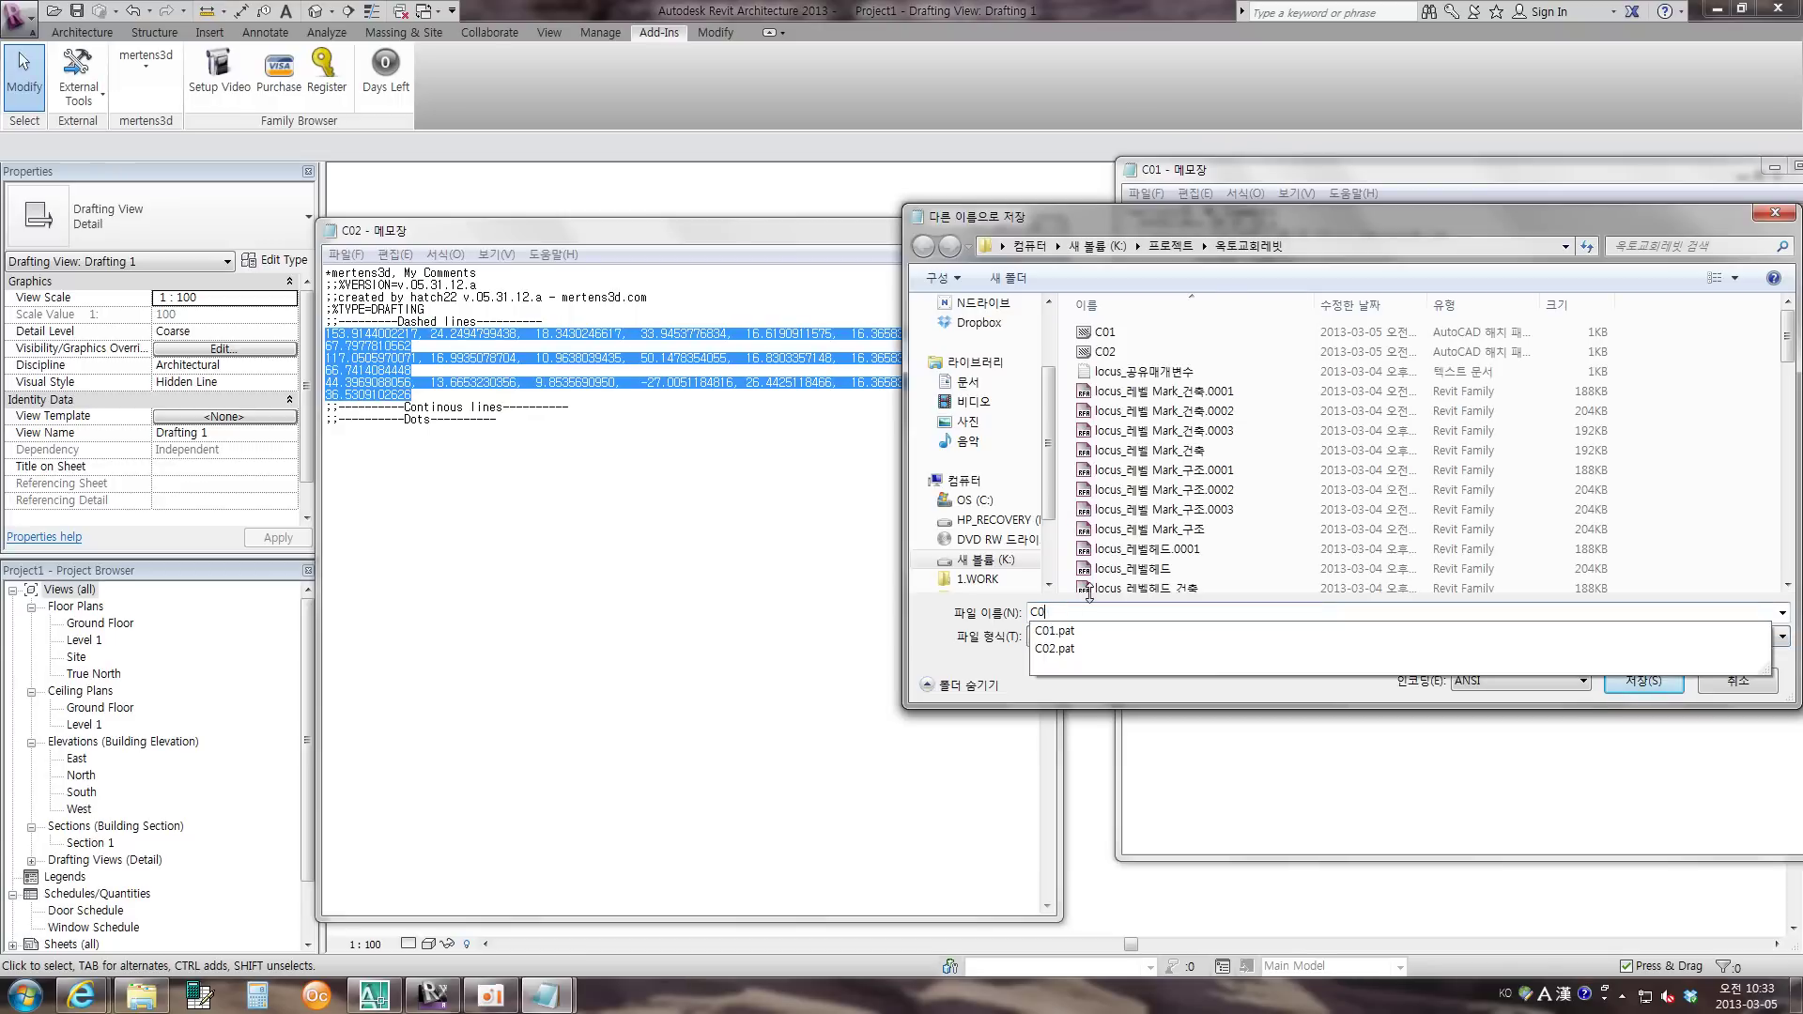
text(3.PAT)
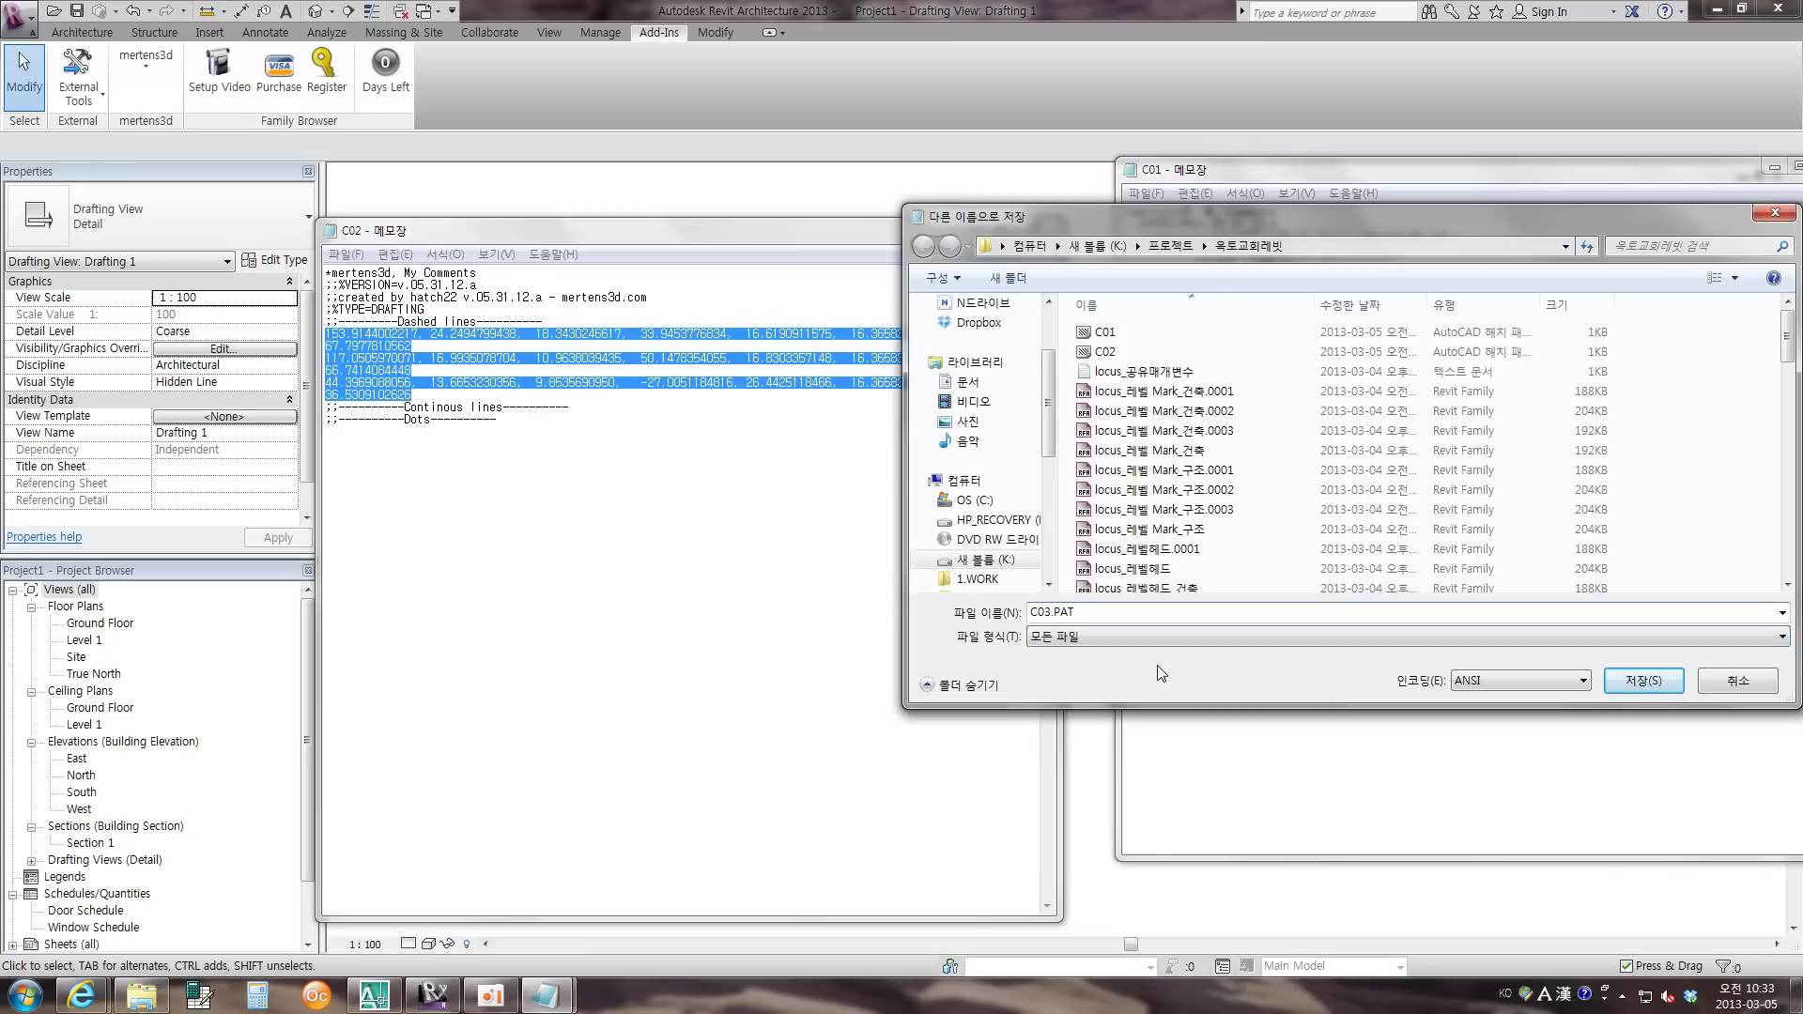
click(1648, 680)
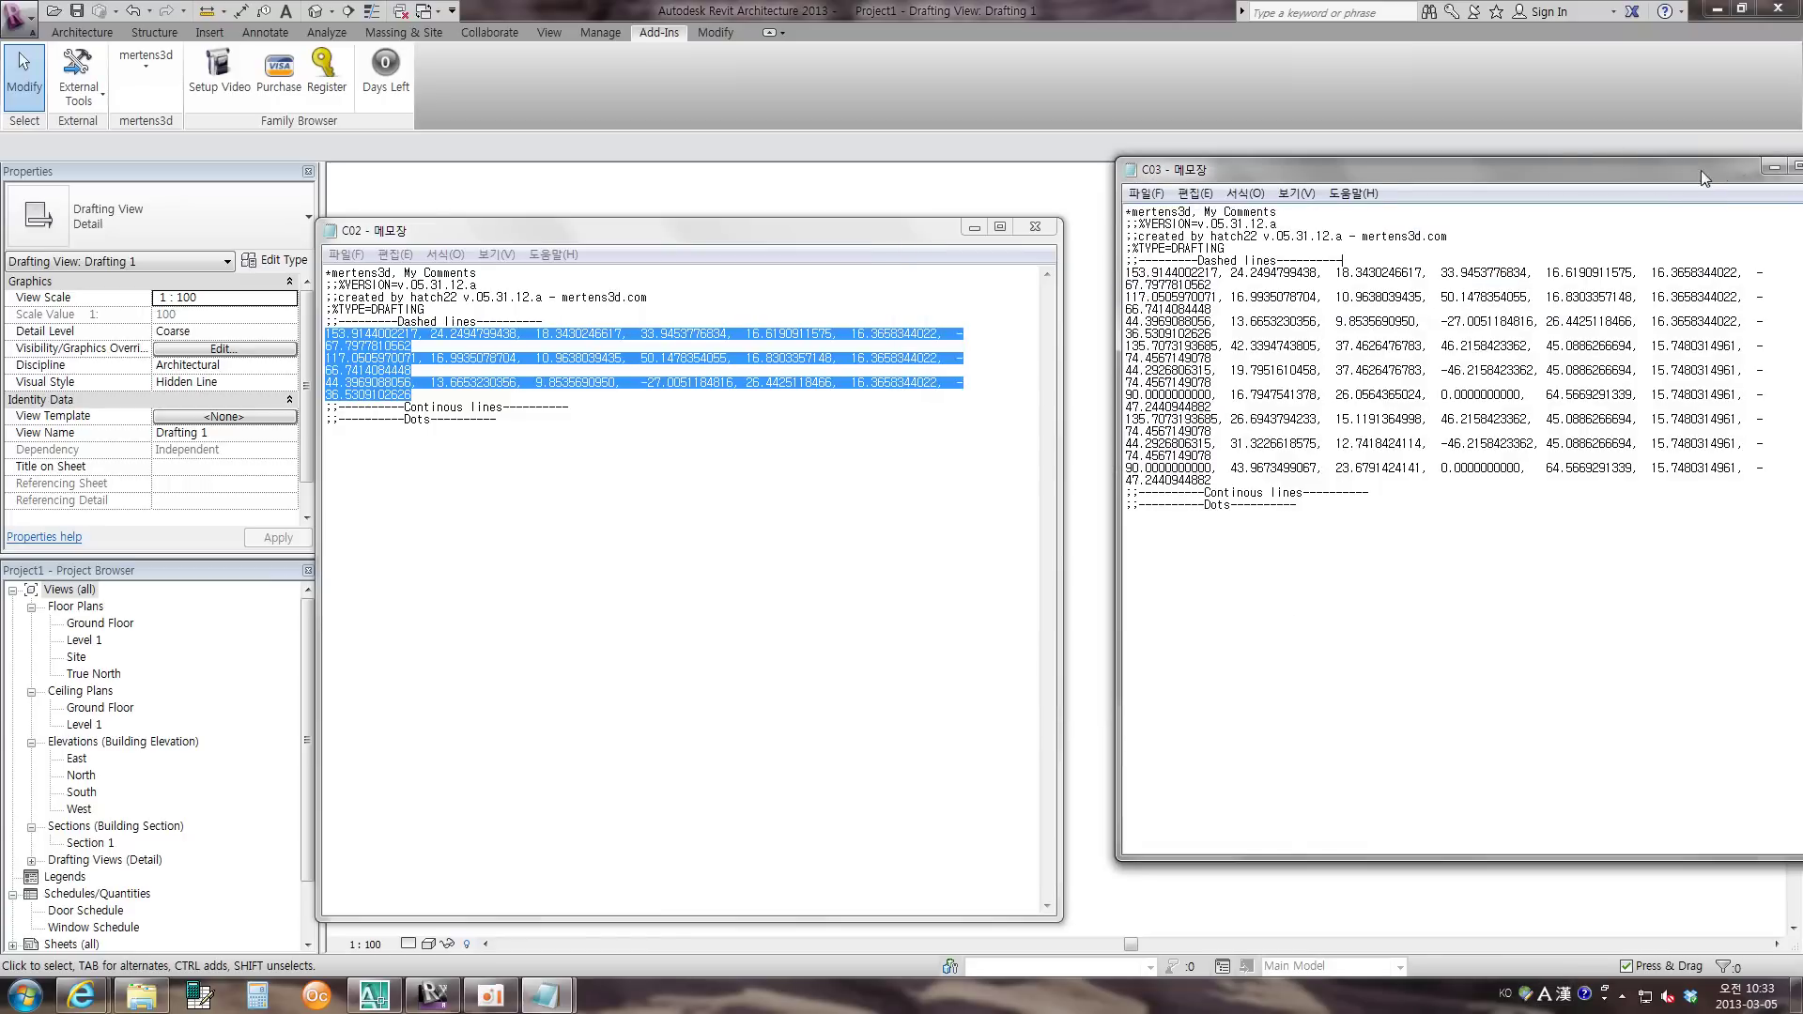
- Close the C03 and C02 Notepad windows
drag(1737, 165, 1536, 179)
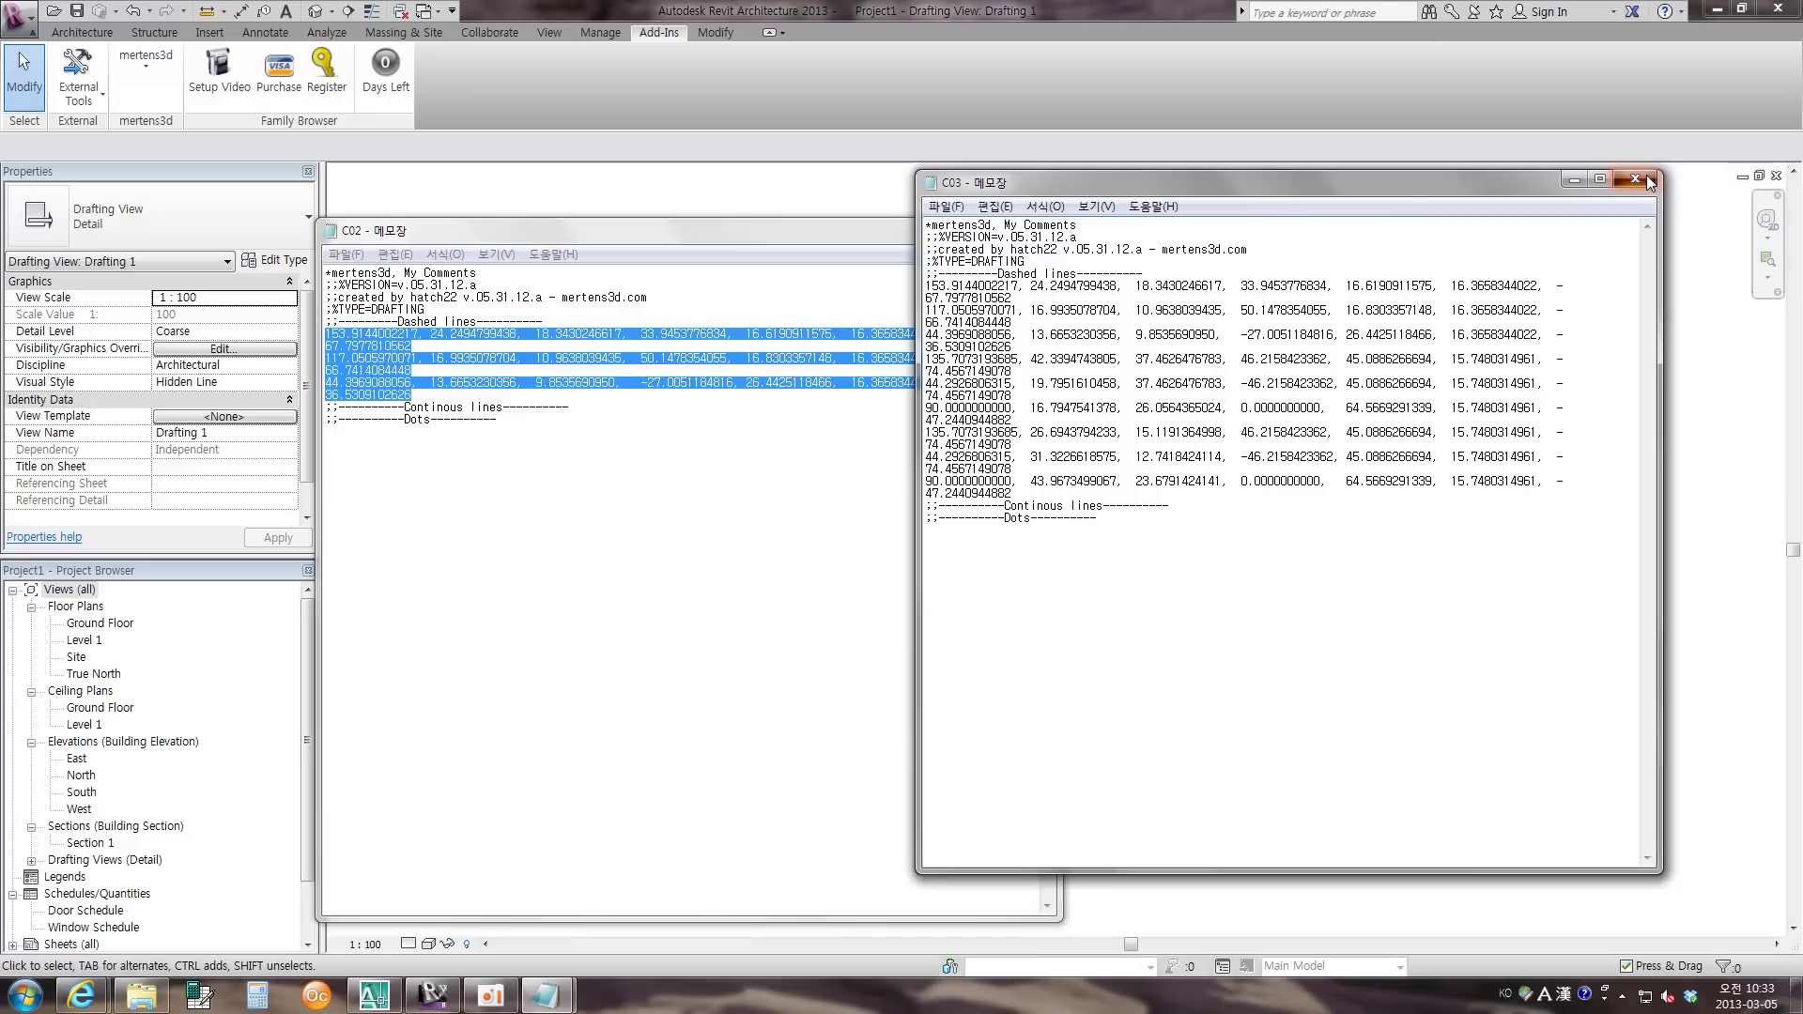
click(1648, 175)
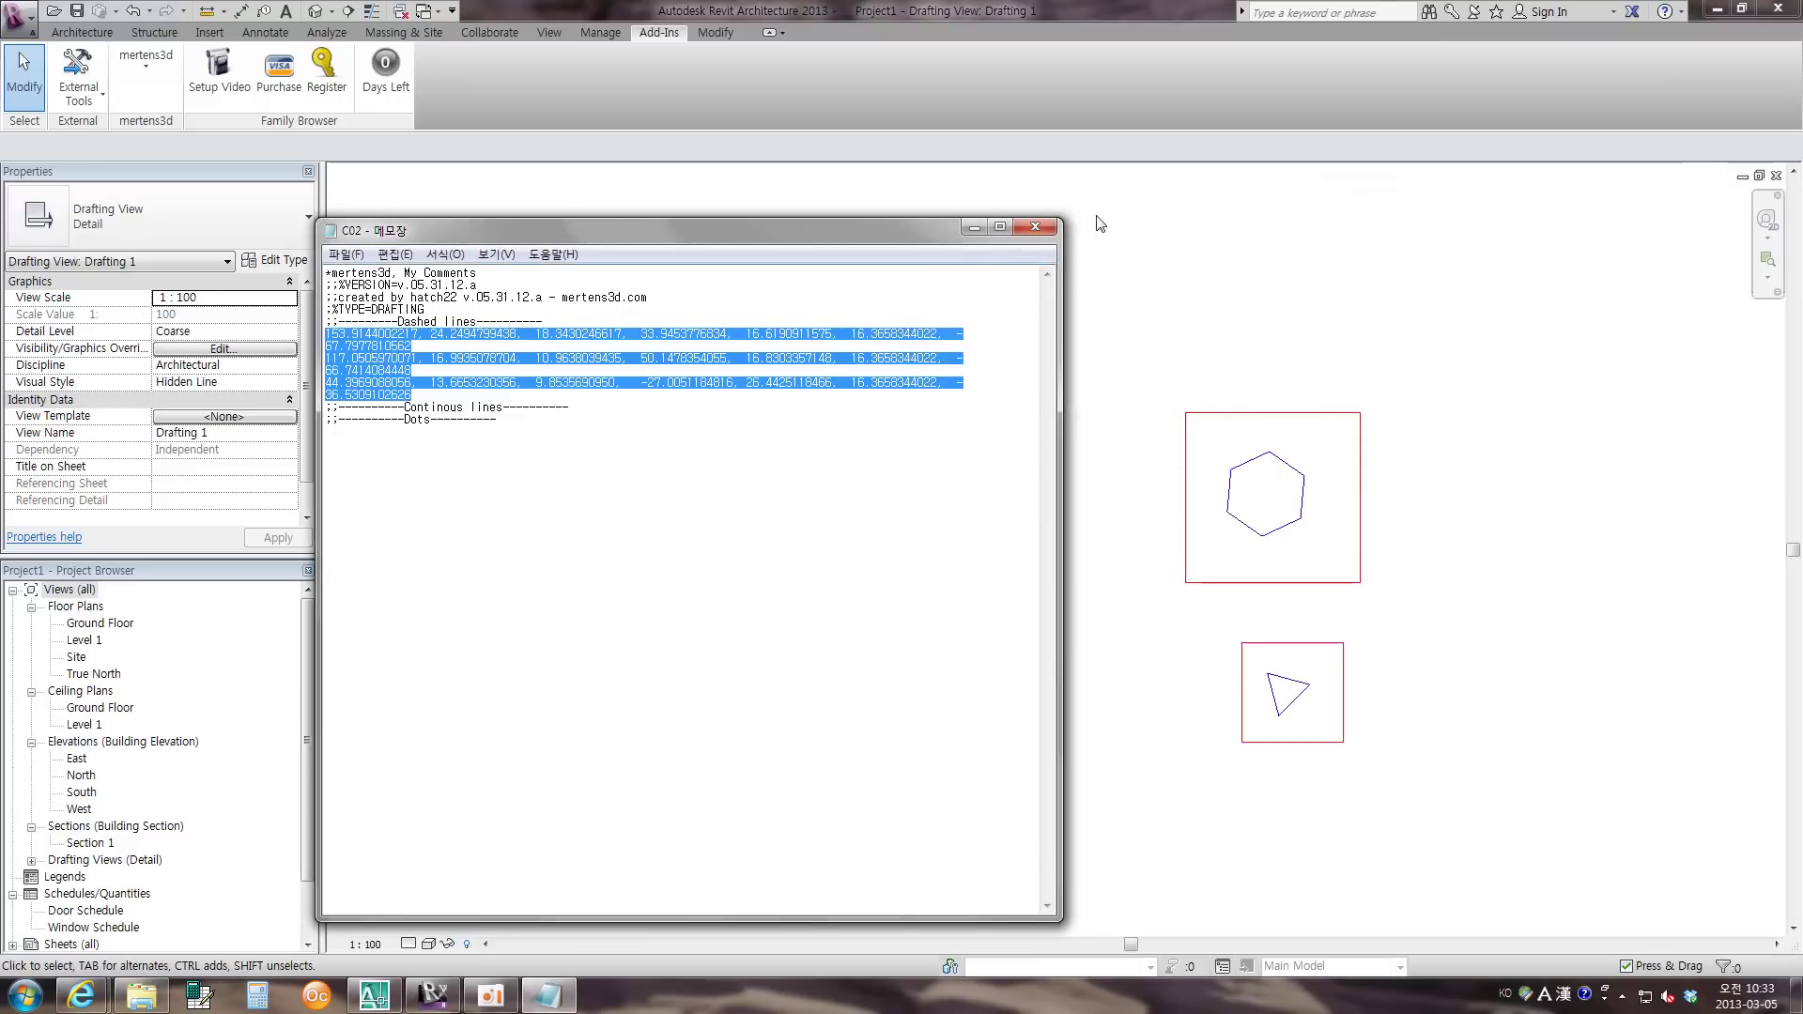
click(1037, 228)
- Start a filled region and draw a rectangular boundary left of the hexagon and triangle
scroll(1326, 521, down, 2)
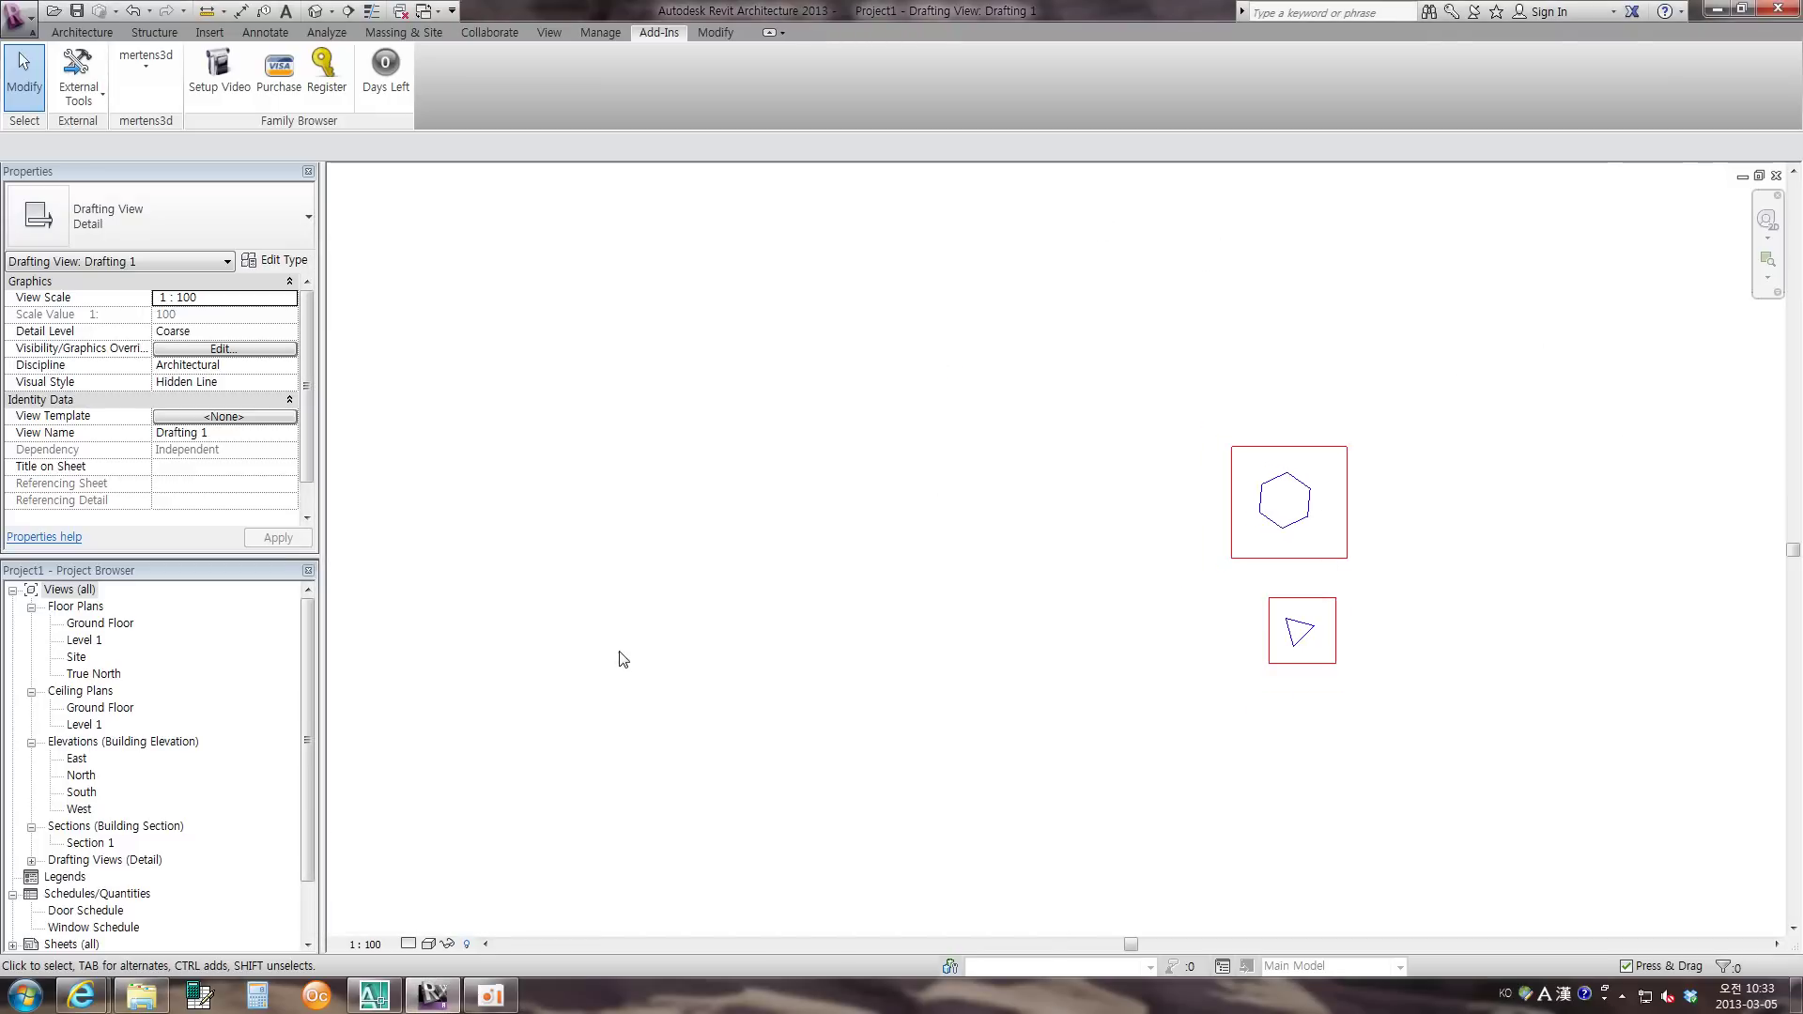
click(263, 34)
click(522, 71)
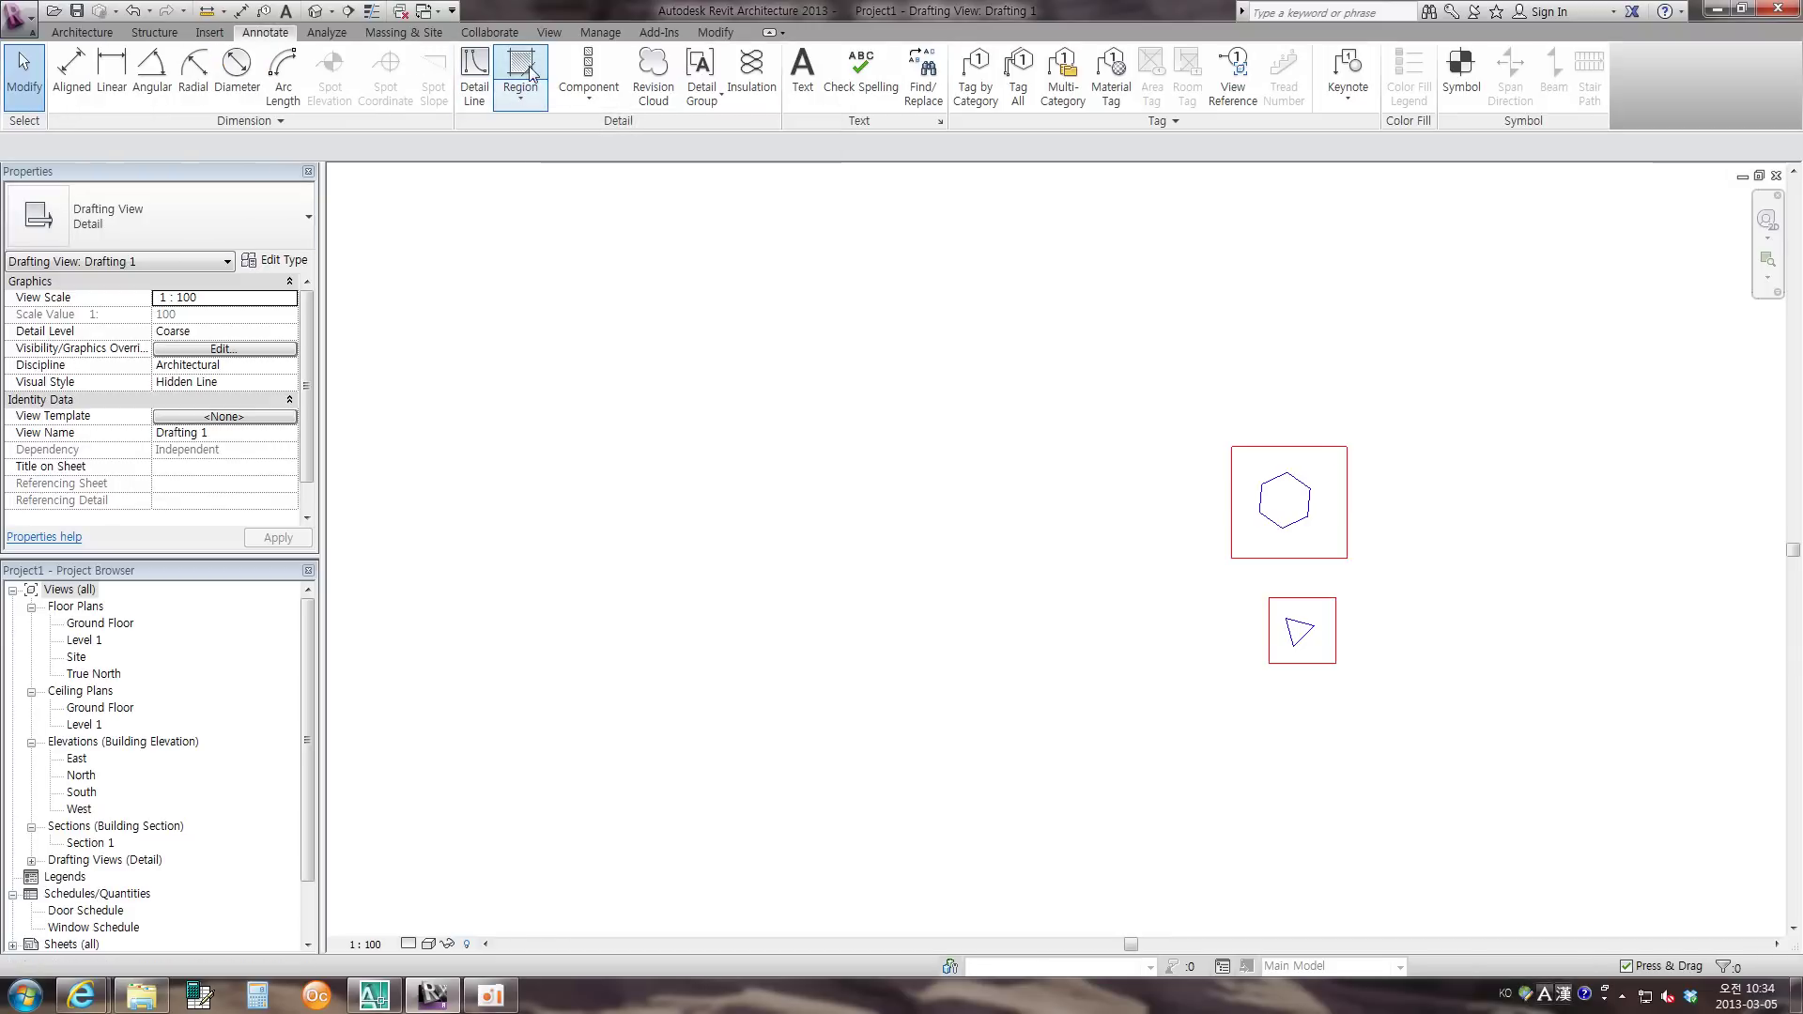
click(564, 175)
click(783, 57)
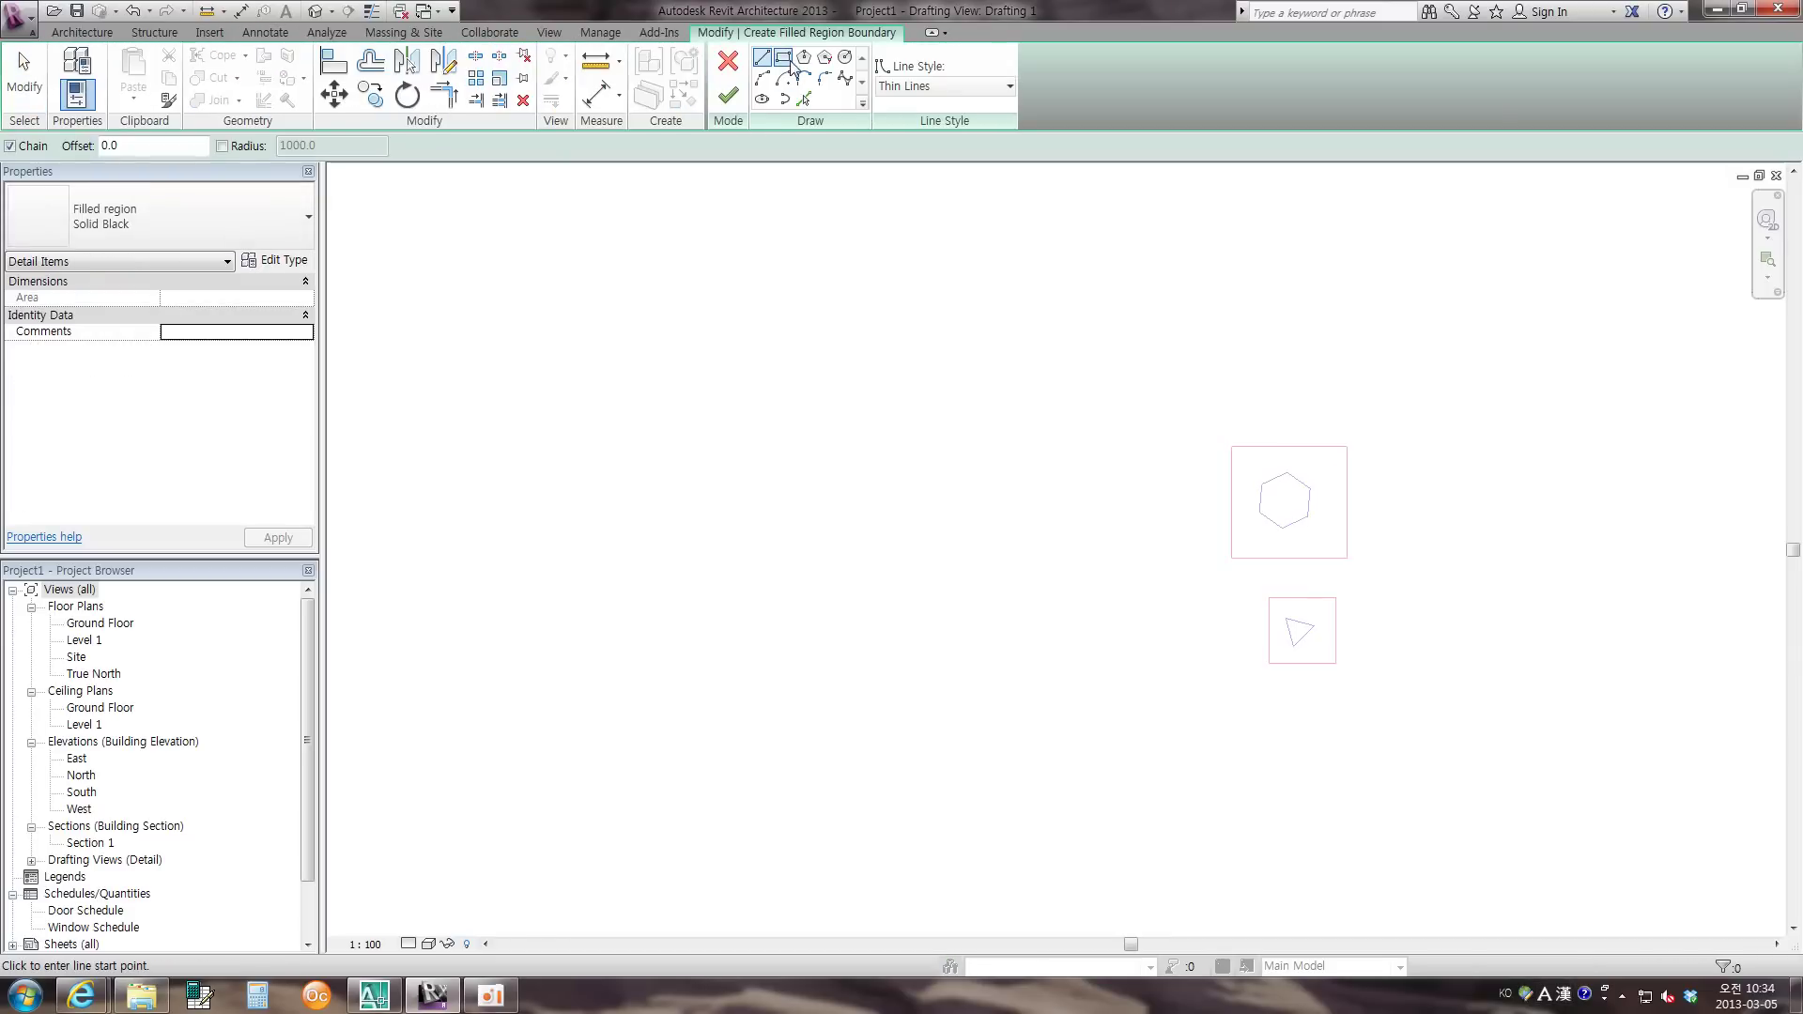
click(692, 367)
click(874, 465)
- Delete the accidental second rectangle and finish the Solid Black filled region
click(698, 507)
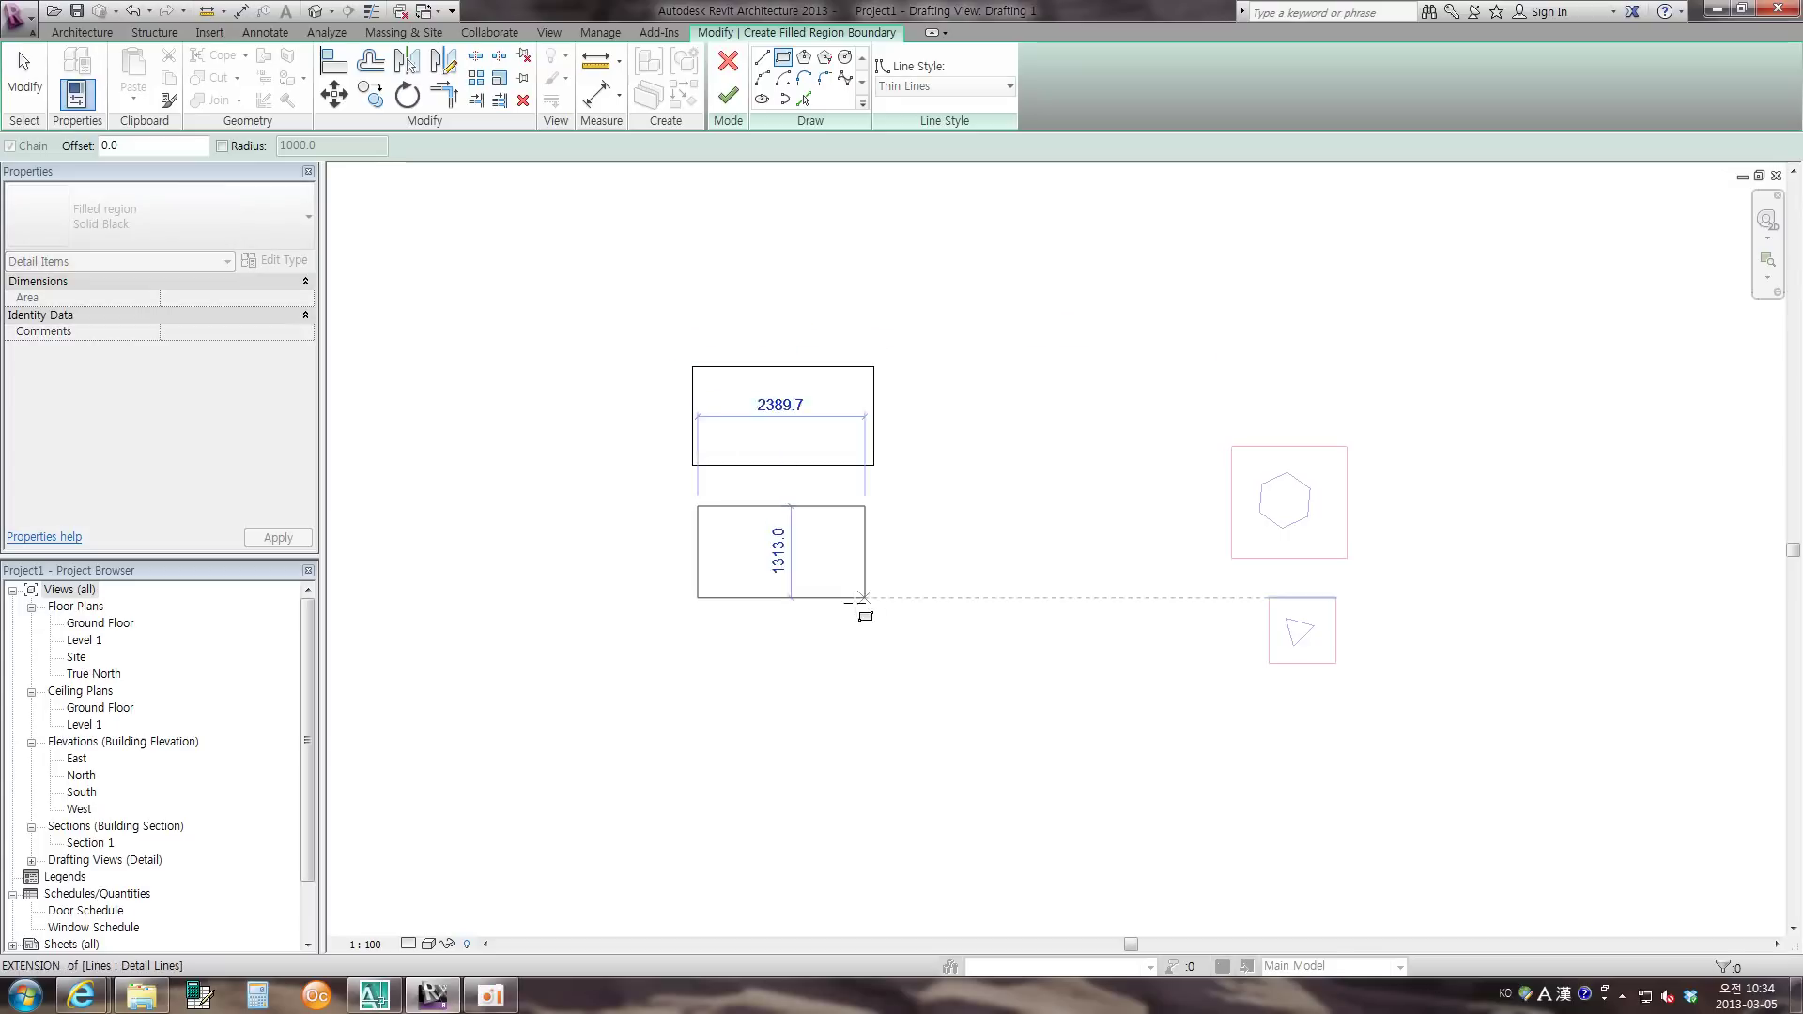
click(887, 604)
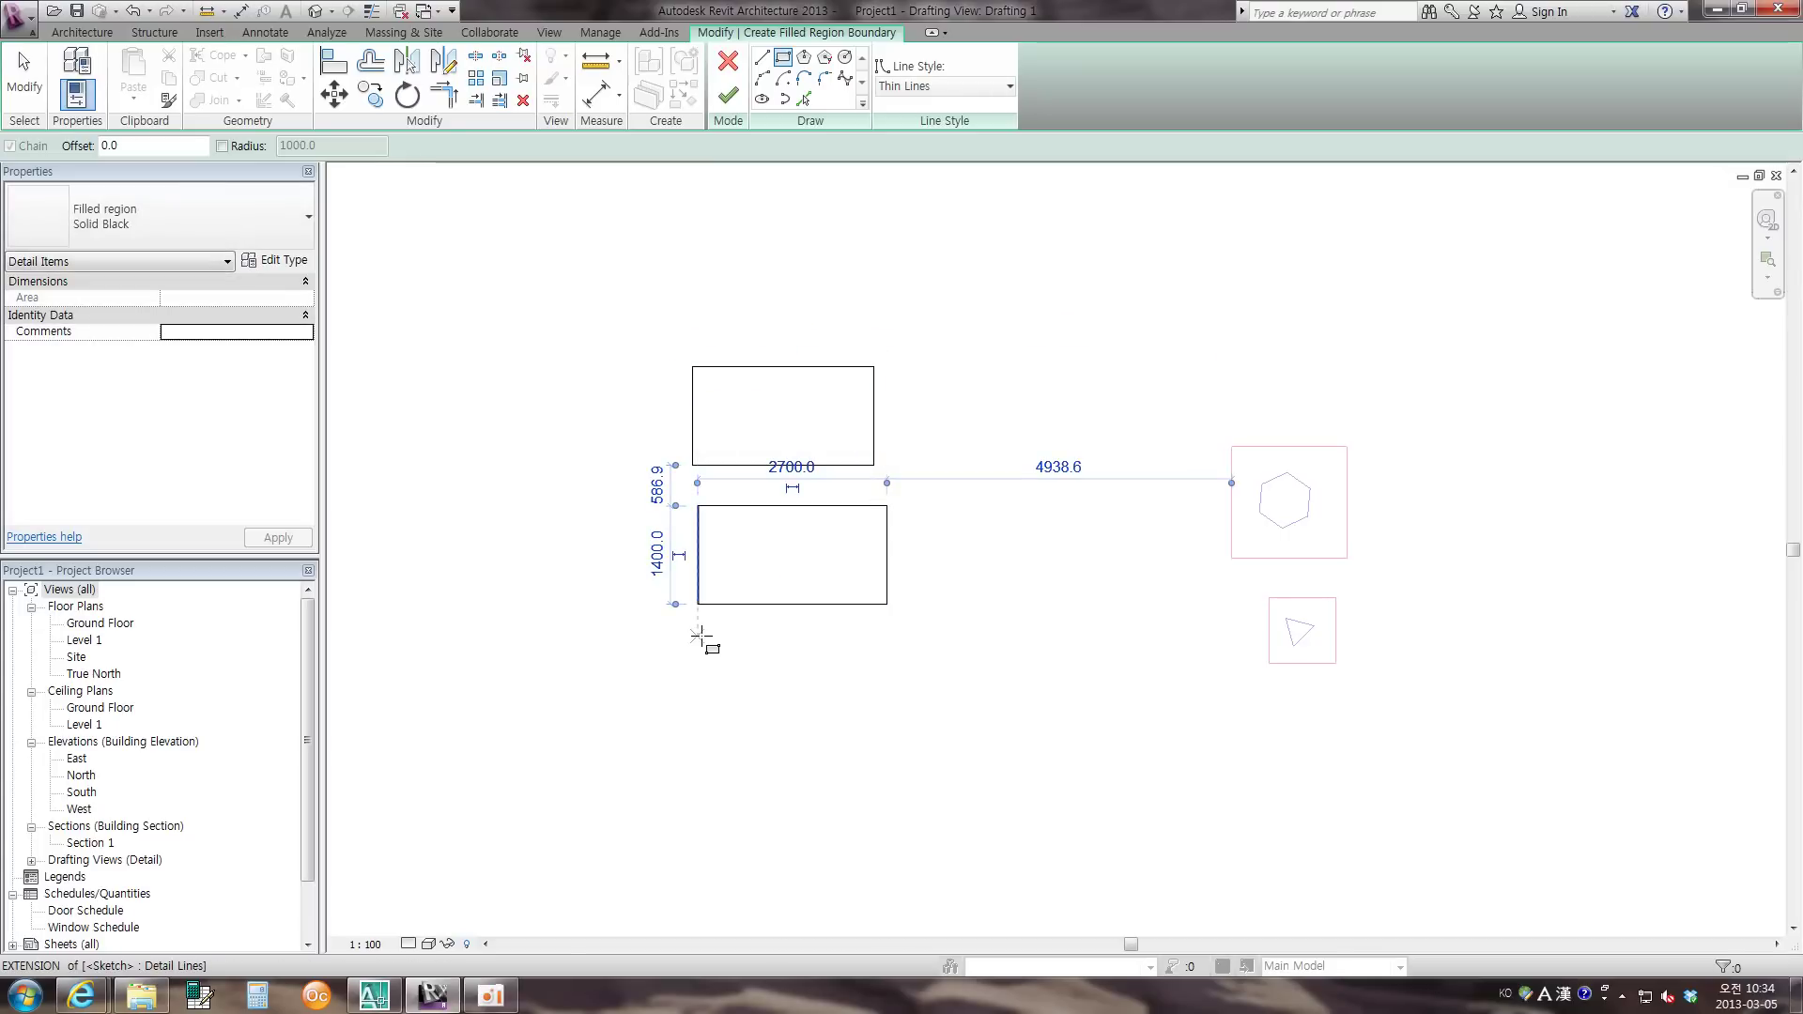
key(Escape)
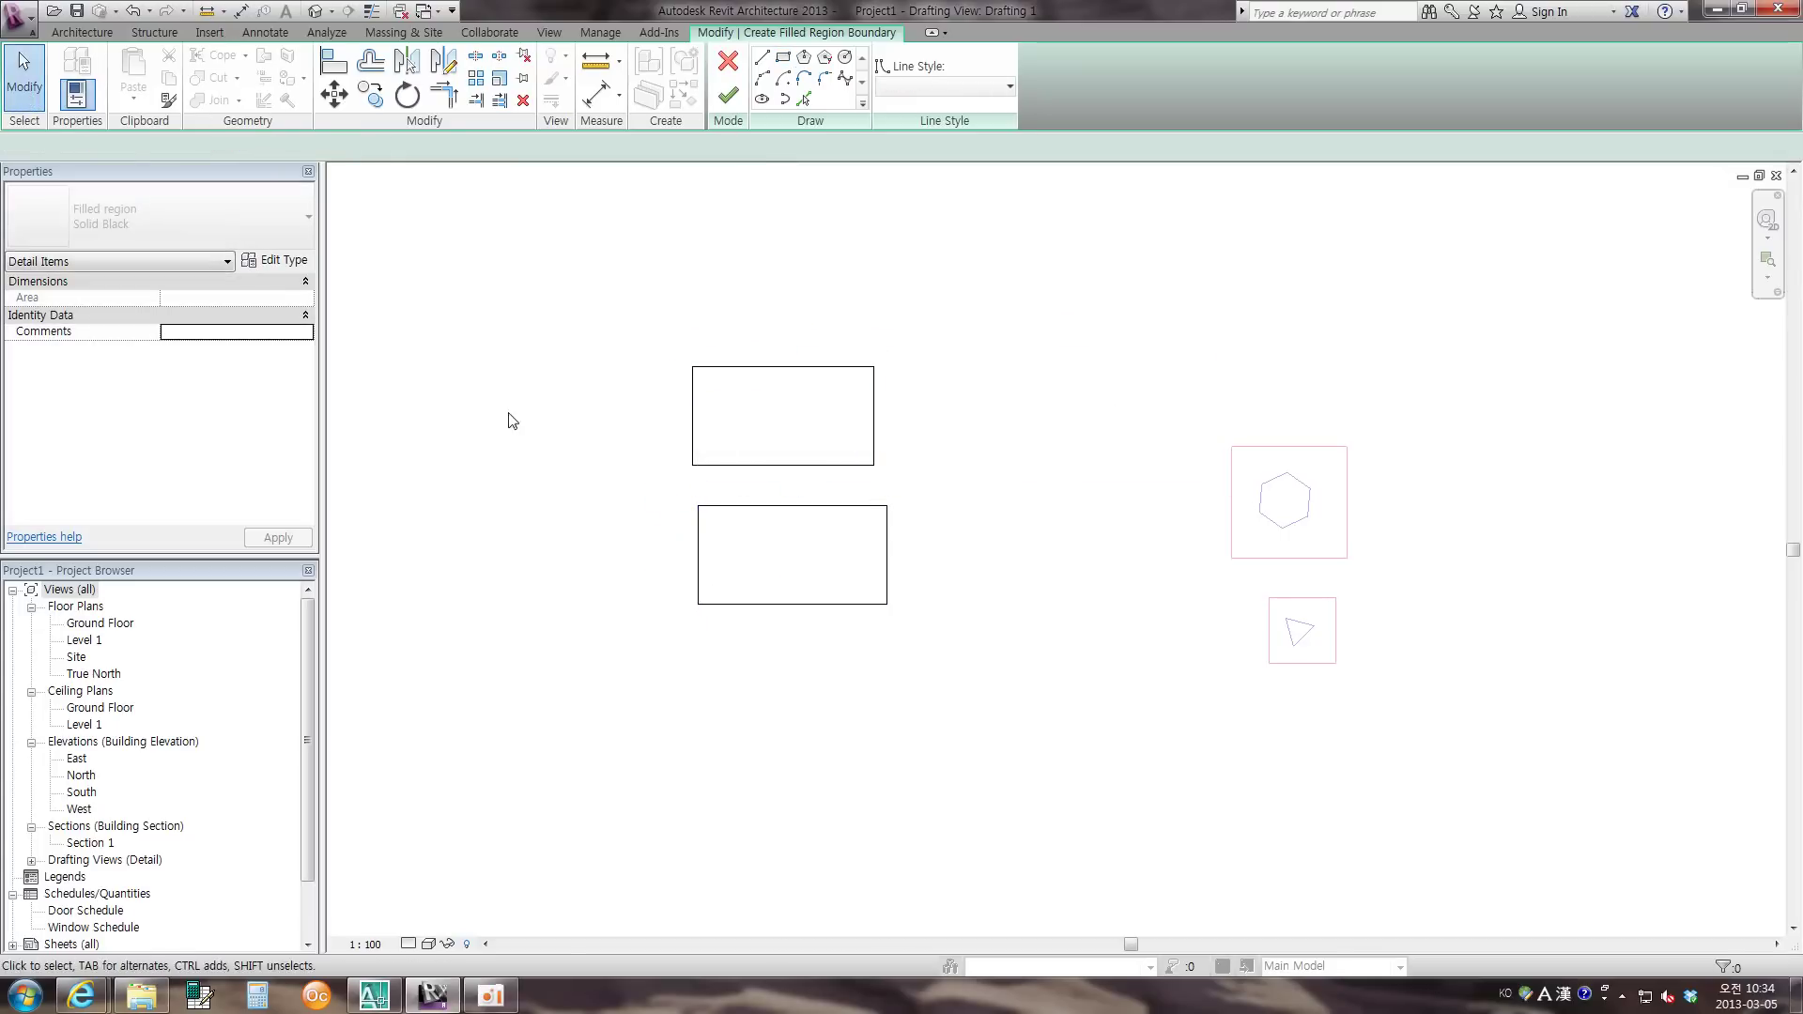
drag(644, 495, 985, 706)
key(Delete)
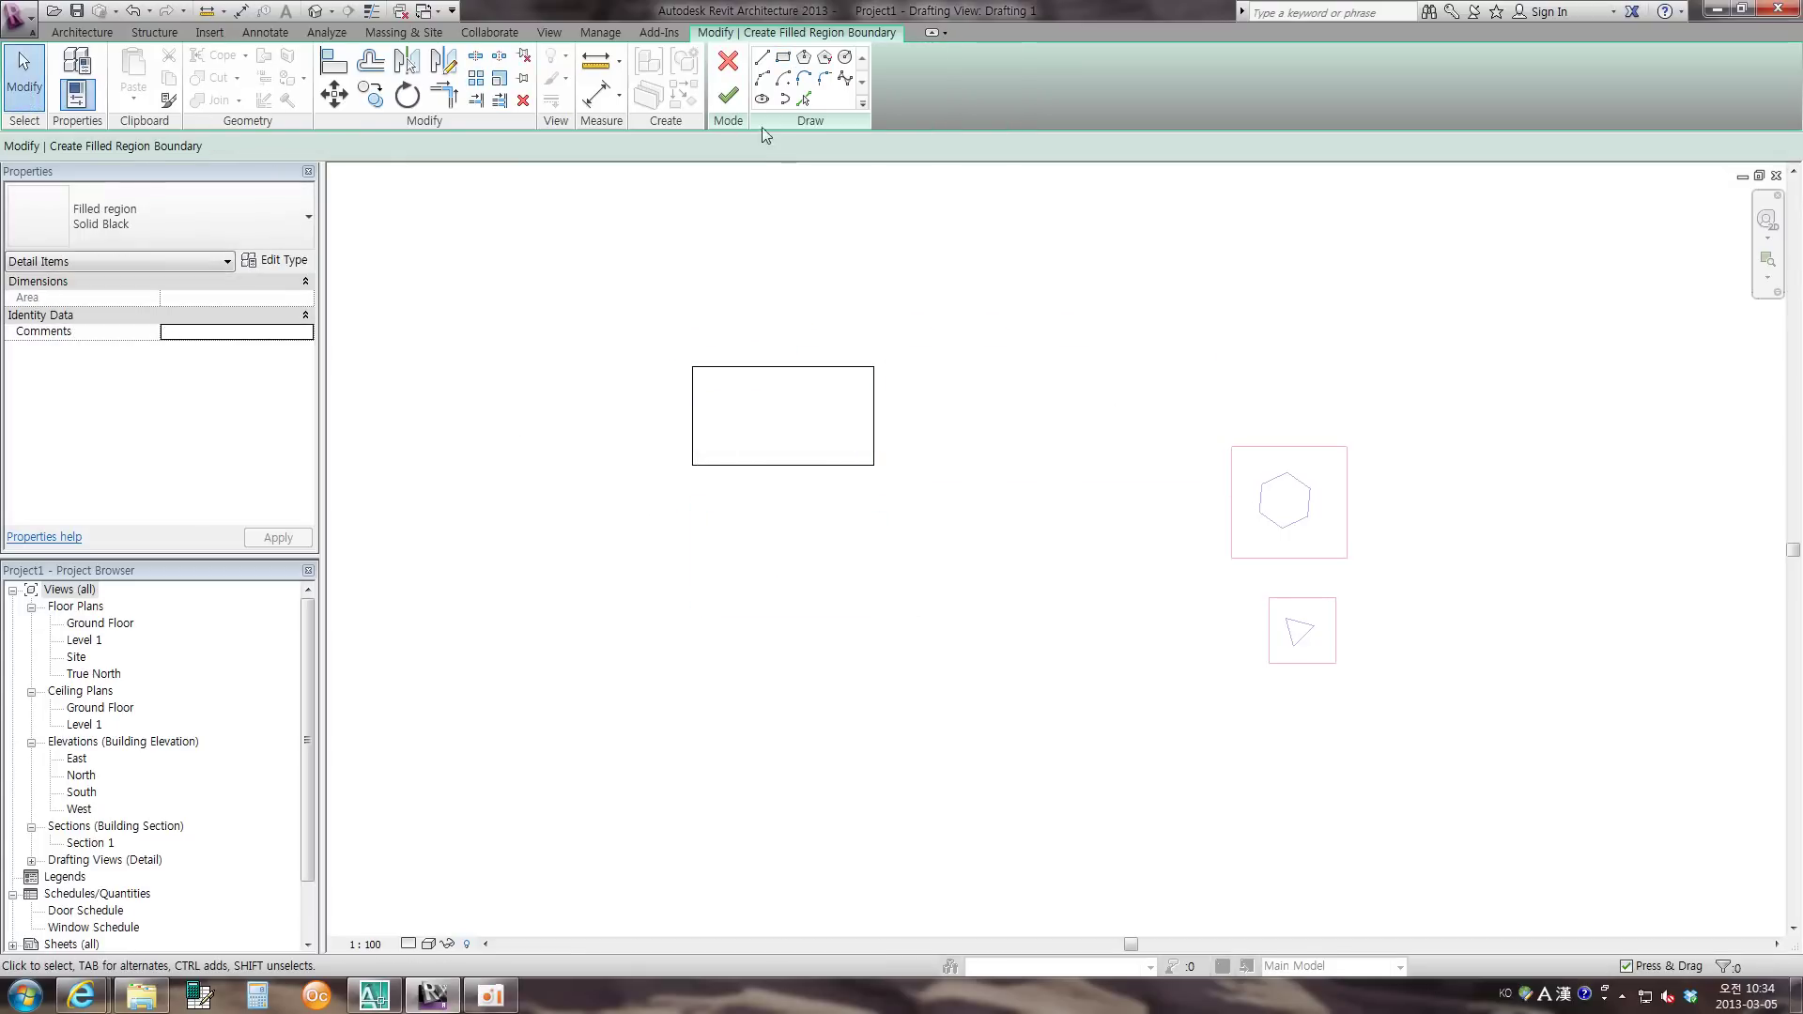
click(727, 95)
- Copy the black region twice below itself to stack three rectangles, then select the top one
click(763, 577)
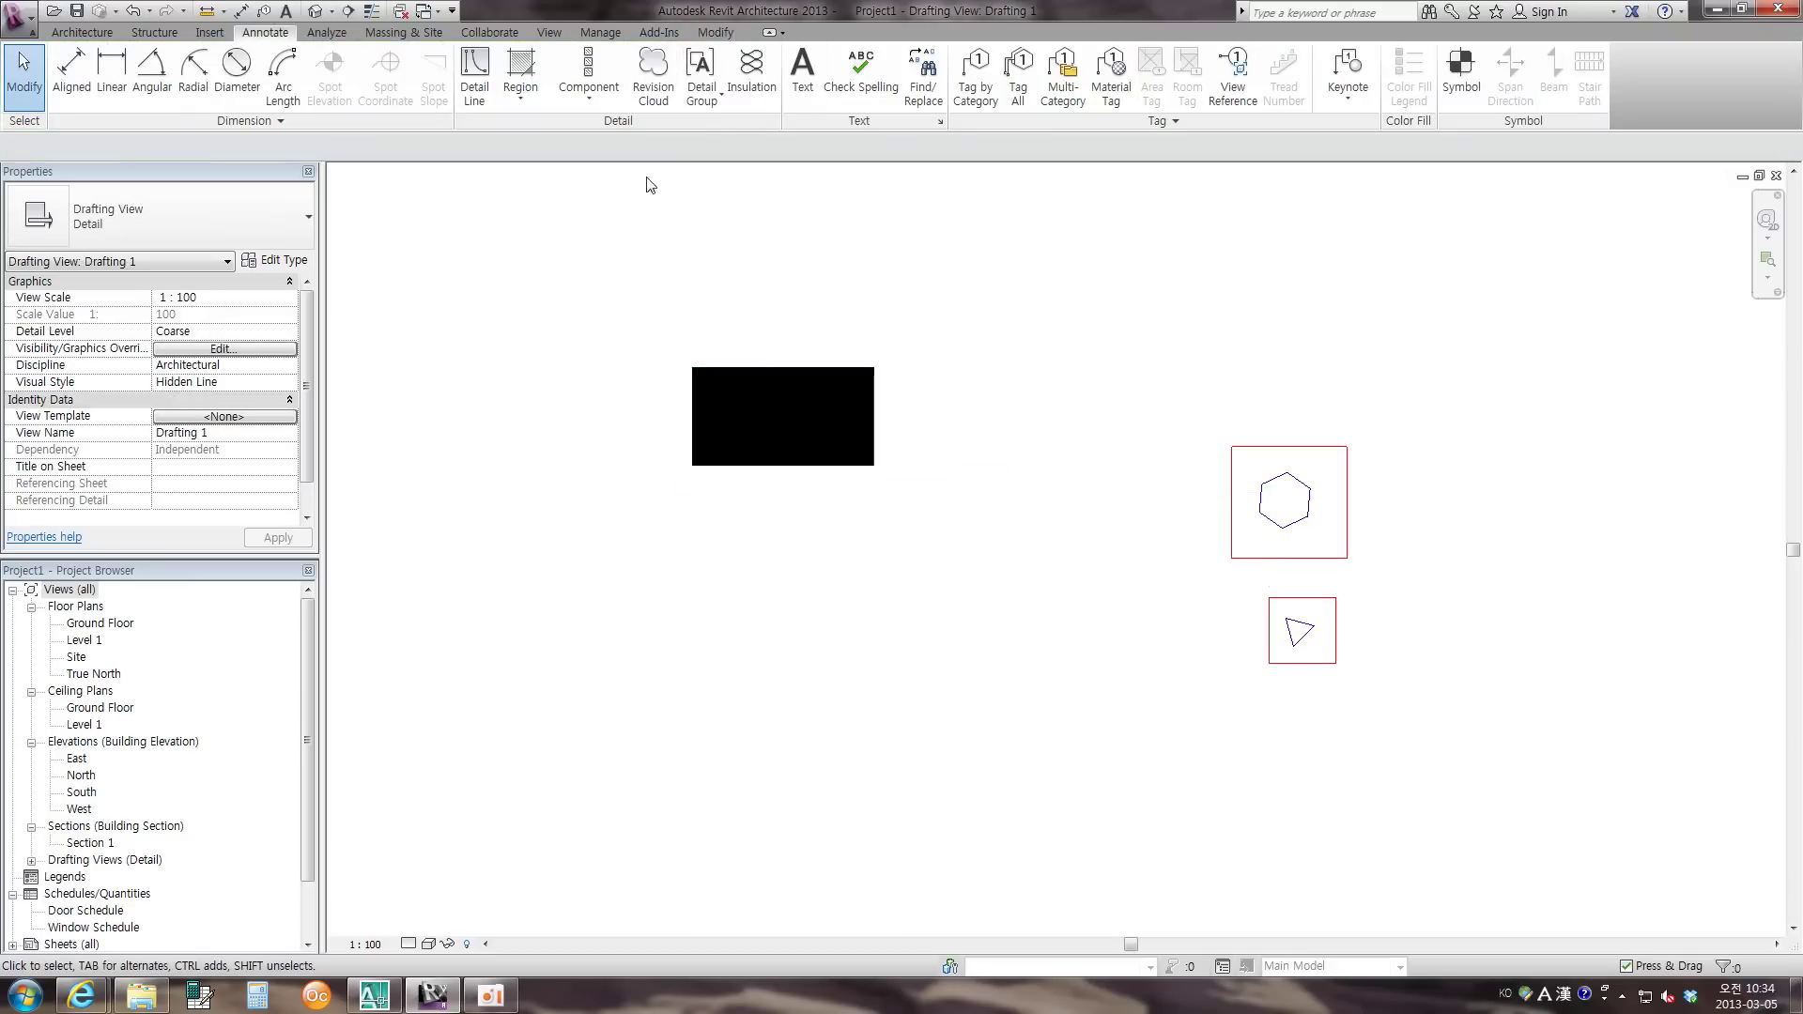
click(785, 375)
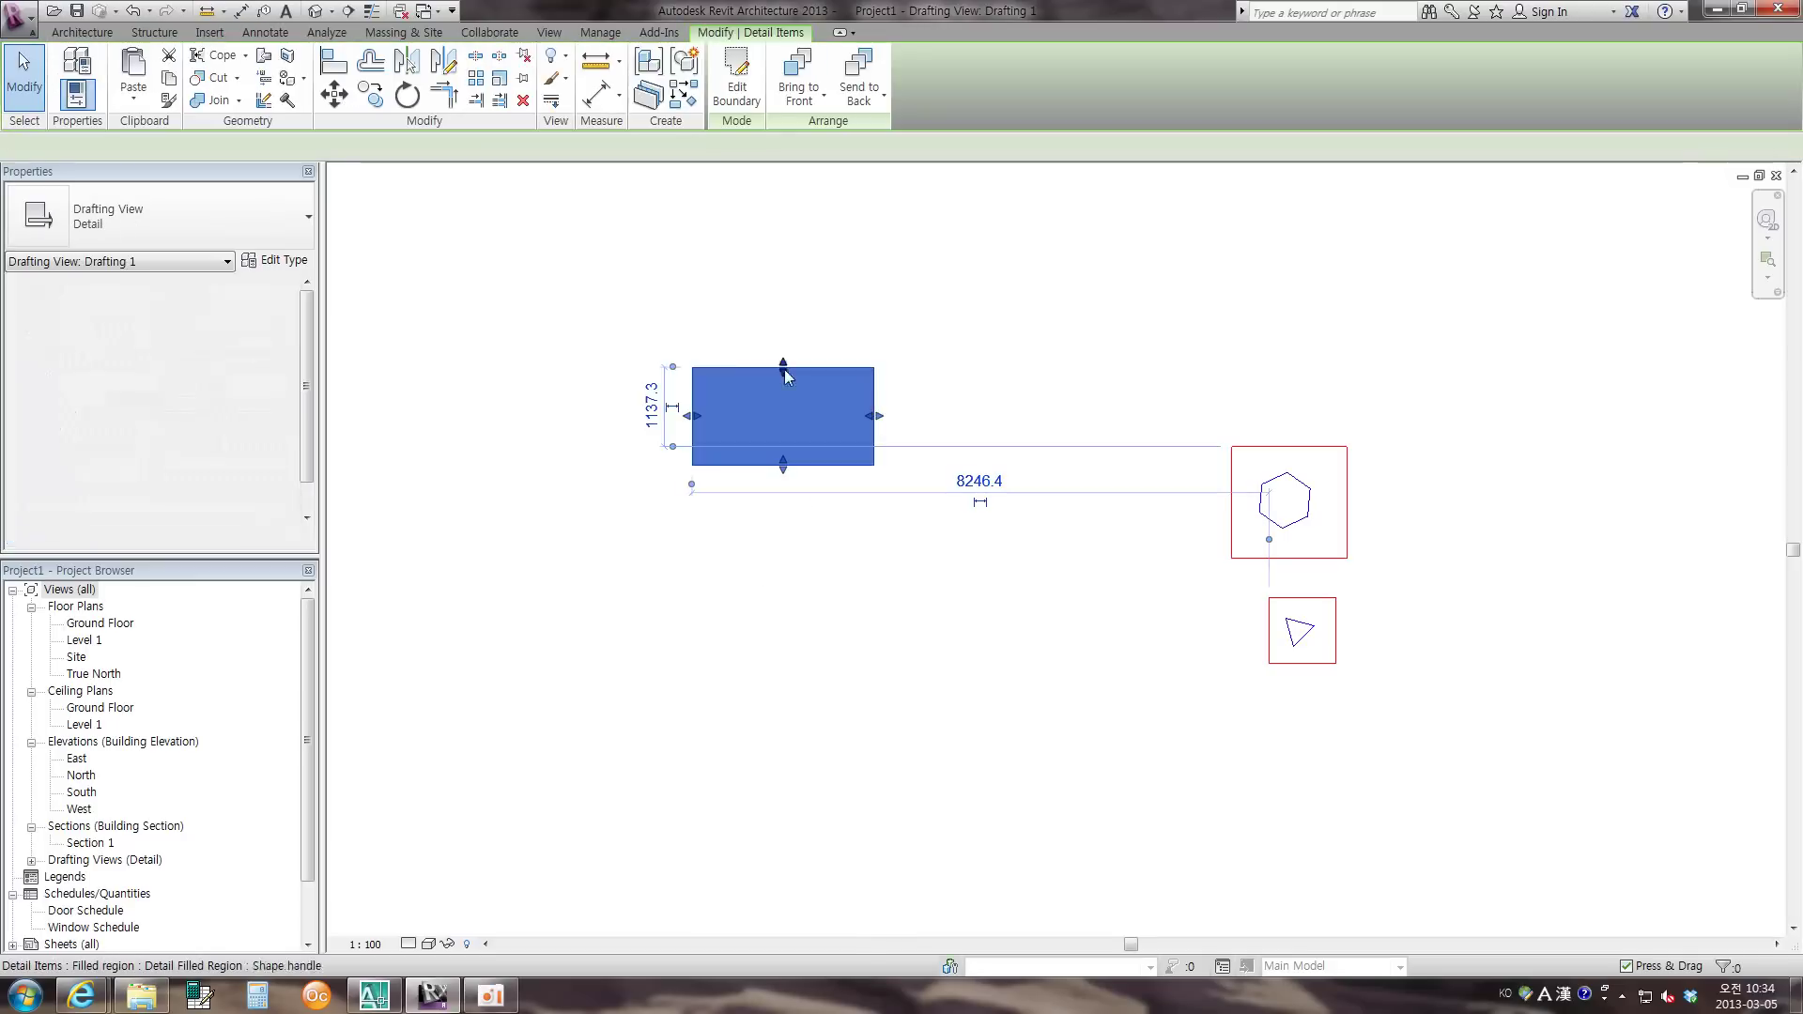
click(372, 99)
click(815, 426)
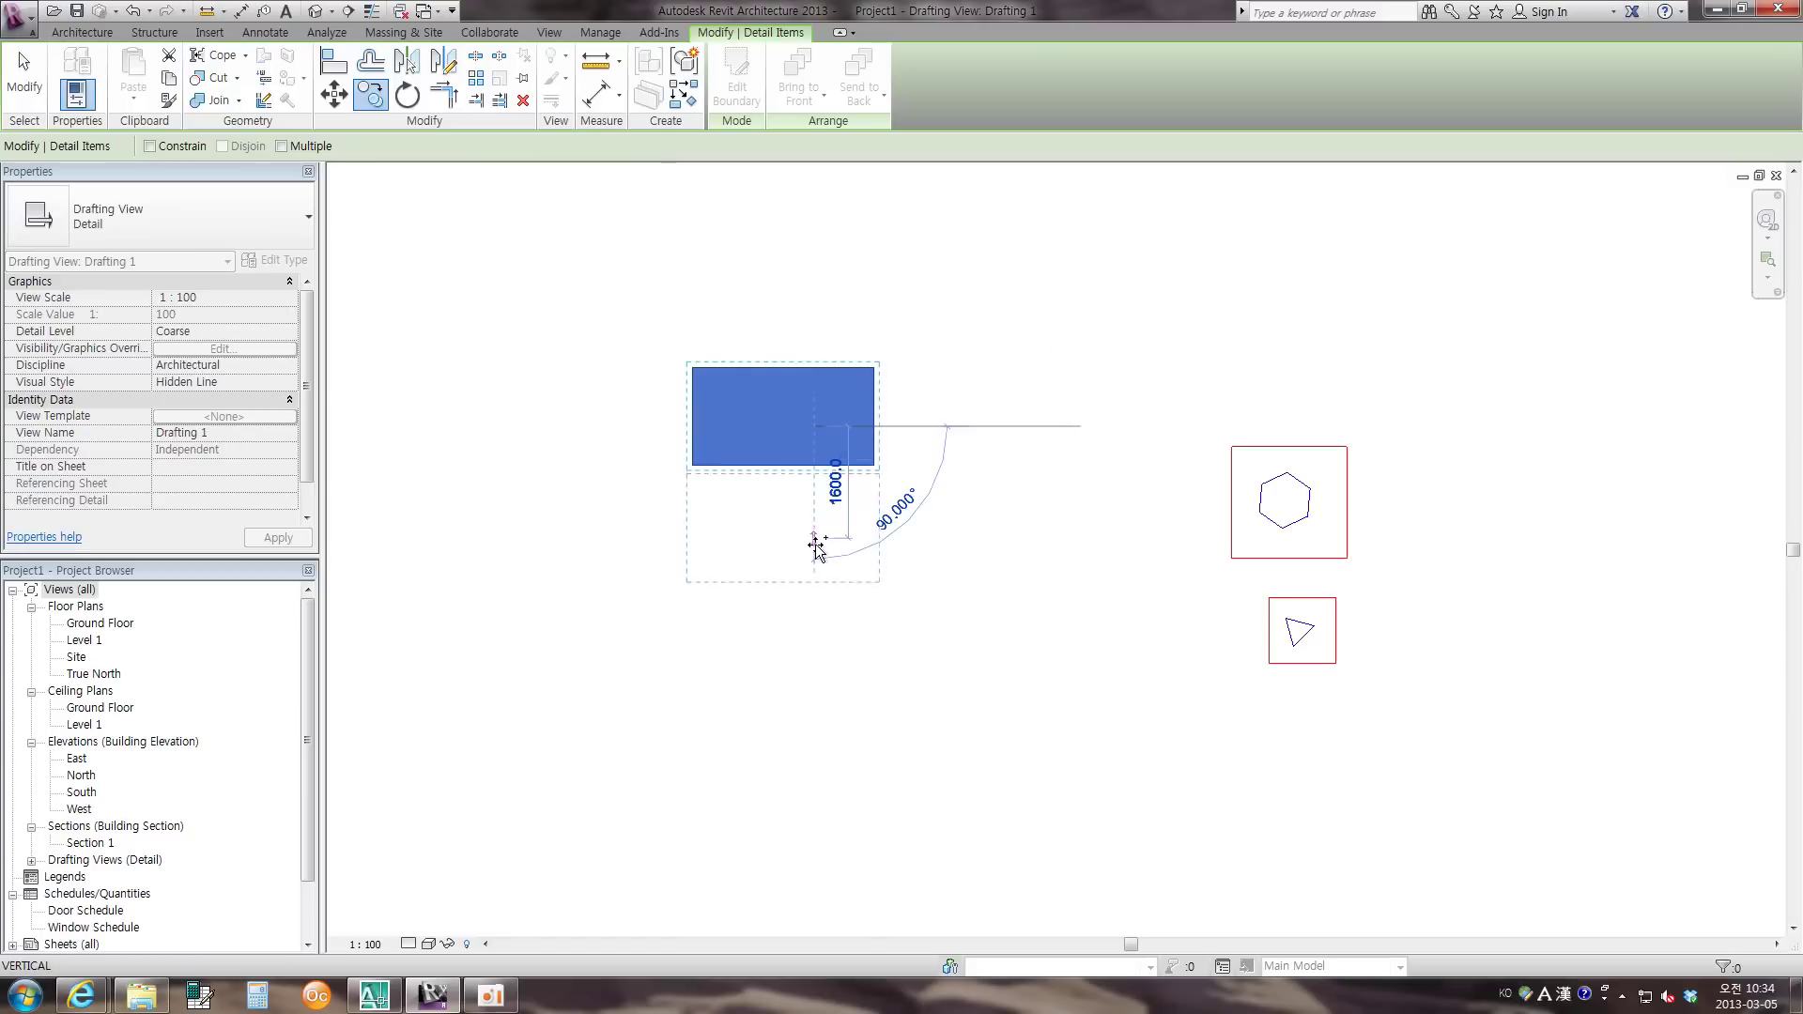
click(817, 556)
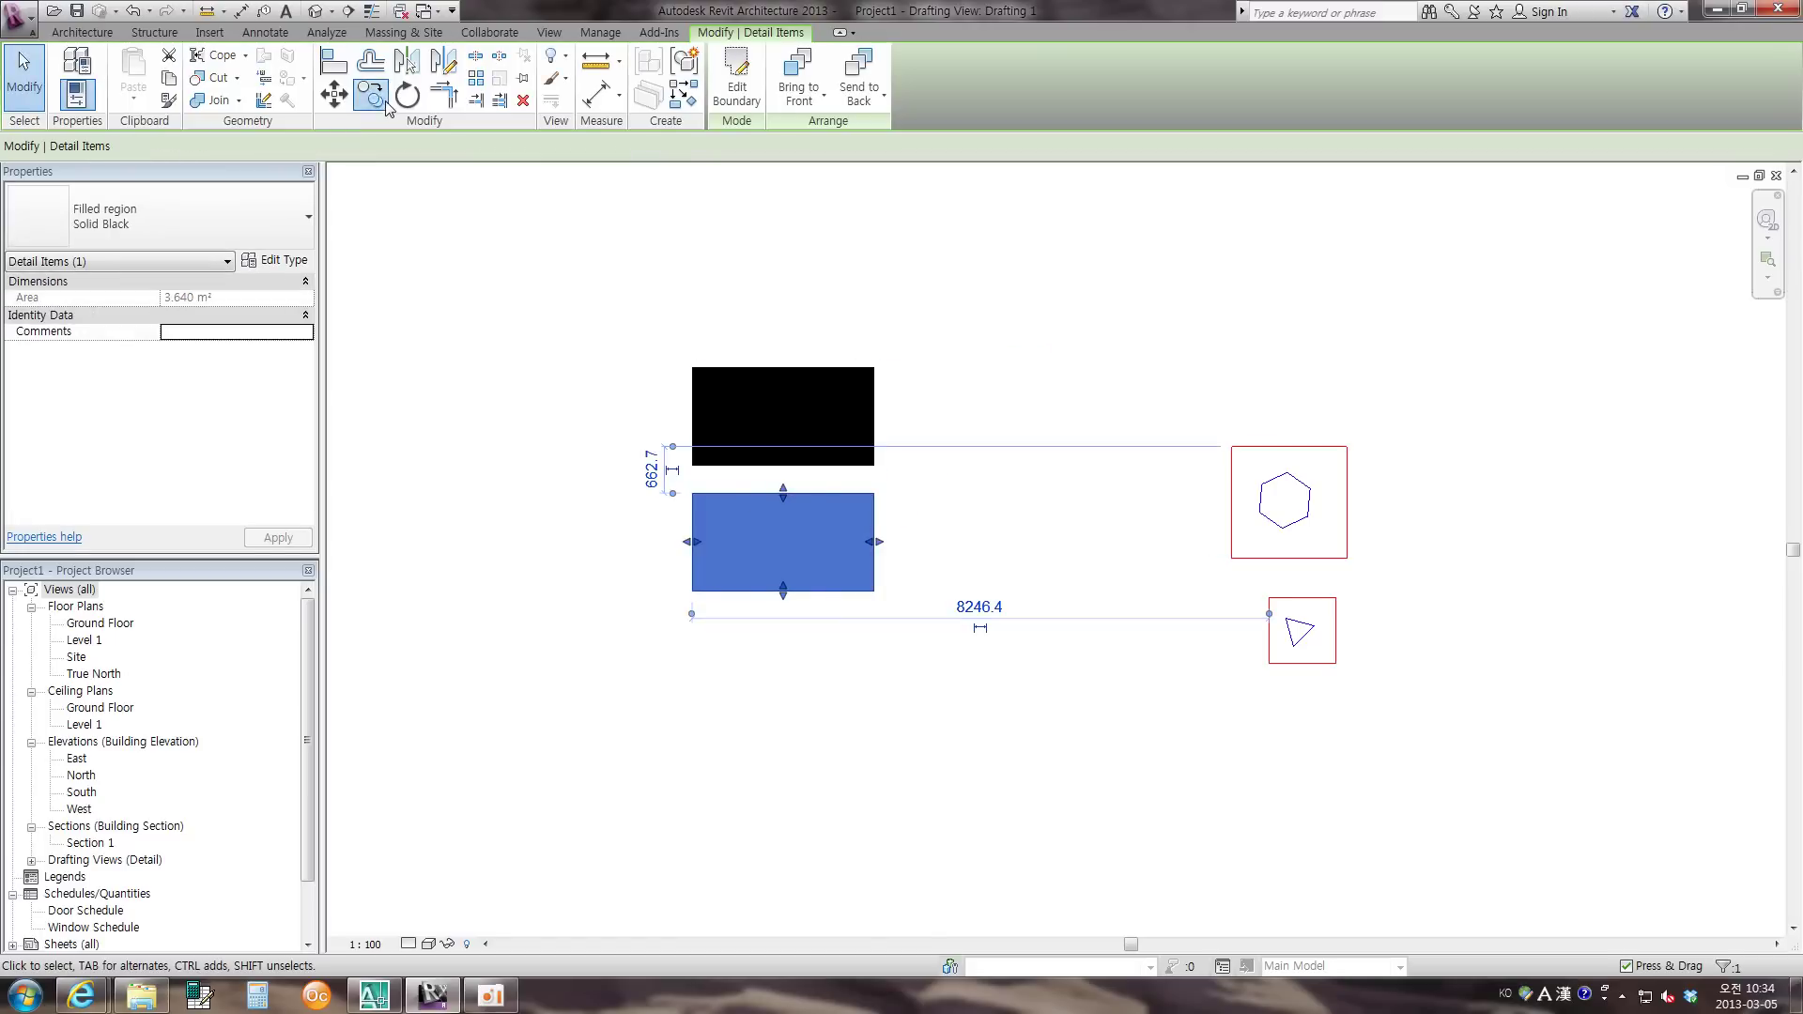
click(815, 560)
click(815, 695)
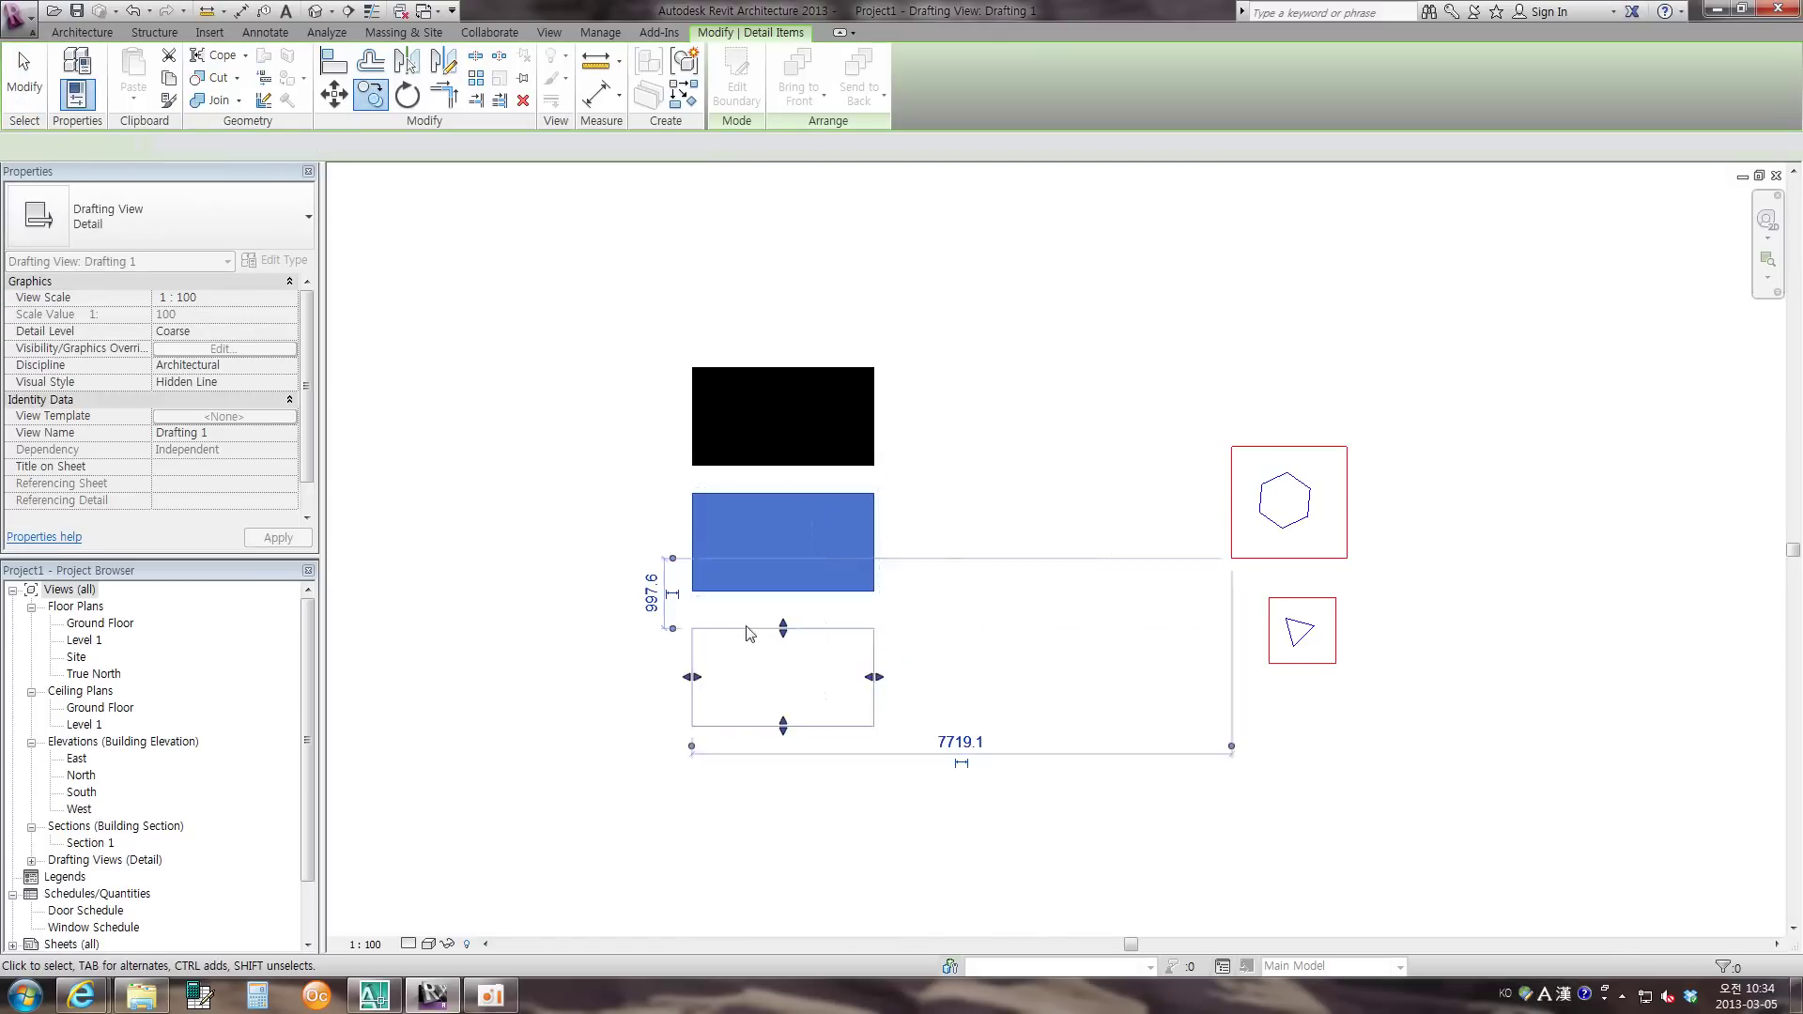
key(Escape)
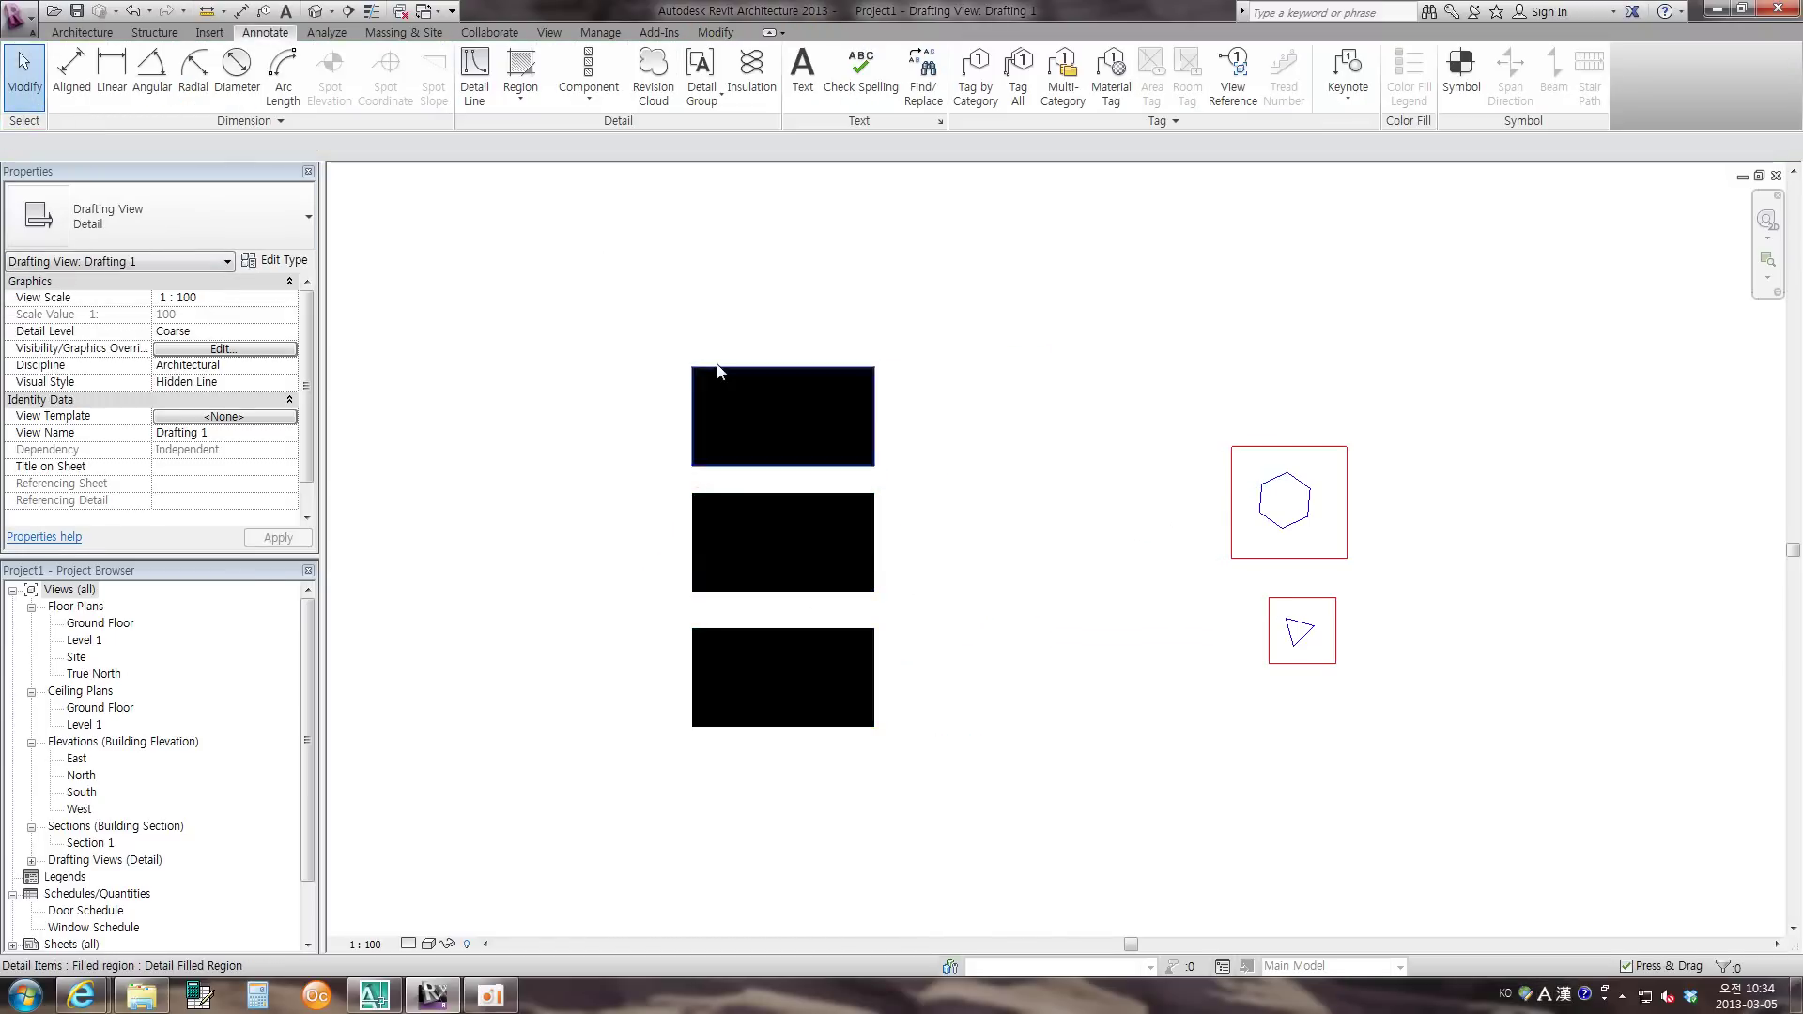
click(716, 370)
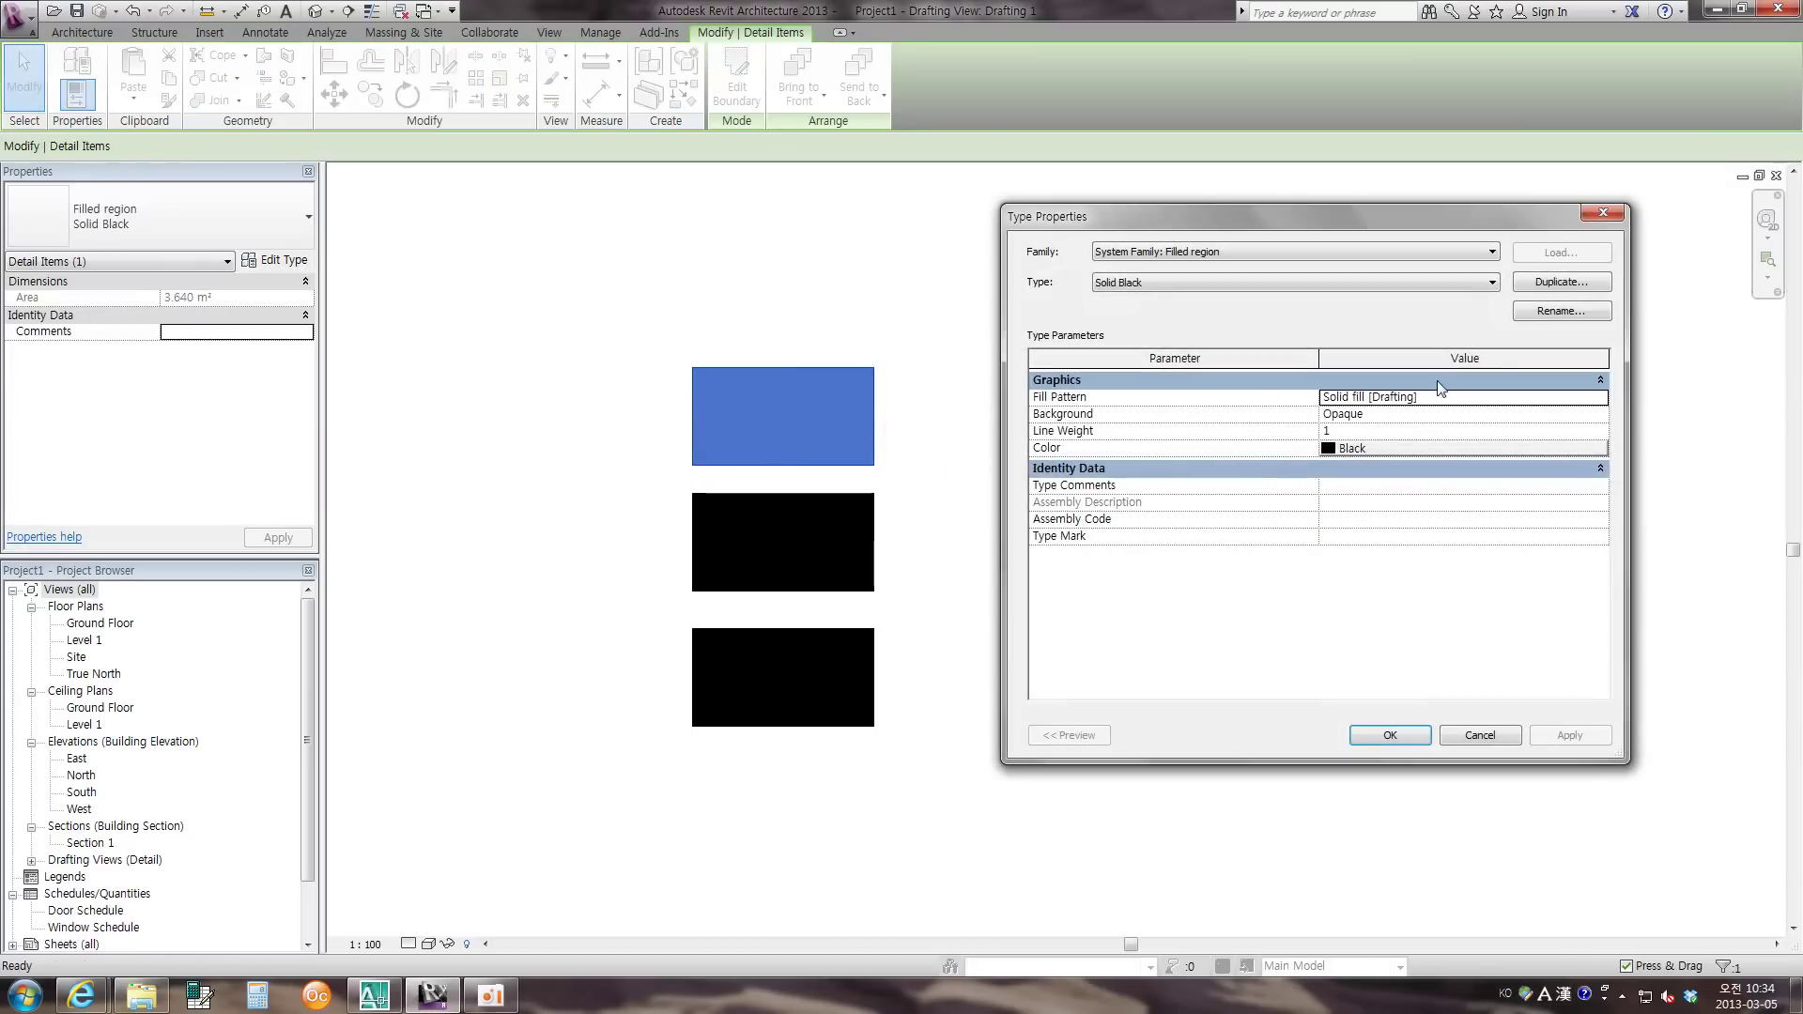
- Duplicate the Solid Black type into new types C01, C02 and C03
click(1547, 284)
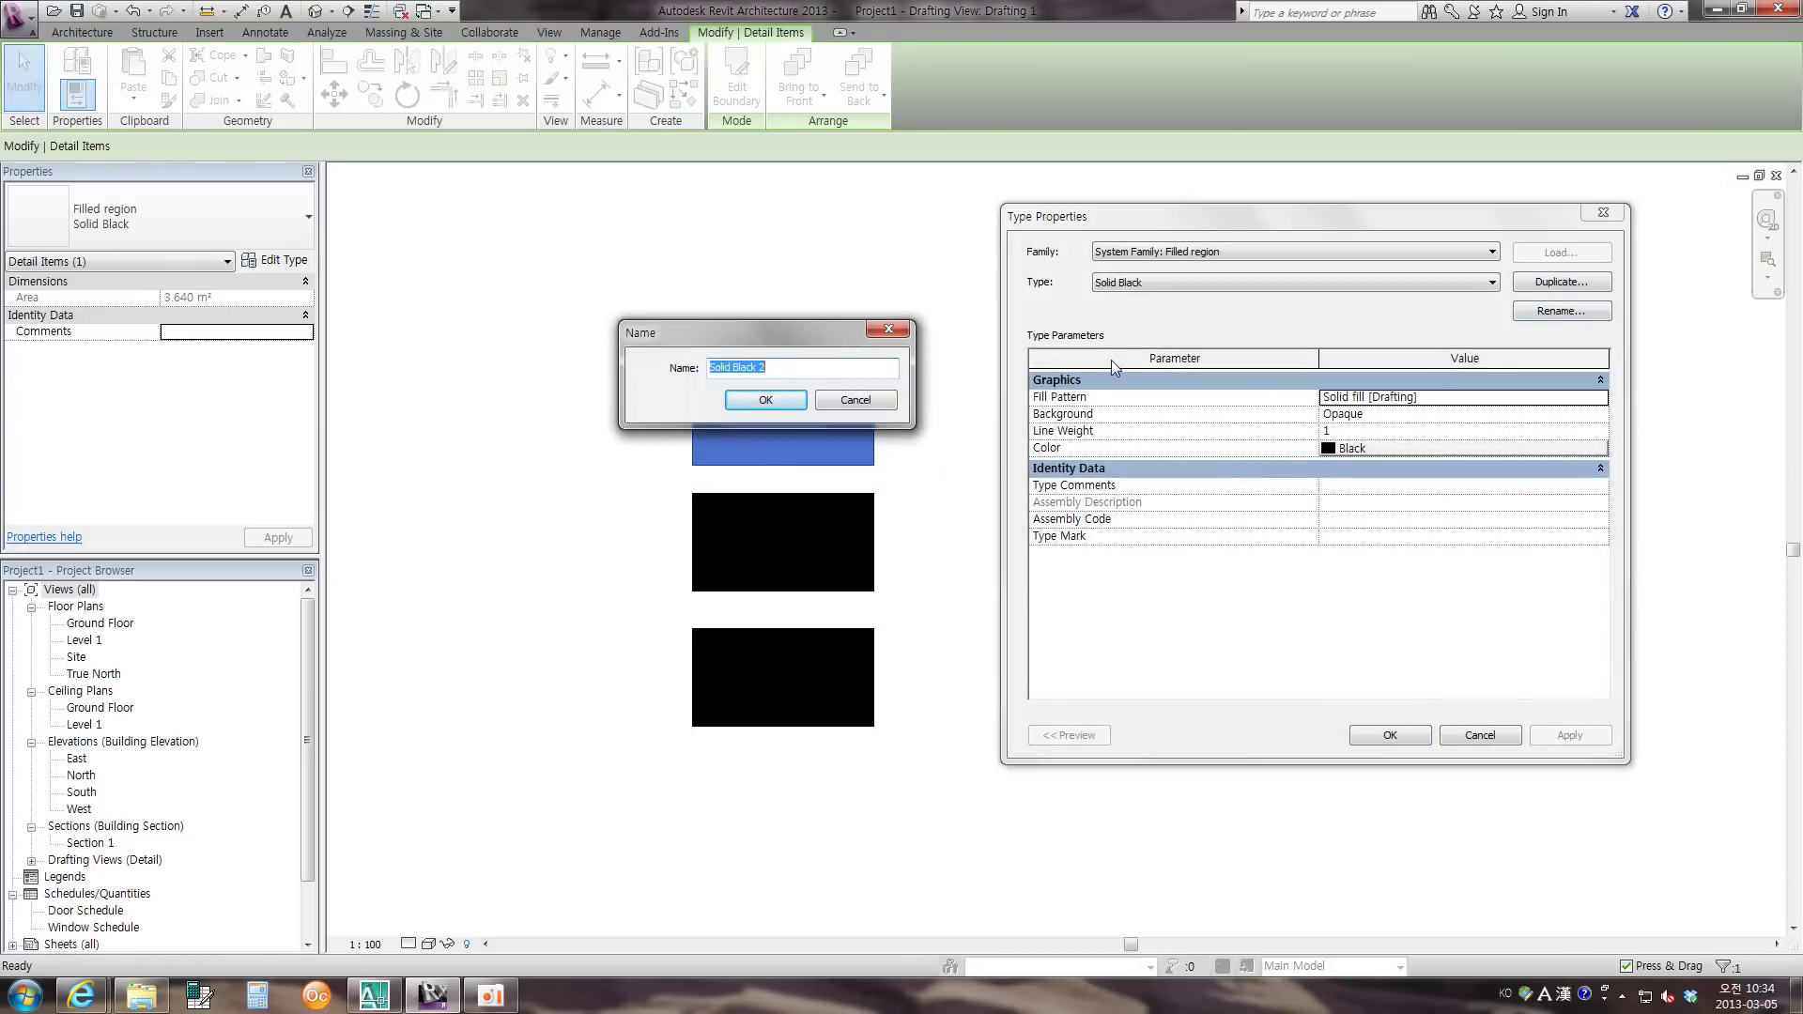
text(C01)
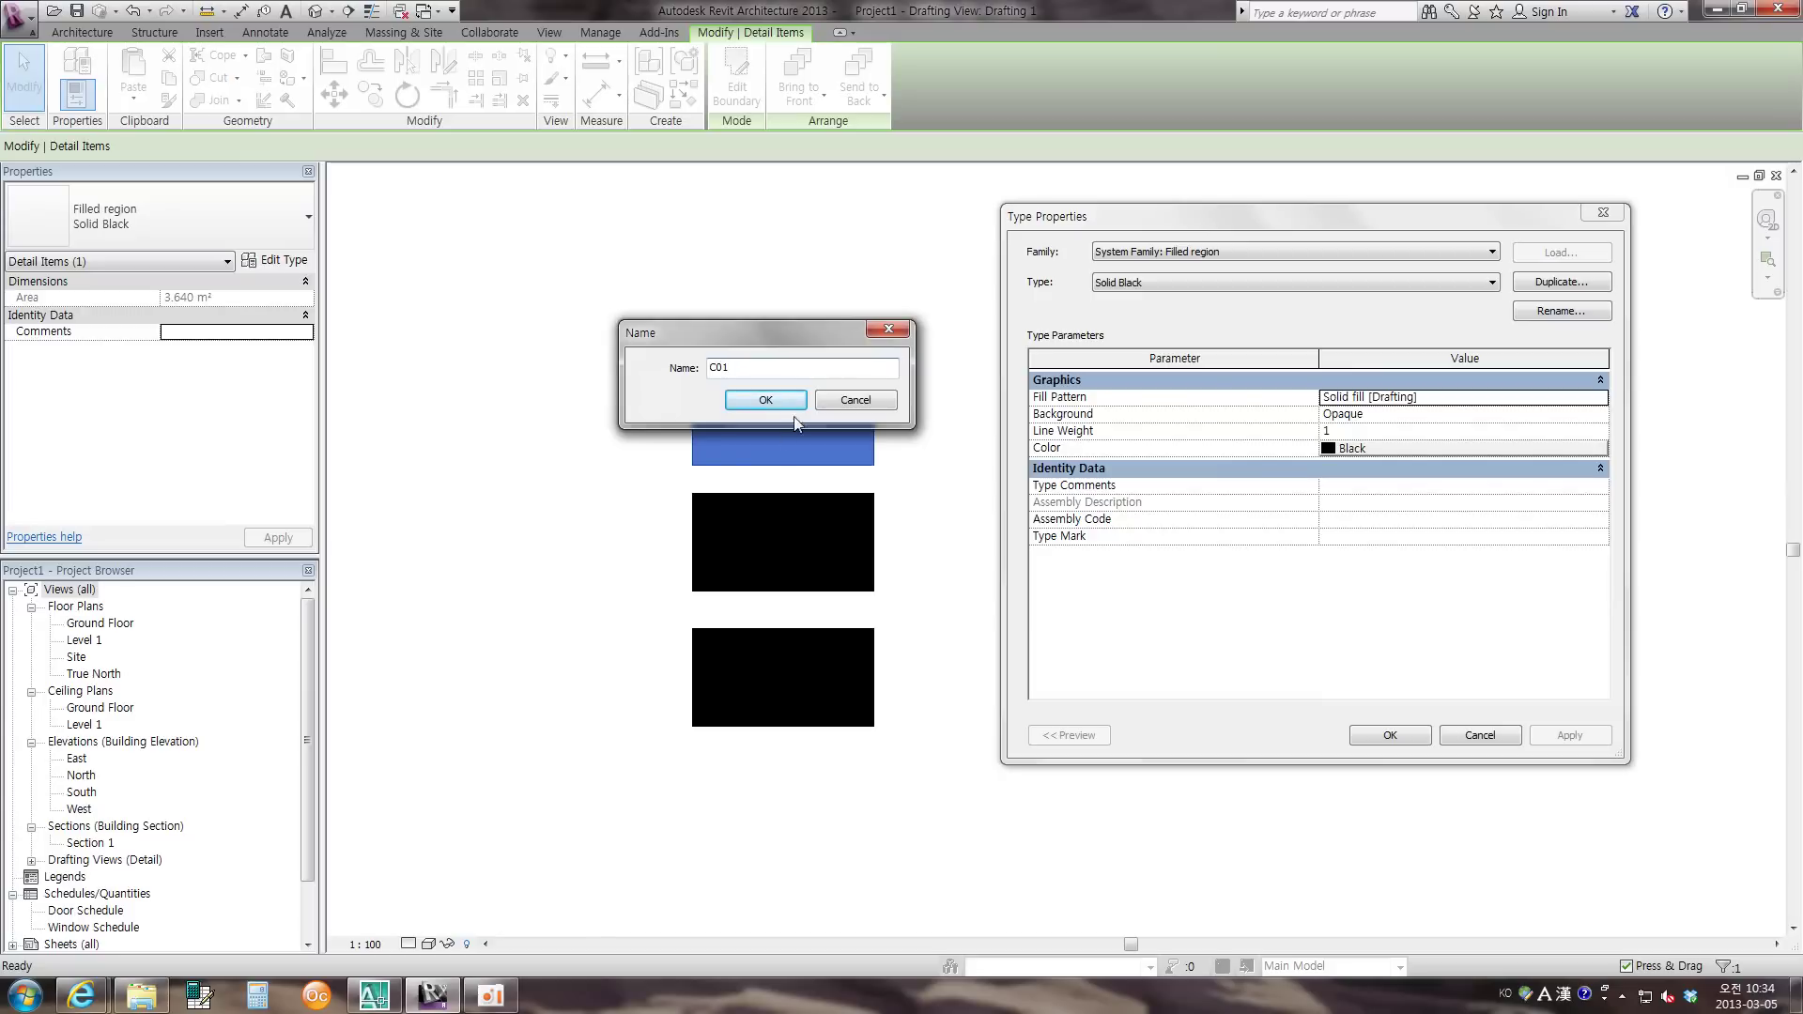
click(791, 396)
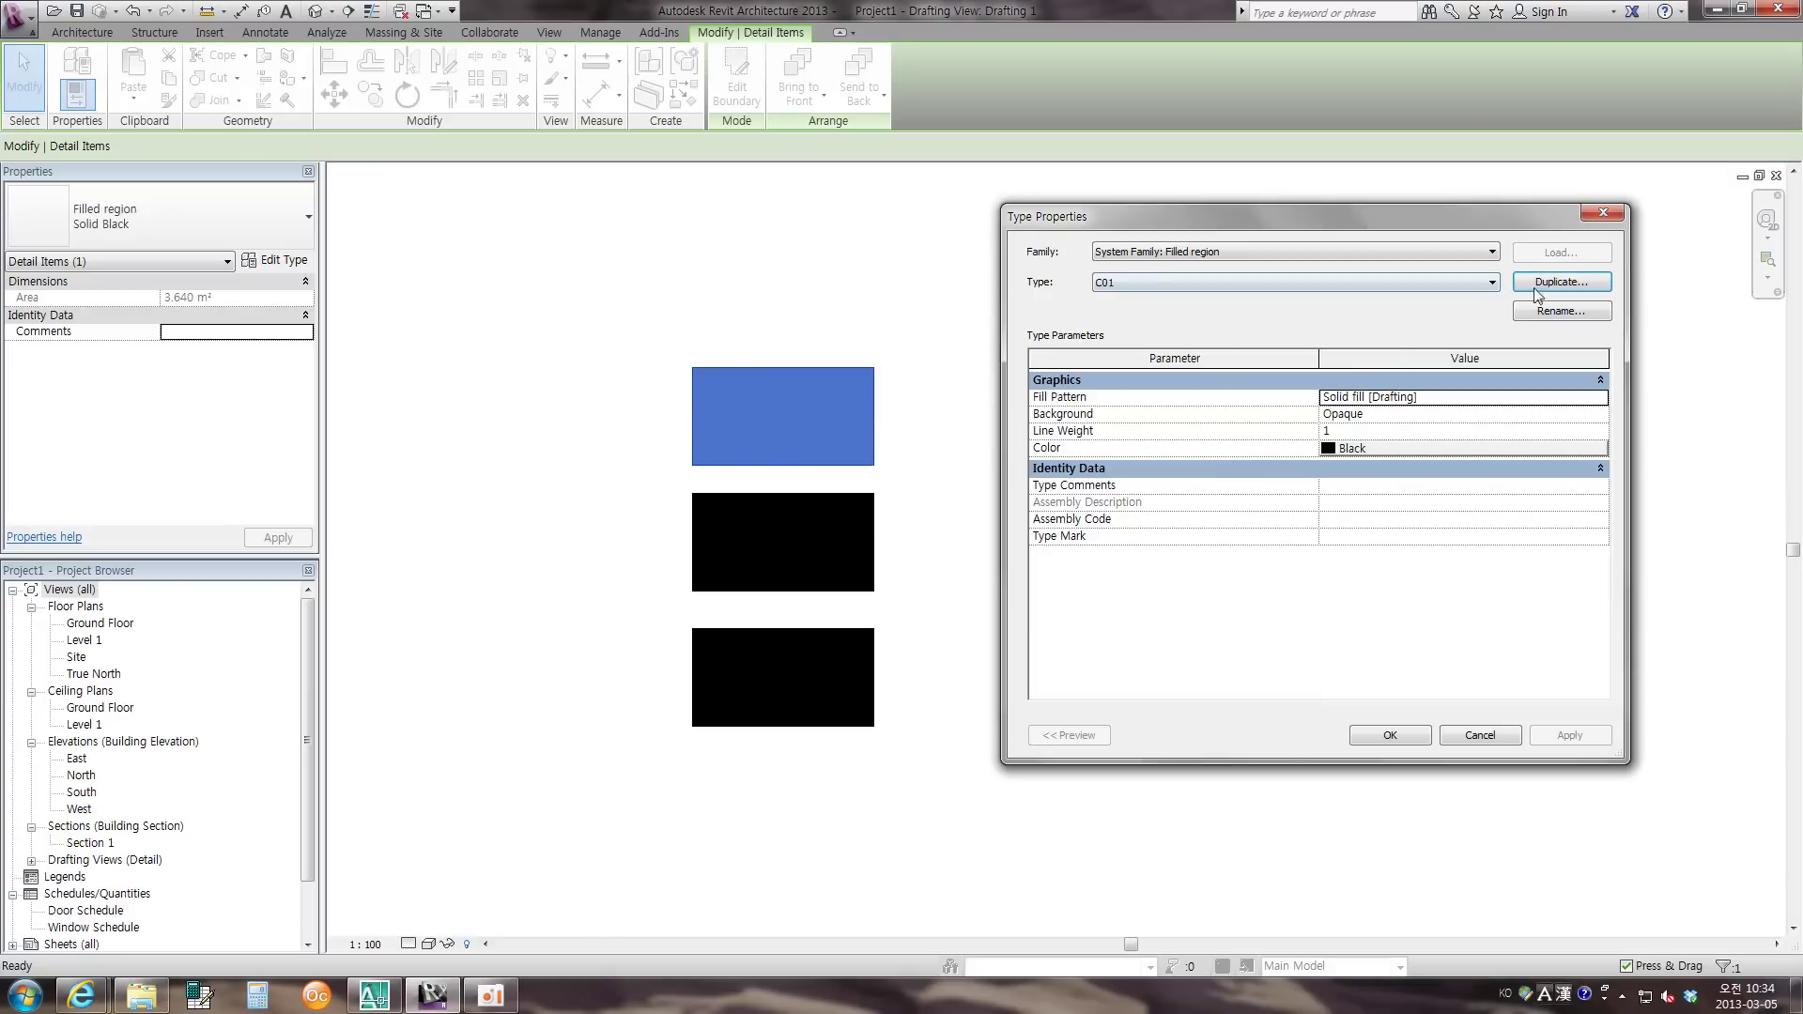
click(1564, 284)
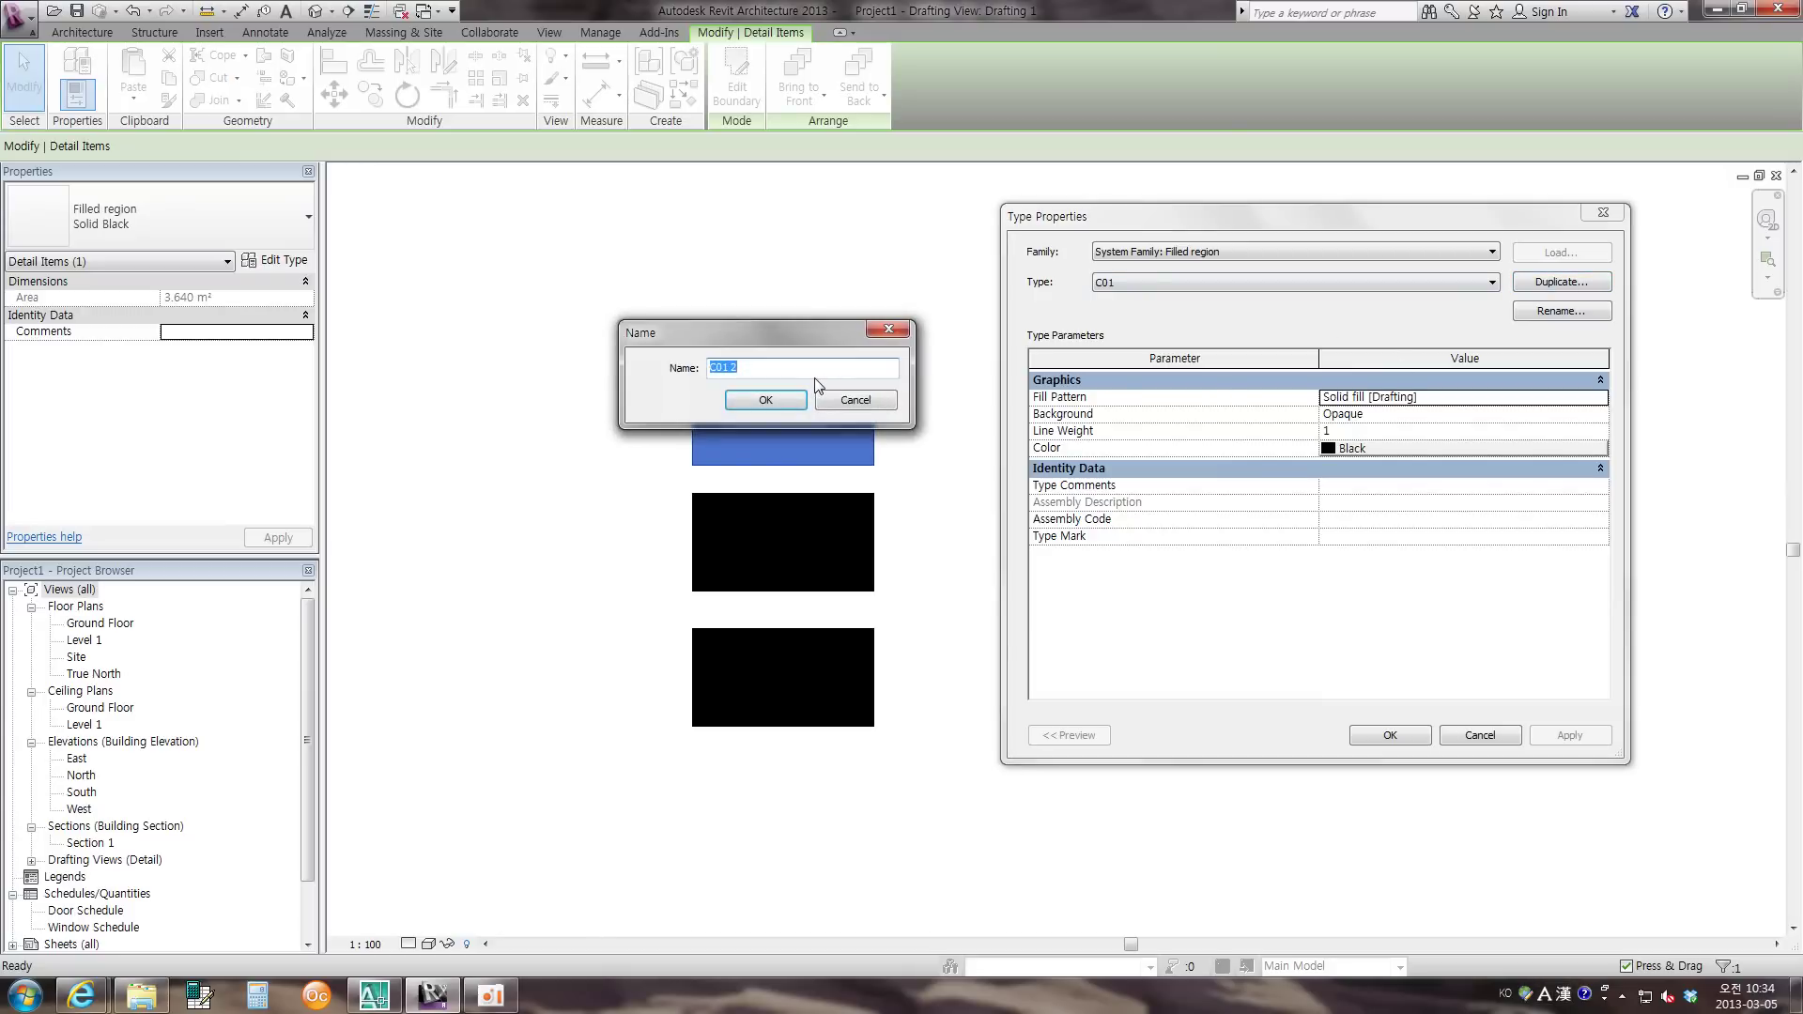
text(C)
click(797, 401)
click(1590, 284)
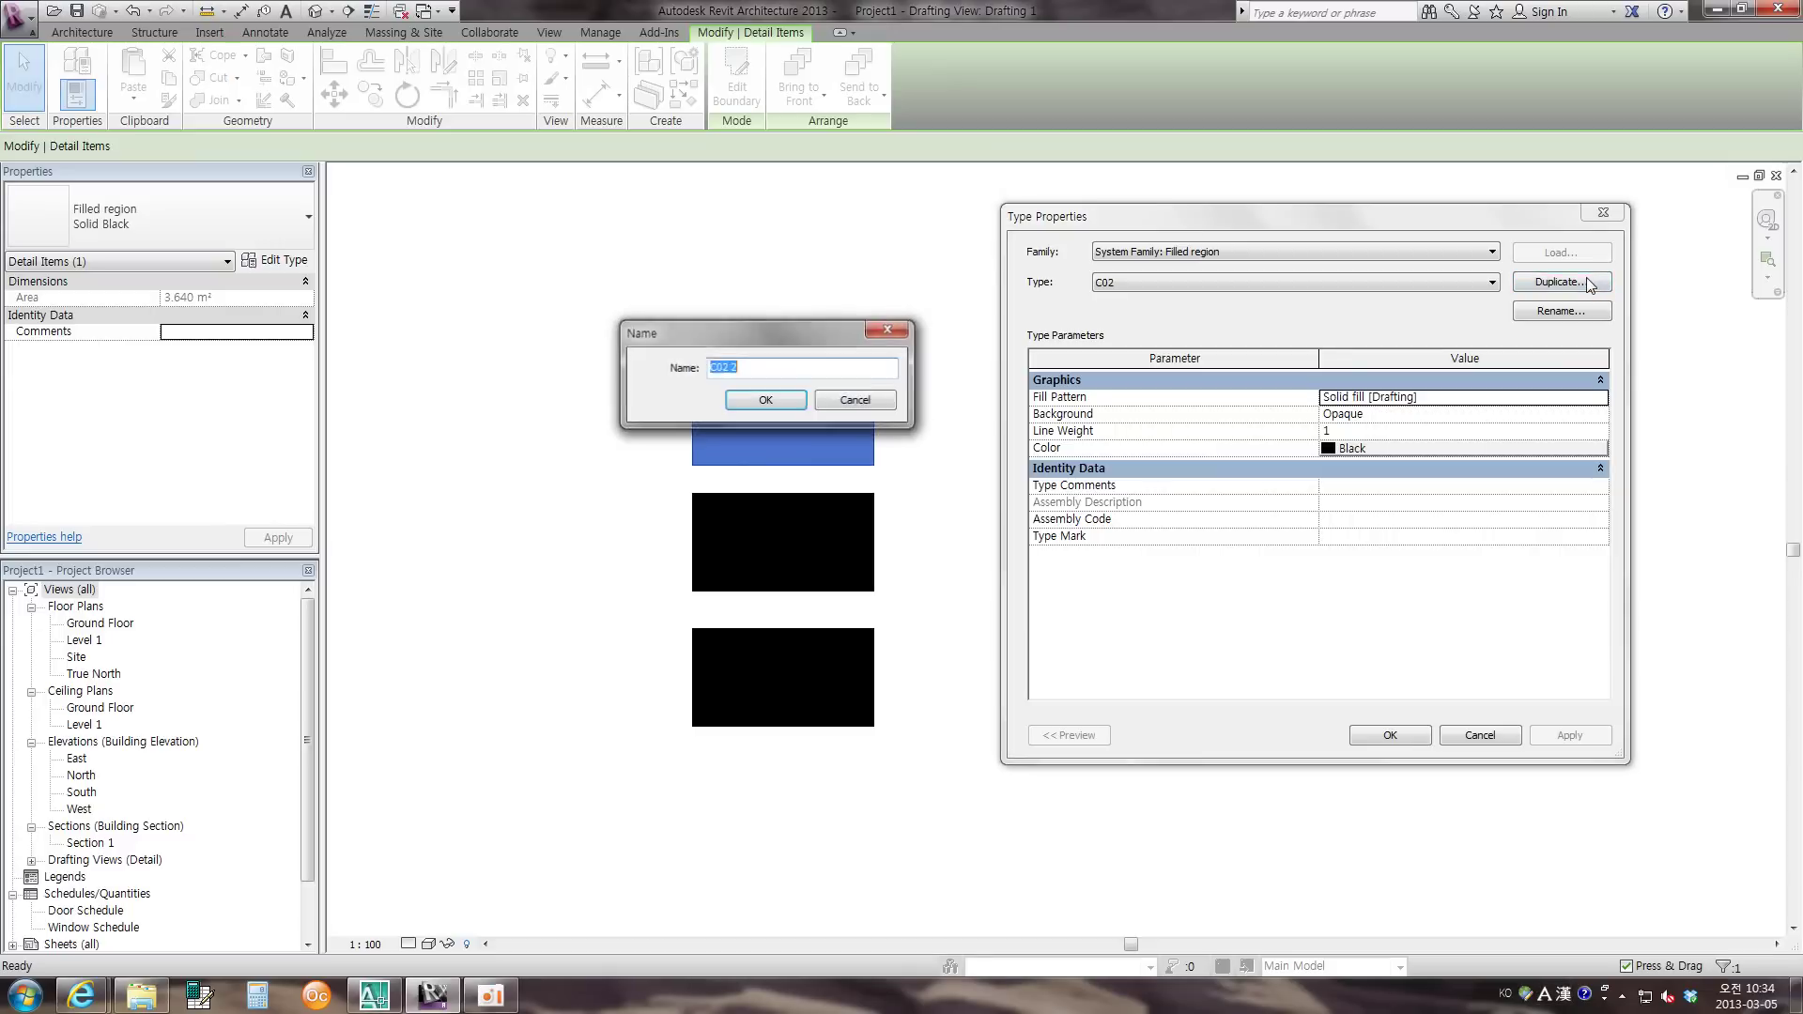
text(C03)
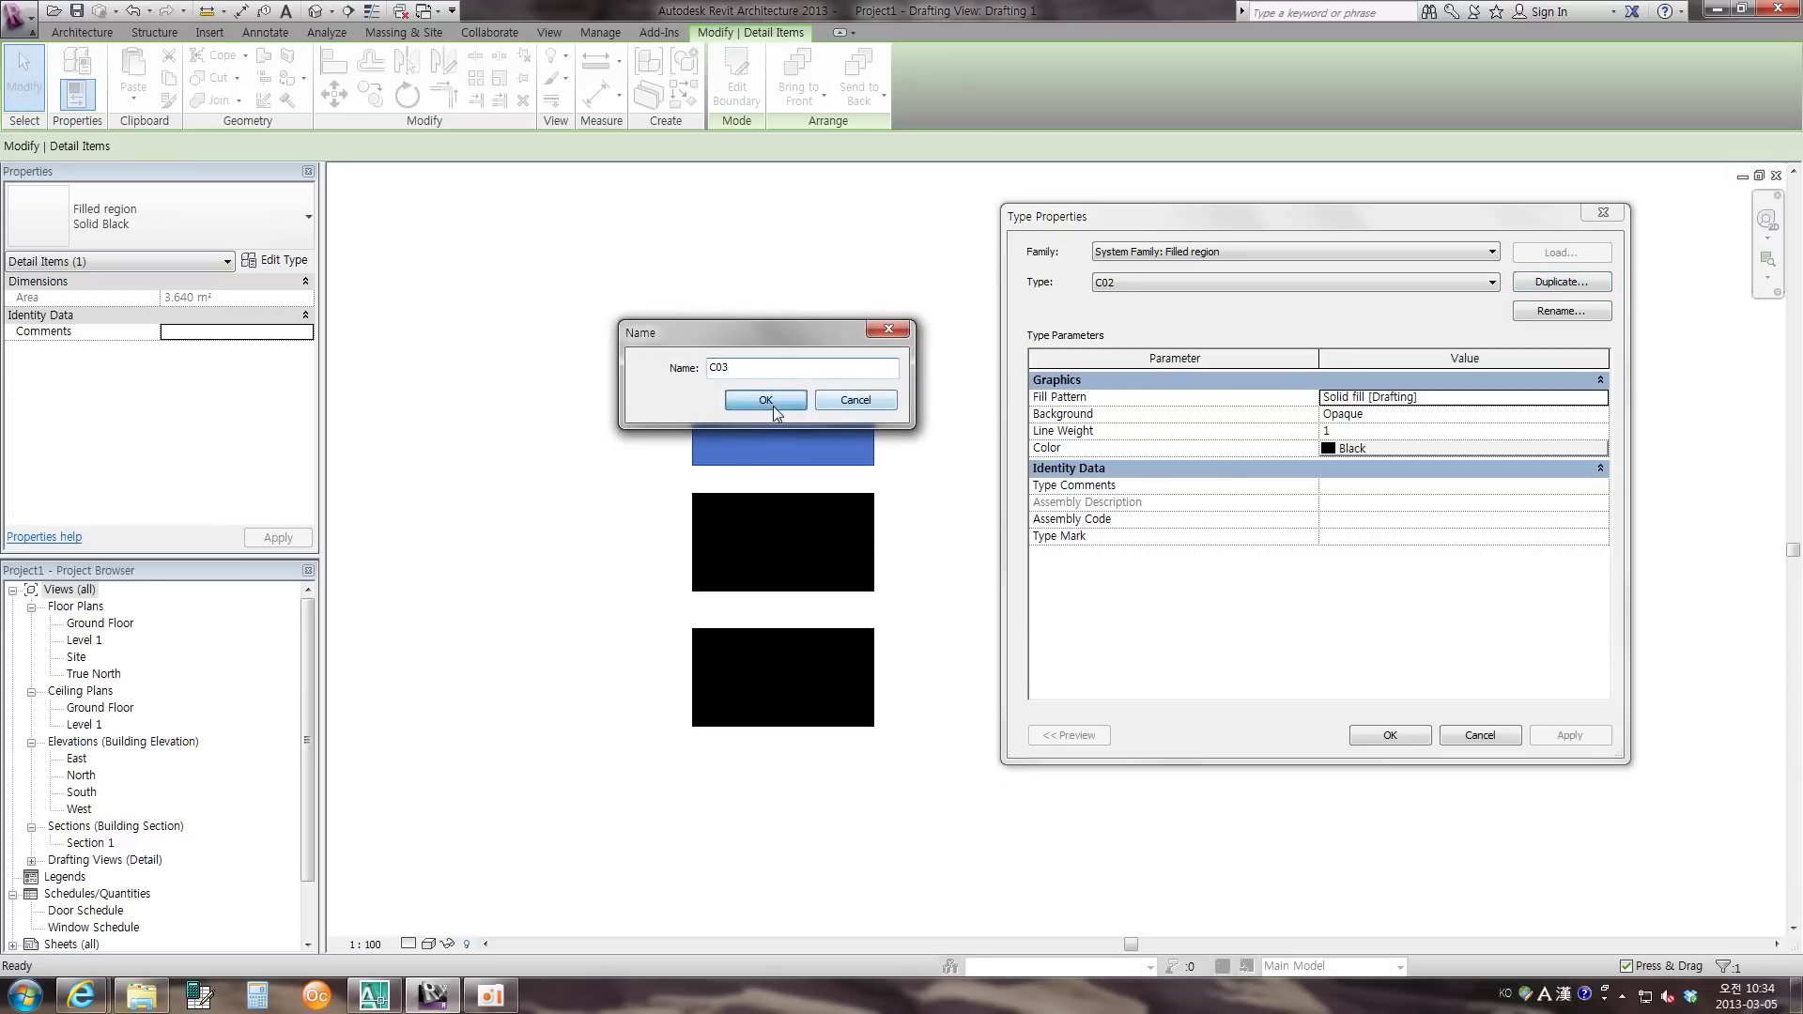
click(765, 400)
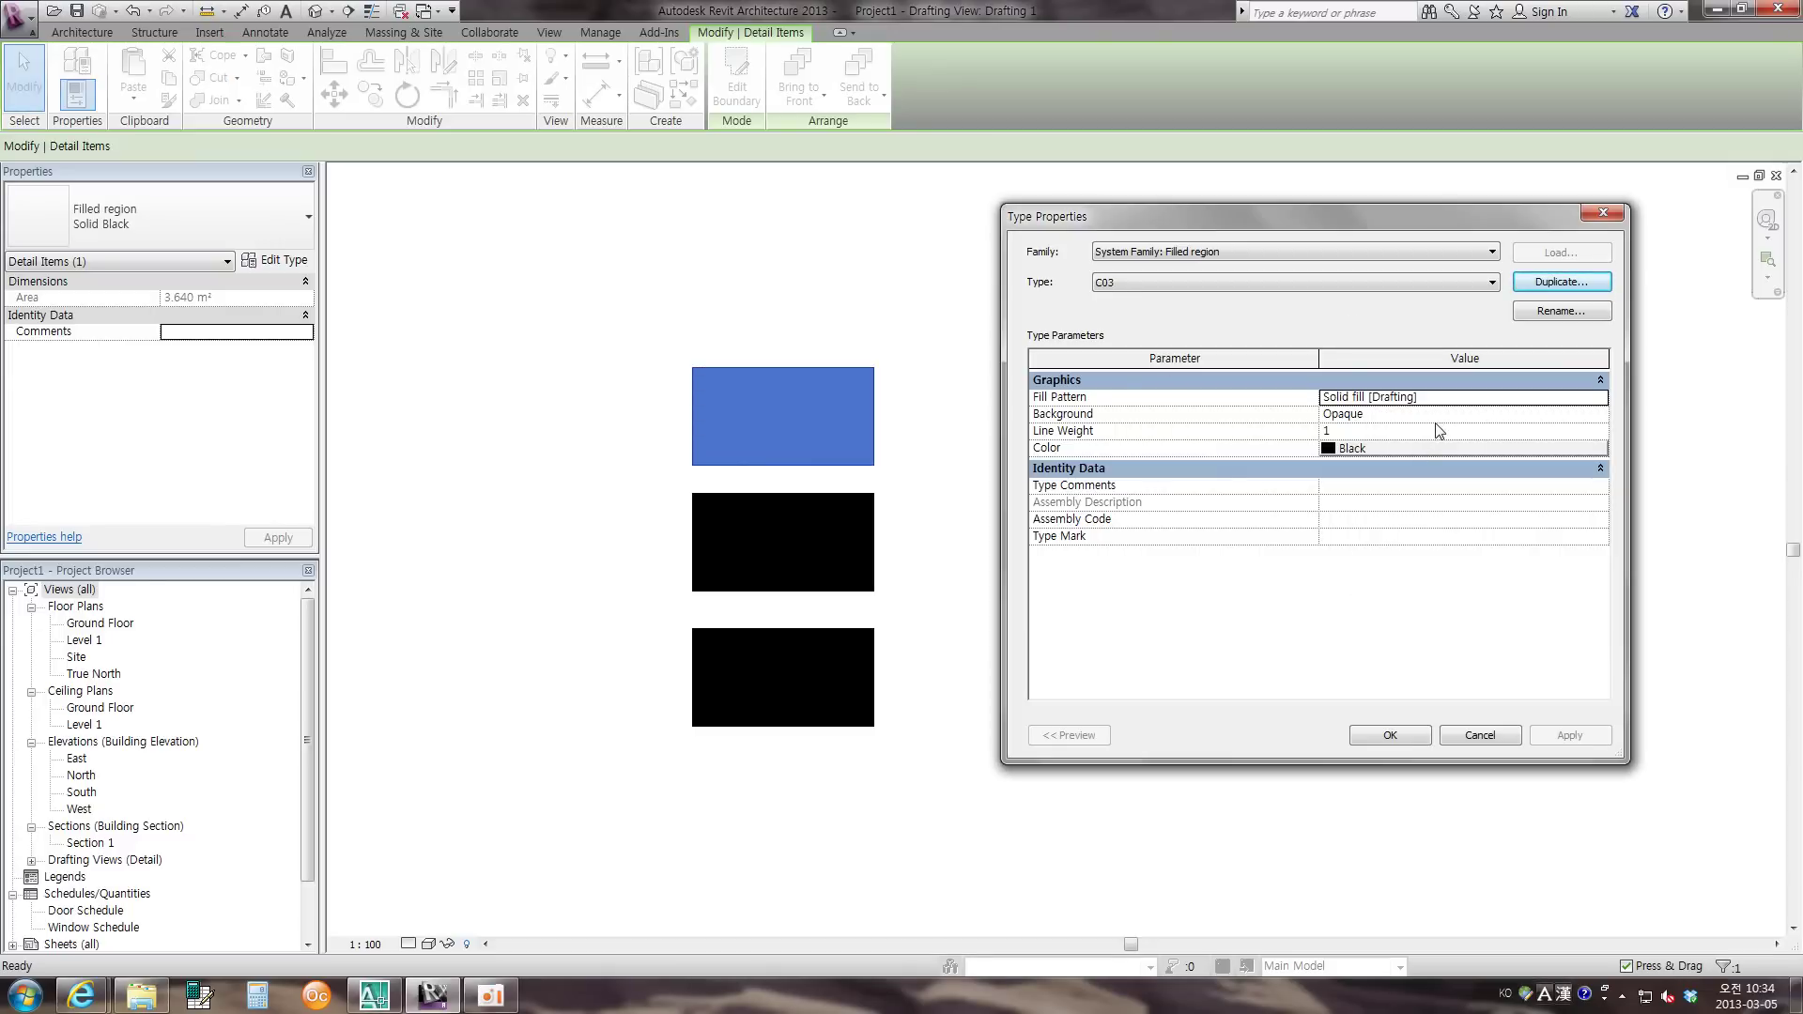
click(1470, 282)
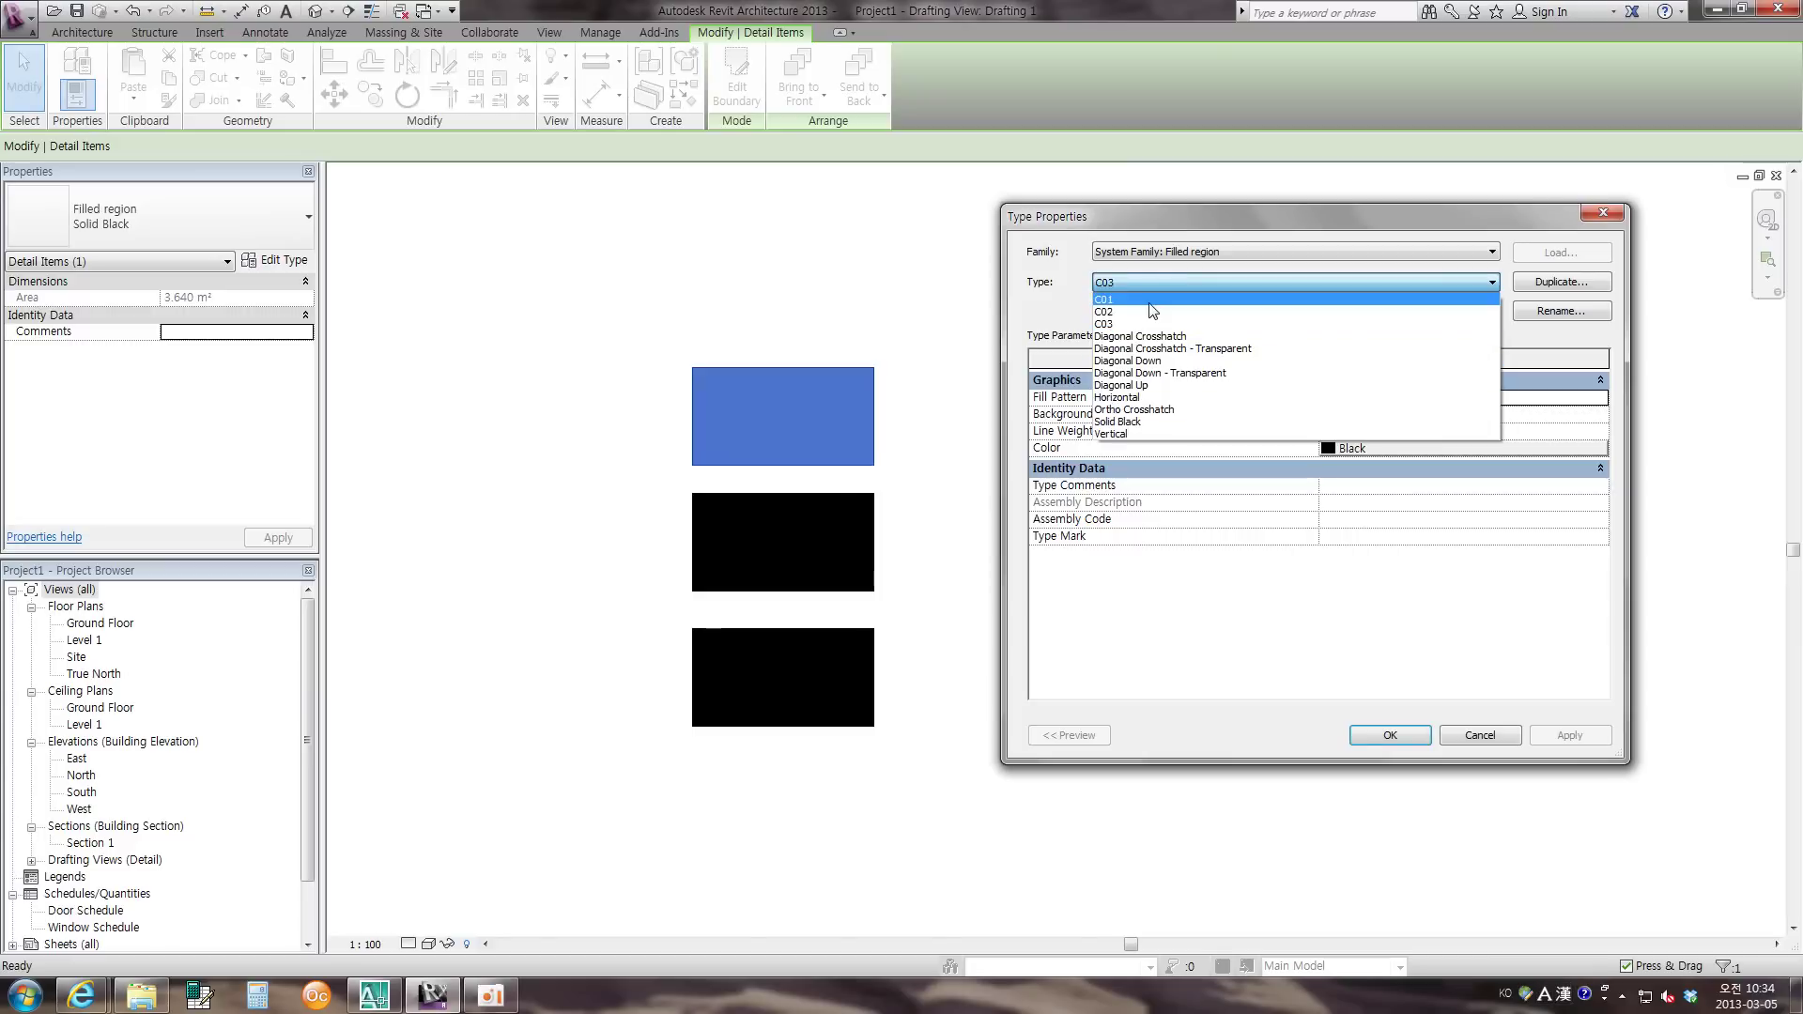
- Switch to type C01 and import the C01 hatch file as a new custom fill pattern
click(1363, 441)
click(1411, 399)
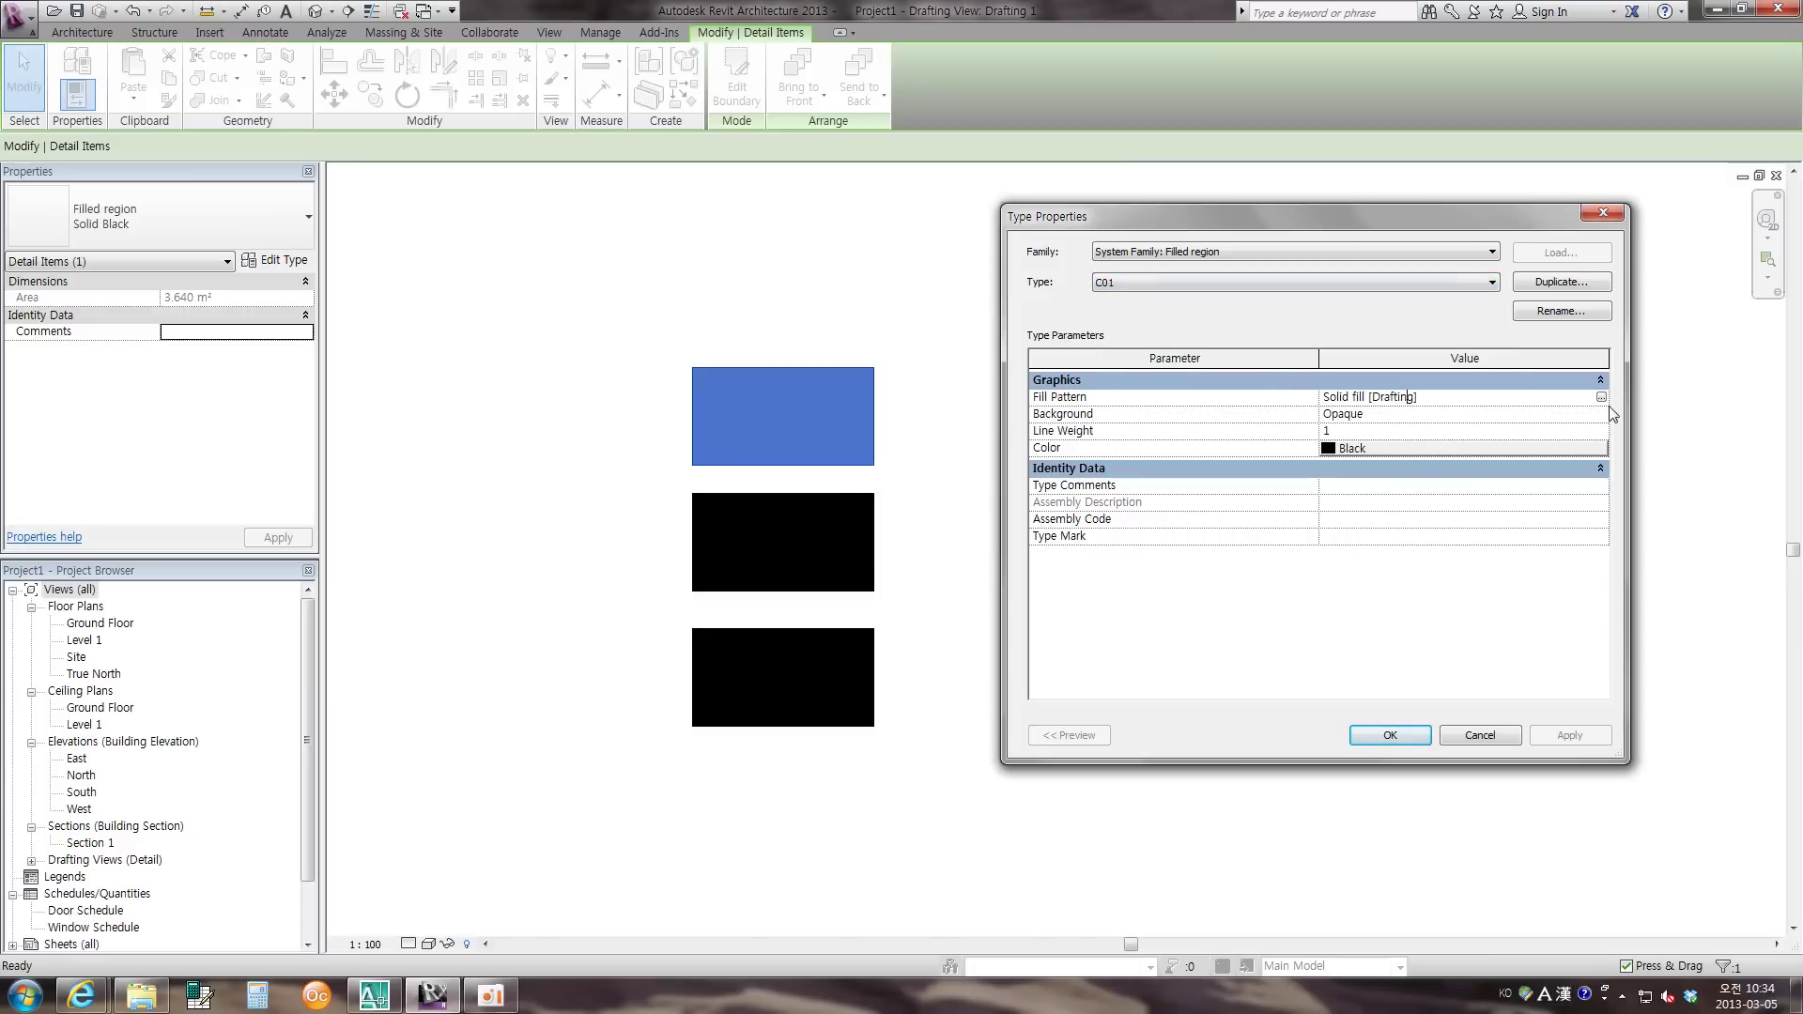
click(1602, 398)
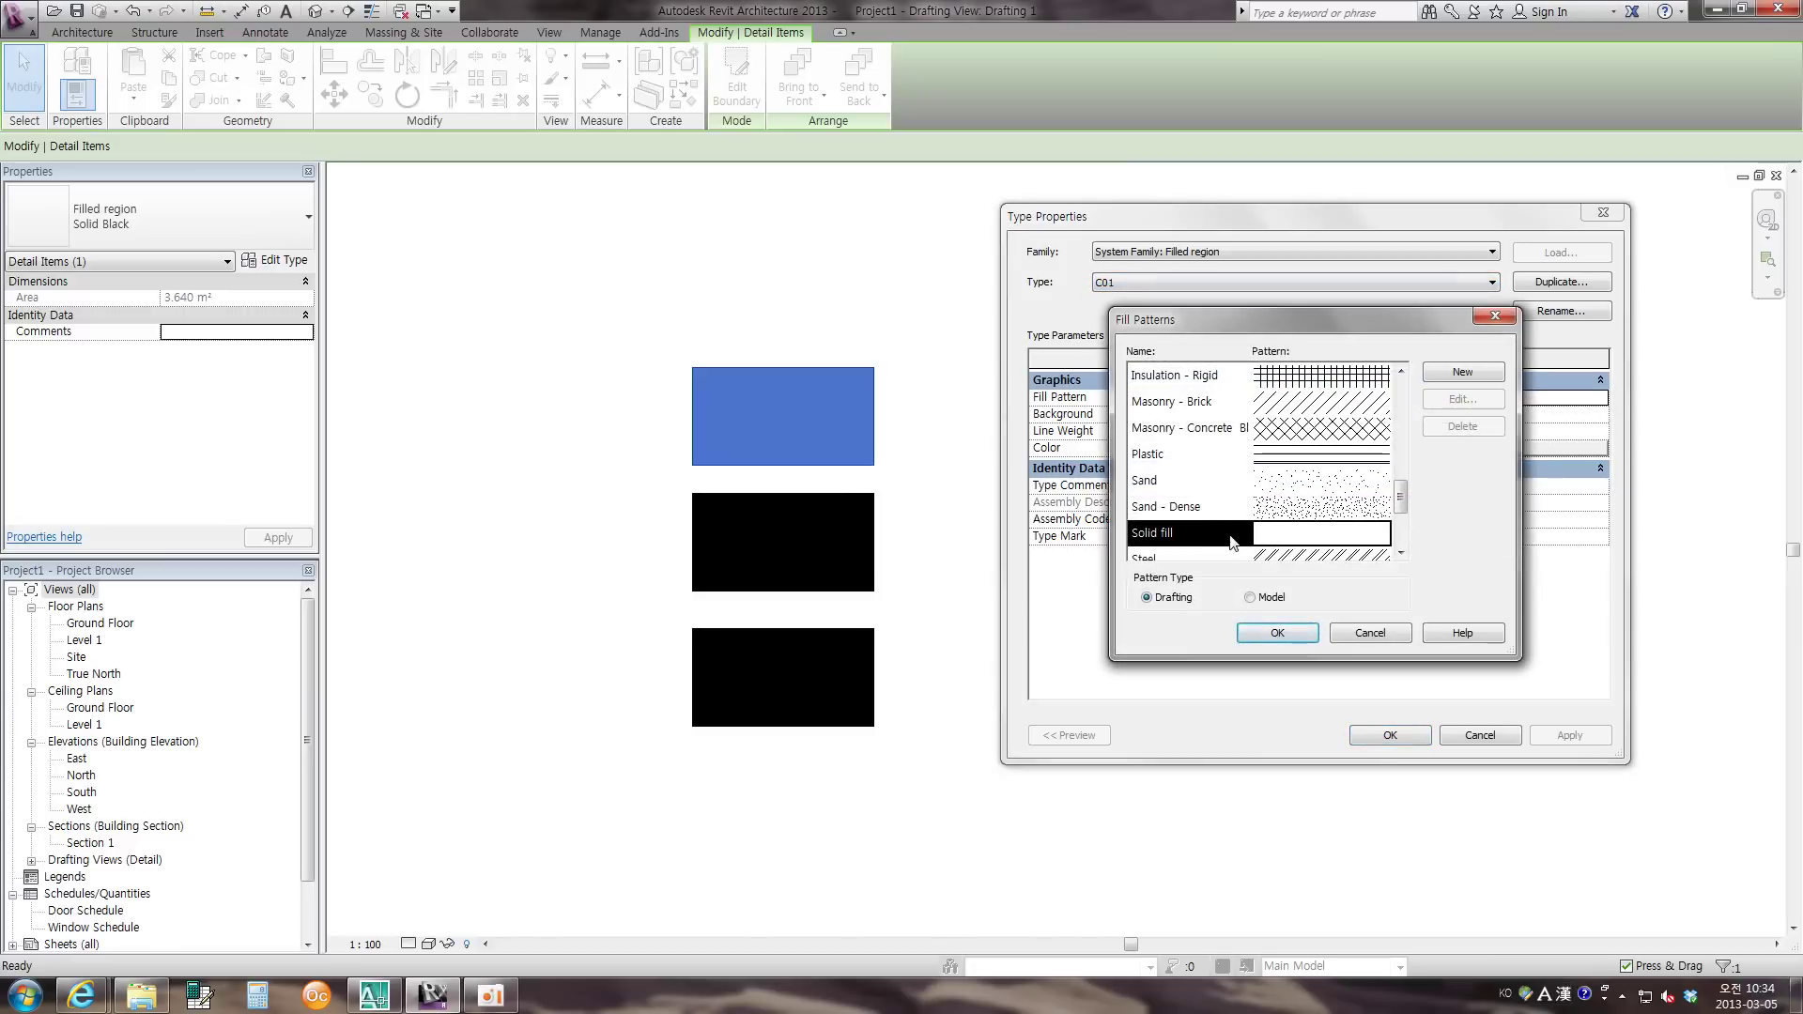
click(1460, 374)
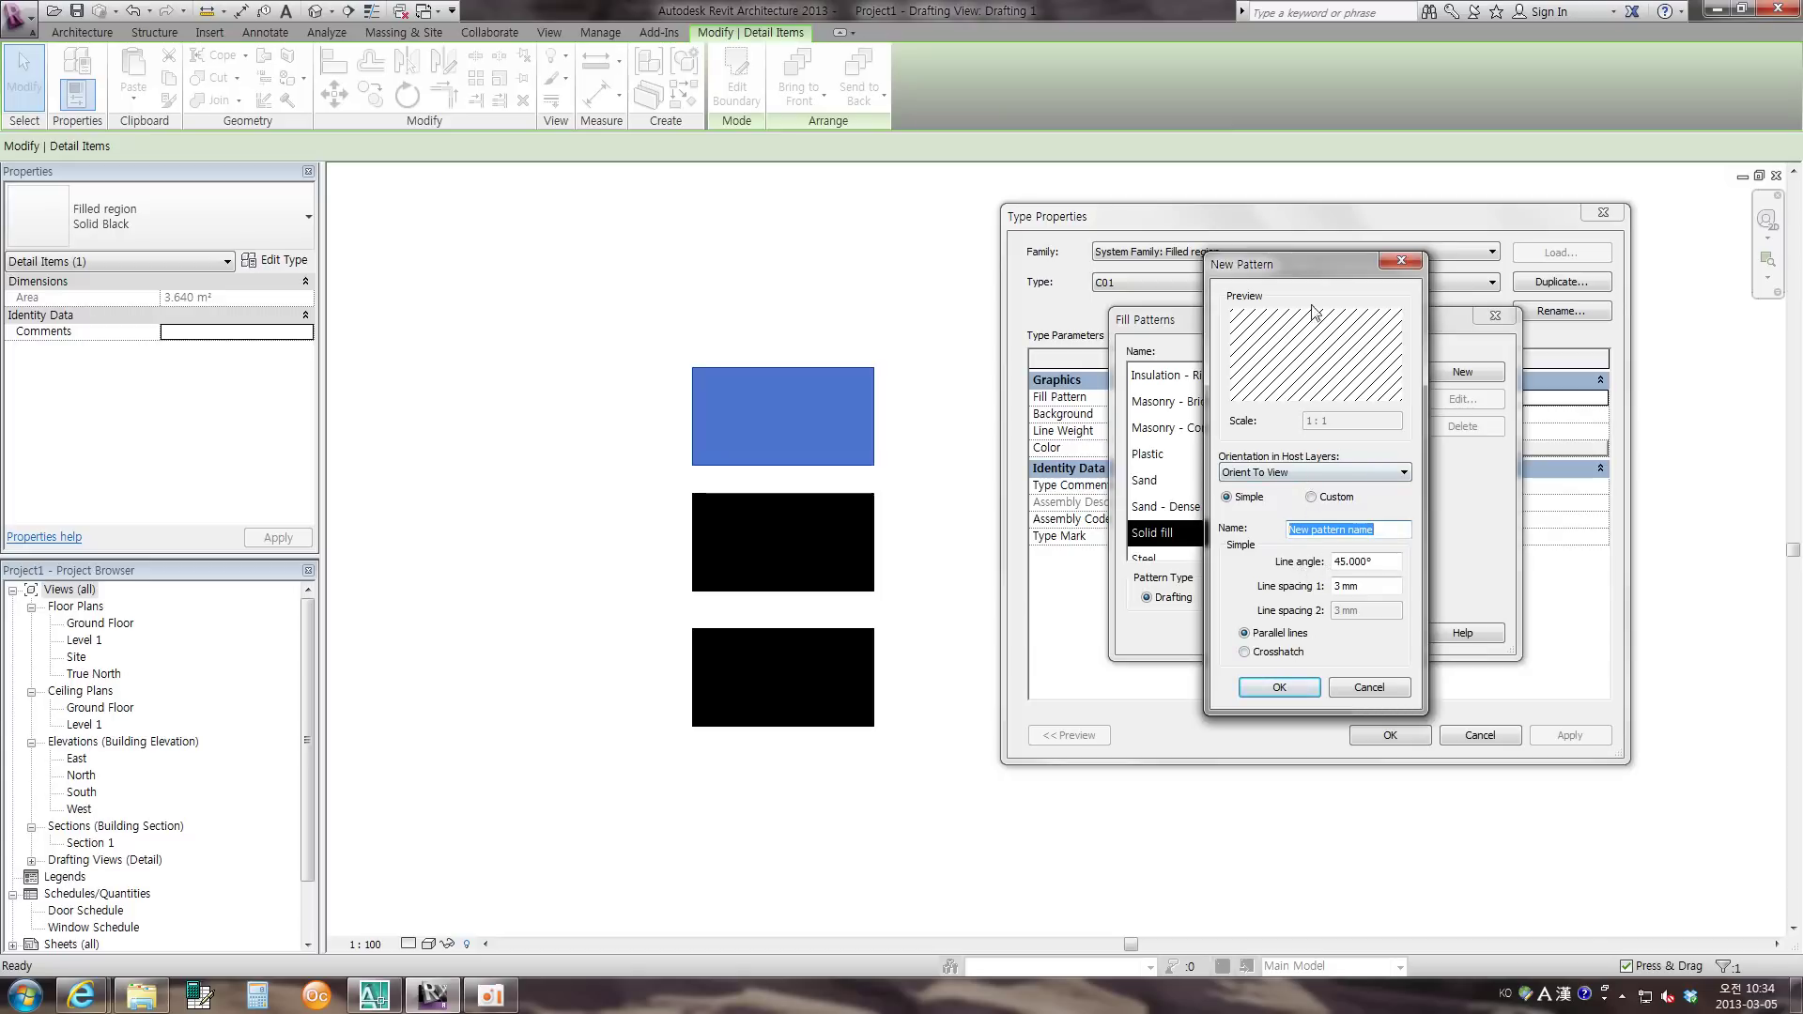
drag(1345, 255, 1433, 205)
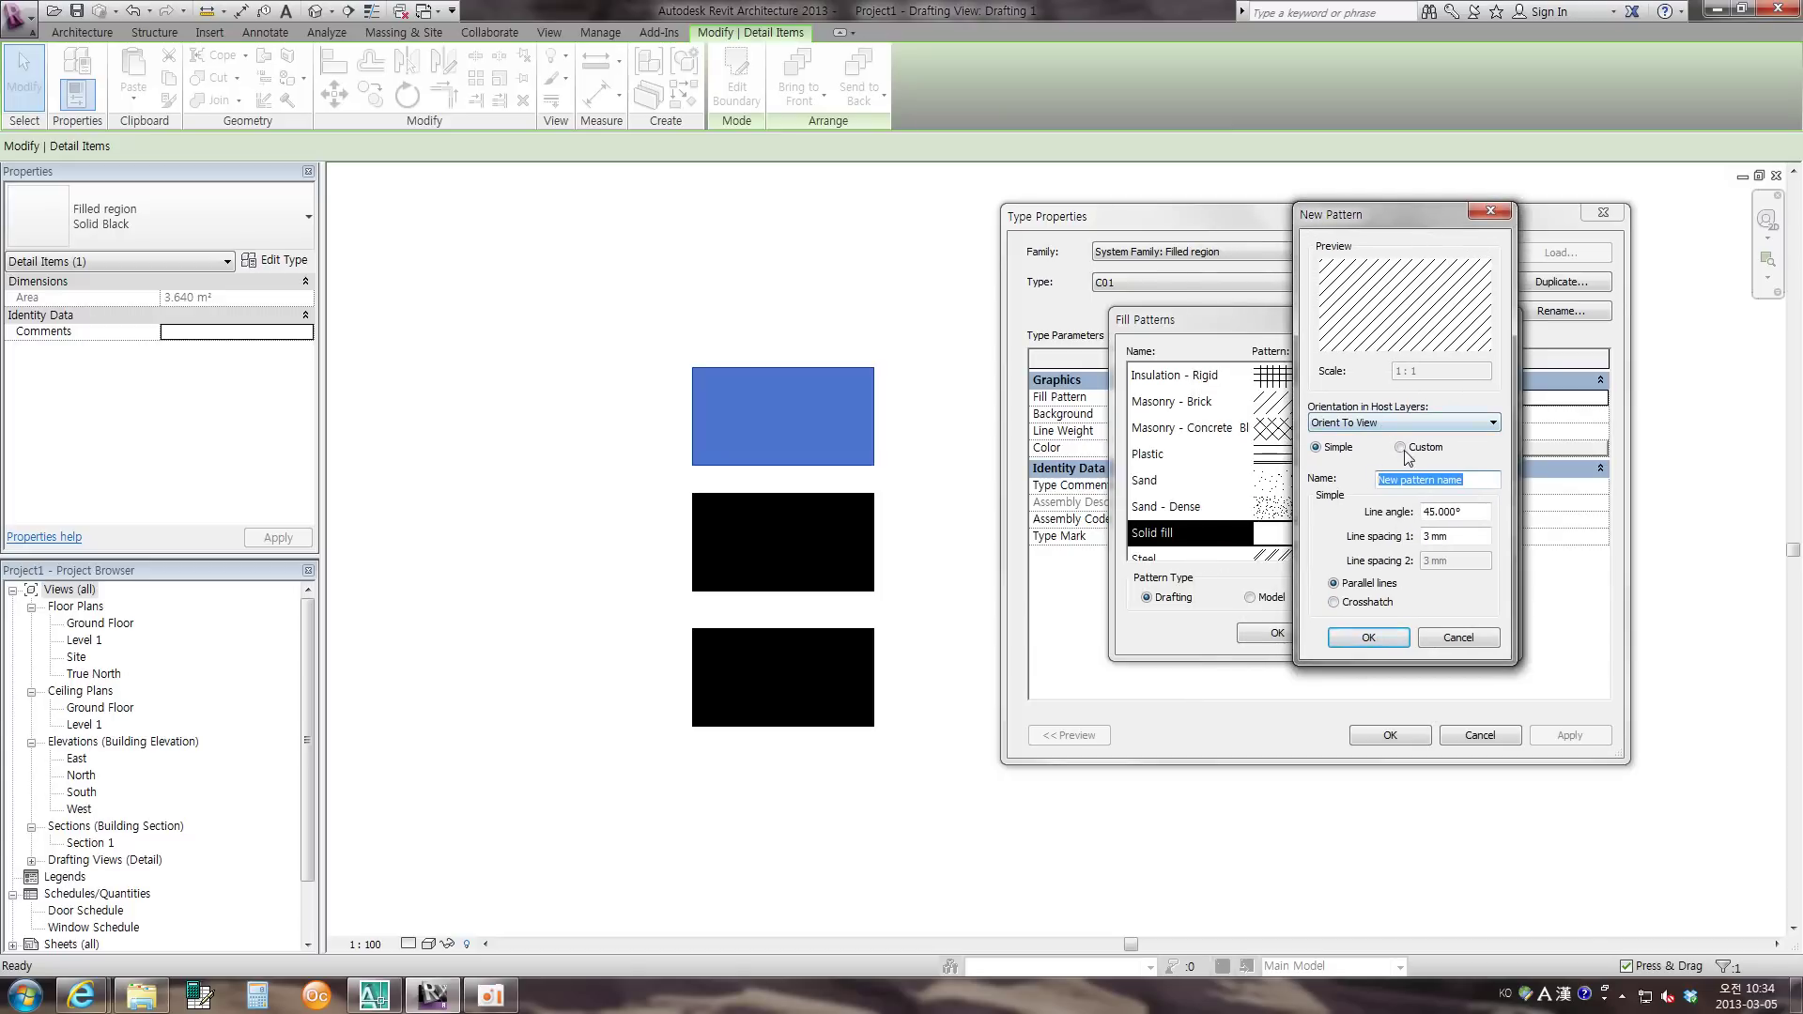
click(1401, 448)
click(1350, 515)
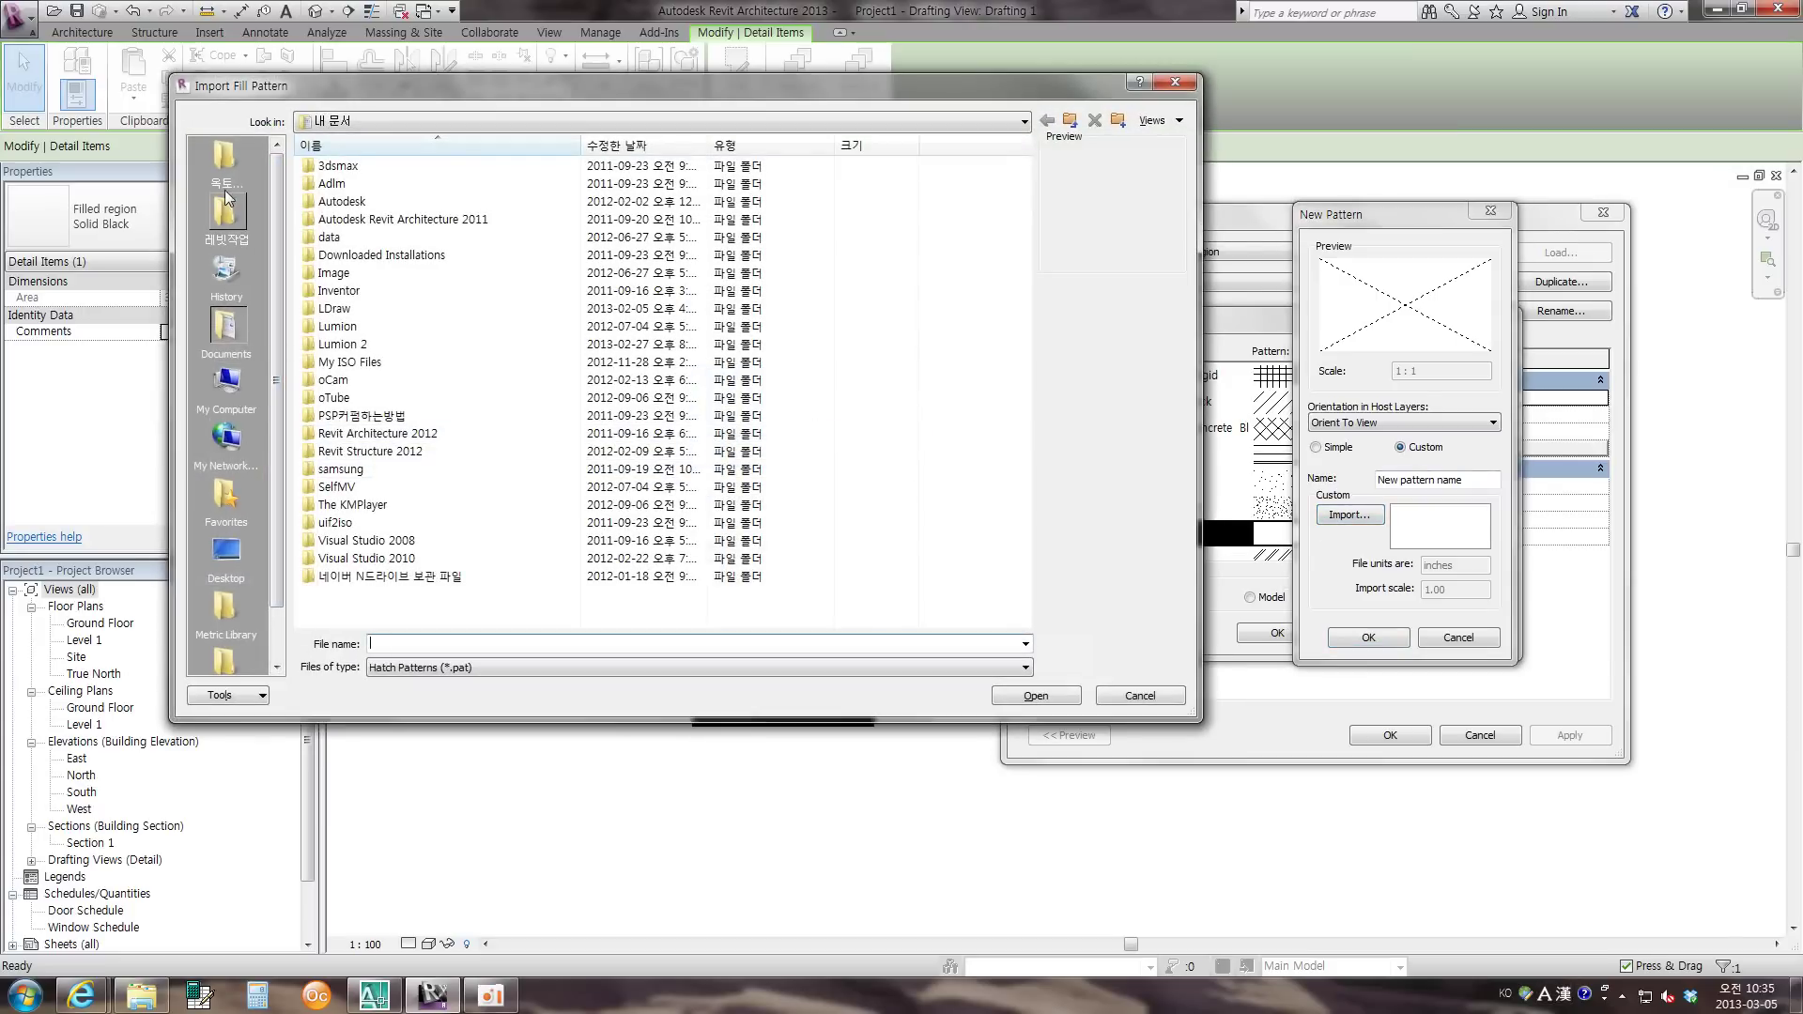
click(222, 157)
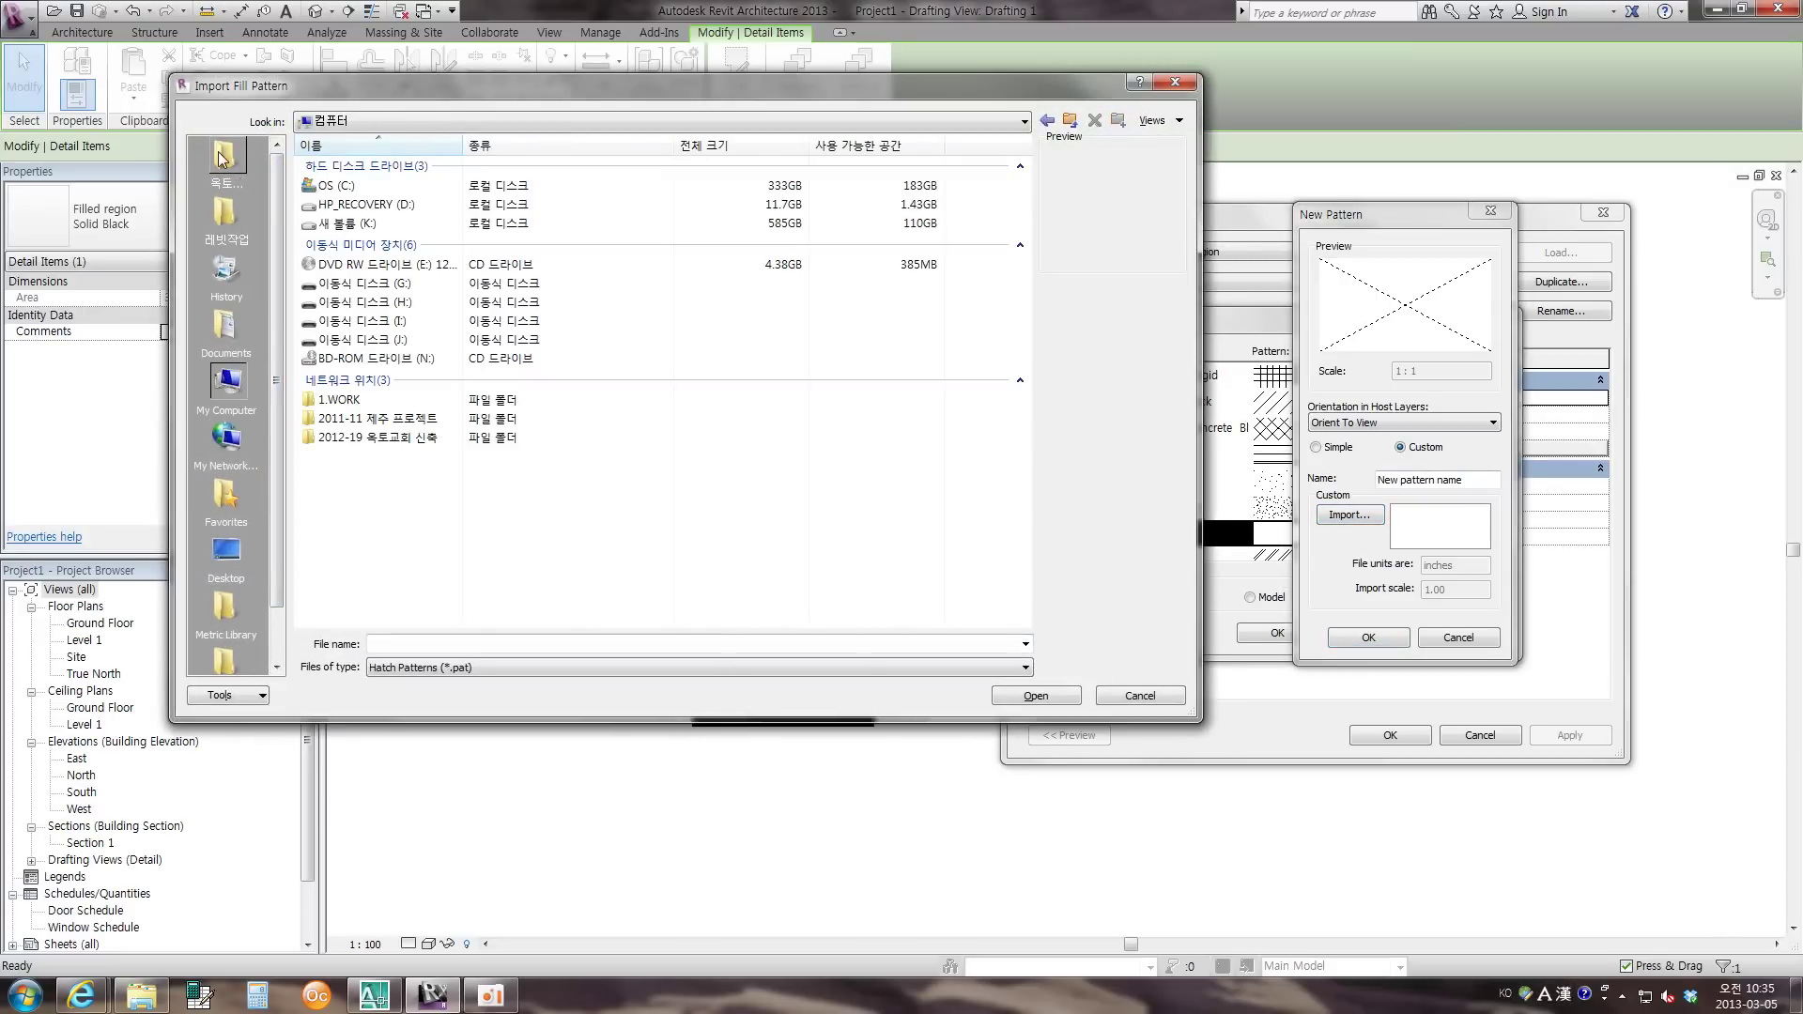
click(222, 157)
click(331, 166)
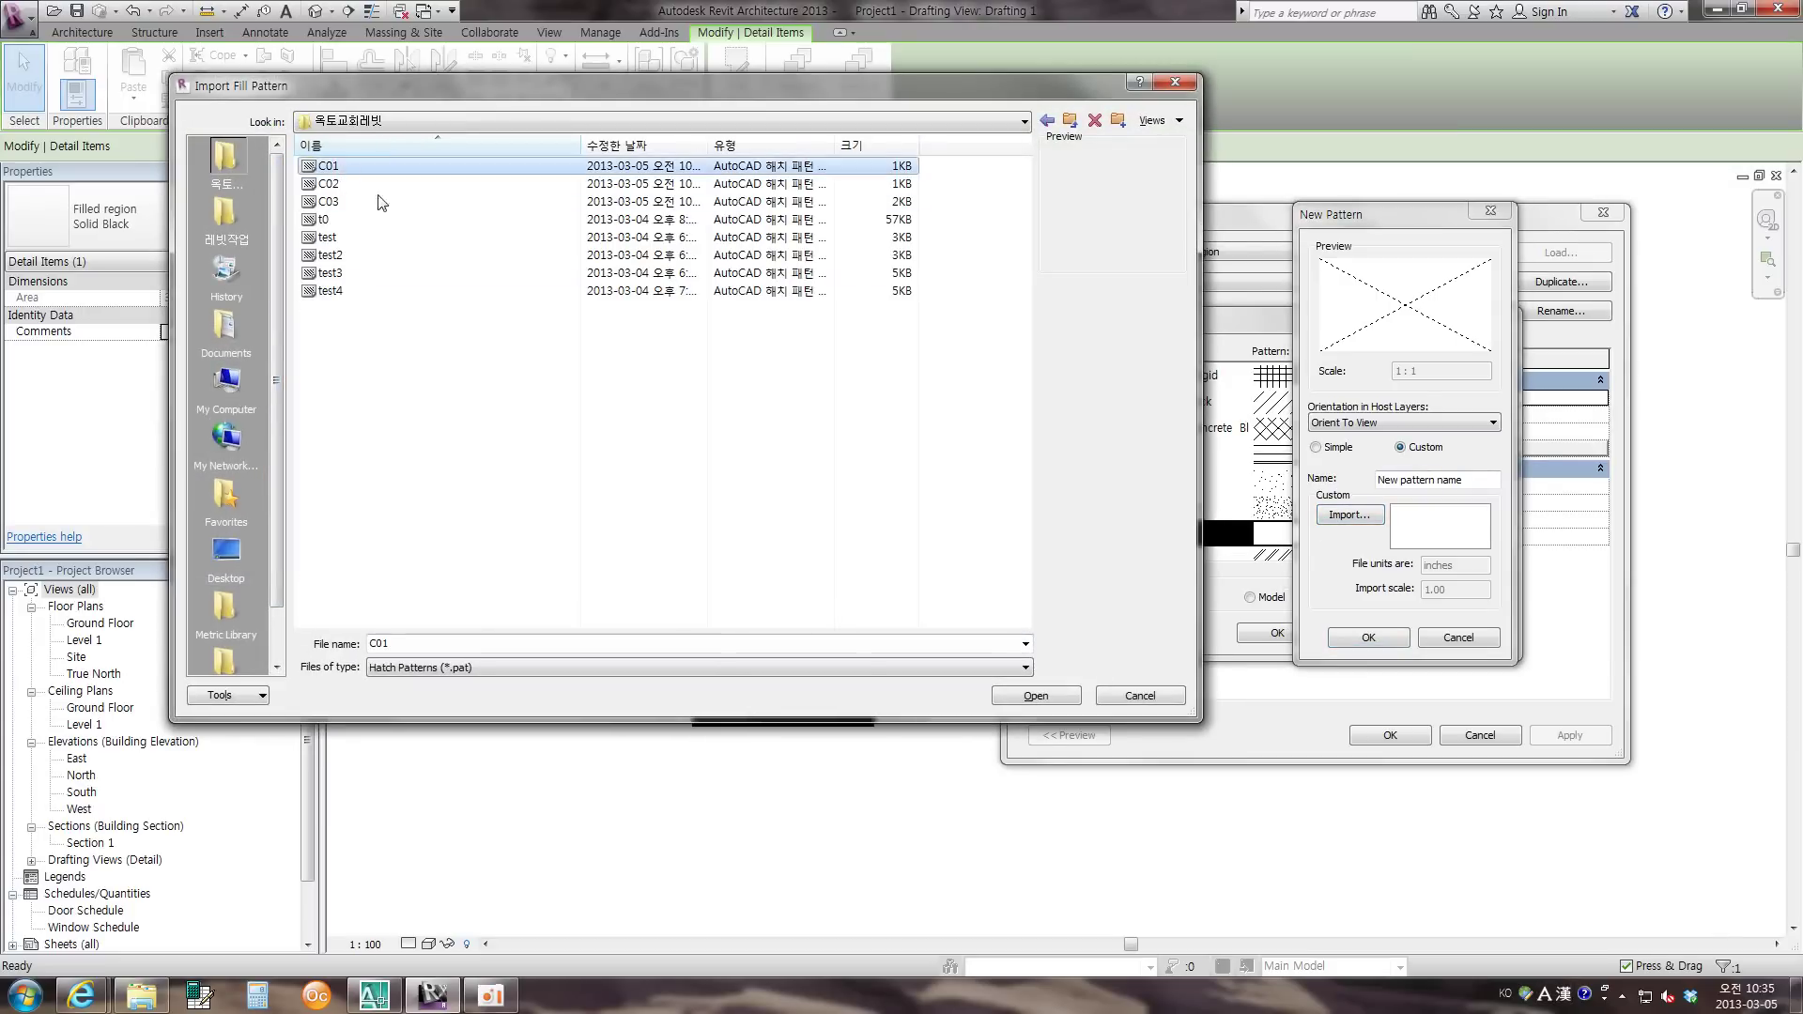
click(1015, 697)
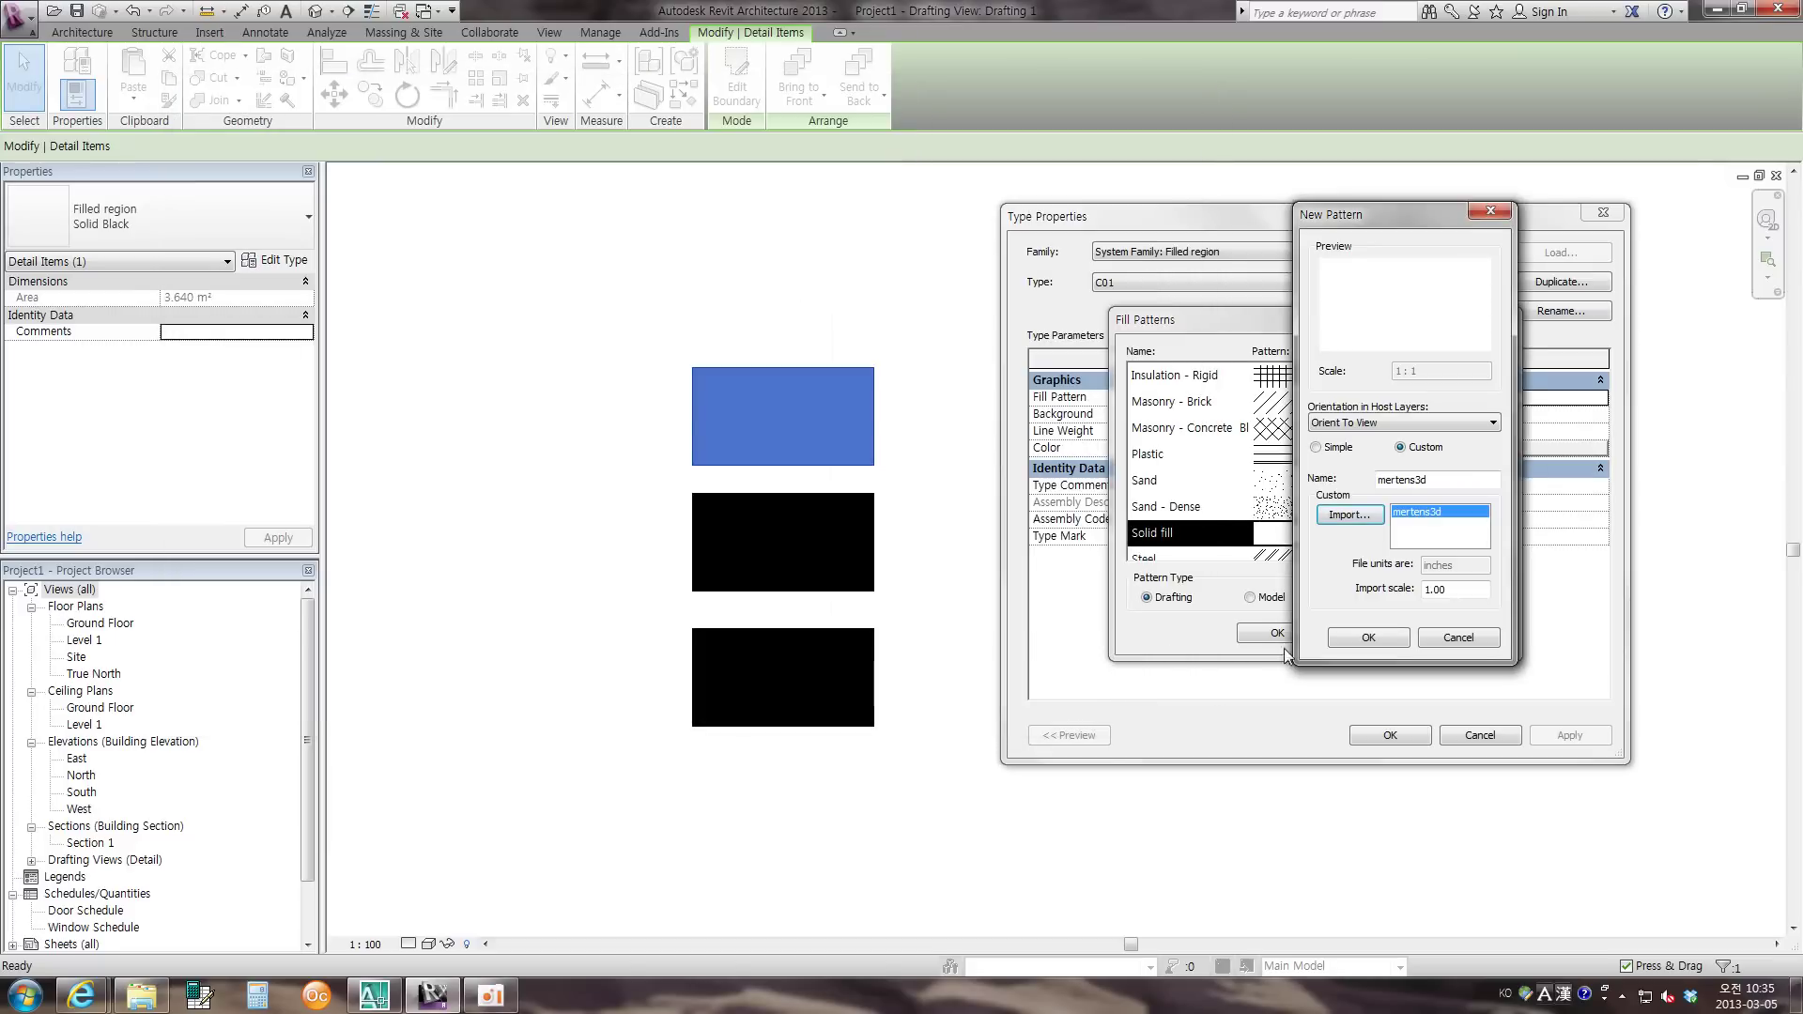
- Set the import scale to 0.01 and apply the mertens3d pattern to type C01
drag(1475, 592, 1366, 602)
text(0.01)
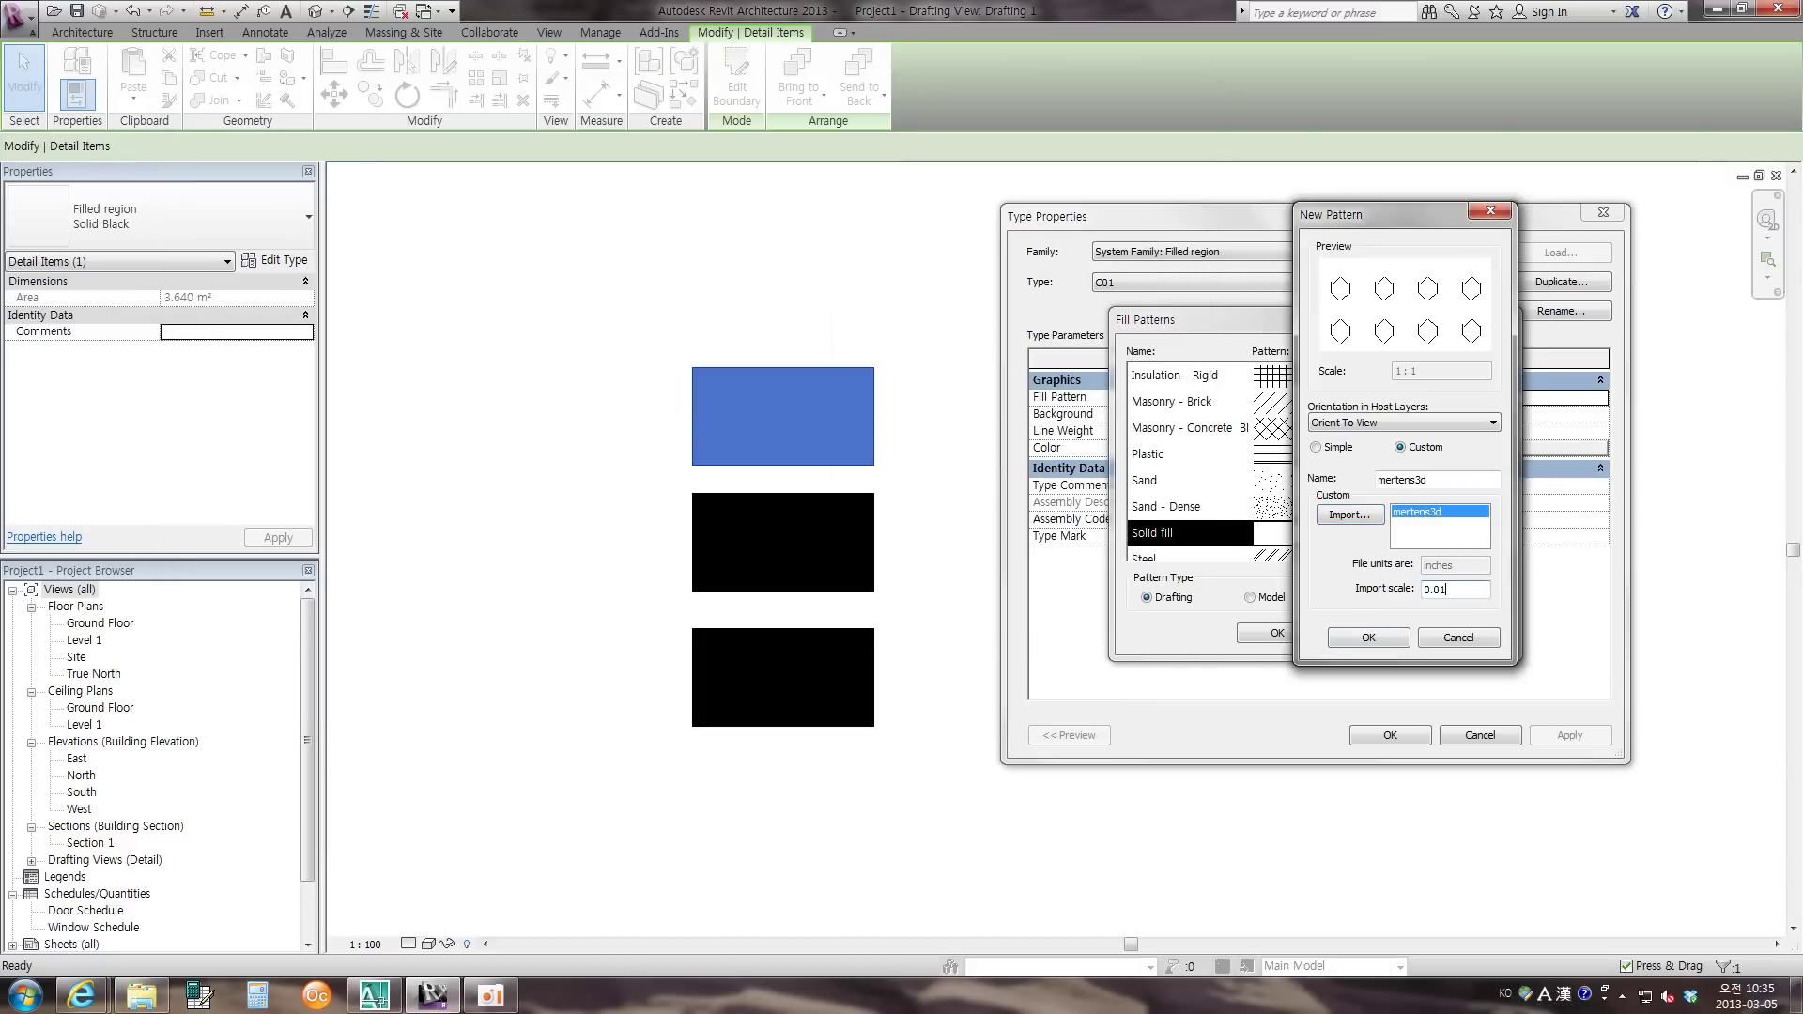
click(1399, 638)
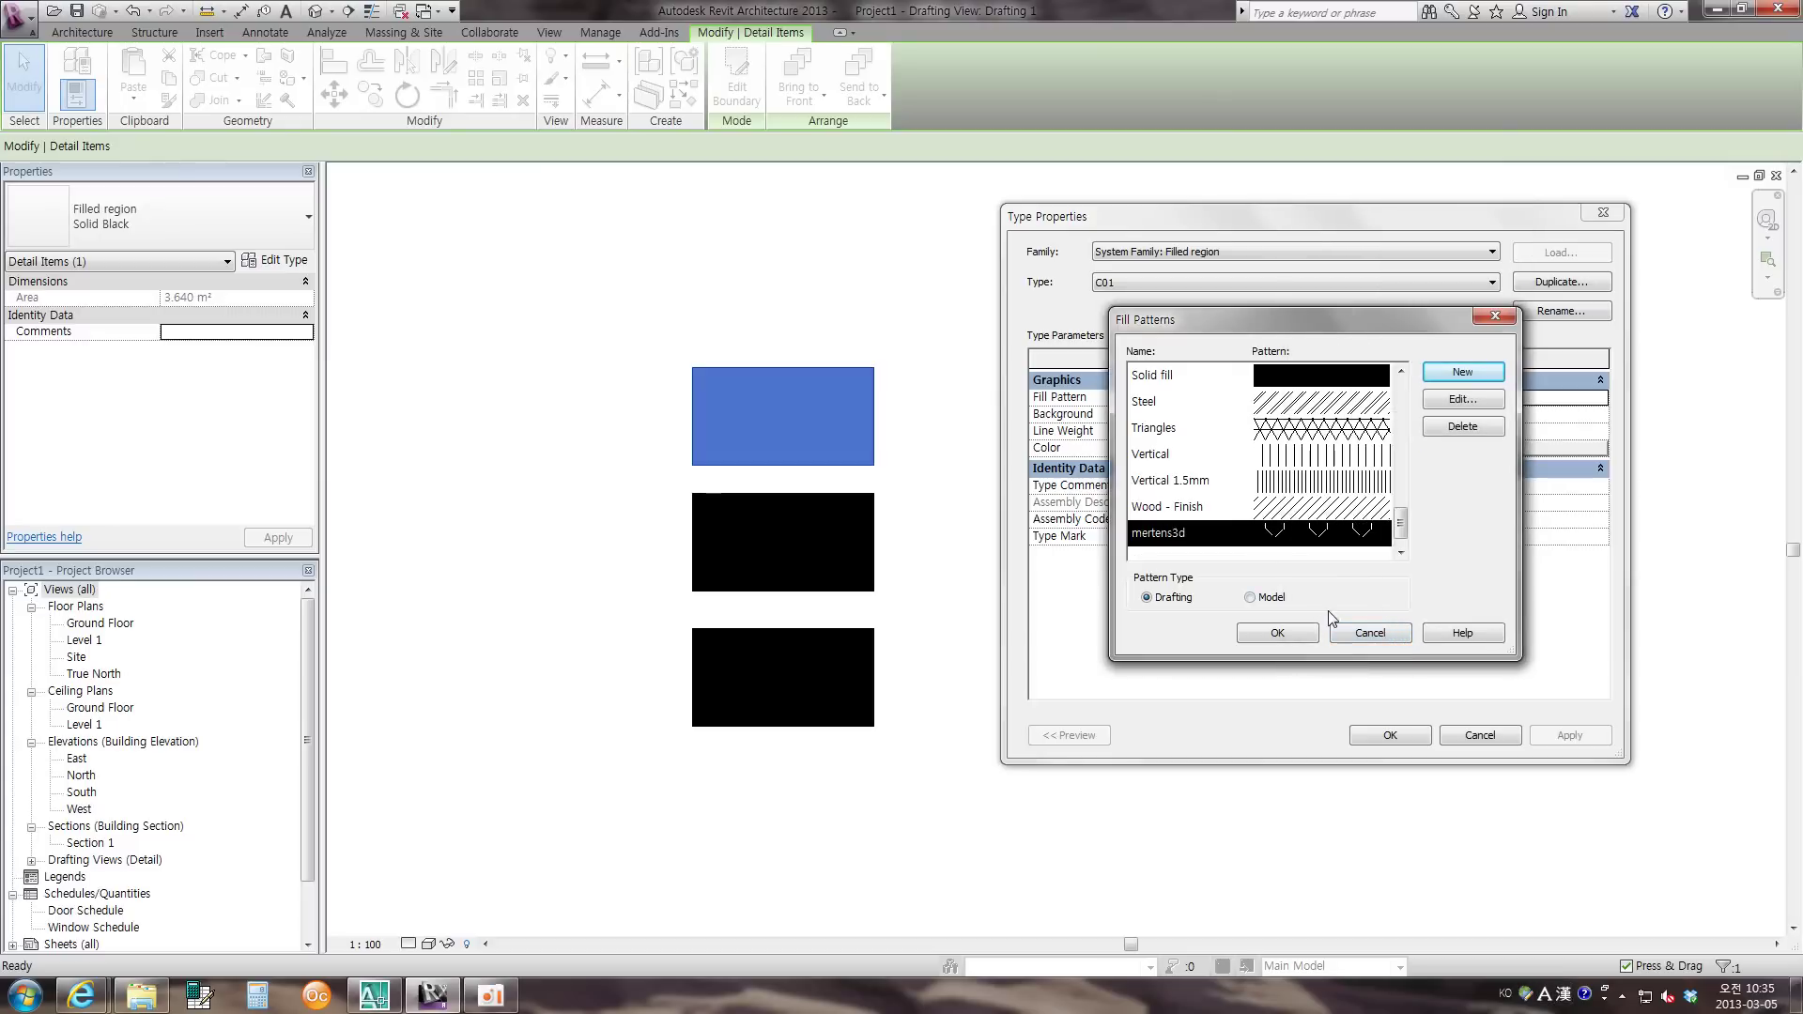
click(1277, 636)
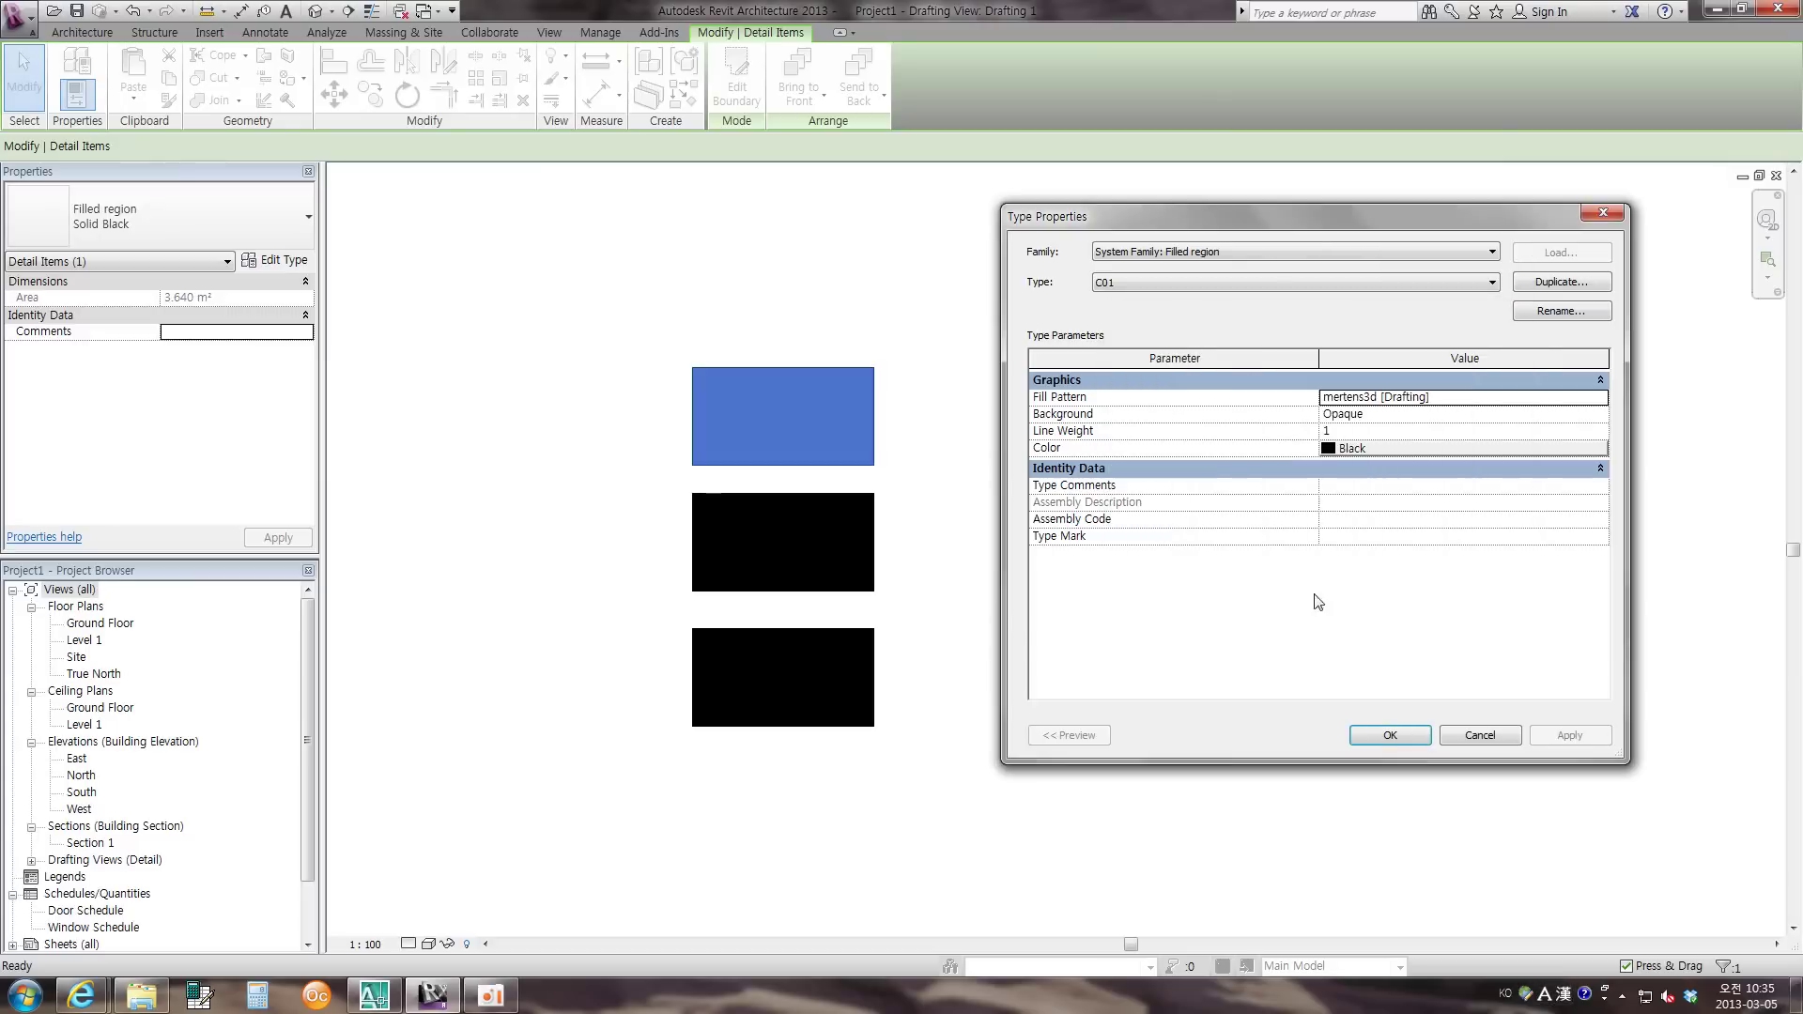
click(1390, 735)
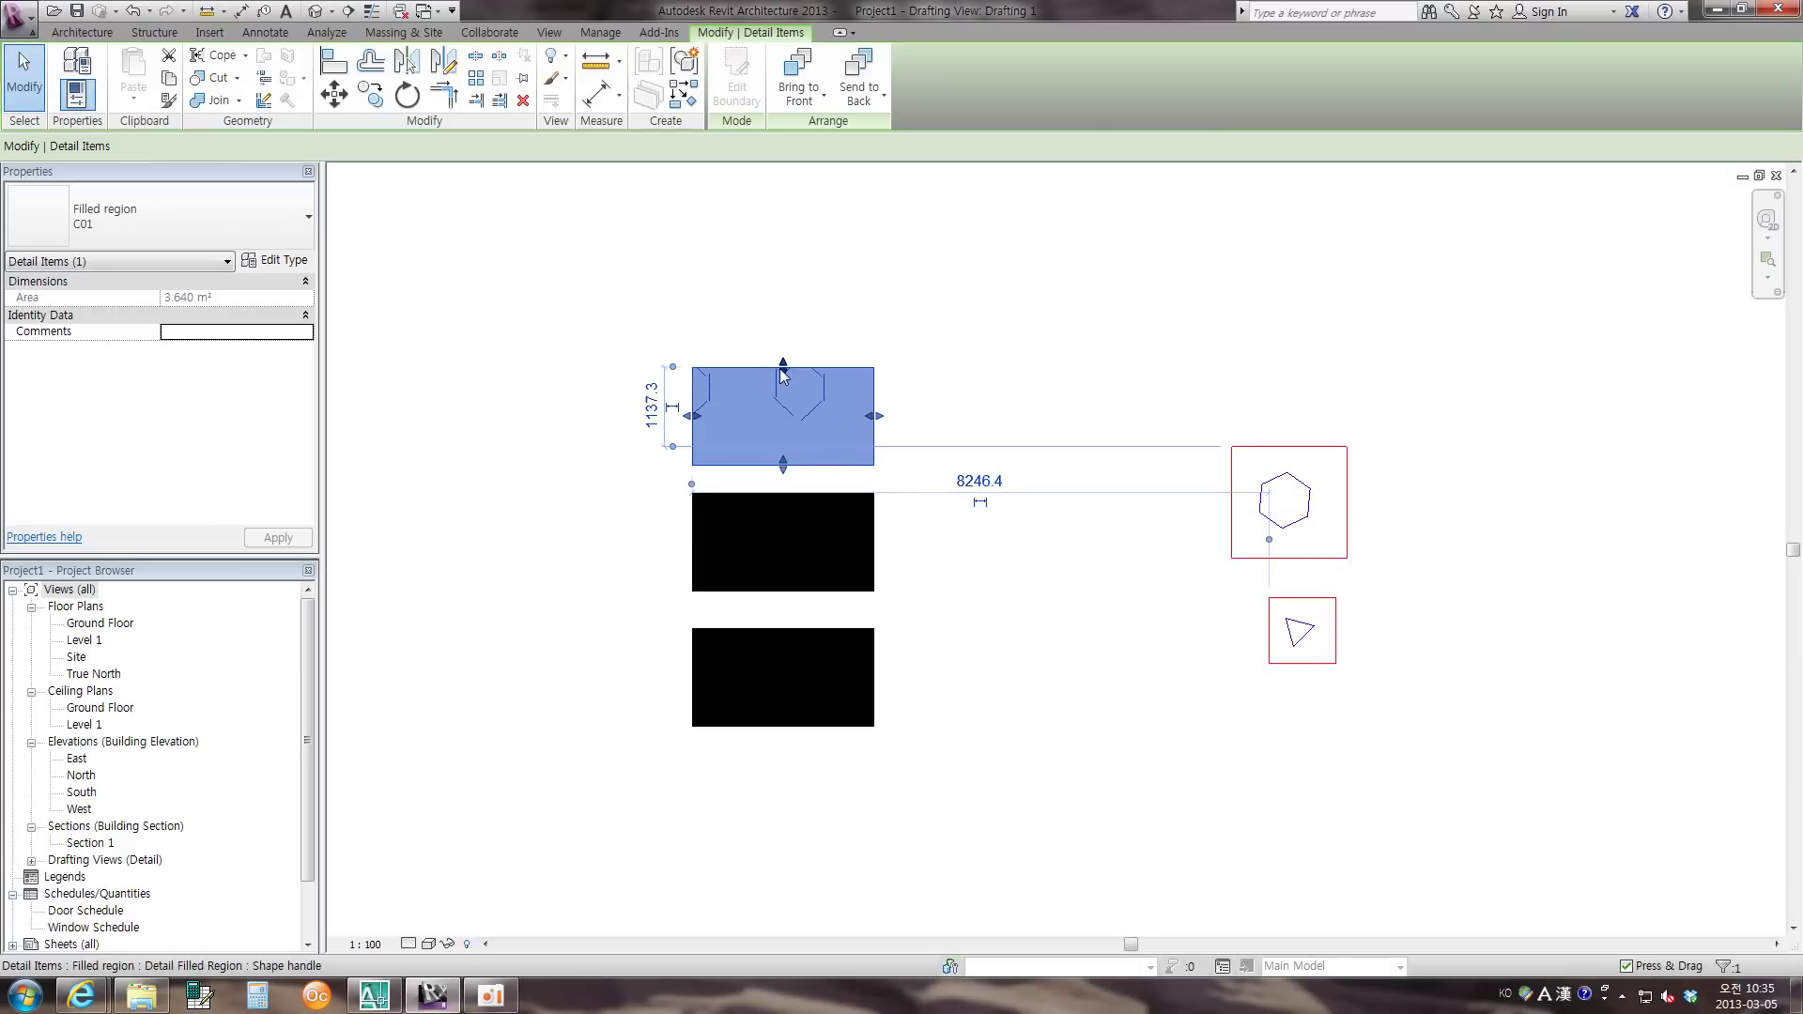
- Stretch the hexagon region to 2200.0 tall and wide enough for two full hexagons
drag(784, 363, 784, 292)
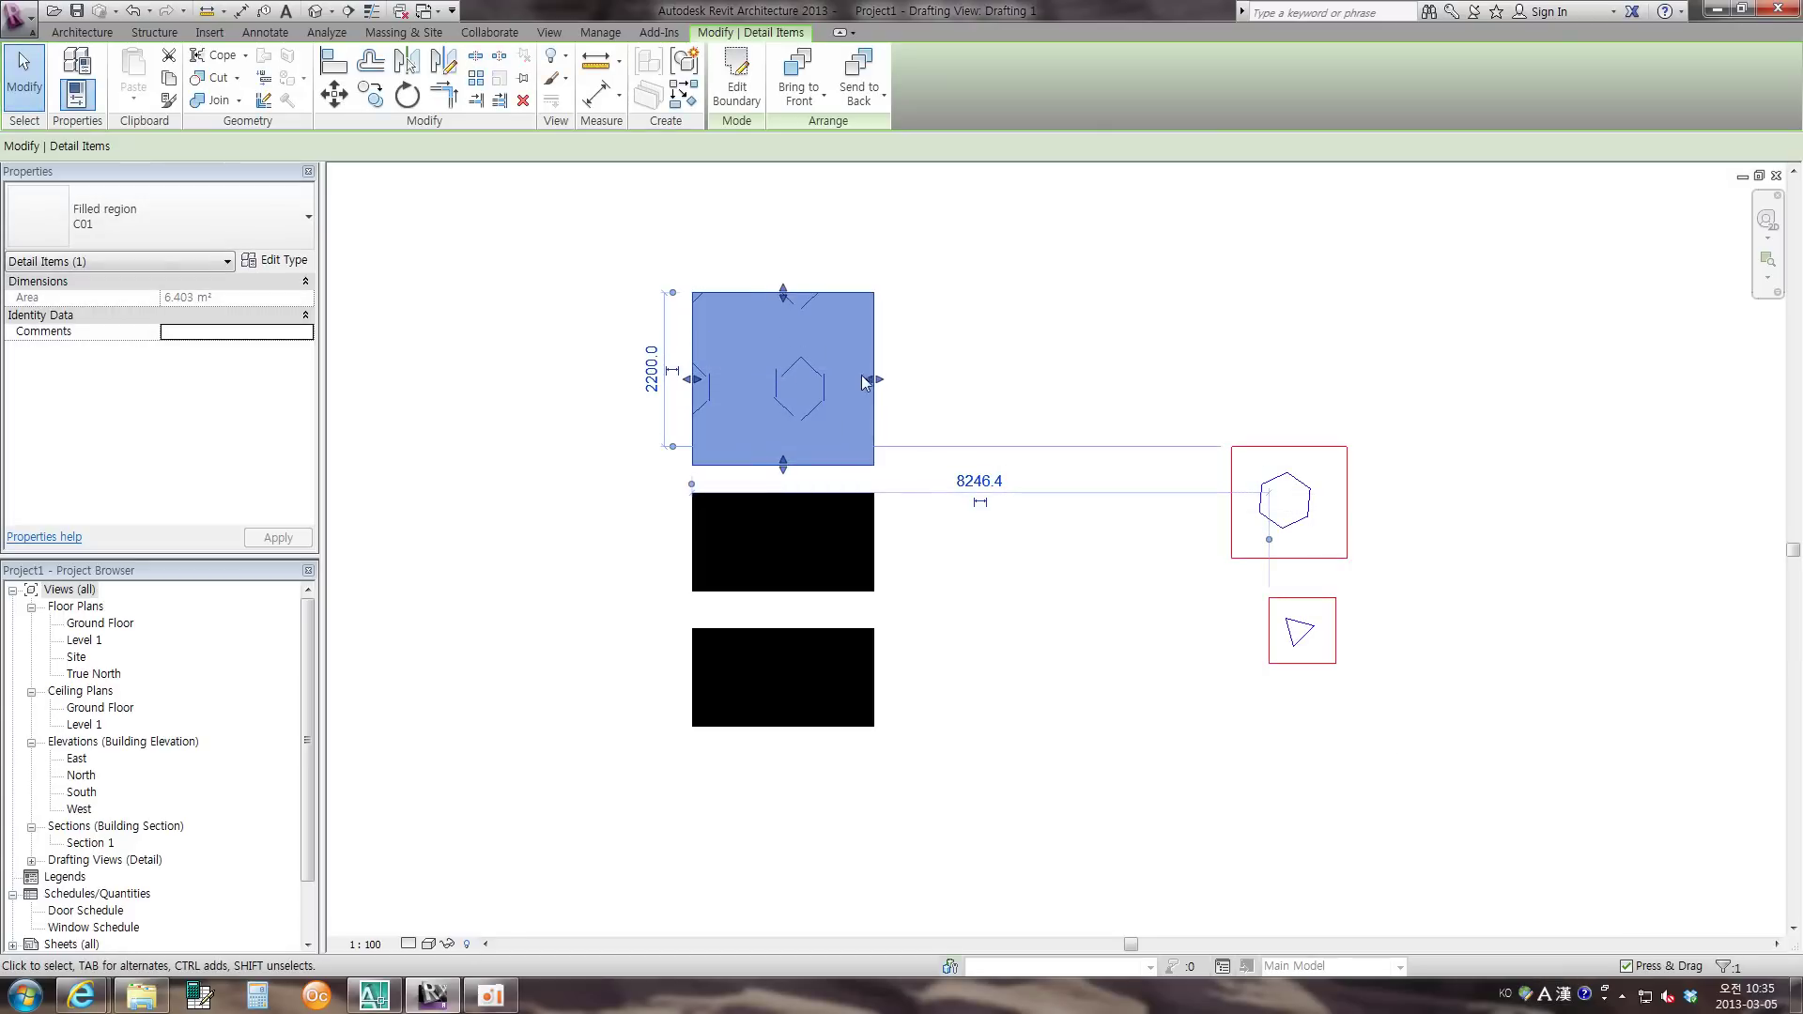
drag(879, 380, 980, 380)
click(1094, 391)
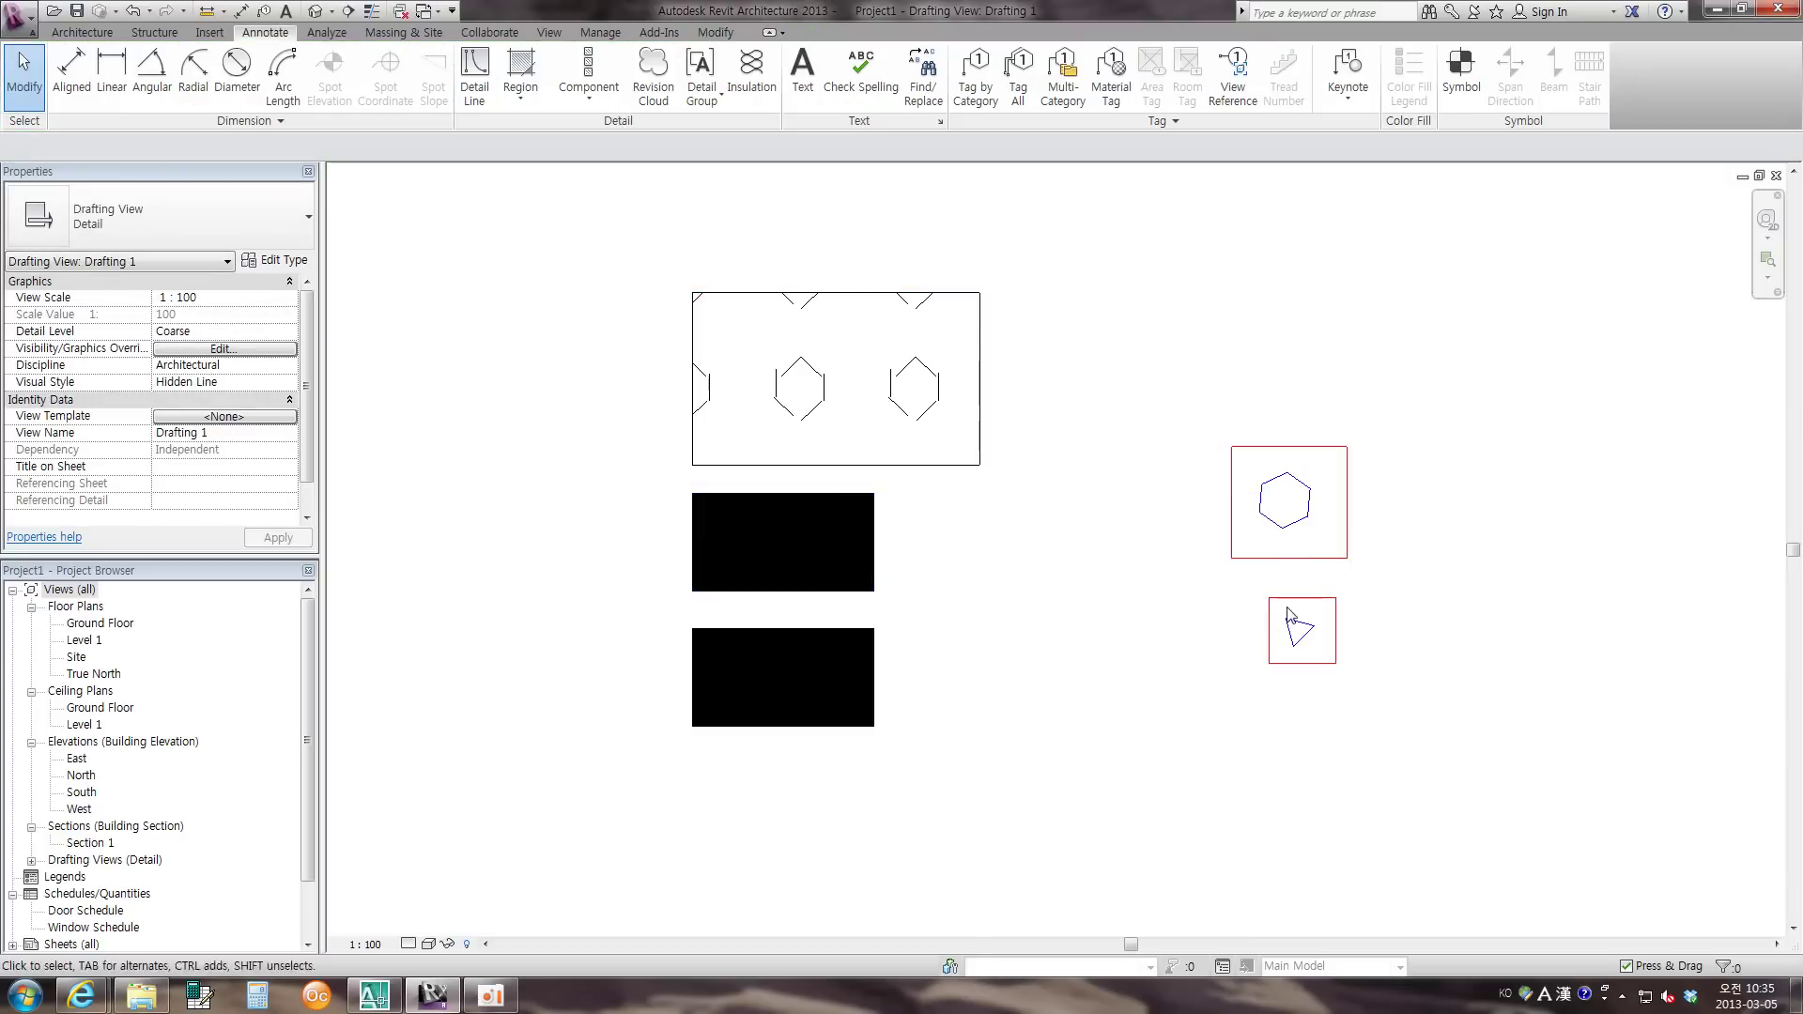
- Switch the middle region to type C02 and start a new custom fill pattern
click(846, 594)
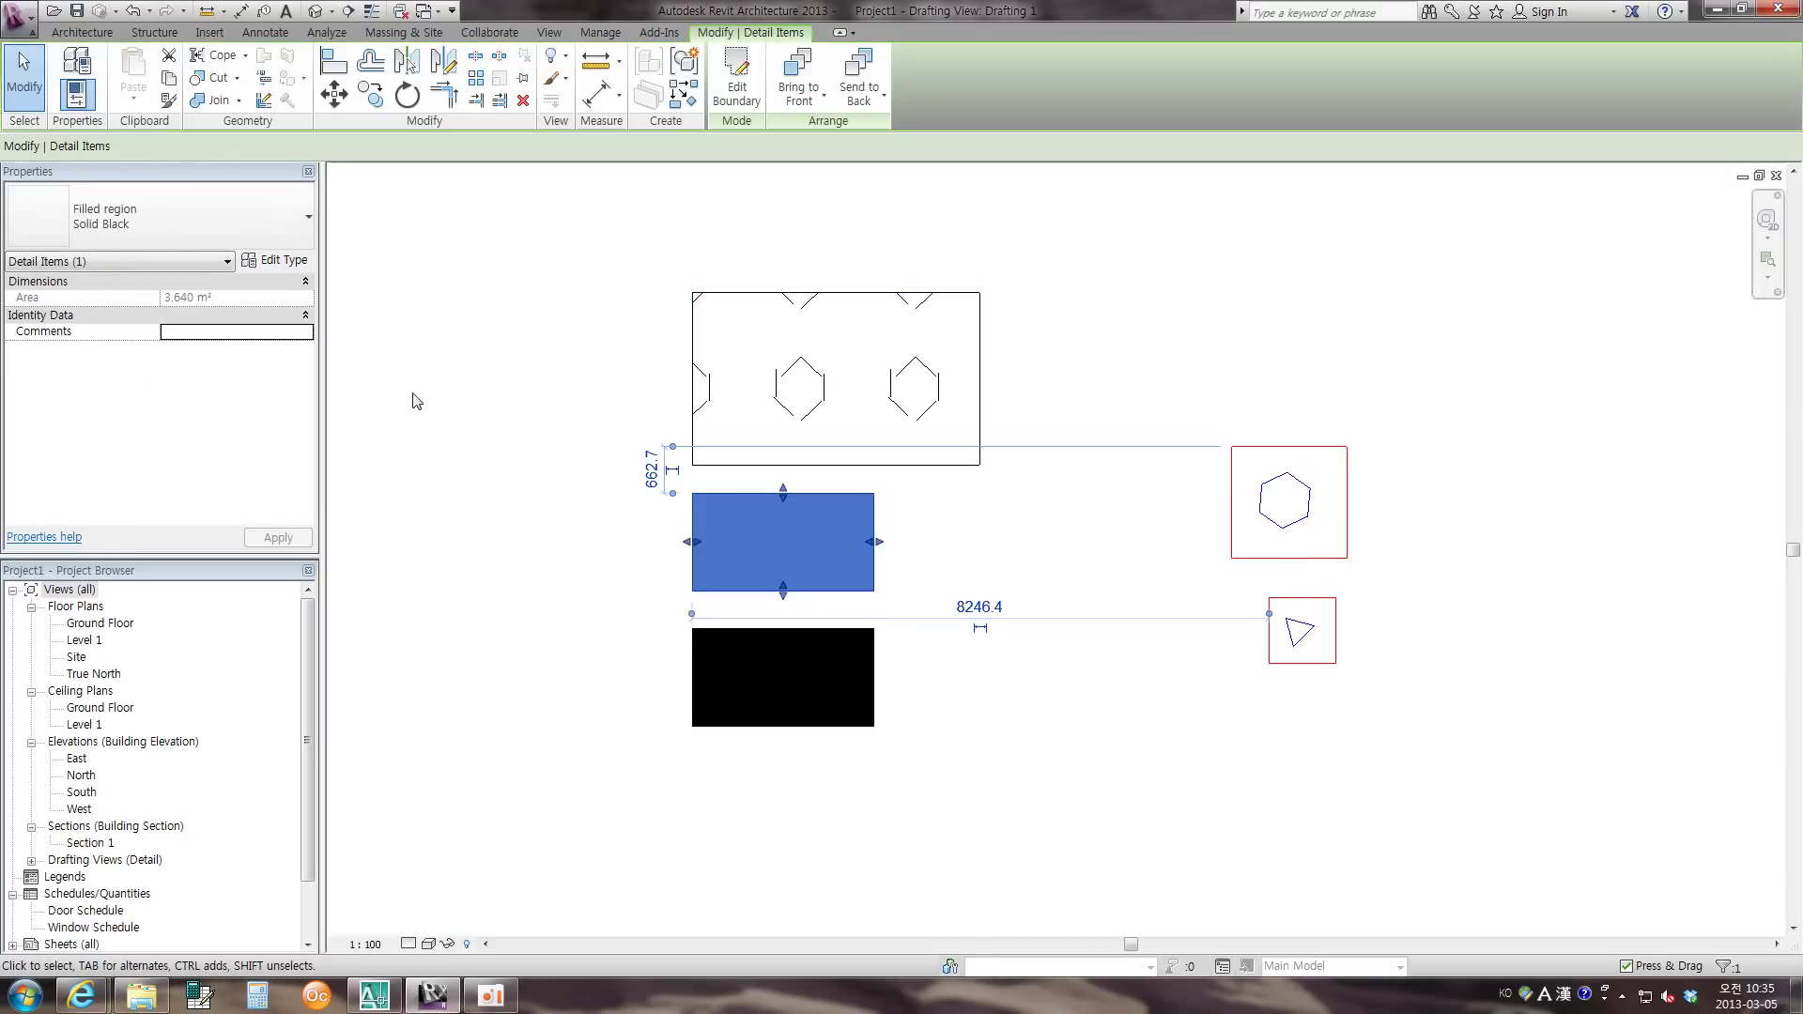
click(276, 262)
click(1240, 283)
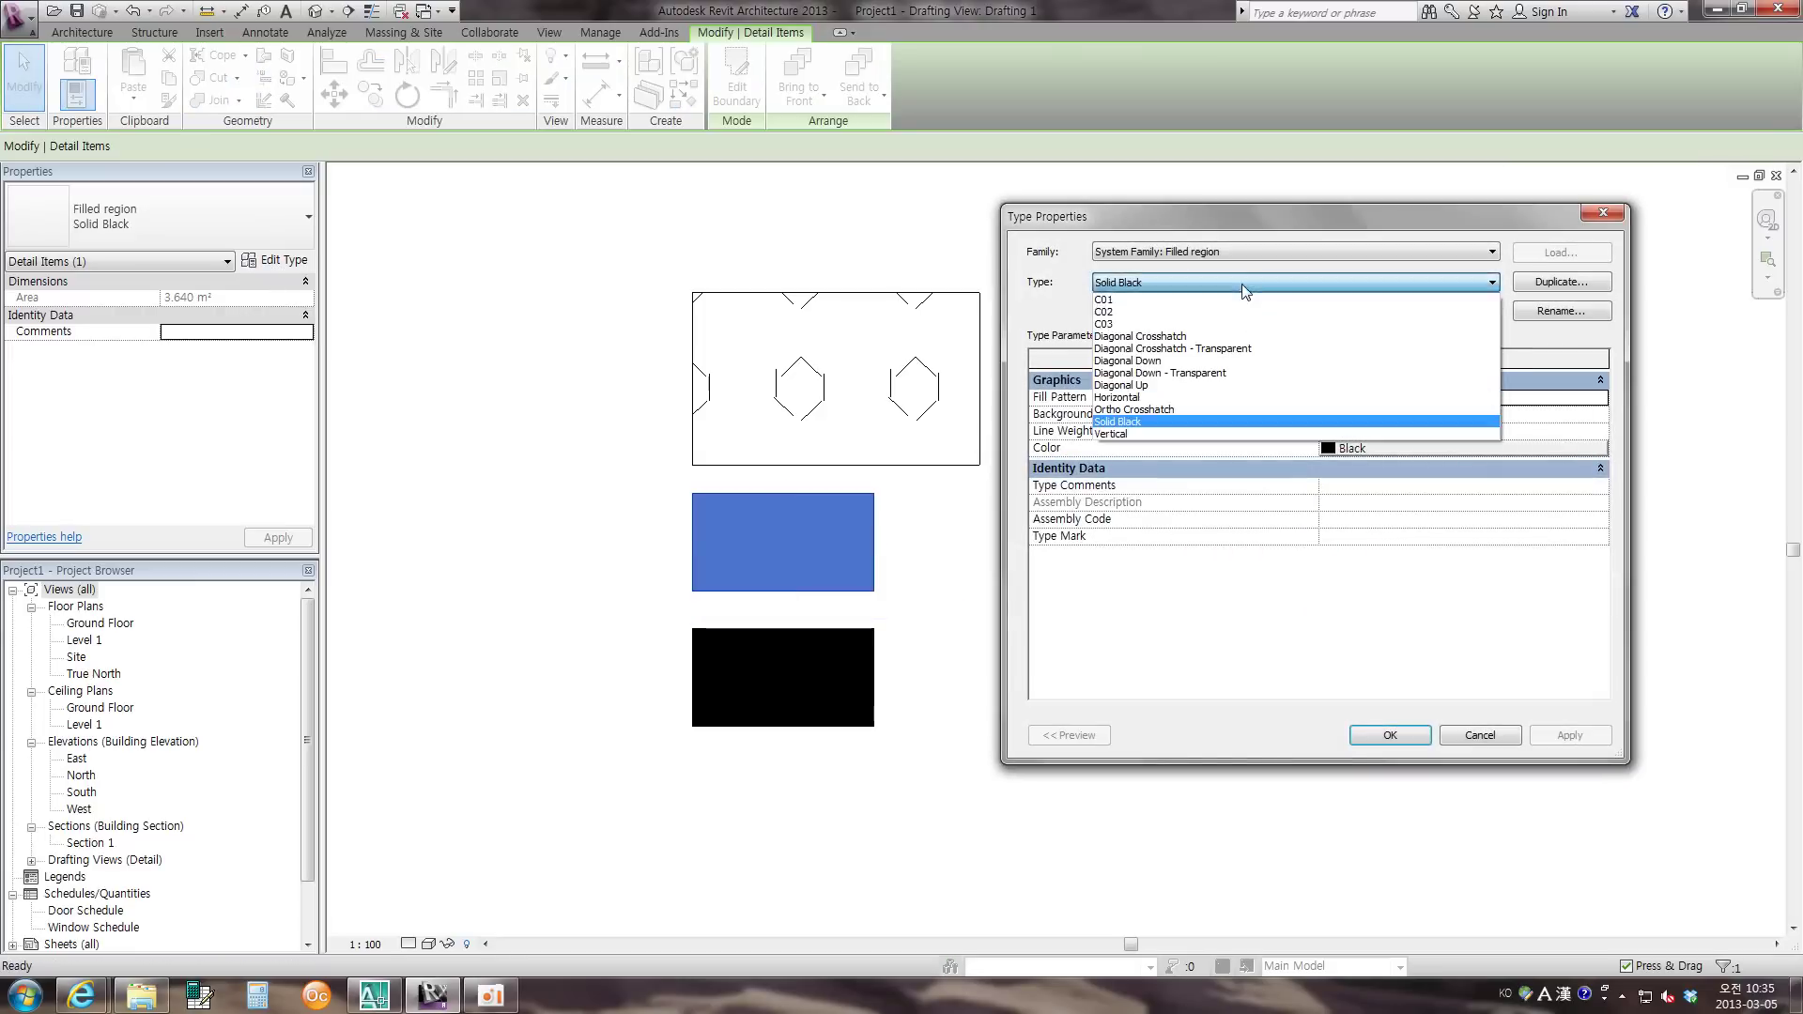
click(1174, 312)
click(1569, 397)
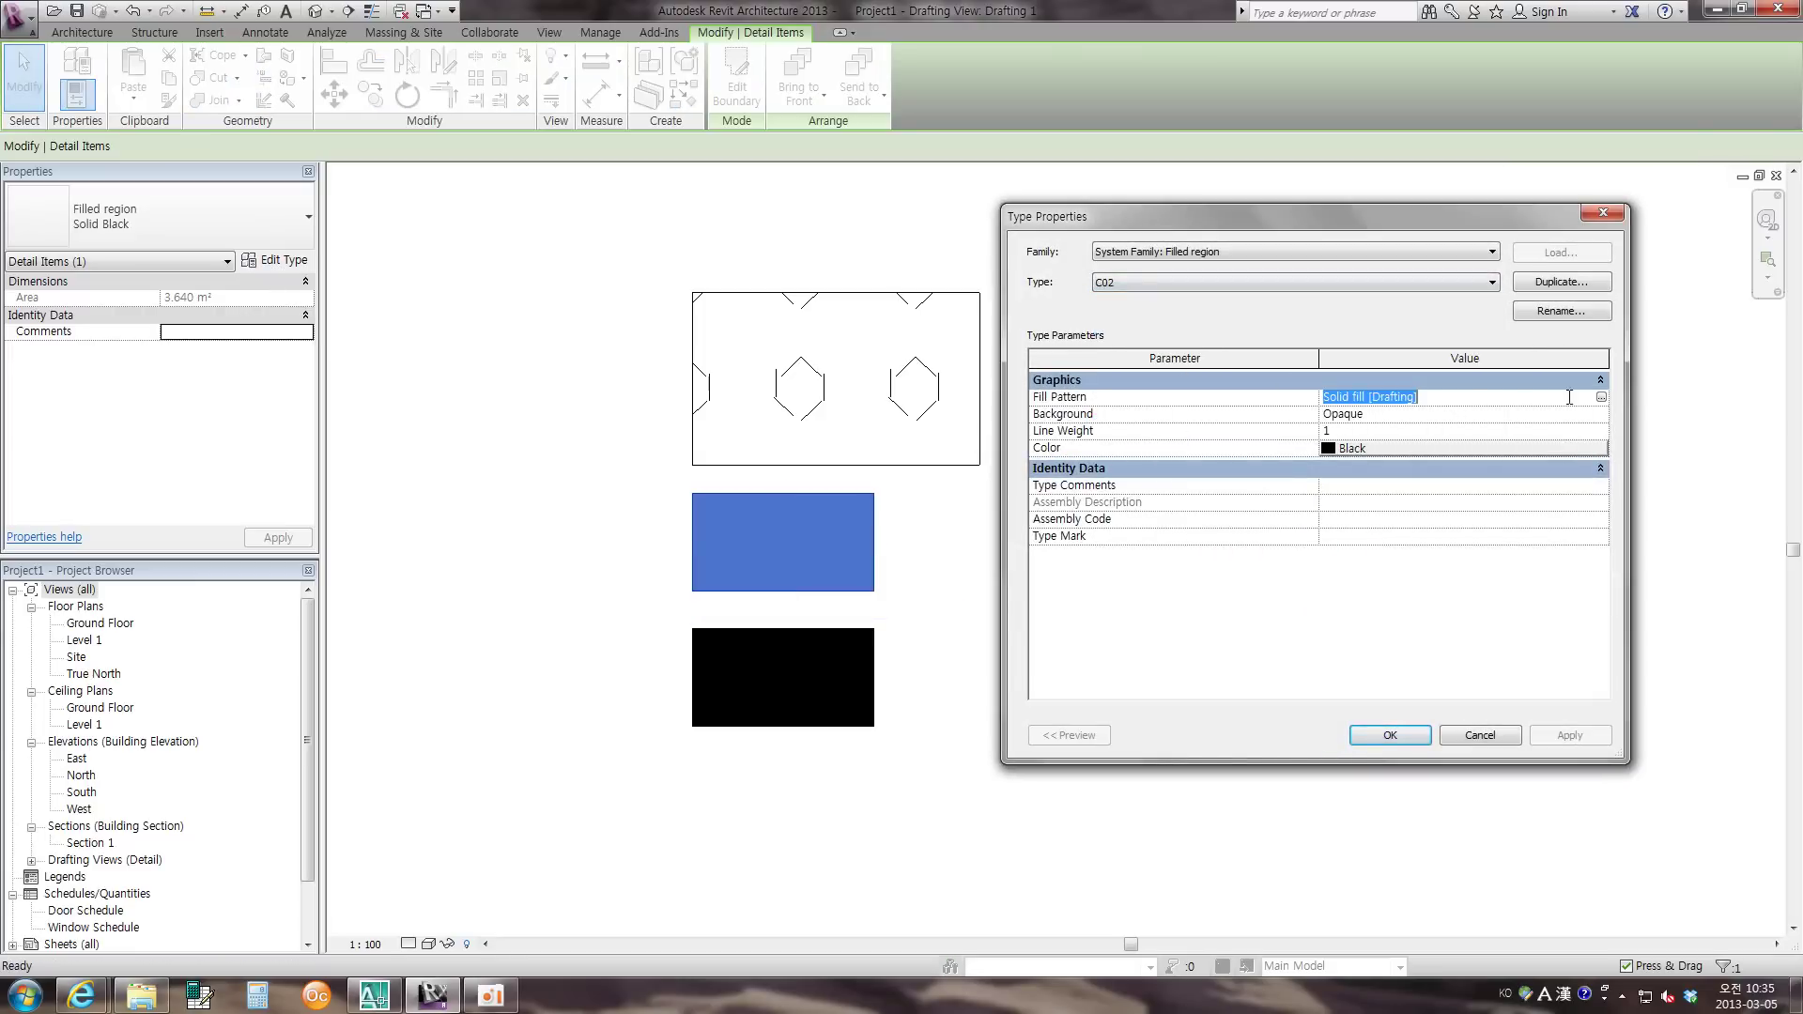
click(1601, 397)
click(1432, 385)
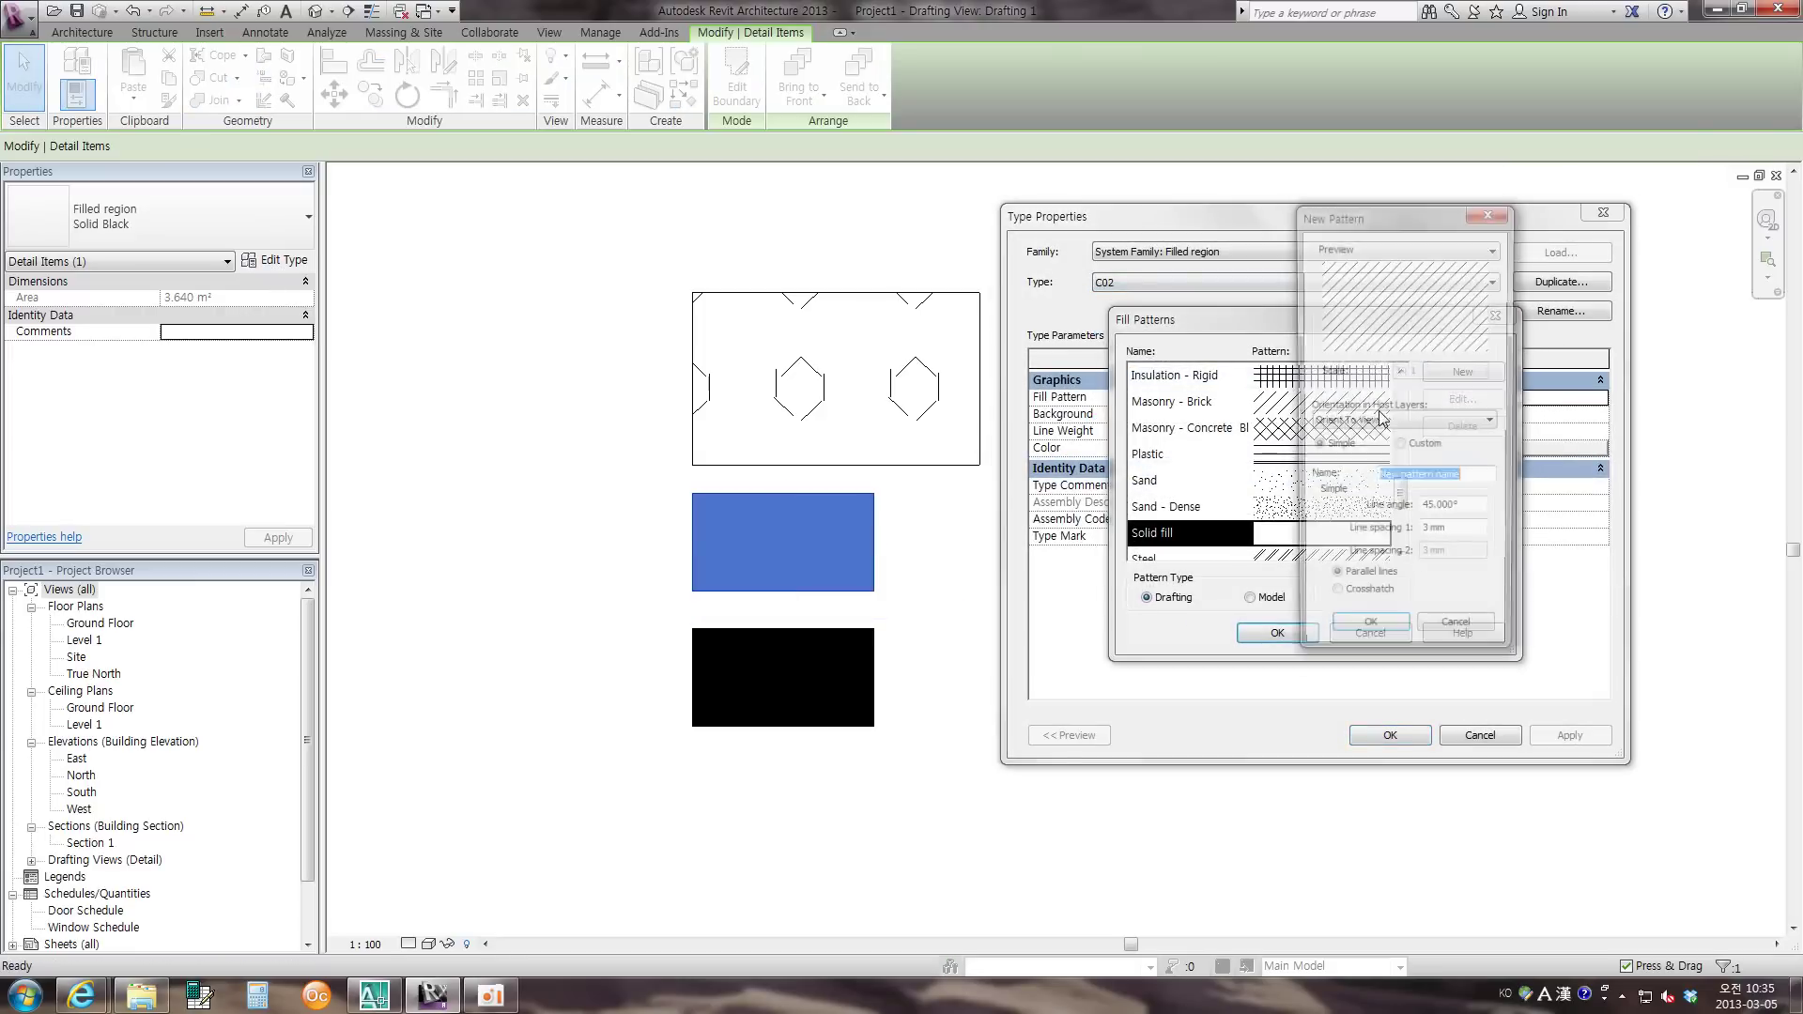
click(1405, 423)
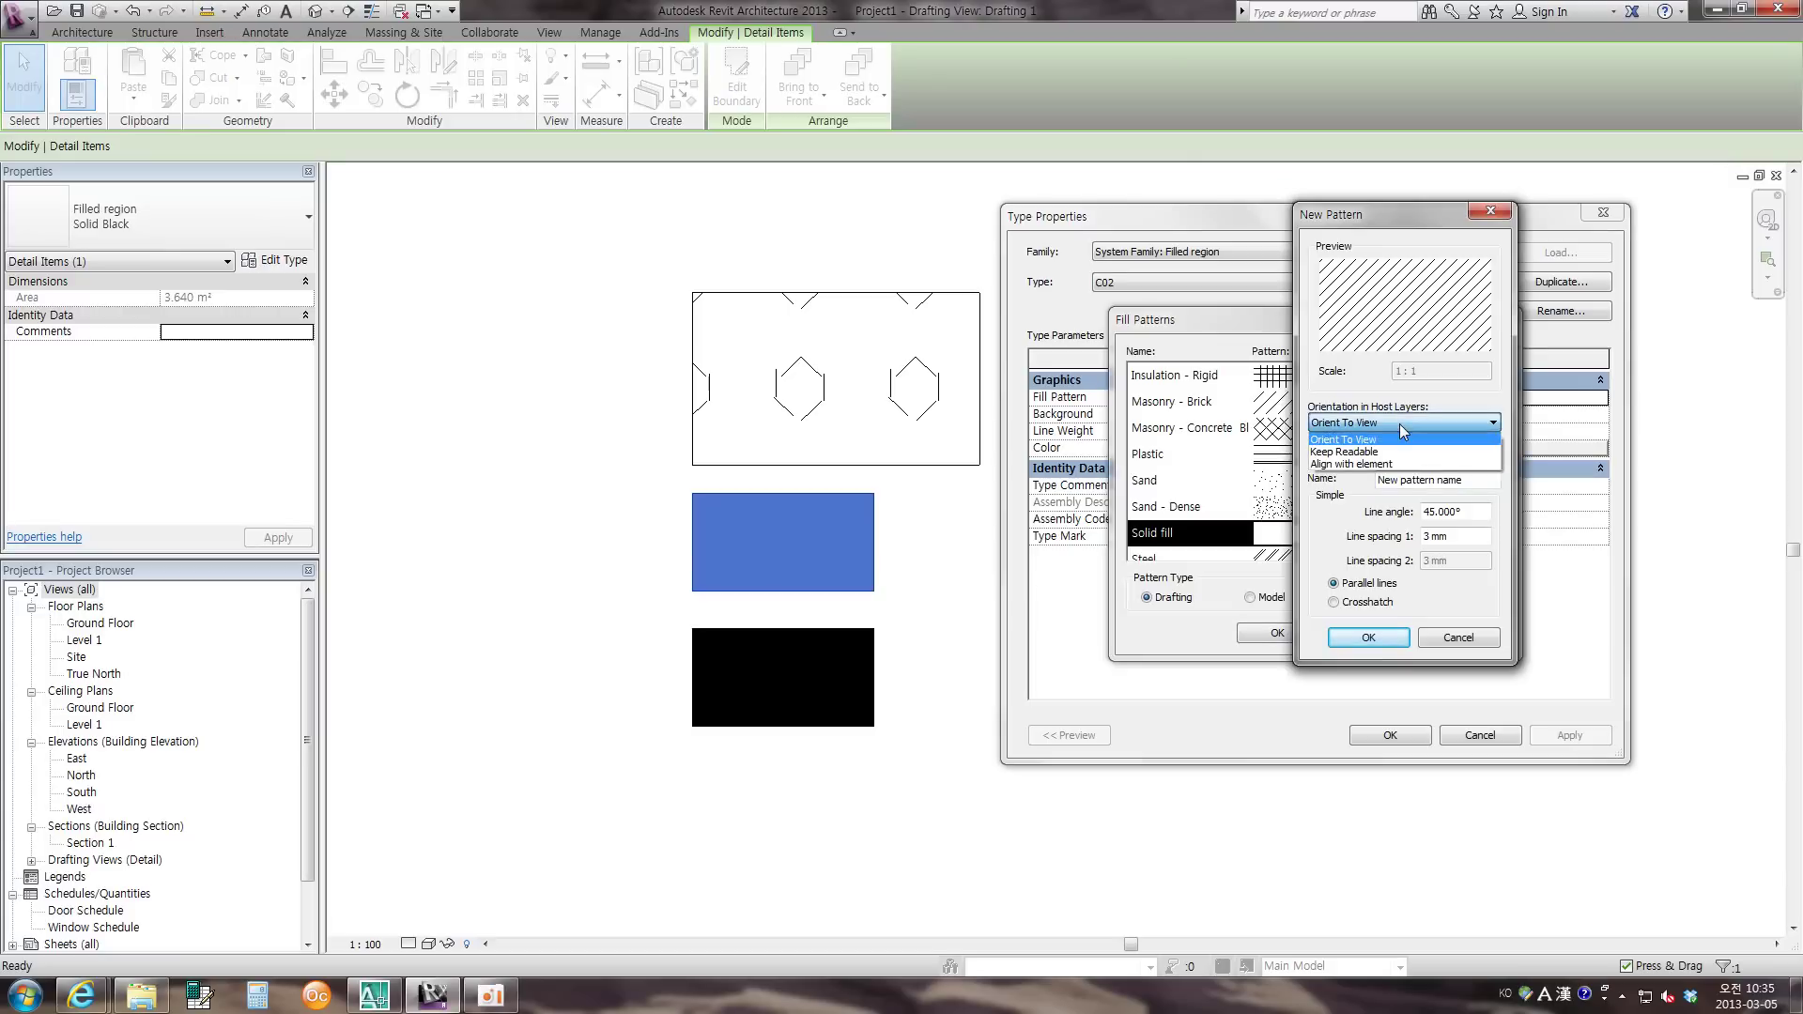
click(1349, 514)
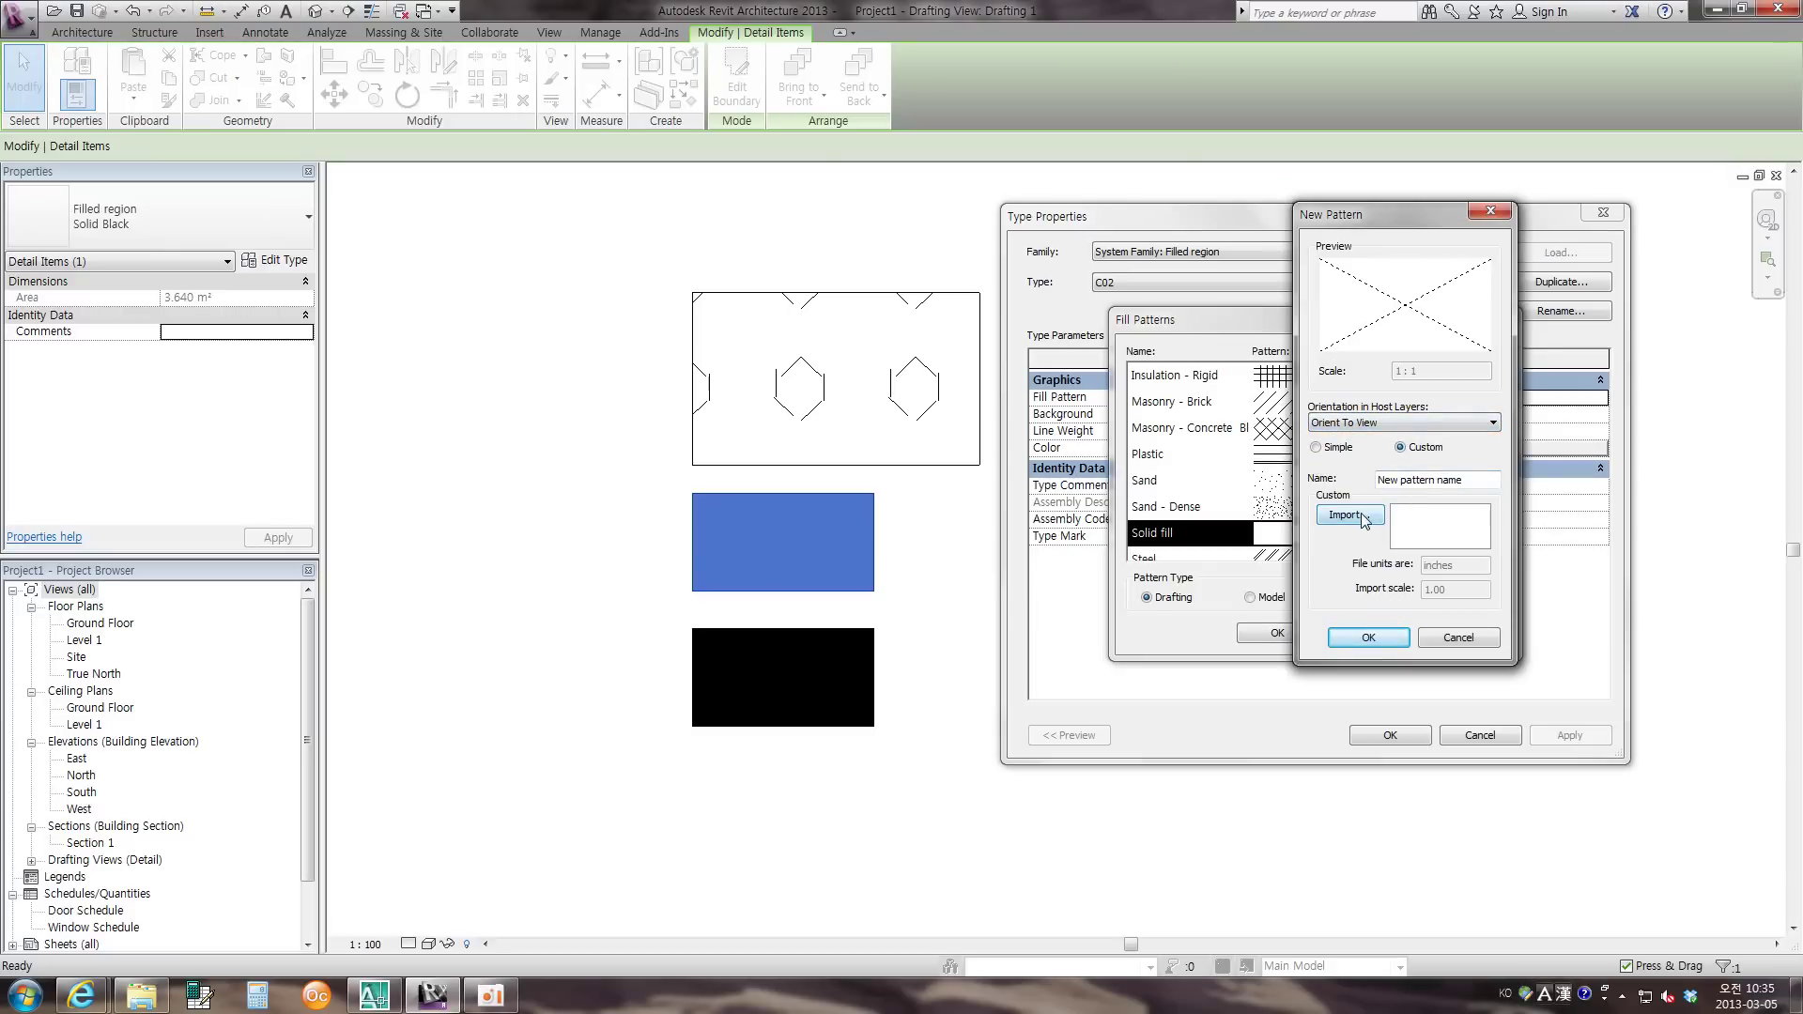
- Import the C02 hatch file at 0.01 scale and confirm; the C02 type keeps Solid fill
click(328, 184)
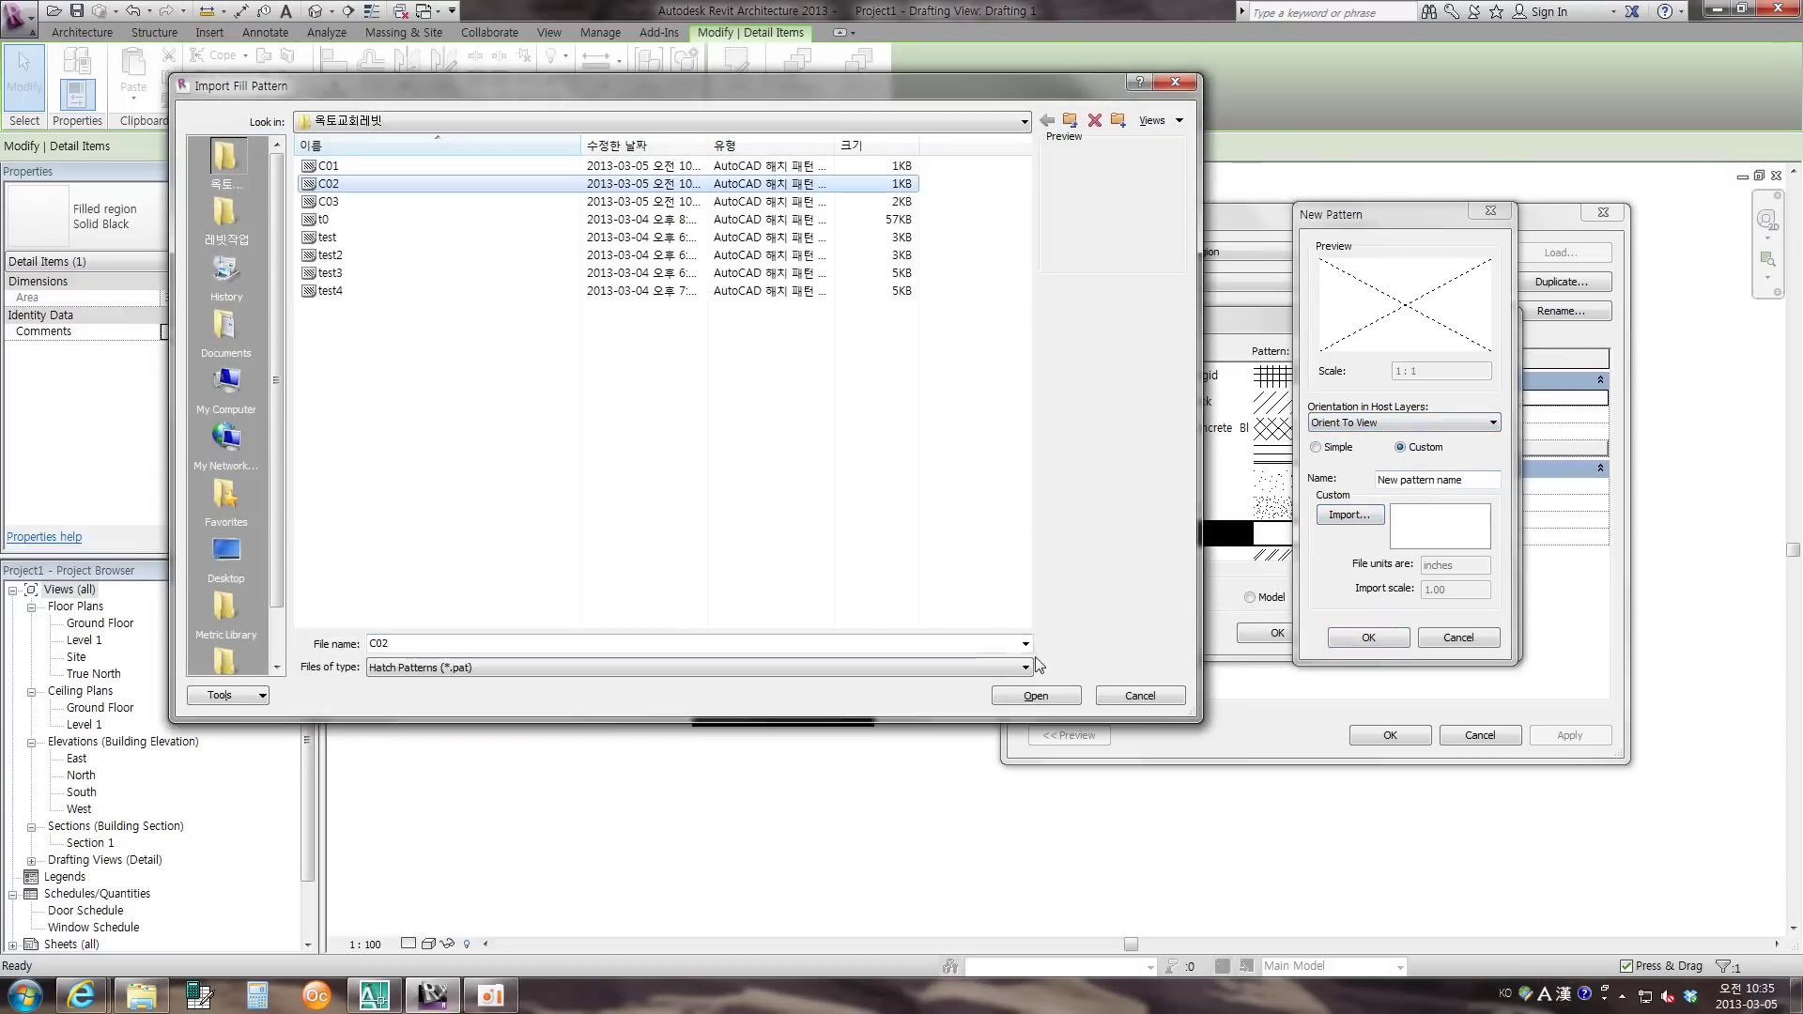
click(1036, 696)
double_click(1437, 589)
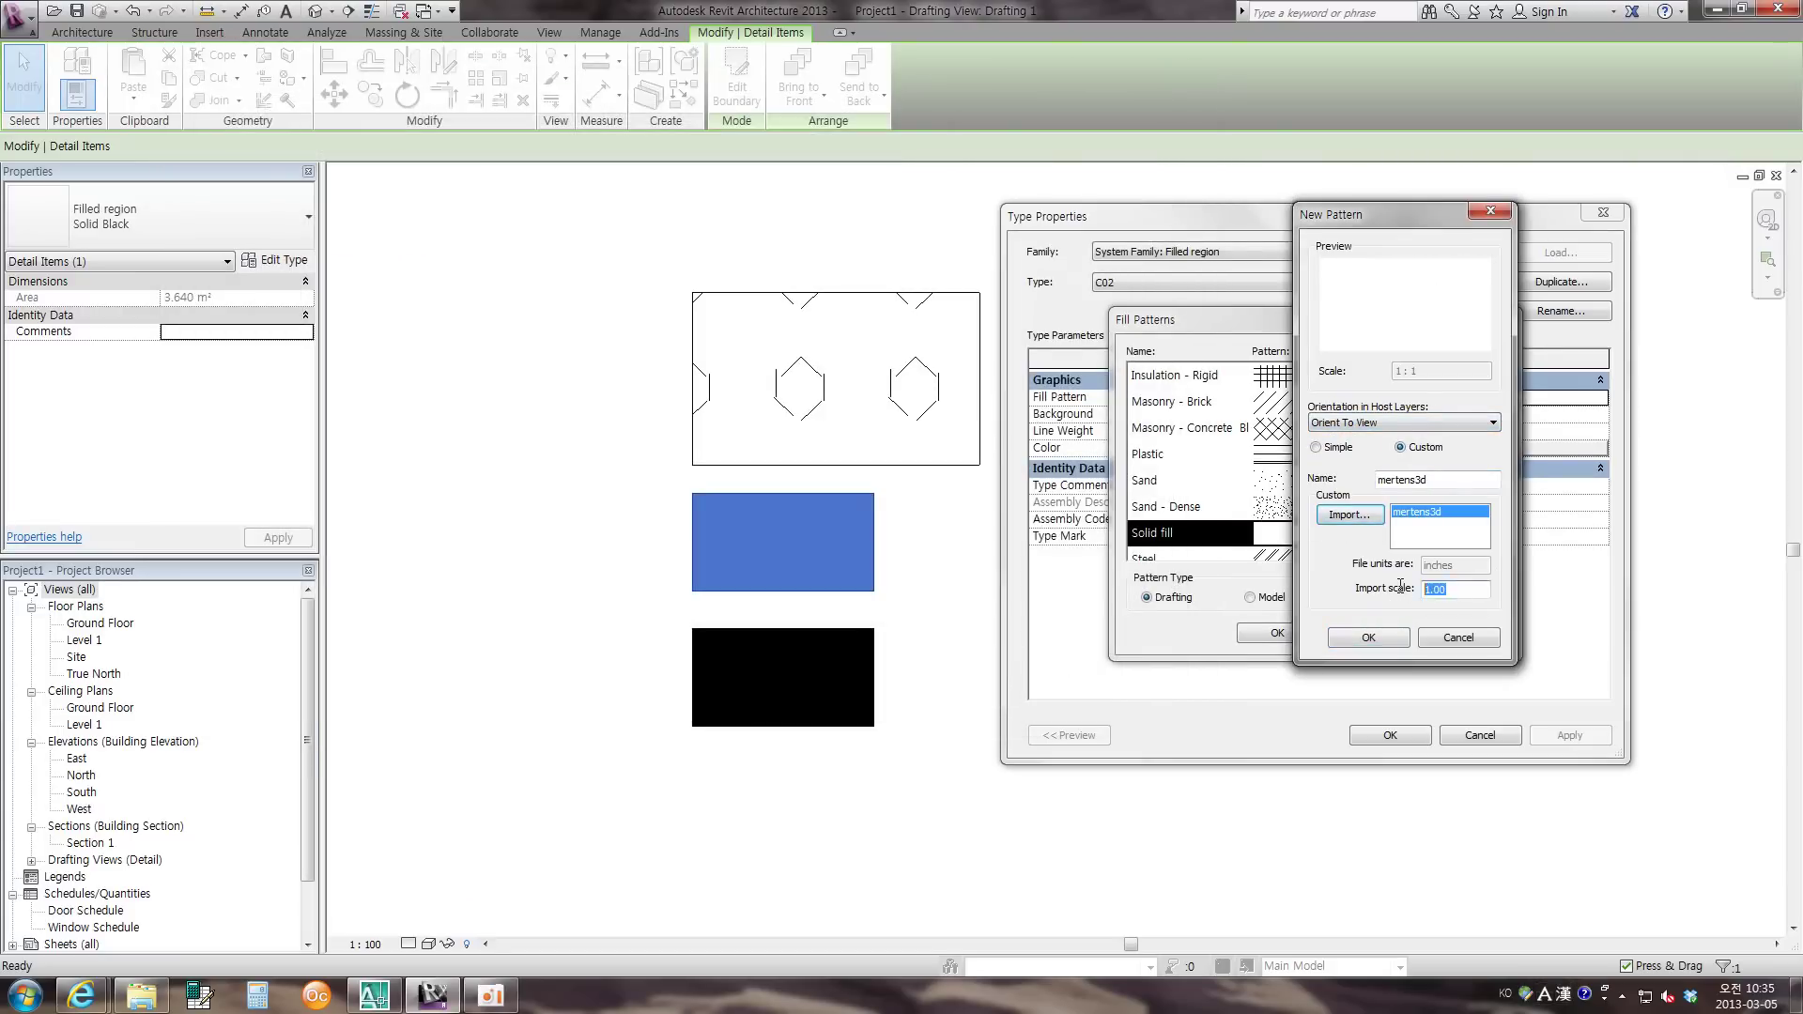
text(0.0)
text(1)
click(1400, 644)
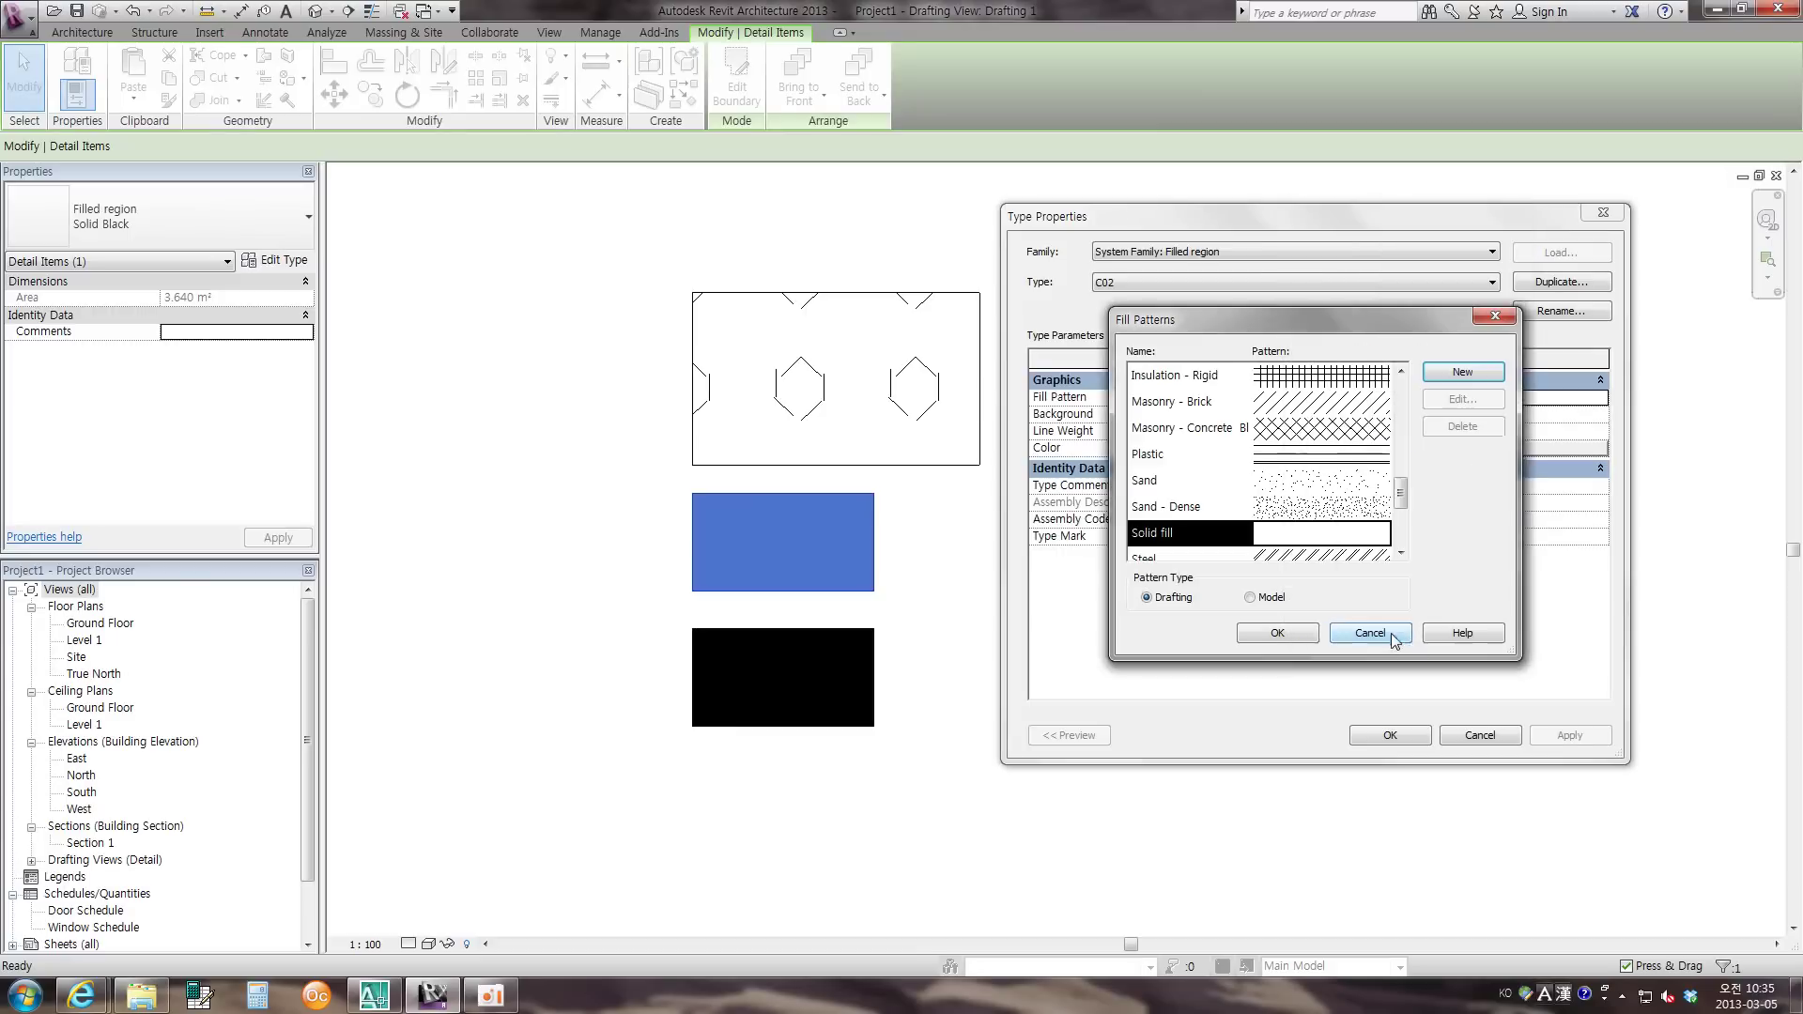
click(1280, 634)
click(1390, 736)
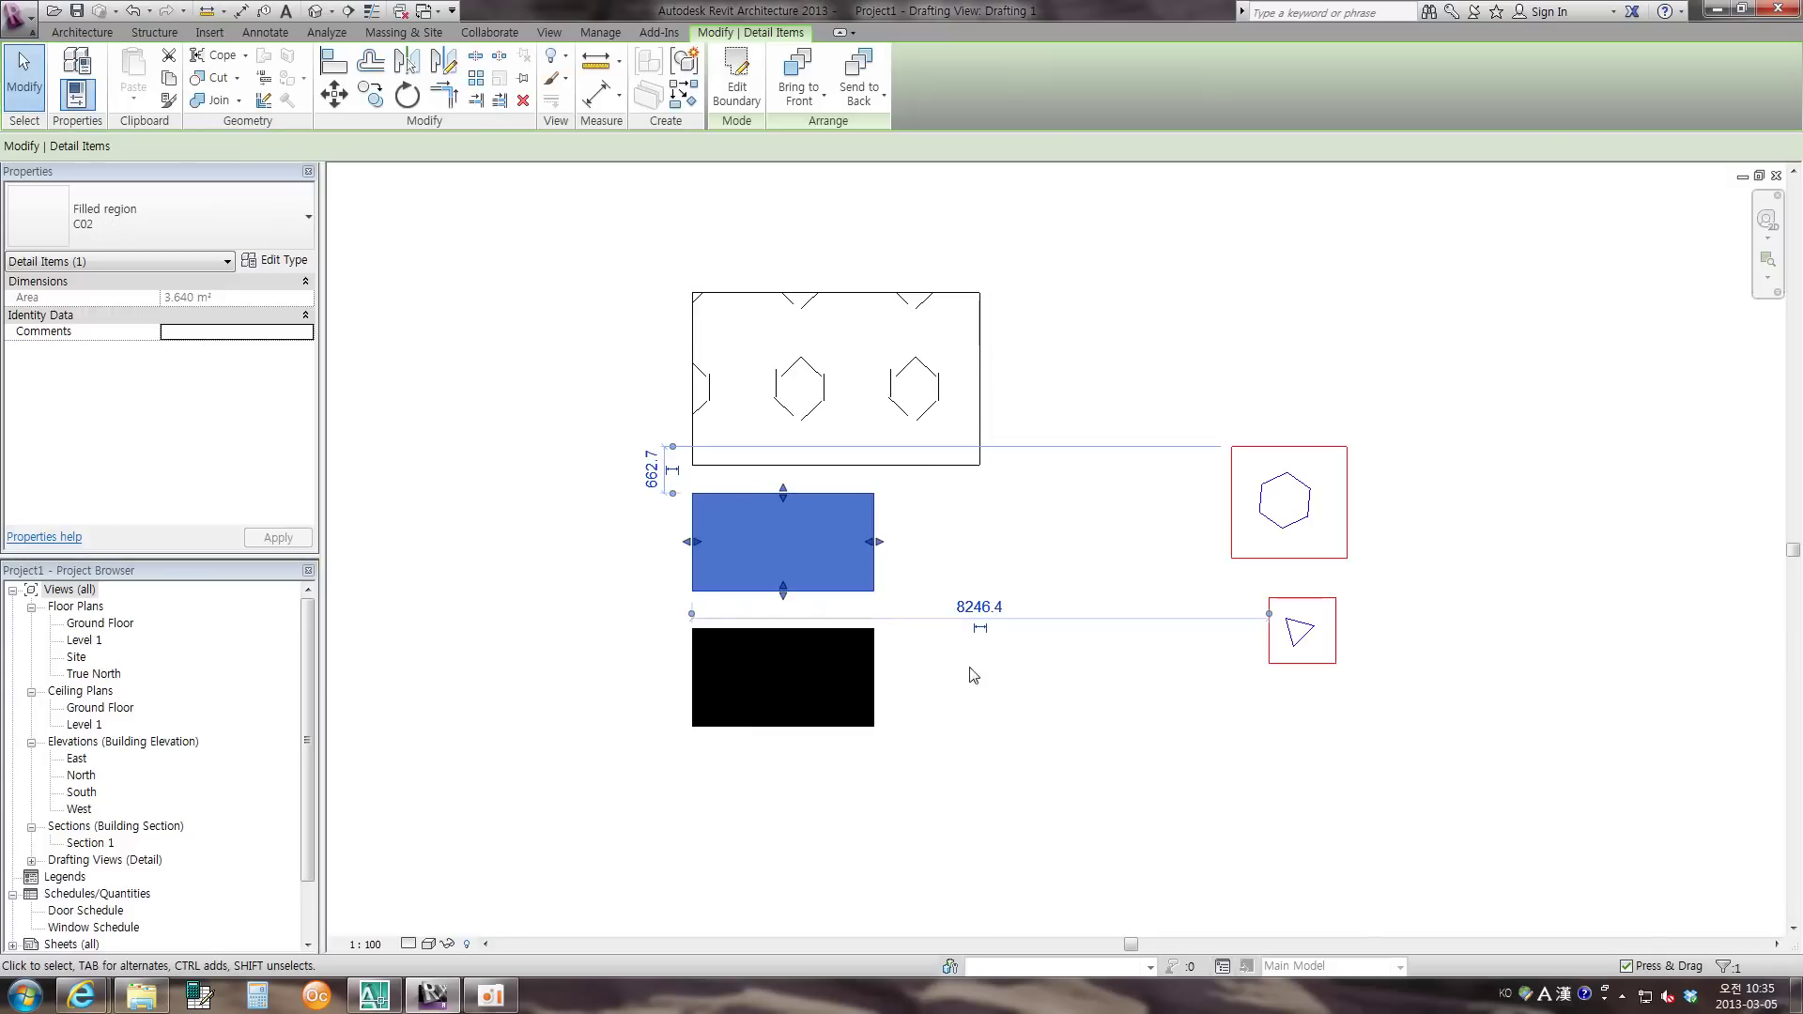
click(938, 678)
- Open the middle C02 region's type properties and browse its fill pattern list
click(874, 554)
click(262, 263)
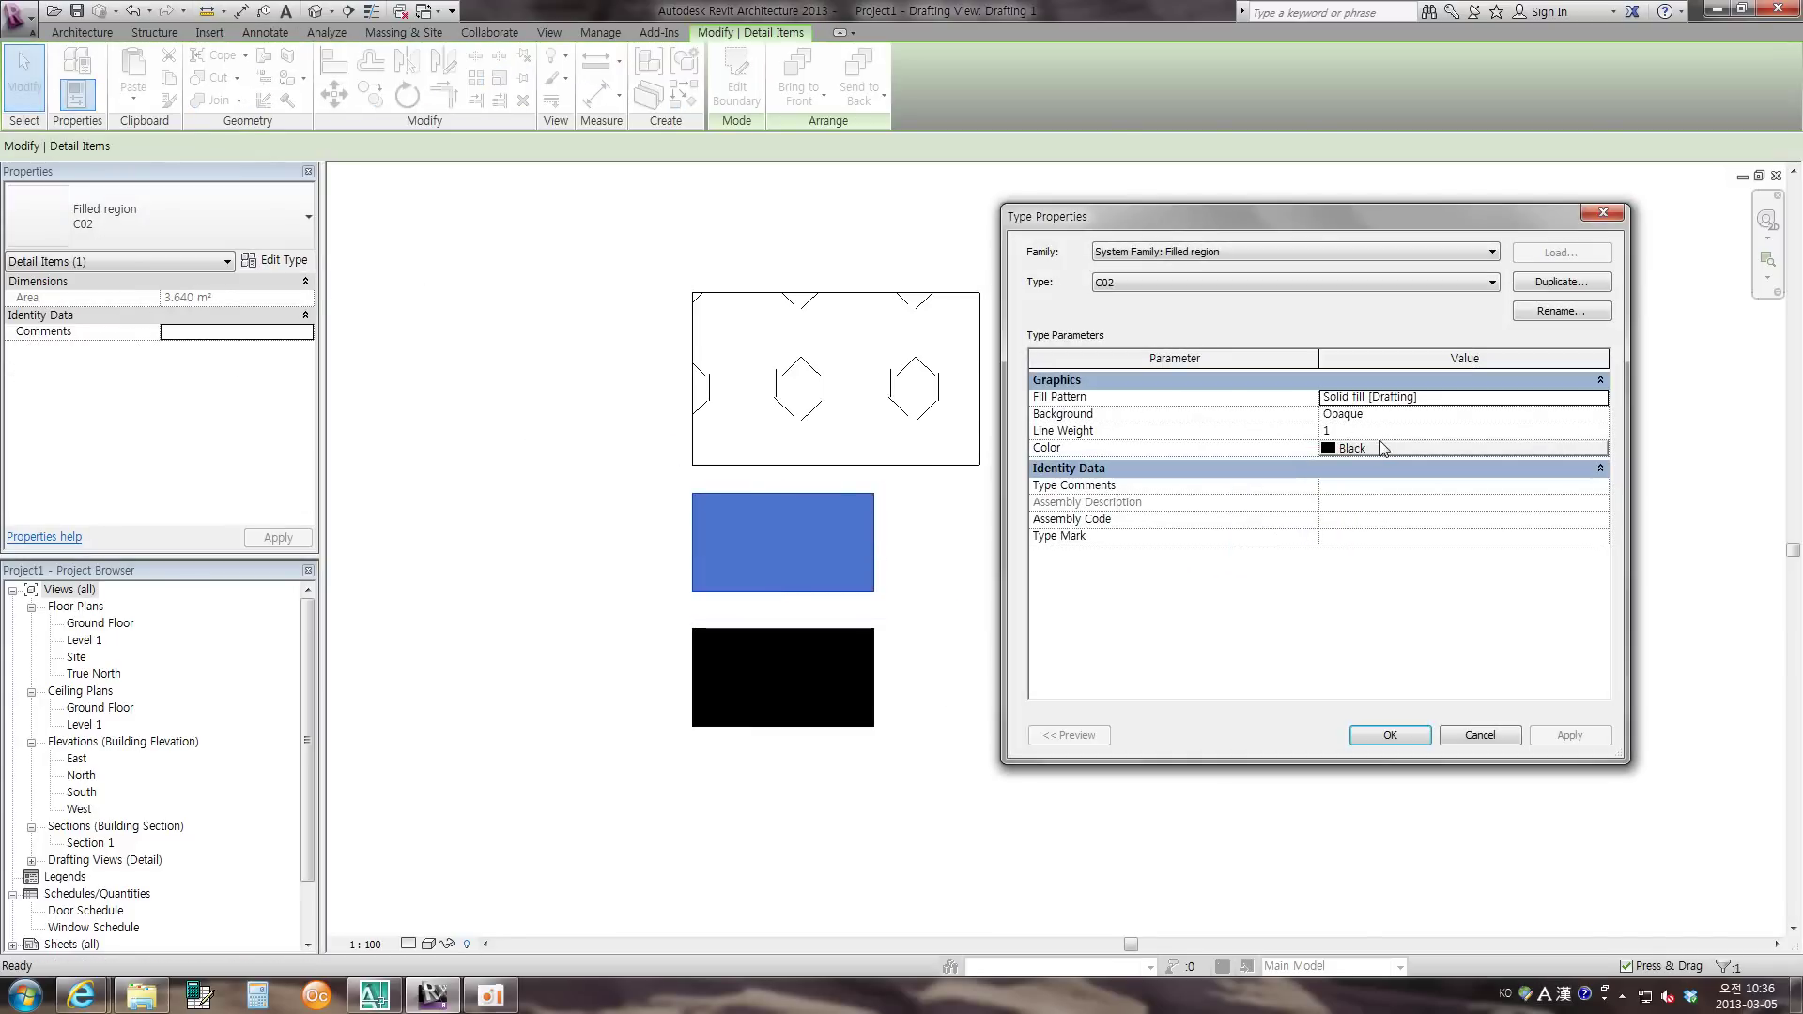
click(1522, 404)
click(1605, 397)
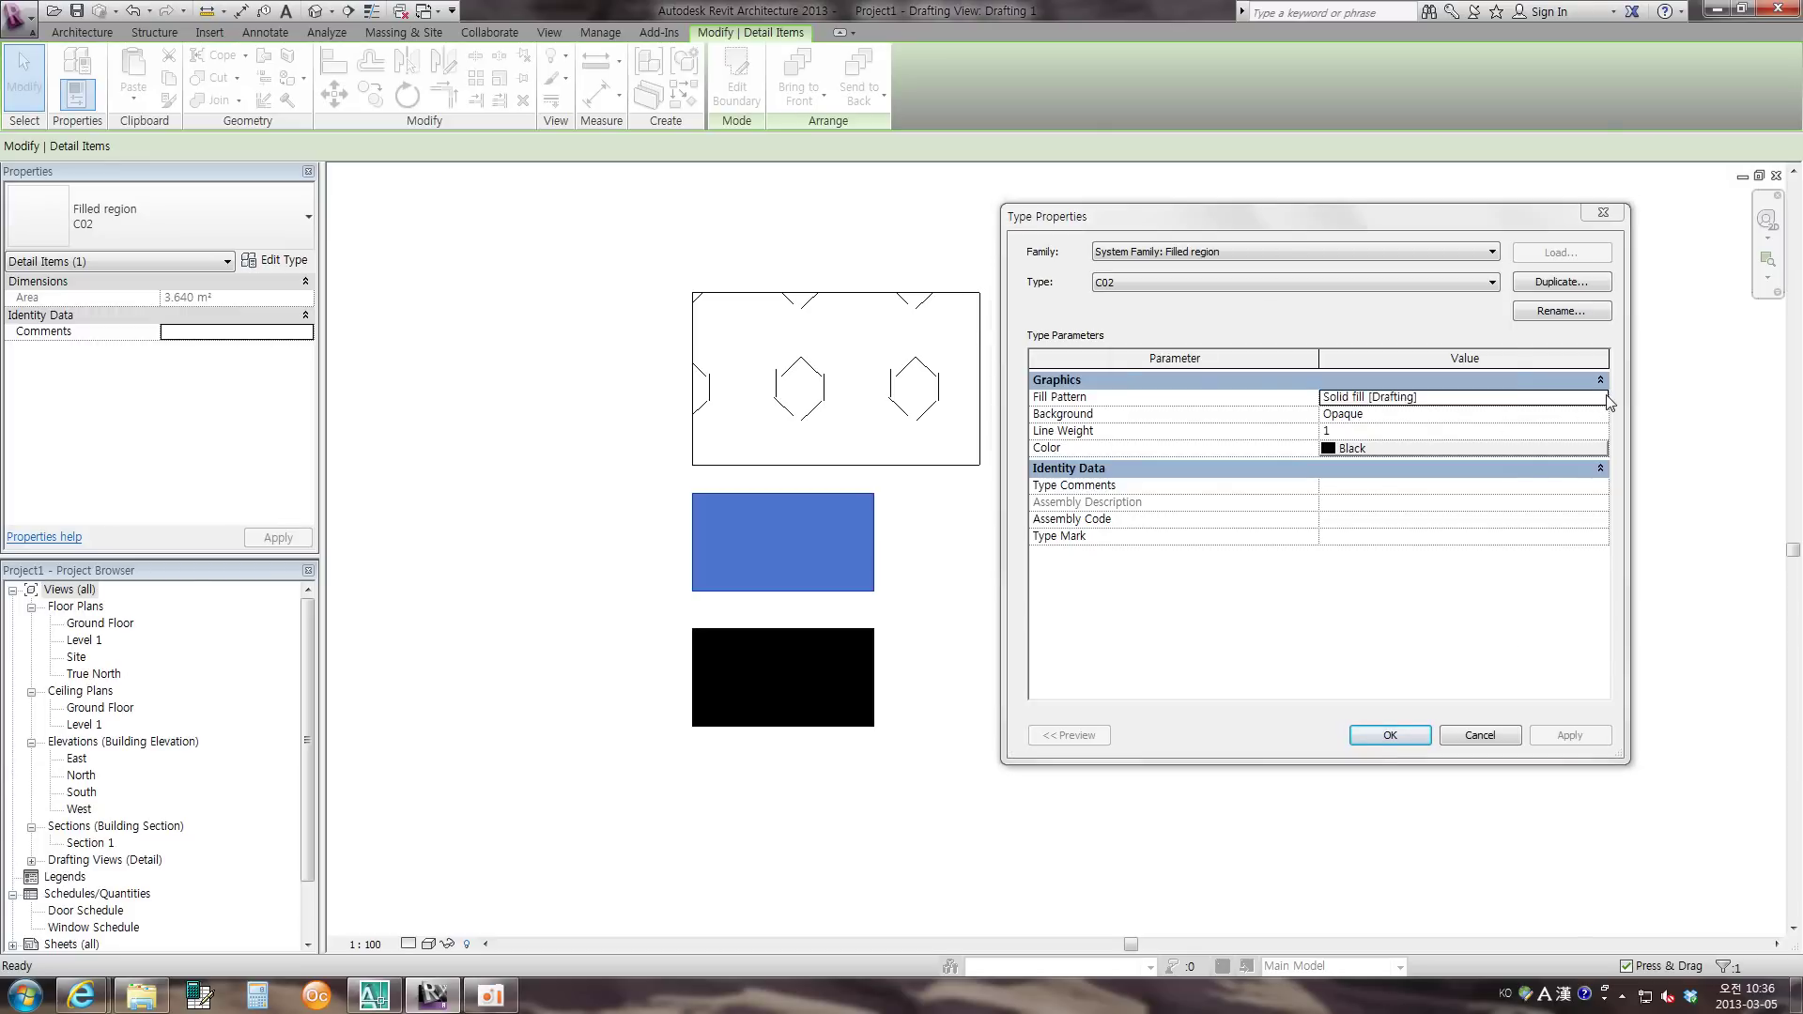
drag(1401, 495, 1406, 531)
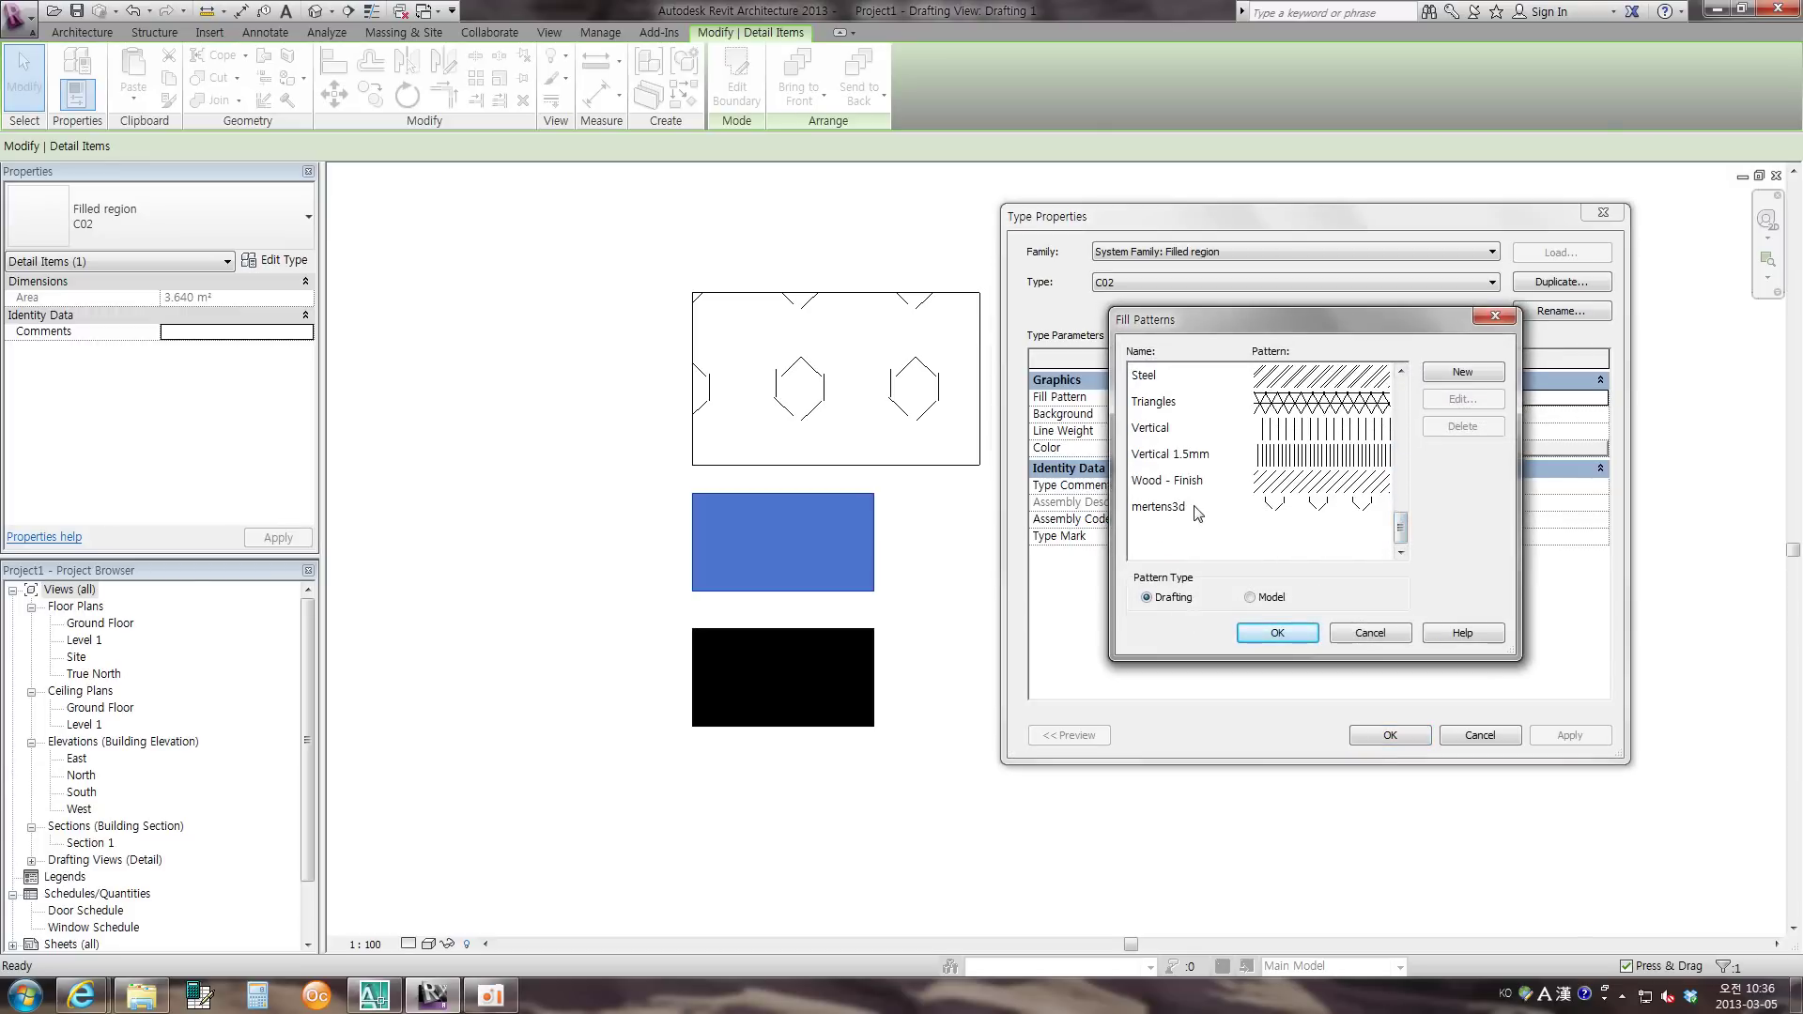
scroll(1397, 507, up, 3)
scroll(1399, 470, up, 3)
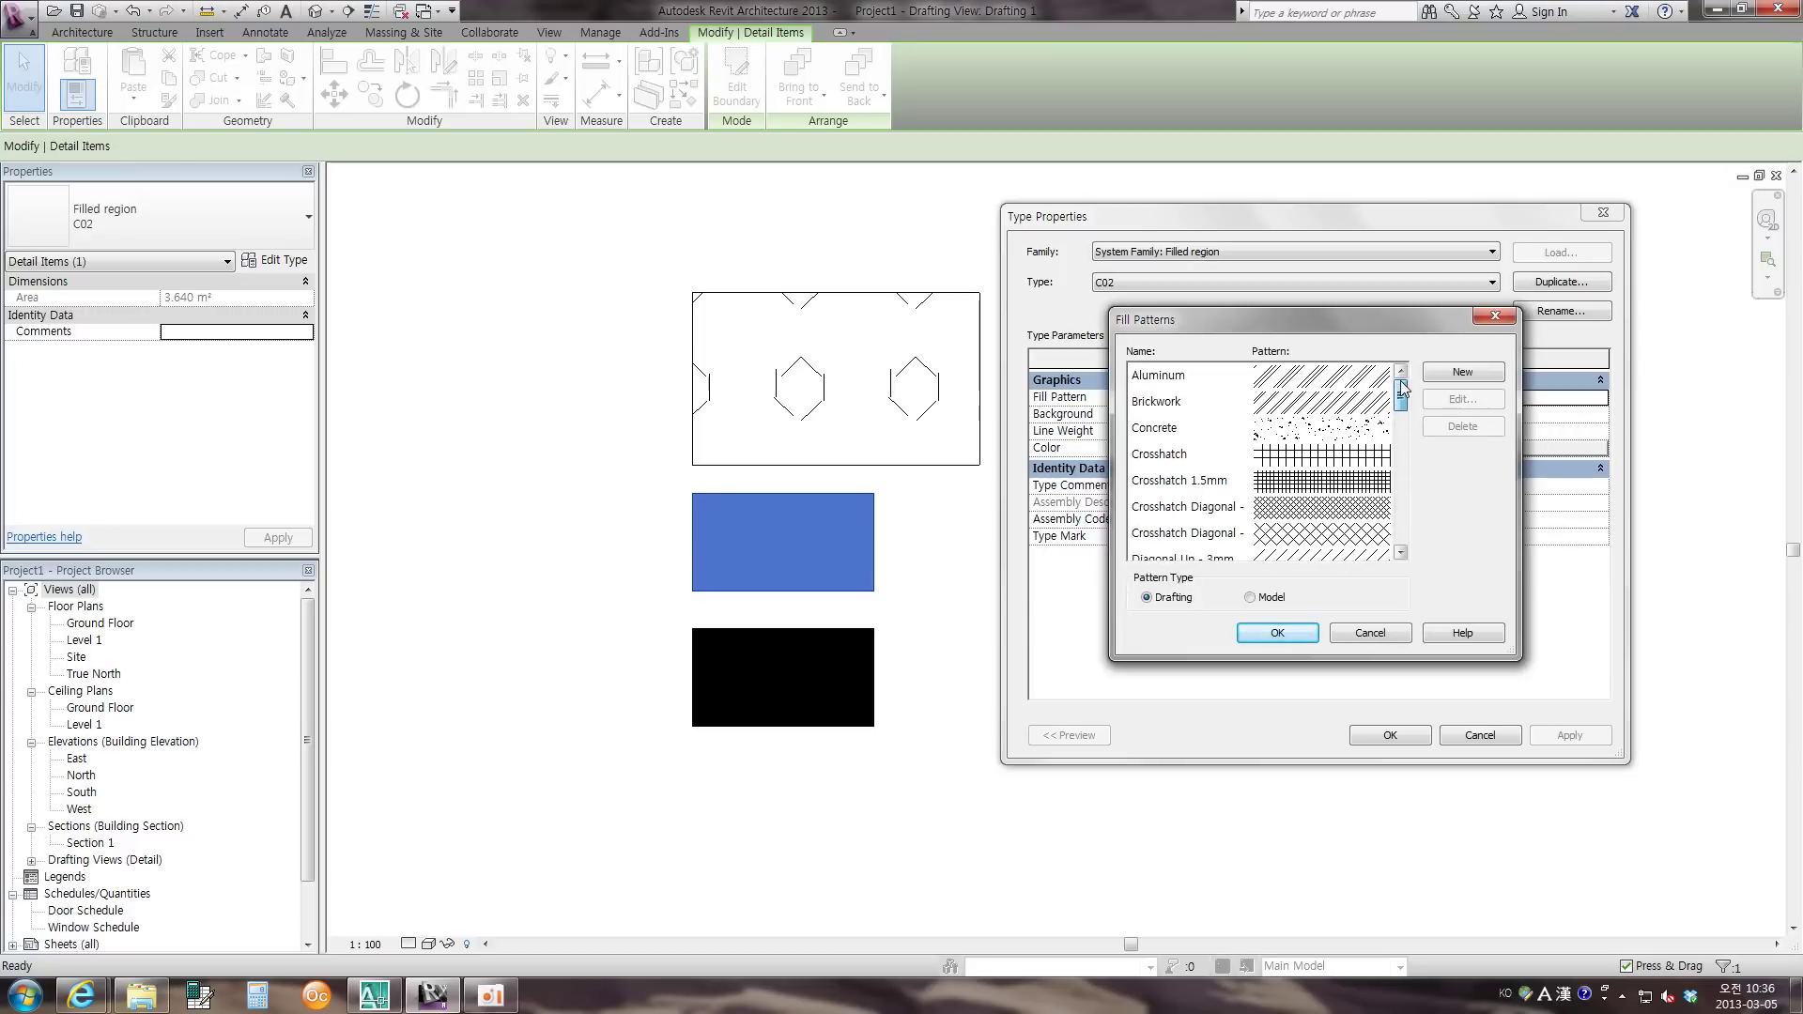
scroll(1403, 443, down, 1)
scroll(1401, 489, down, 10)
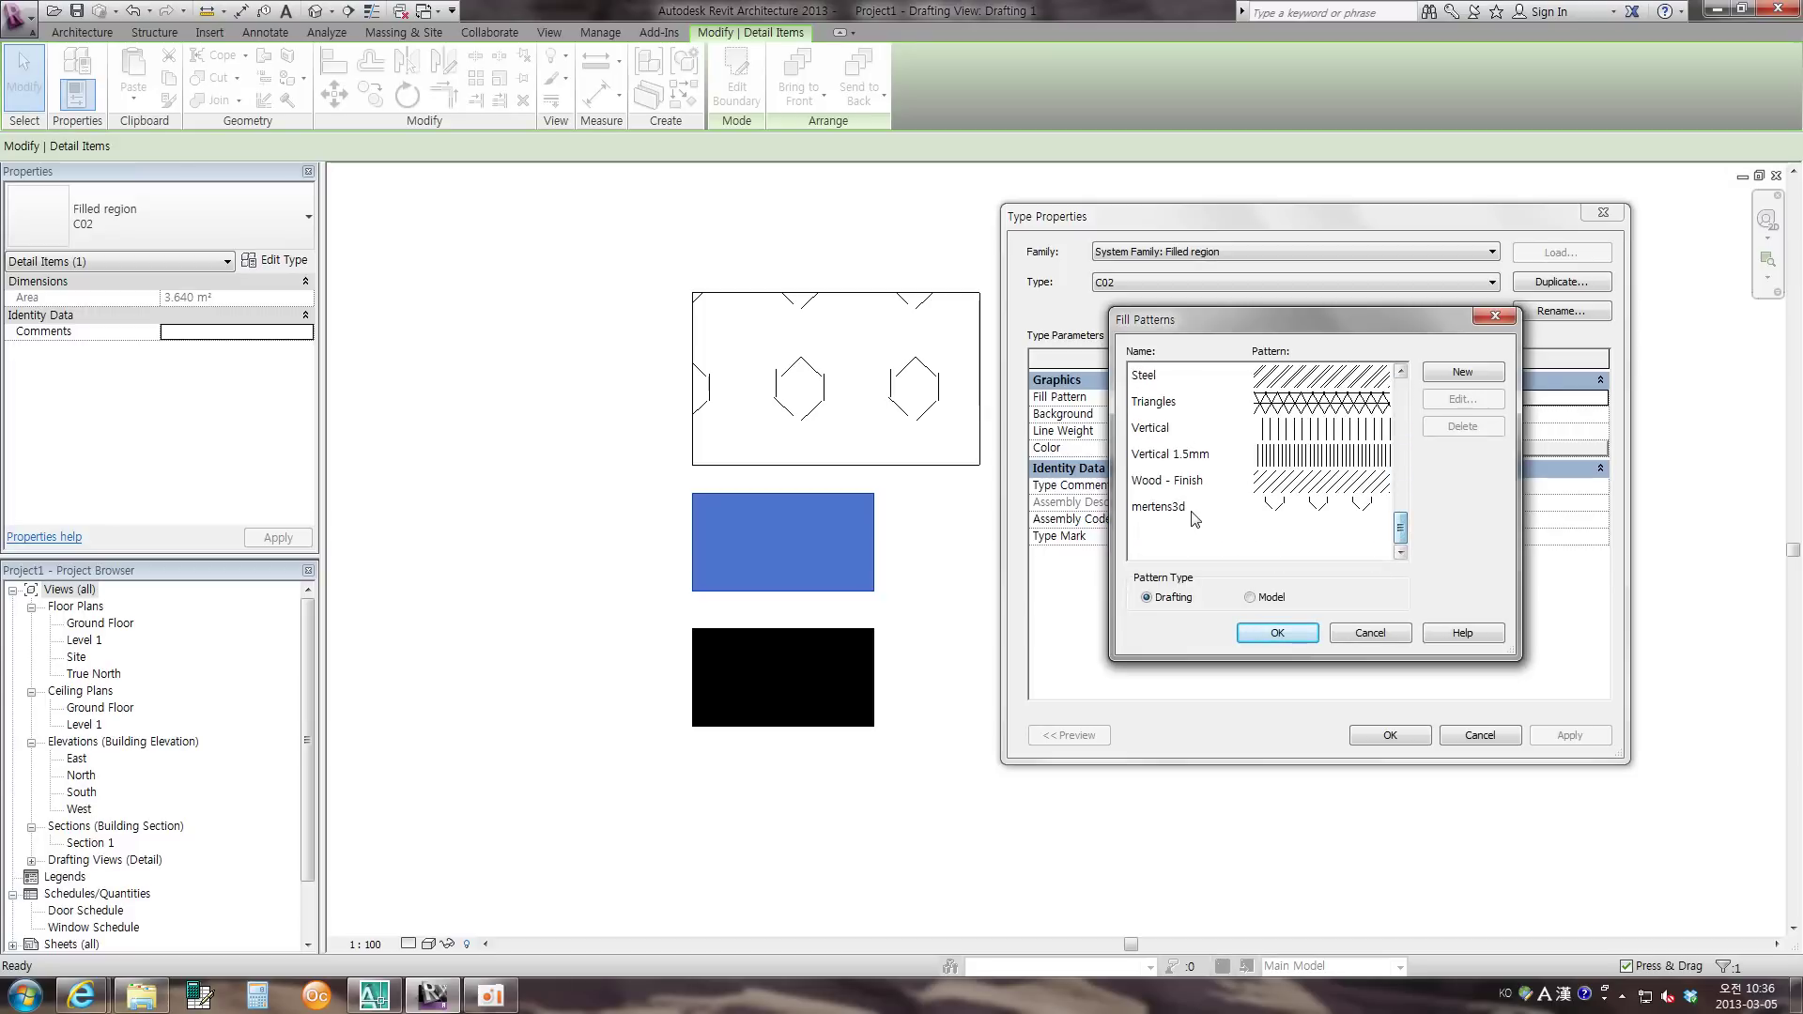
- Create a custom pattern named C02 imported from the C02 hatch file
click(1461, 373)
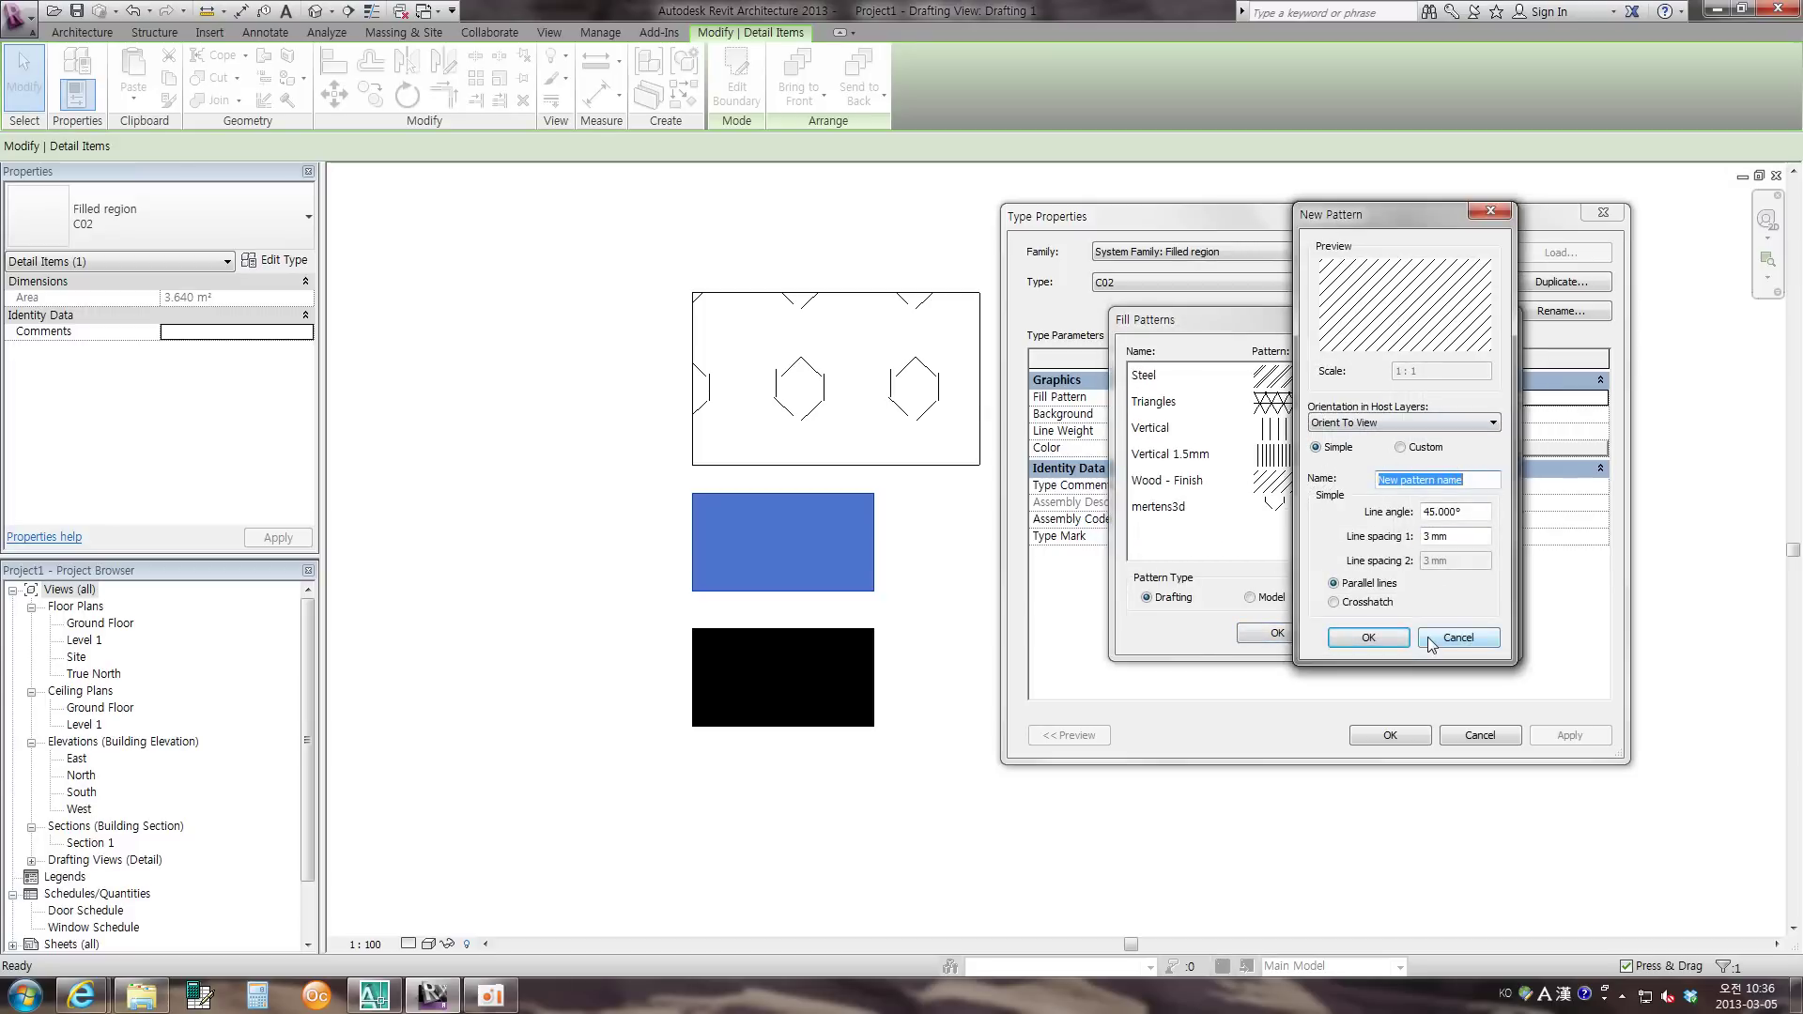
text(C02)
click(1402, 448)
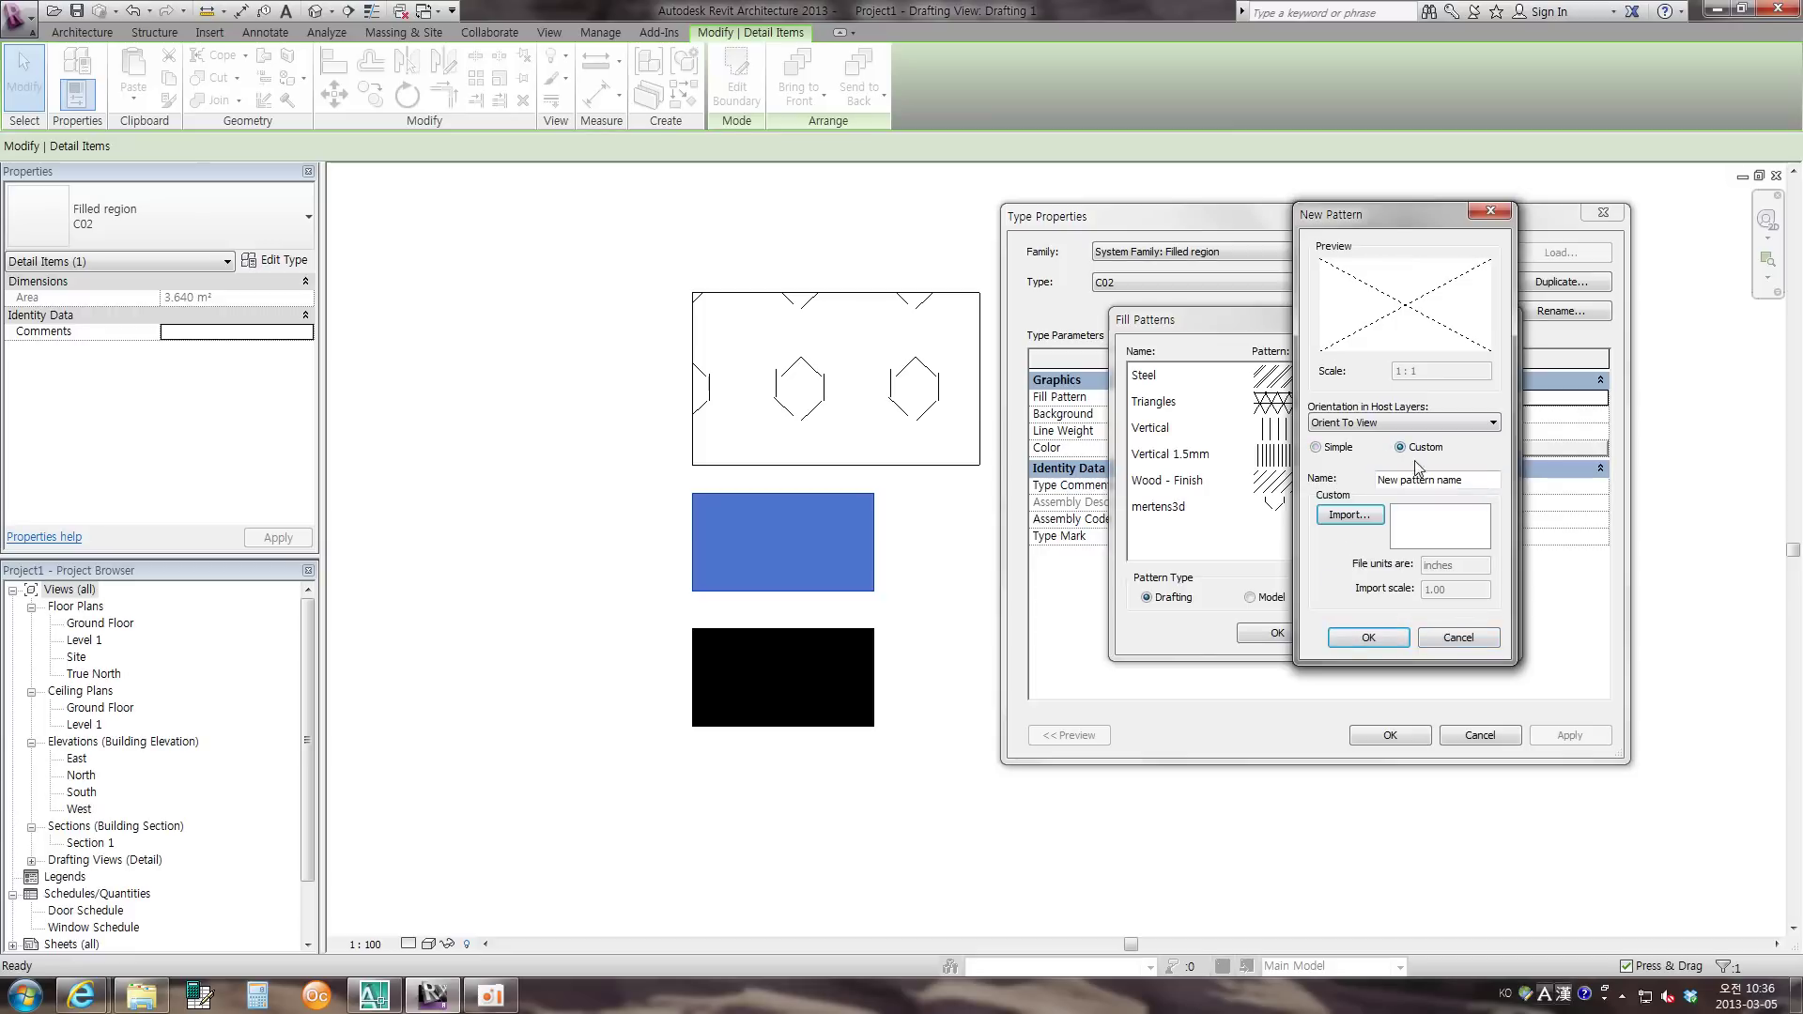
drag(1479, 484, 1377, 482)
text(C0)
text(2)
click(1358, 518)
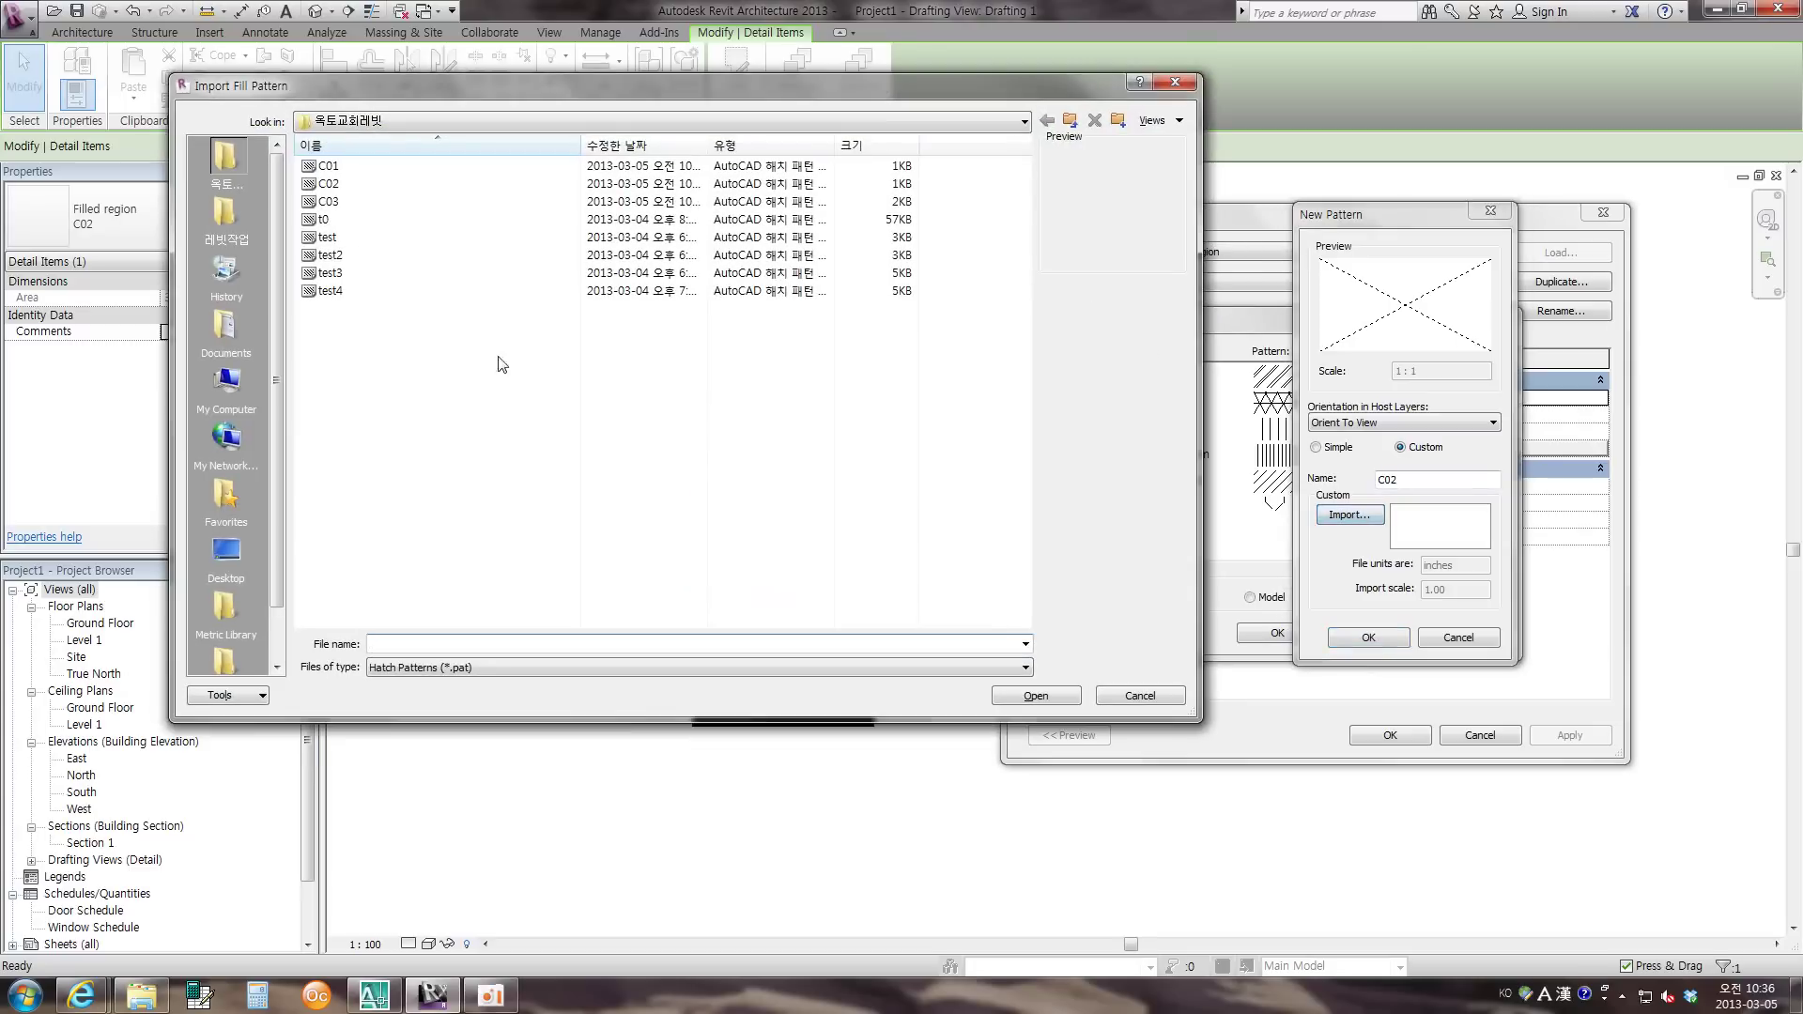
click(331, 184)
click(1038, 698)
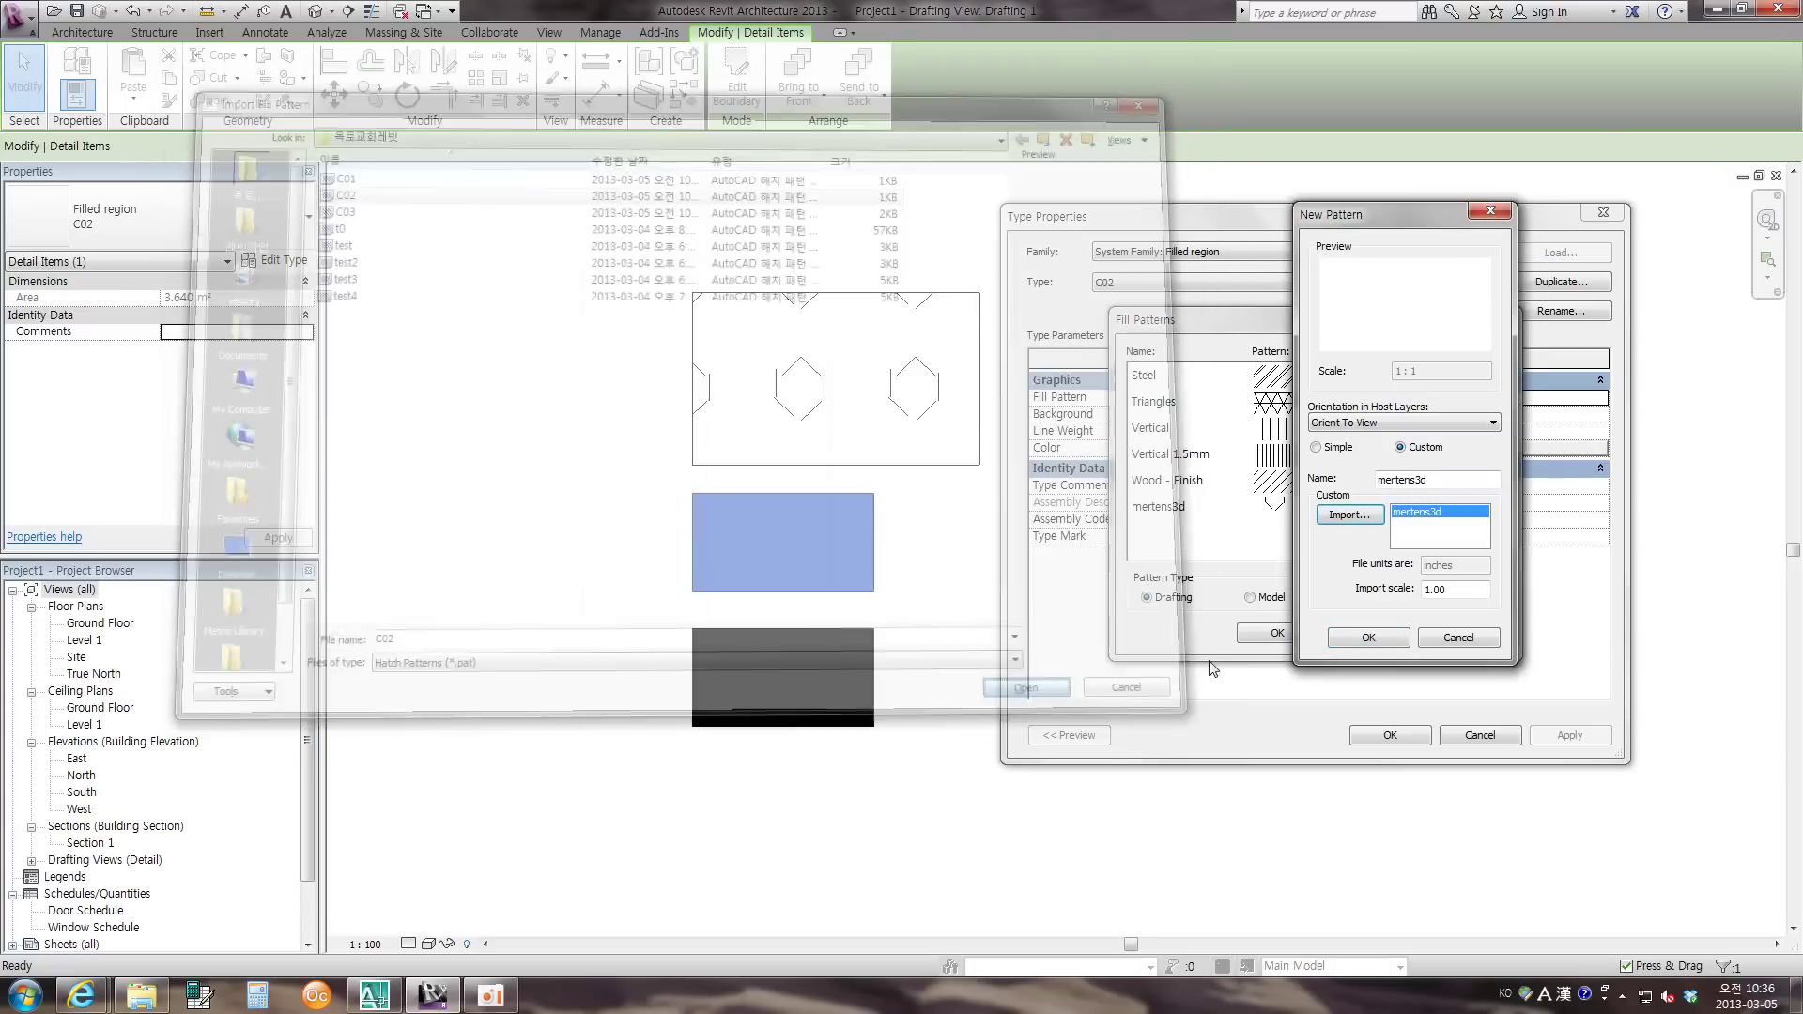
click(1368, 640)
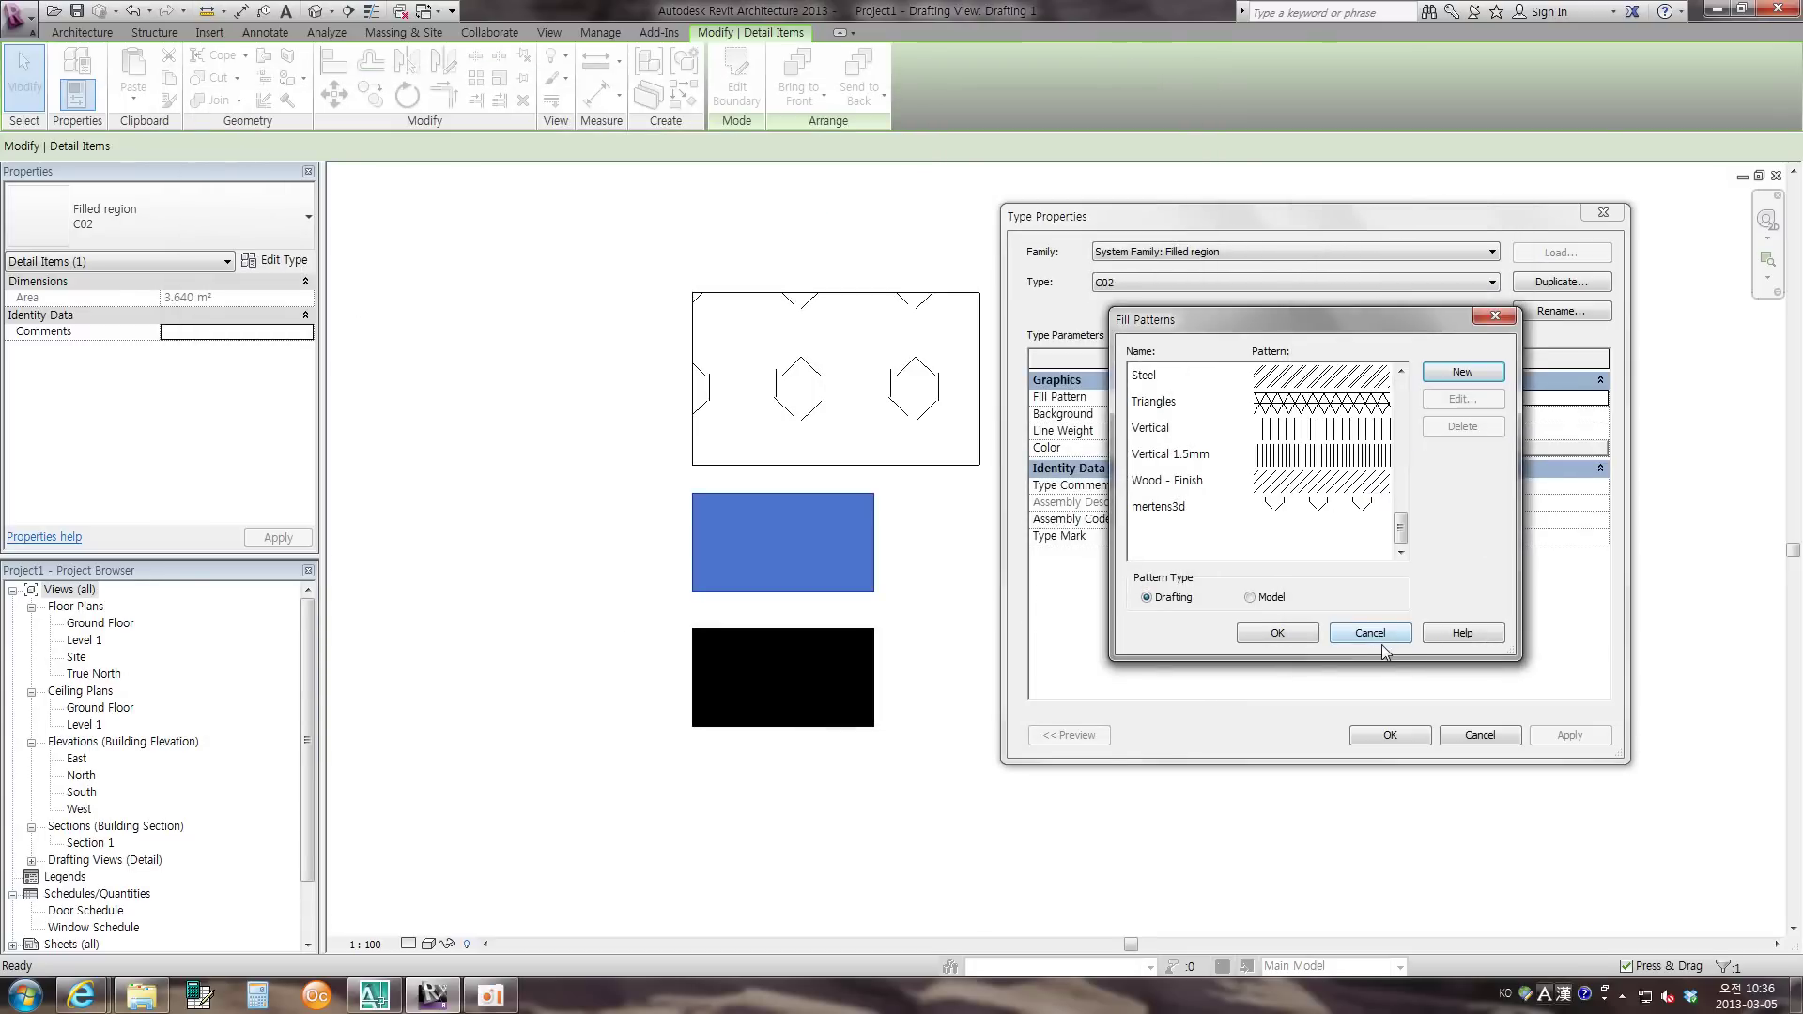
- Select the mertens3d pattern in the Fill Patterns list
mouse_move(1401, 534)
mouse_down()
mouse_move(1403, 413)
mouse_move(1418, 526)
mouse_up()
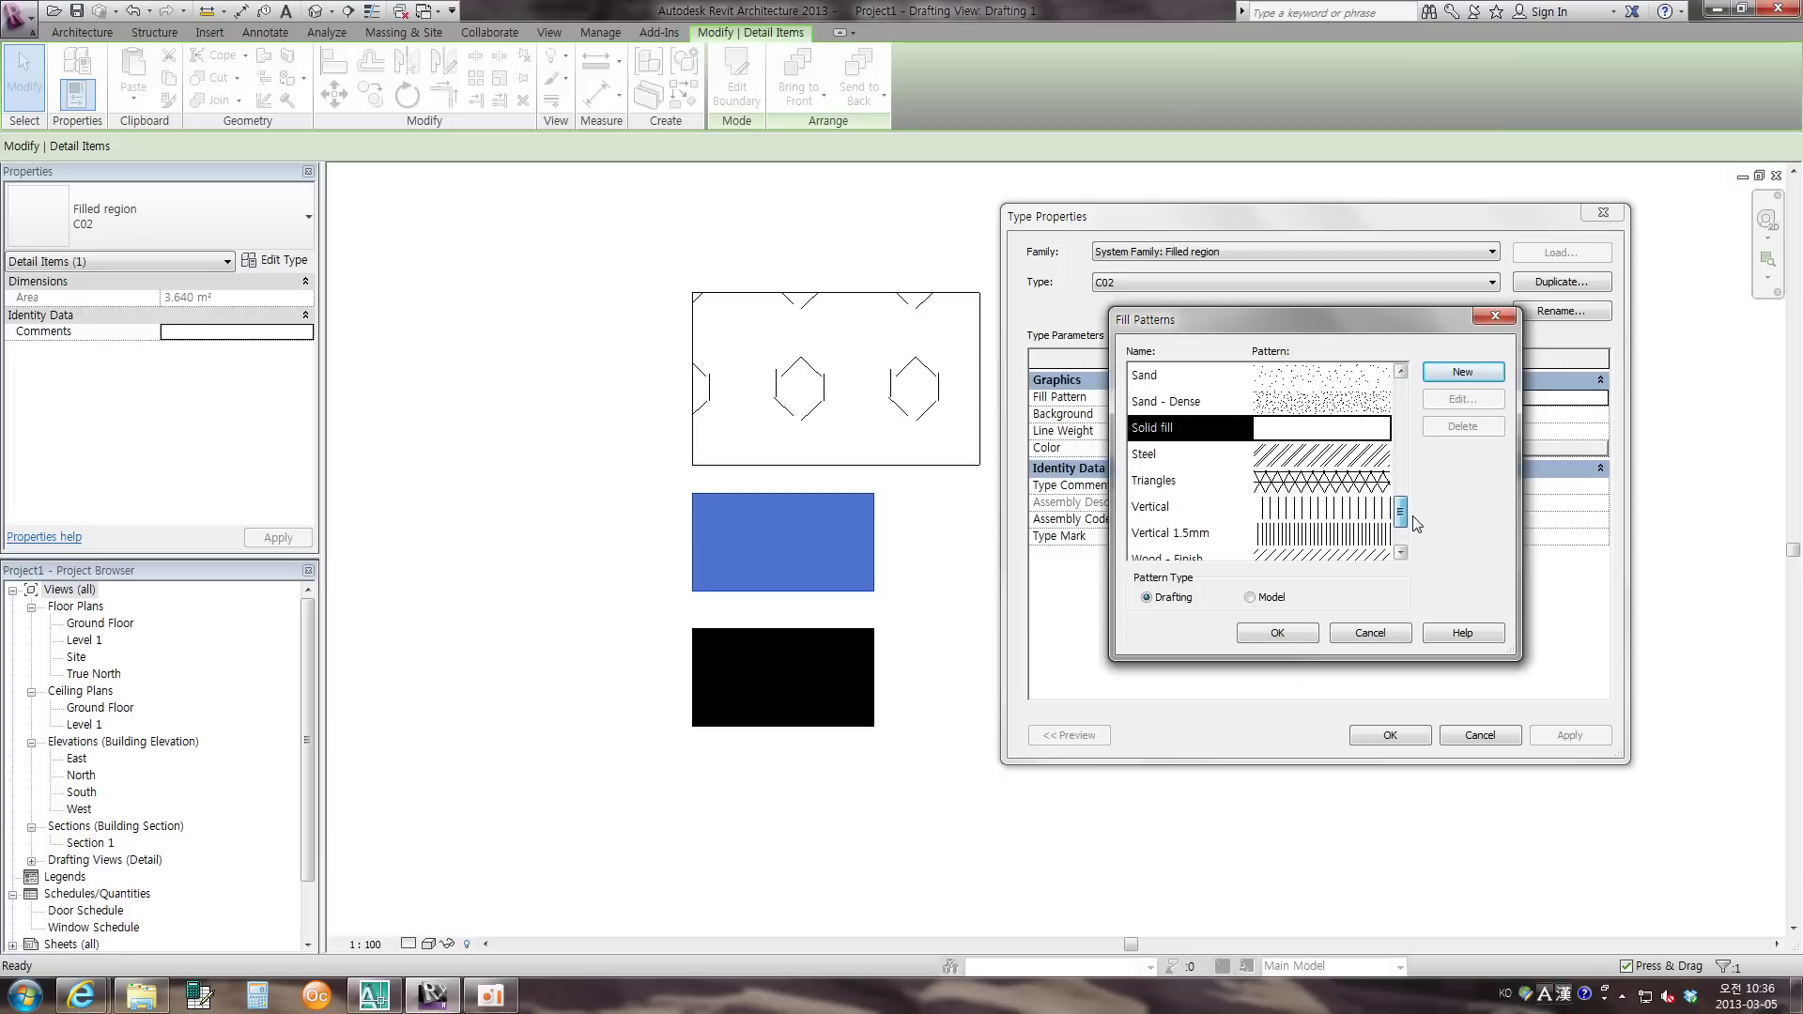
click(1186, 455)
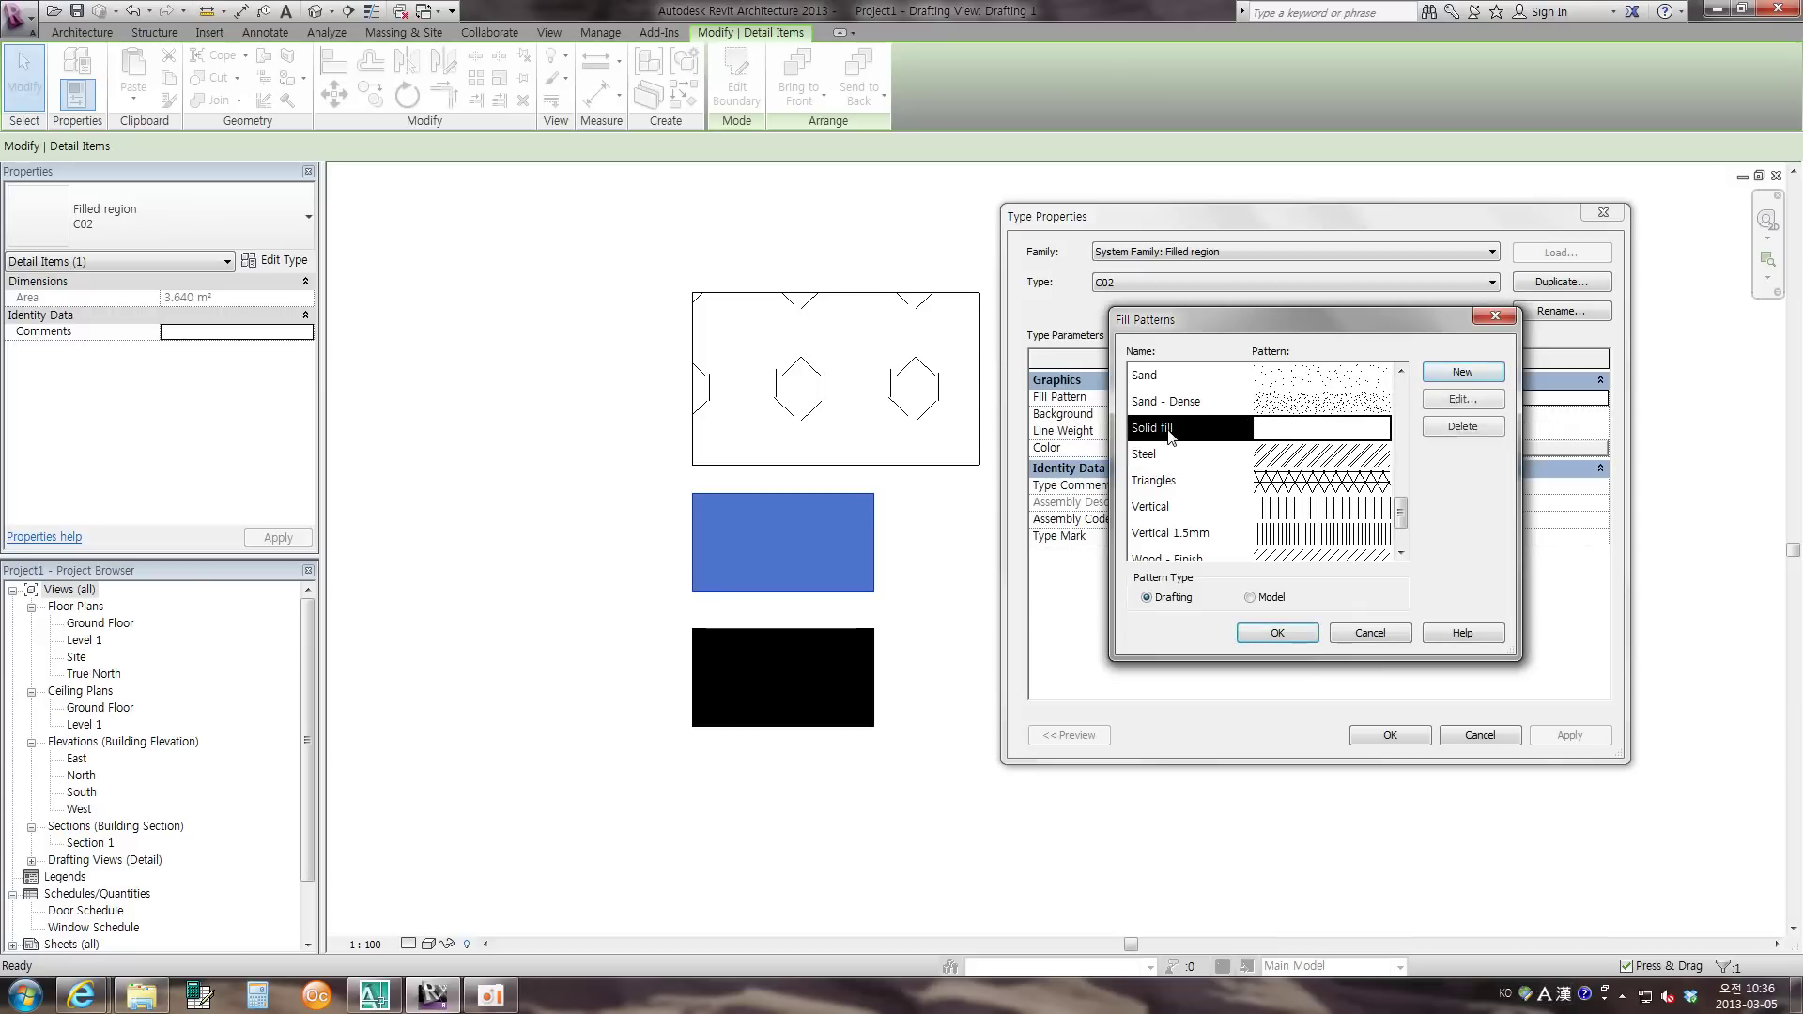
click(1203, 457)
scroll(1268, 507, down, 2)
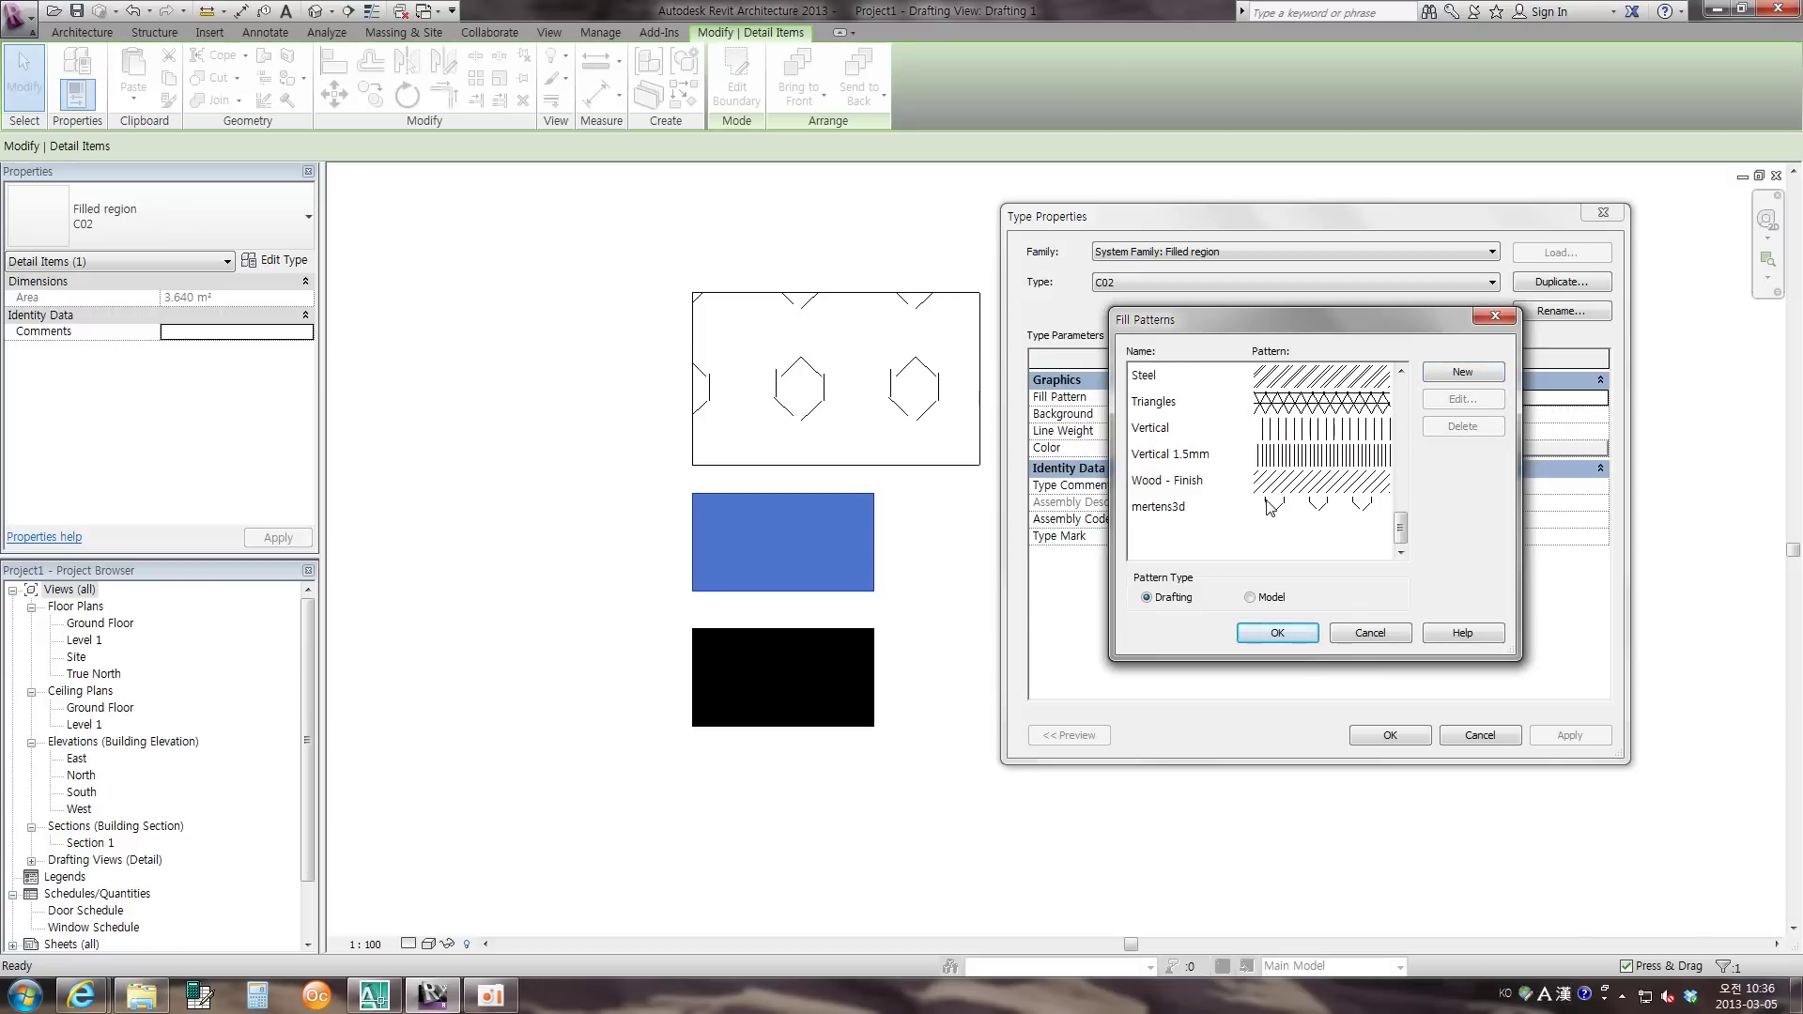
click(1214, 515)
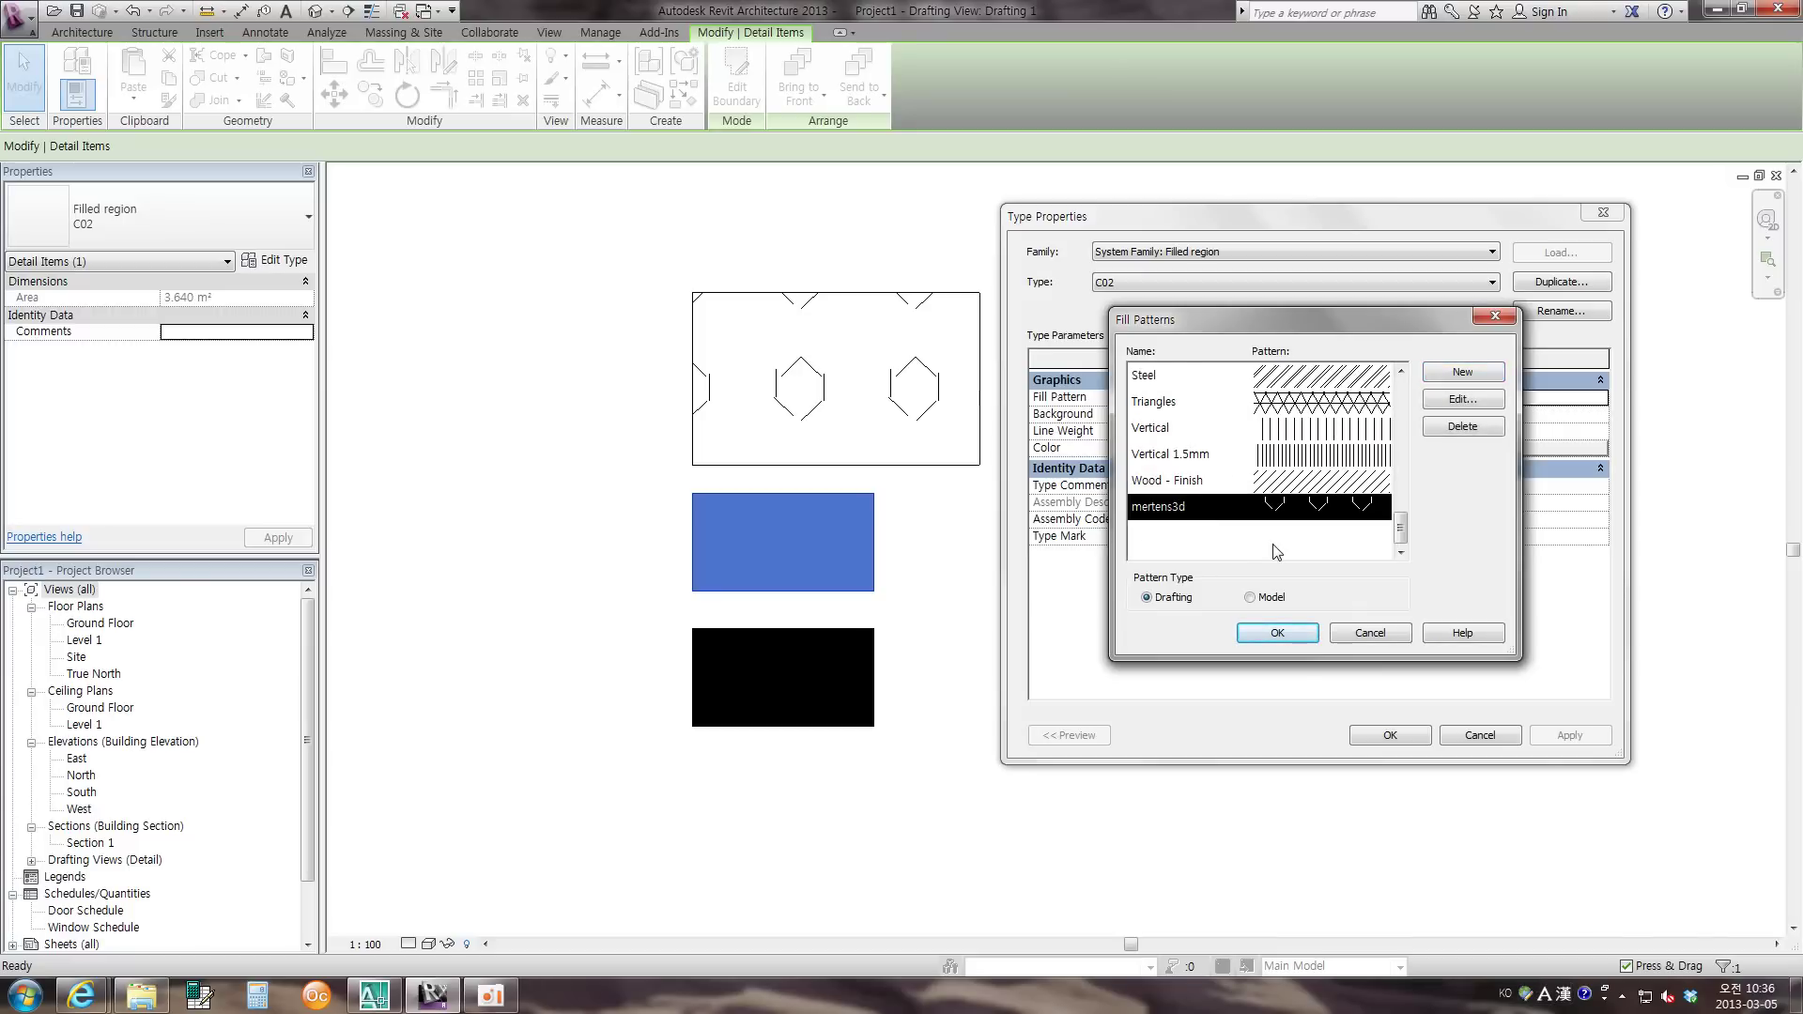
scroll(1279, 550, up, 3)
scroll(1279, 549, up, 3)
scroll(1280, 548, up, 2)
scroll(1280, 548, down, 2)
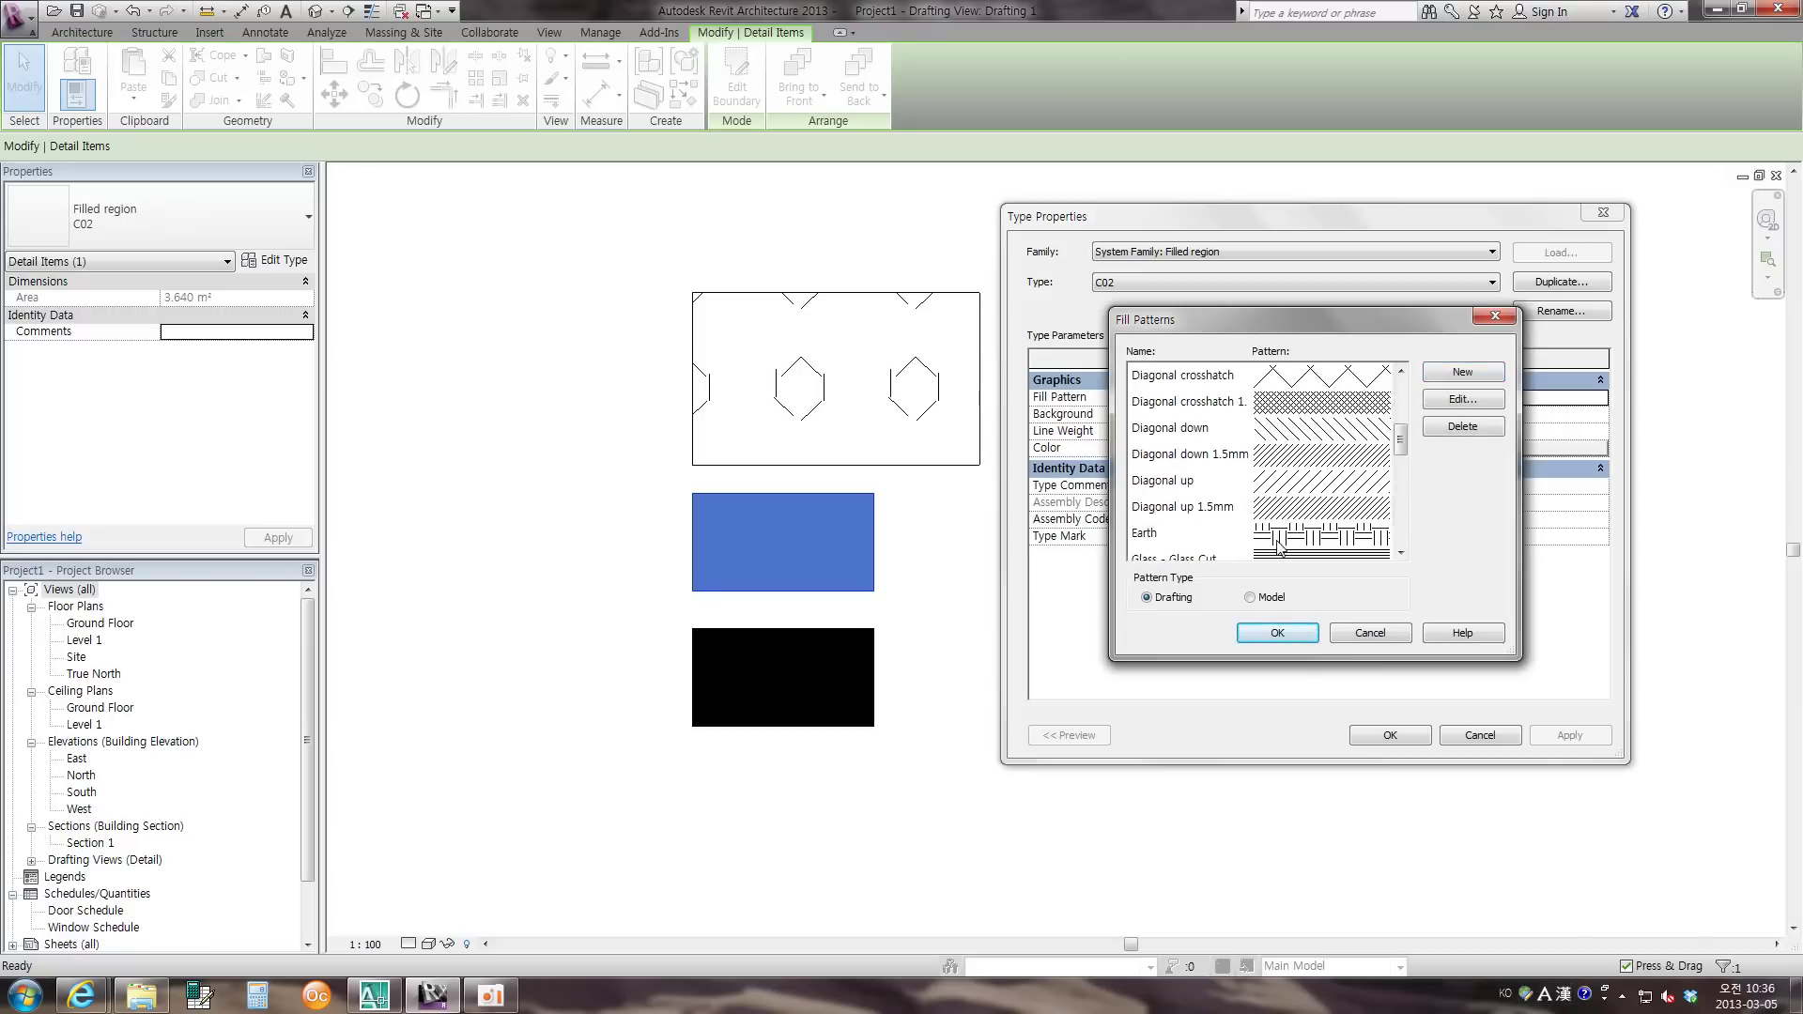
scroll(1280, 547, down, 5)
click(1440, 374)
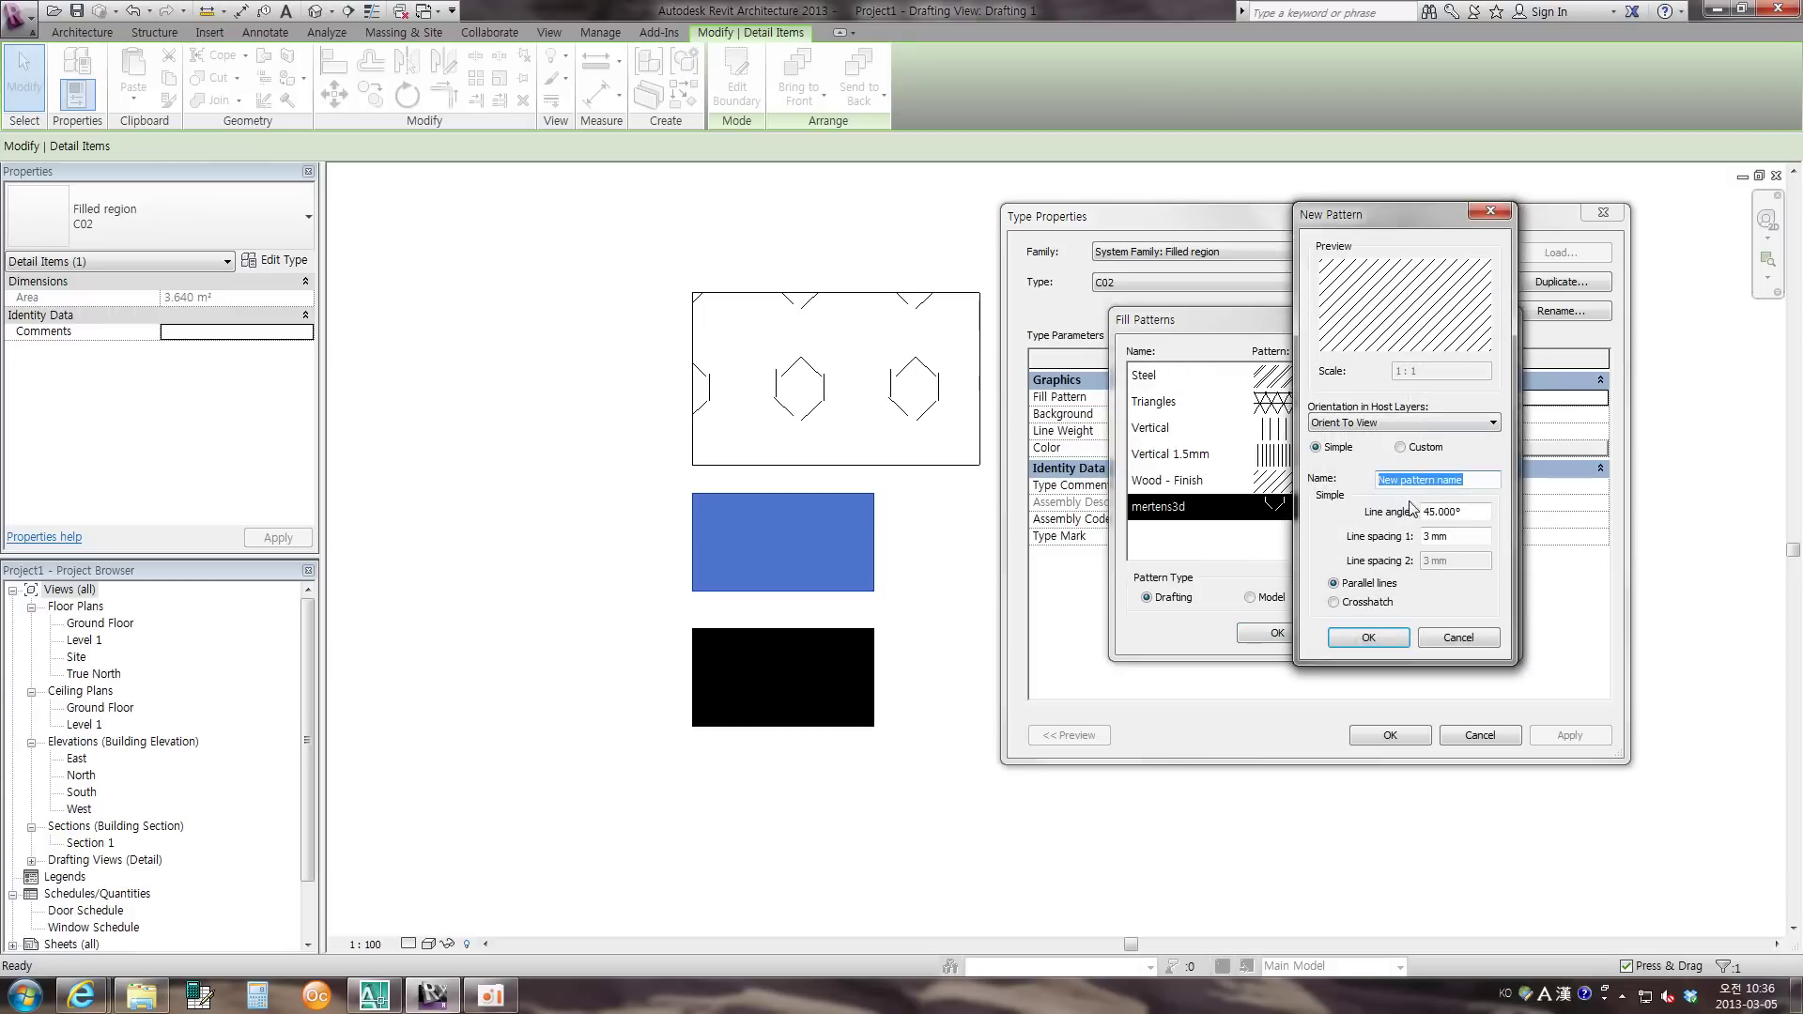
- Import the C02 hatch file at 0.01 scale as pattern C02 and assign it as the fill
click(1401, 447)
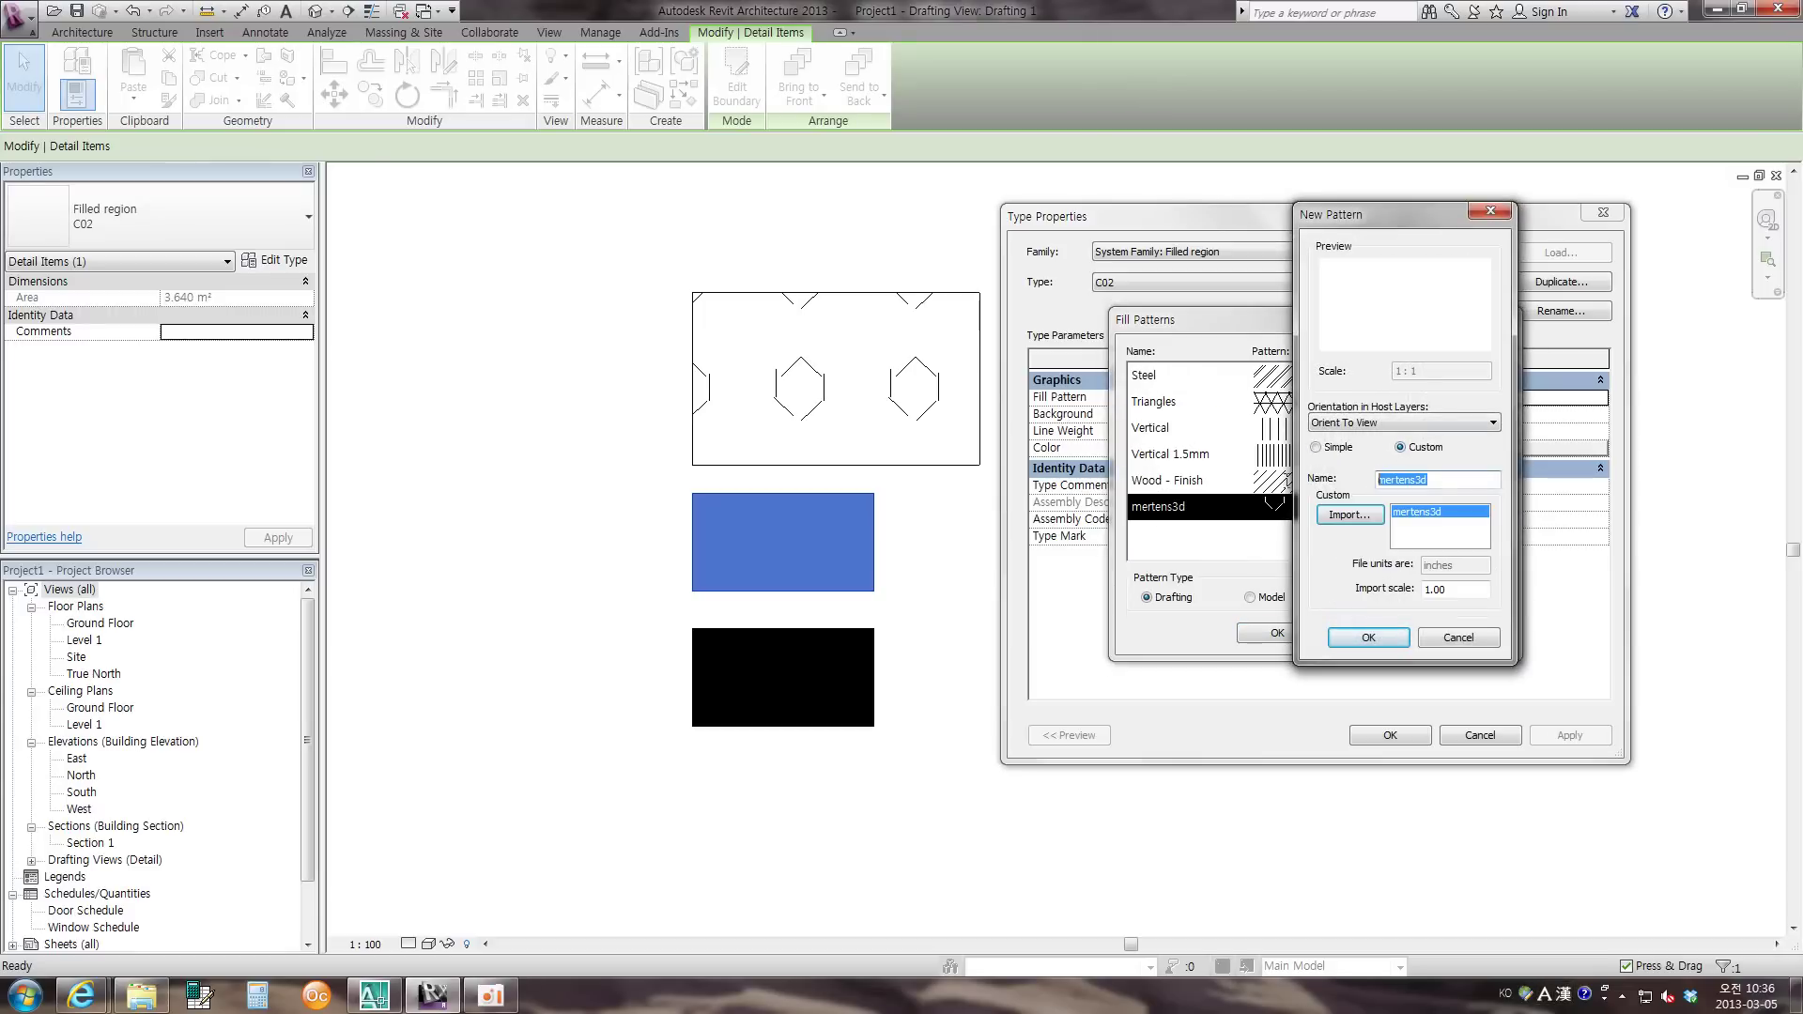
click(1352, 516)
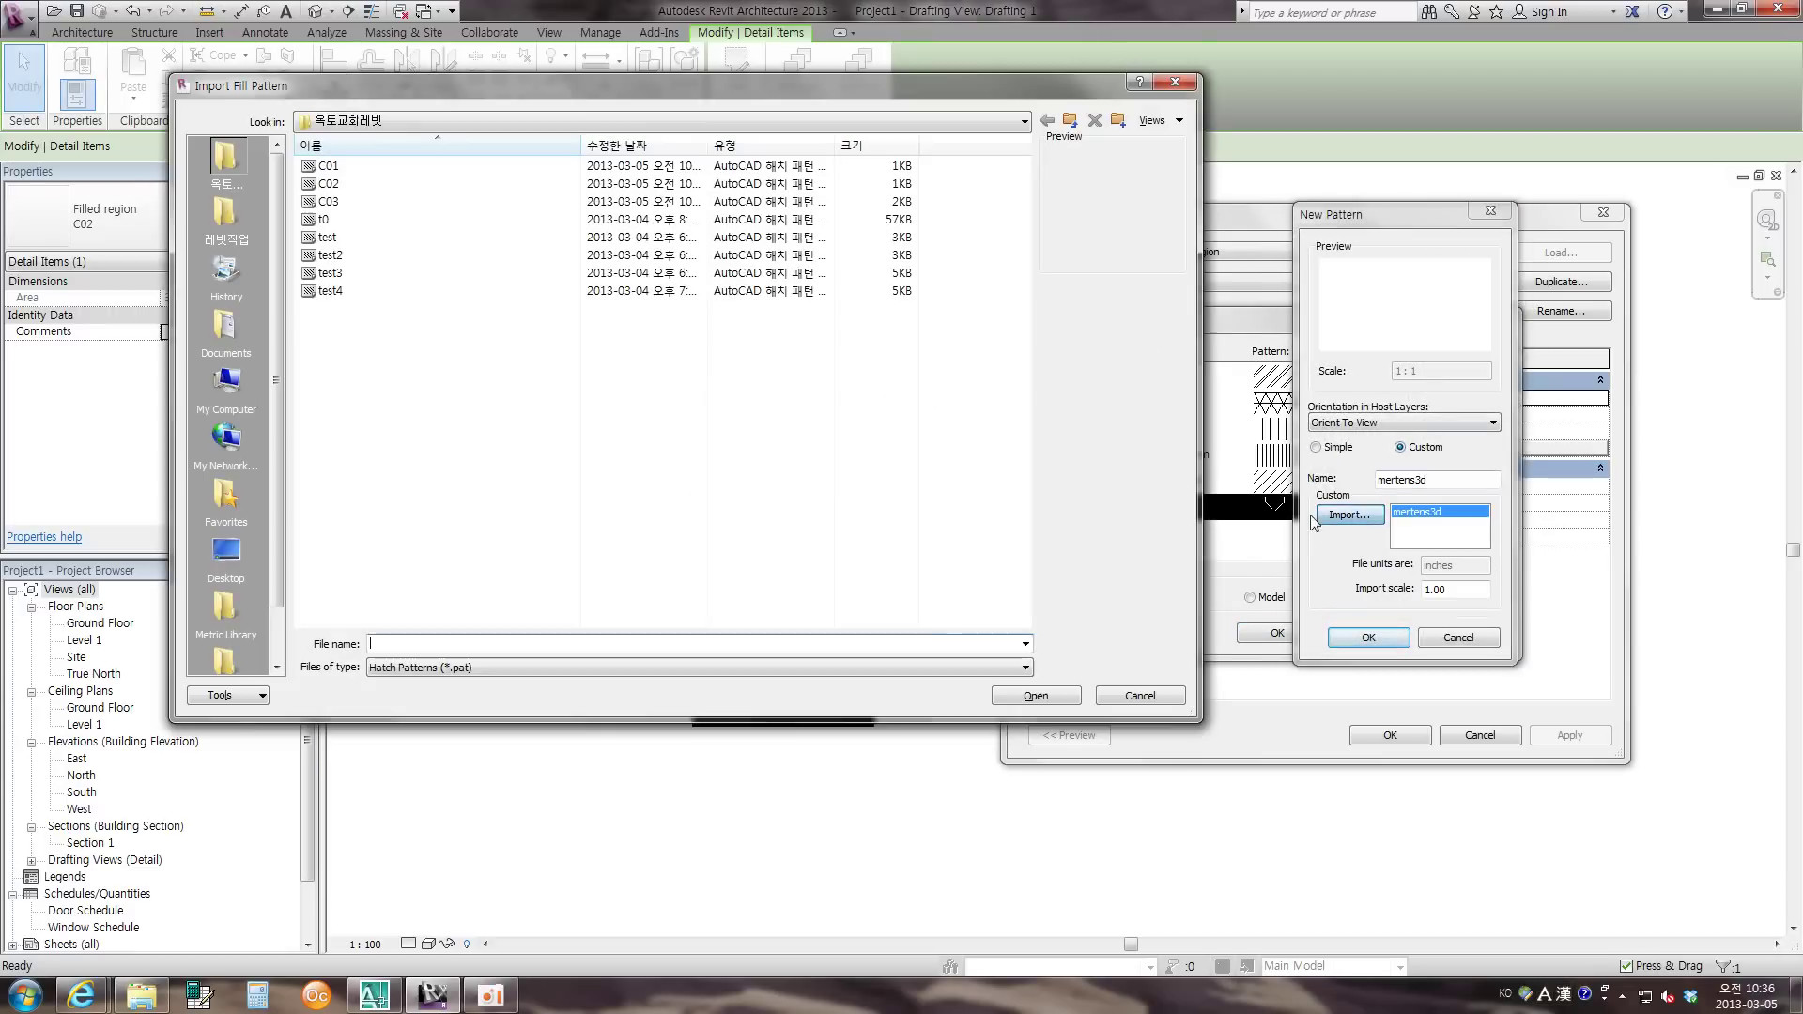
click(329, 183)
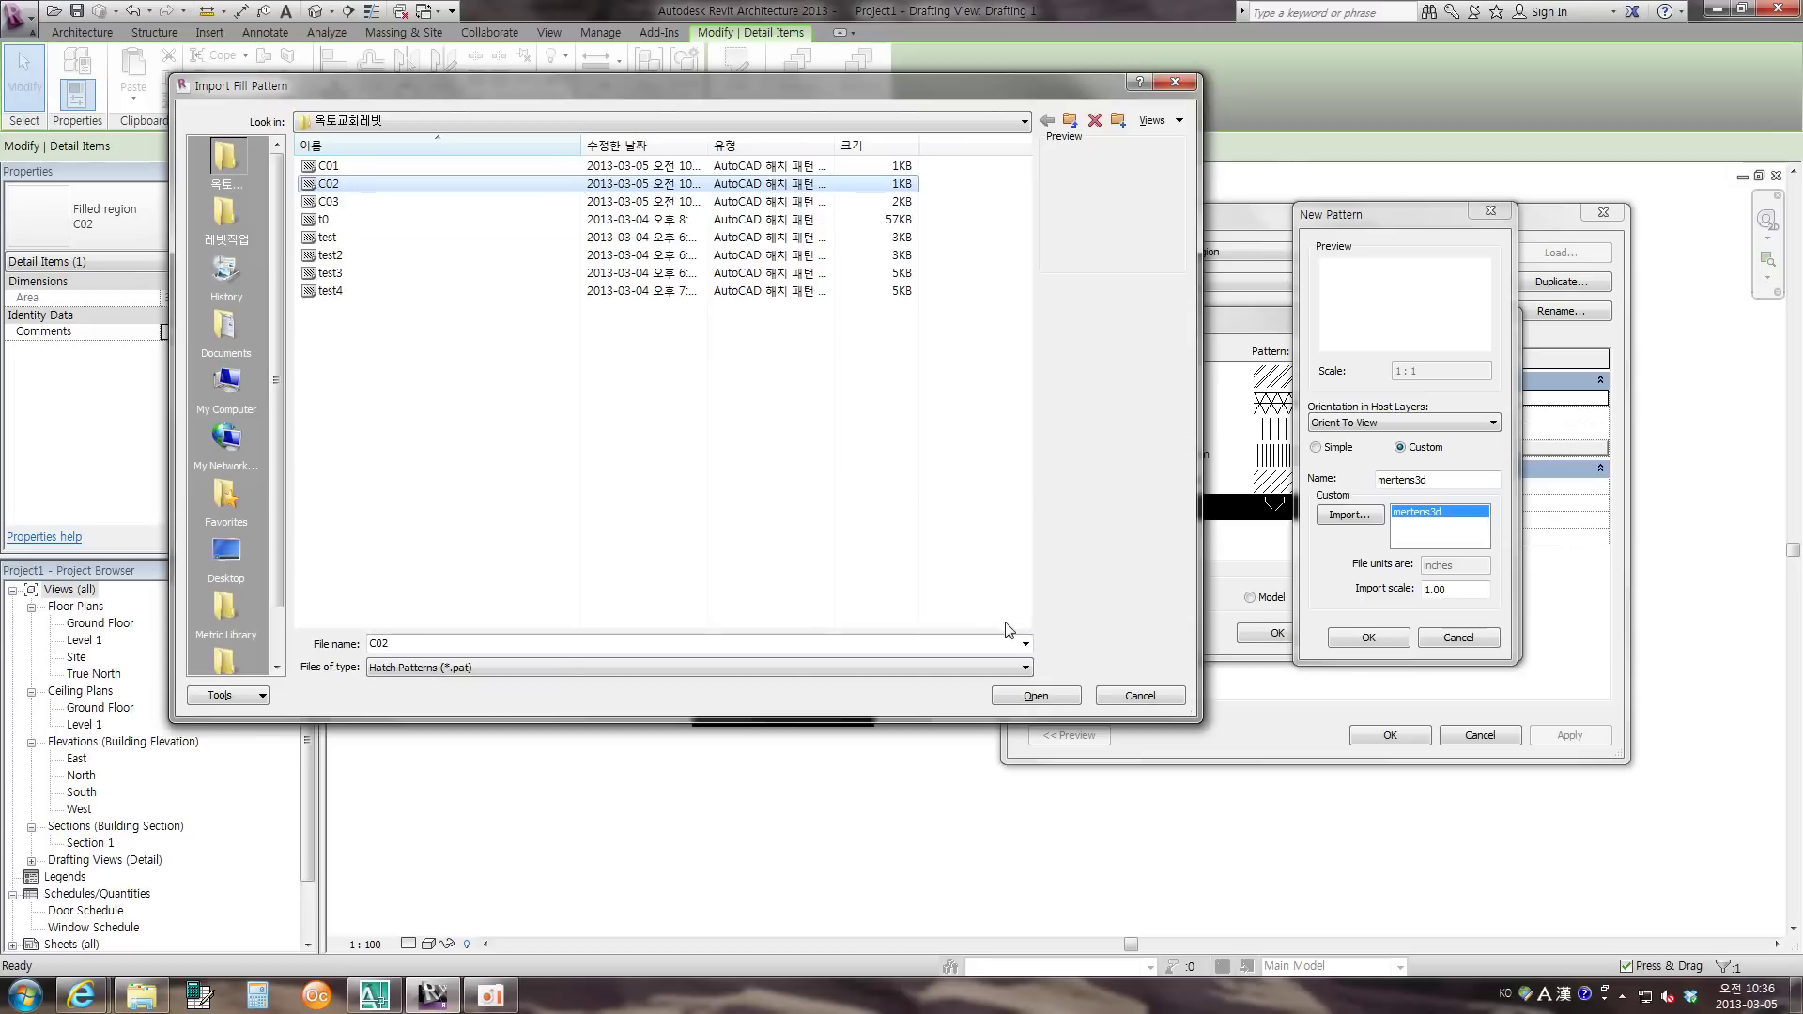
click(1043, 696)
click(1362, 522)
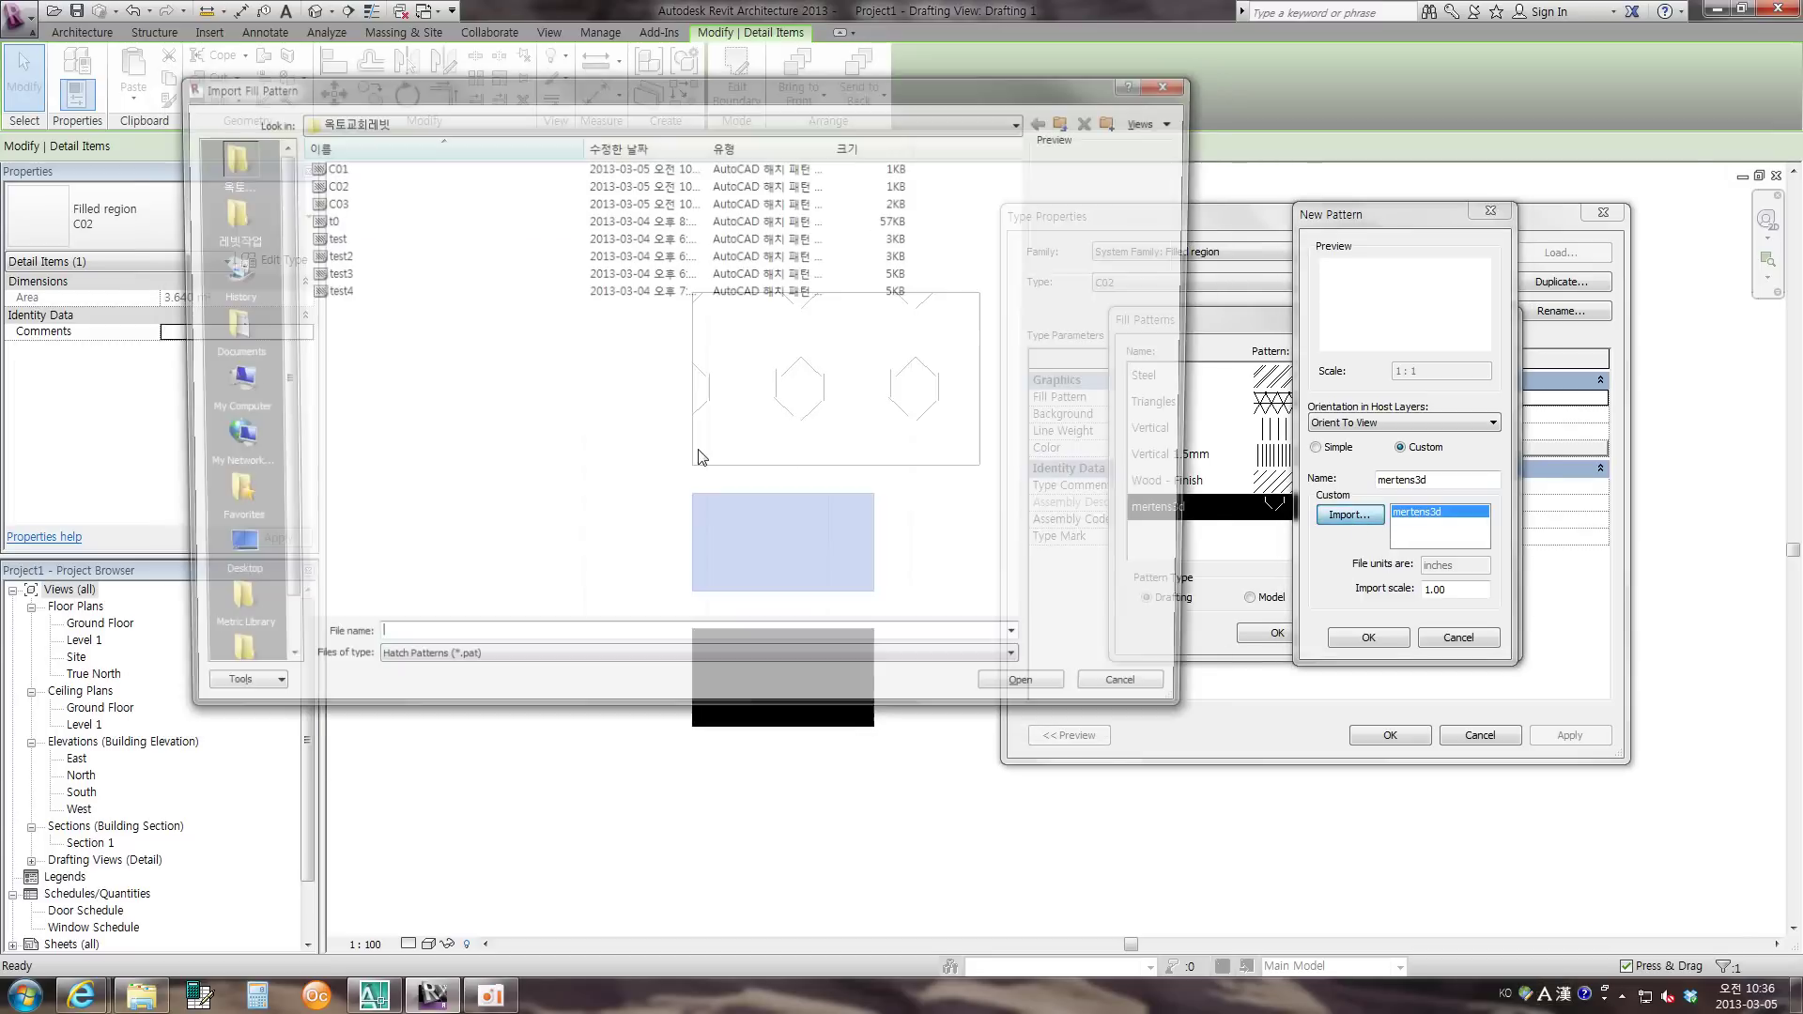
click(329, 183)
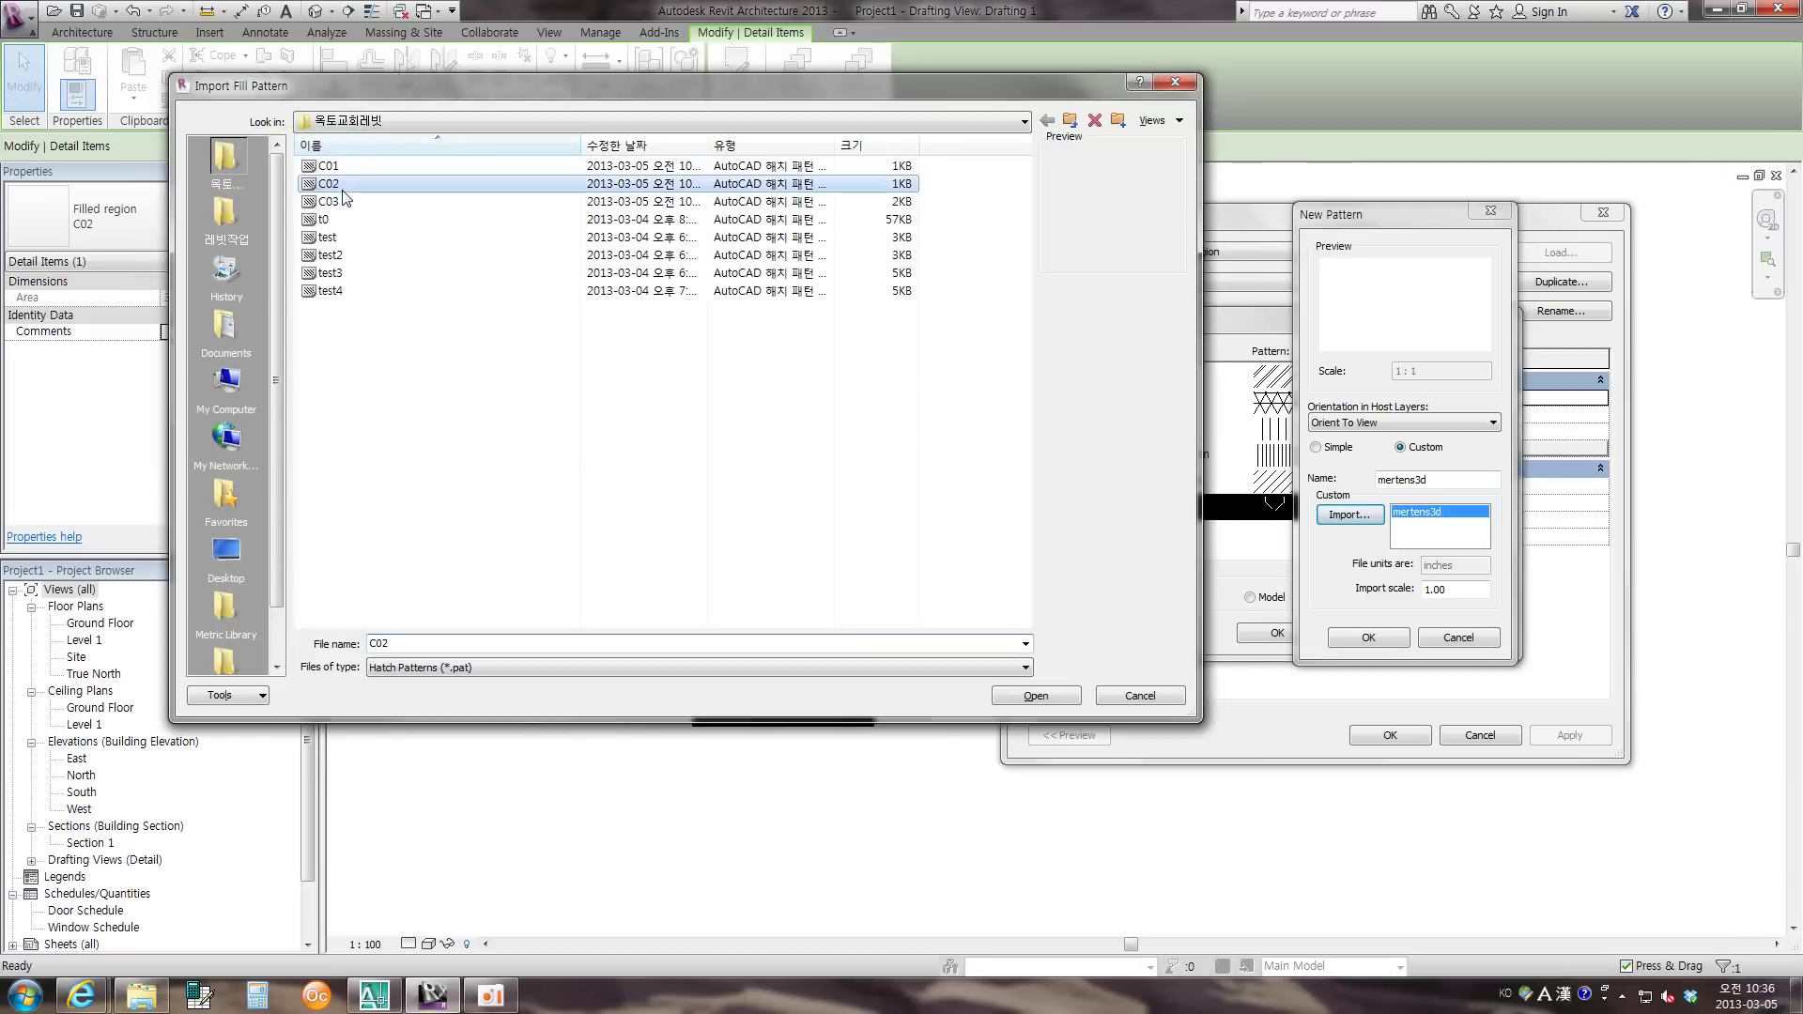
click(1042, 696)
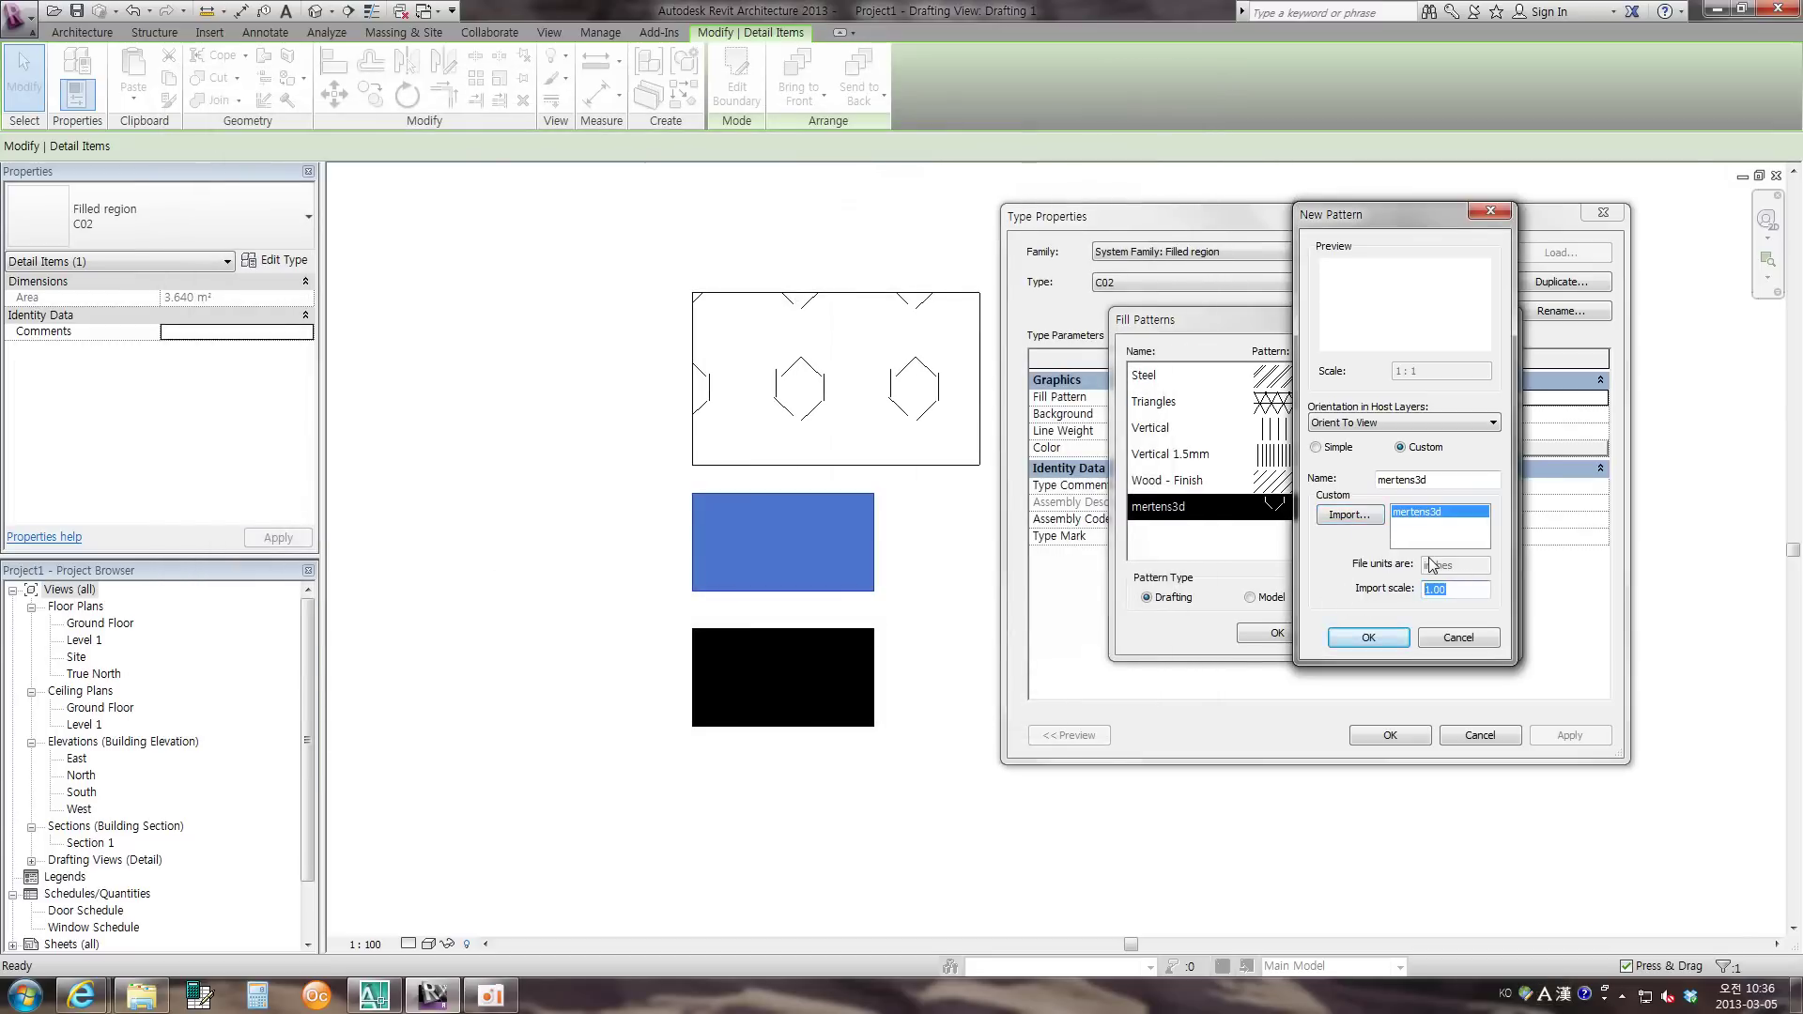
text(0.01)
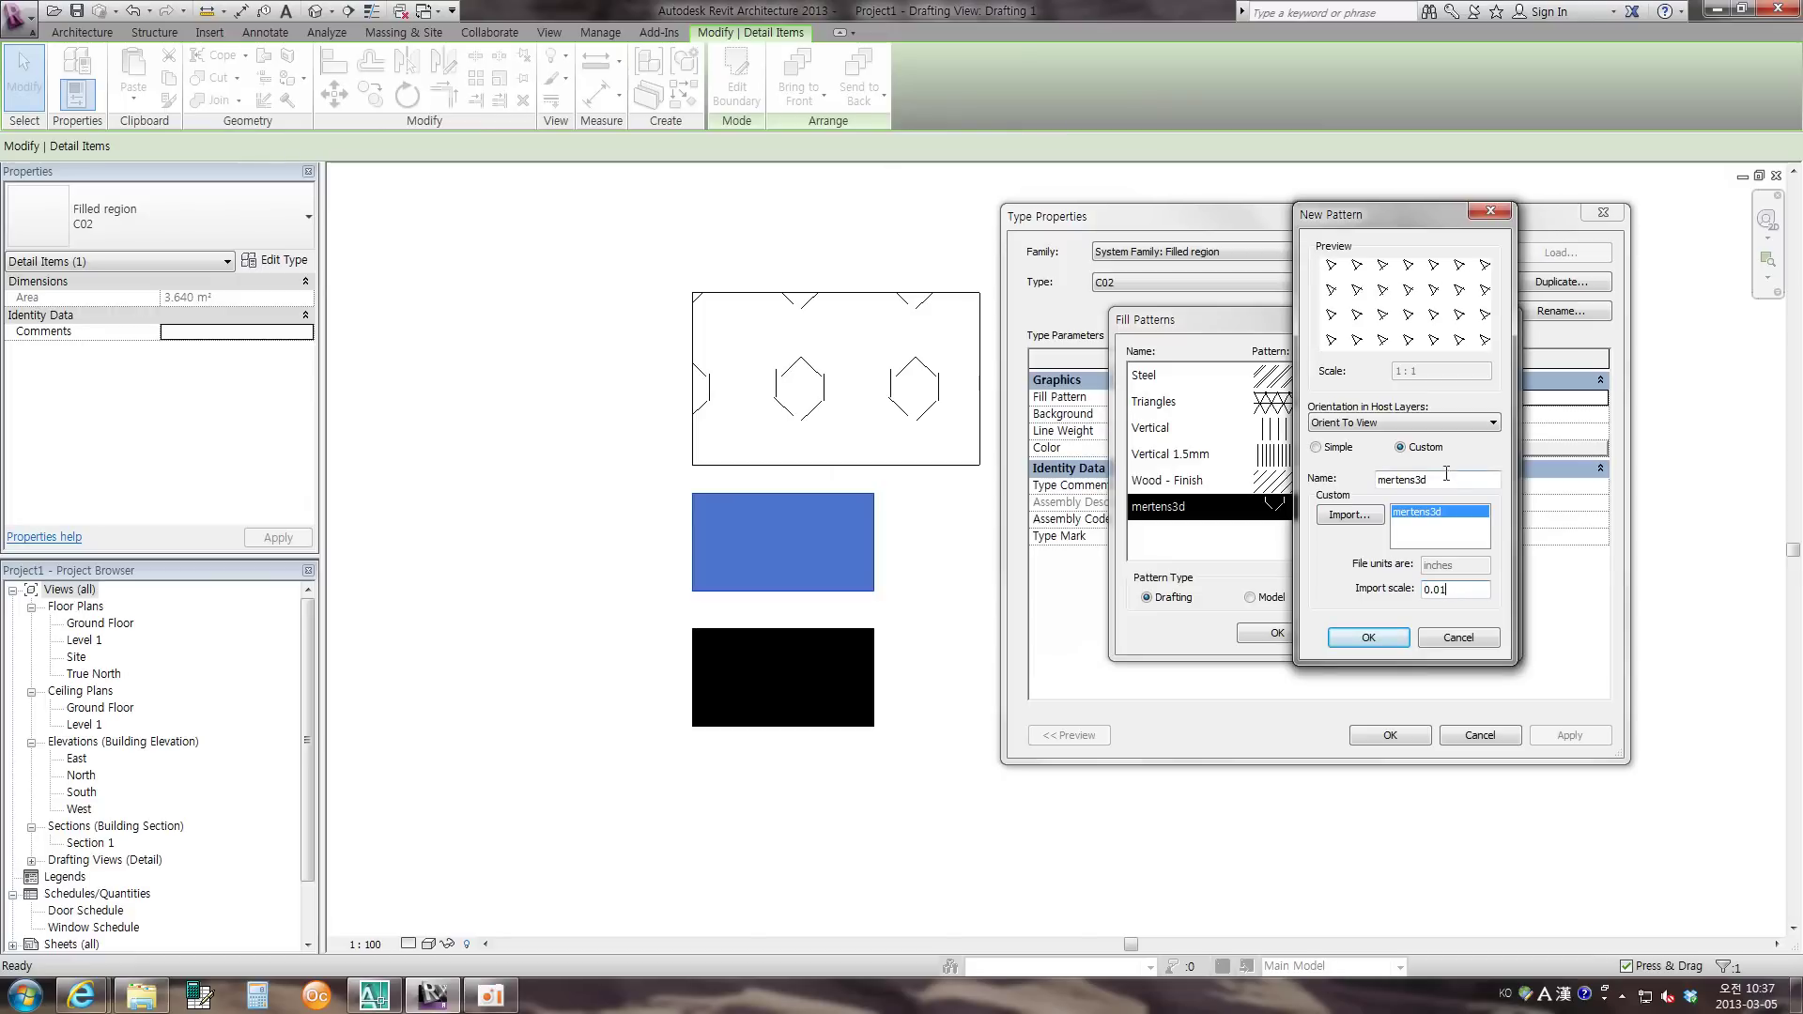
double_click(1446, 473)
text(C02)
click(1408, 634)
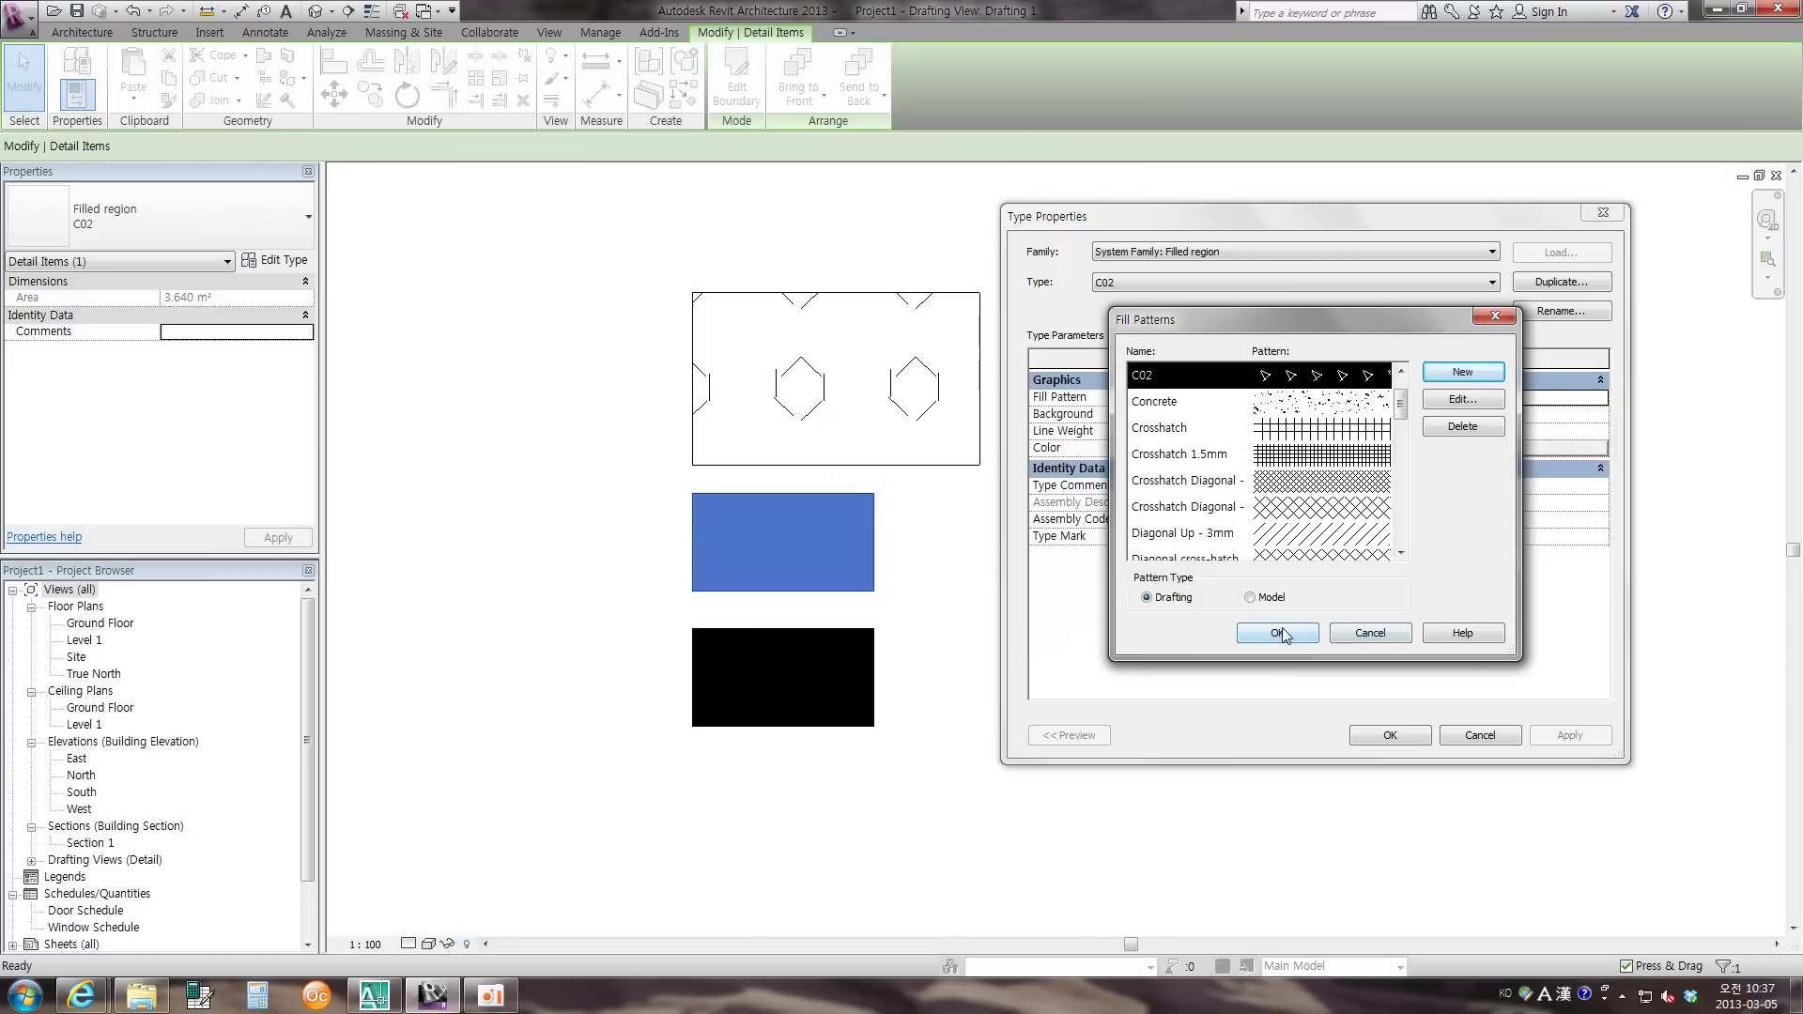
click(1281, 631)
- Apply the C02 change, then open the fill pattern list for the solid black region's type
click(1390, 735)
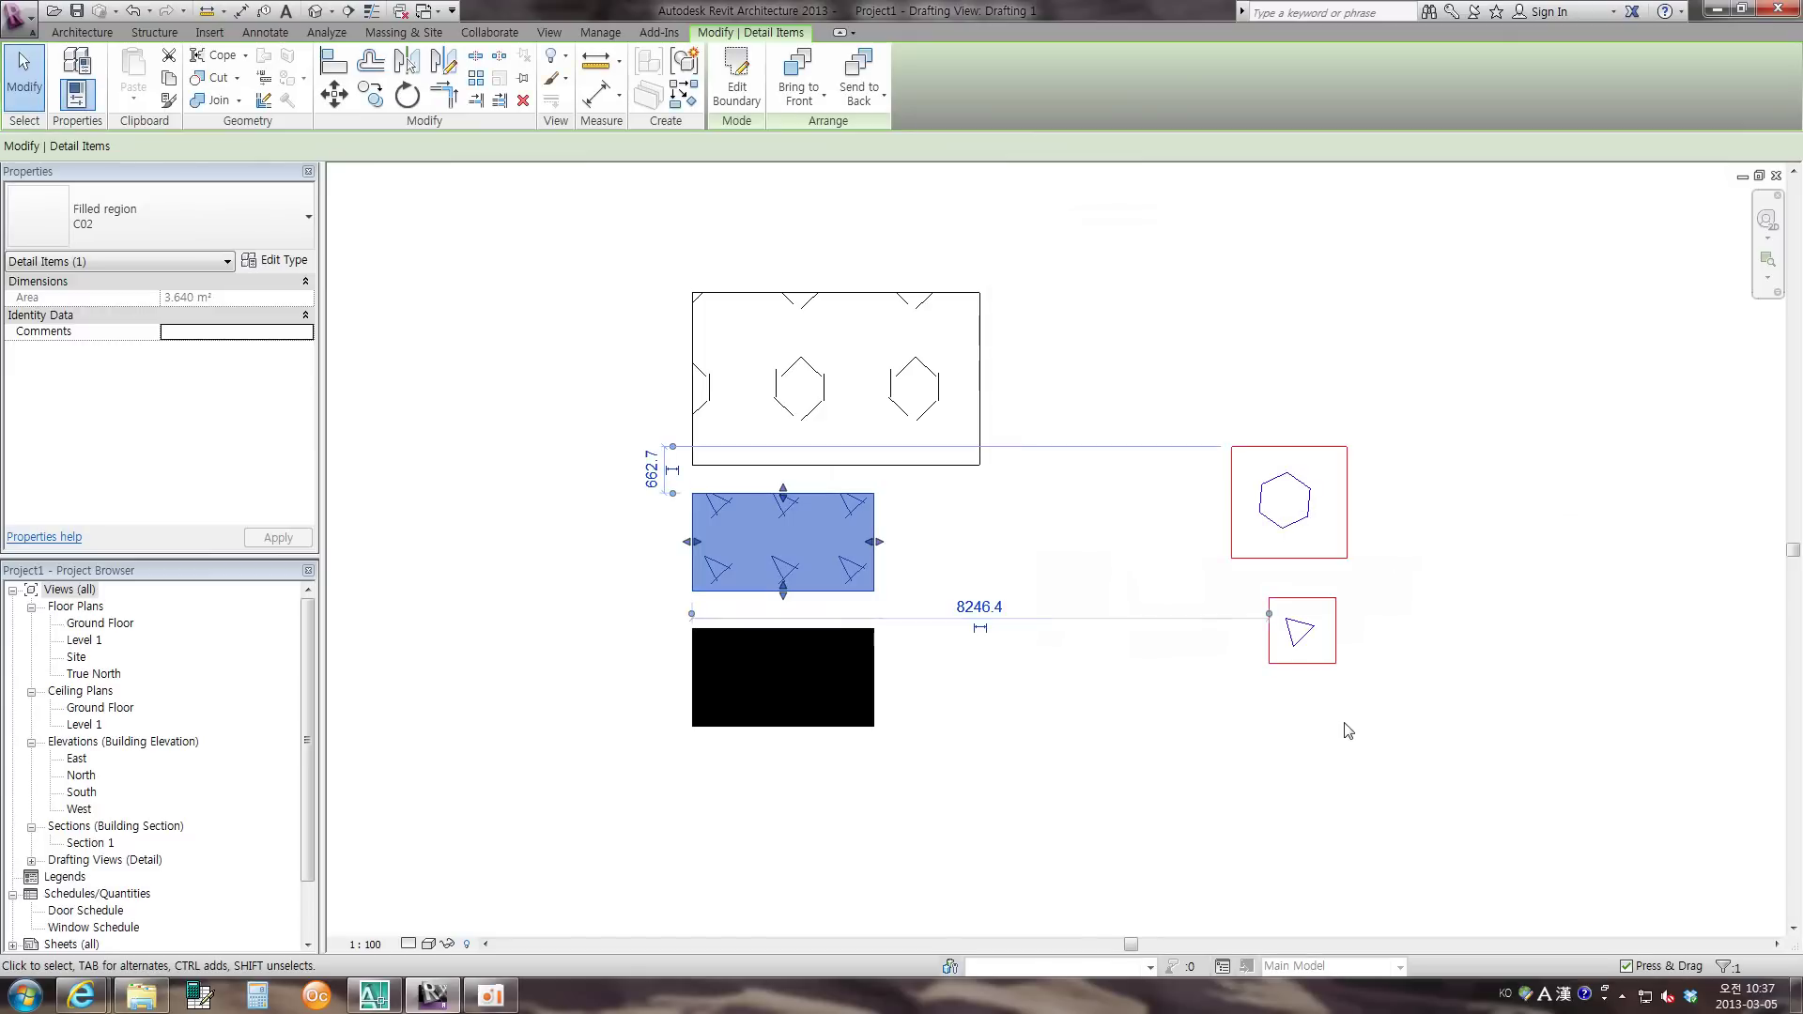
click(1089, 757)
middle_drag(914, 541, 996, 431)
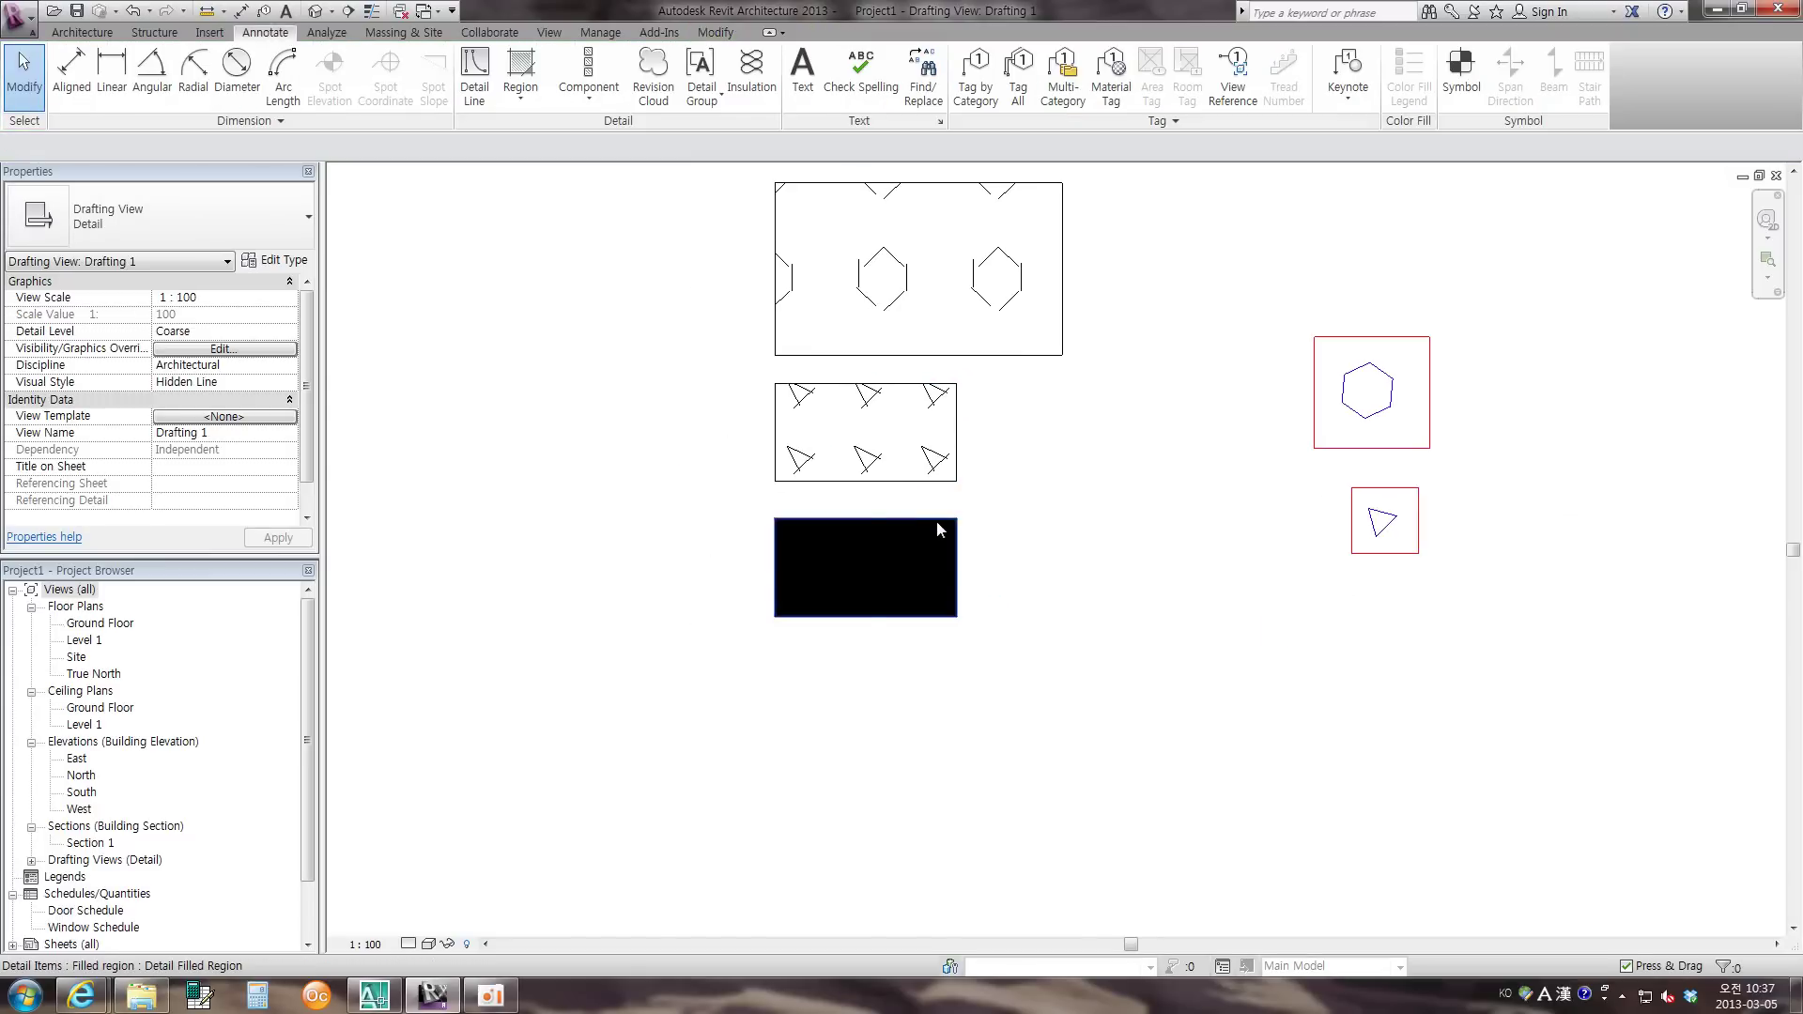
click(937, 531)
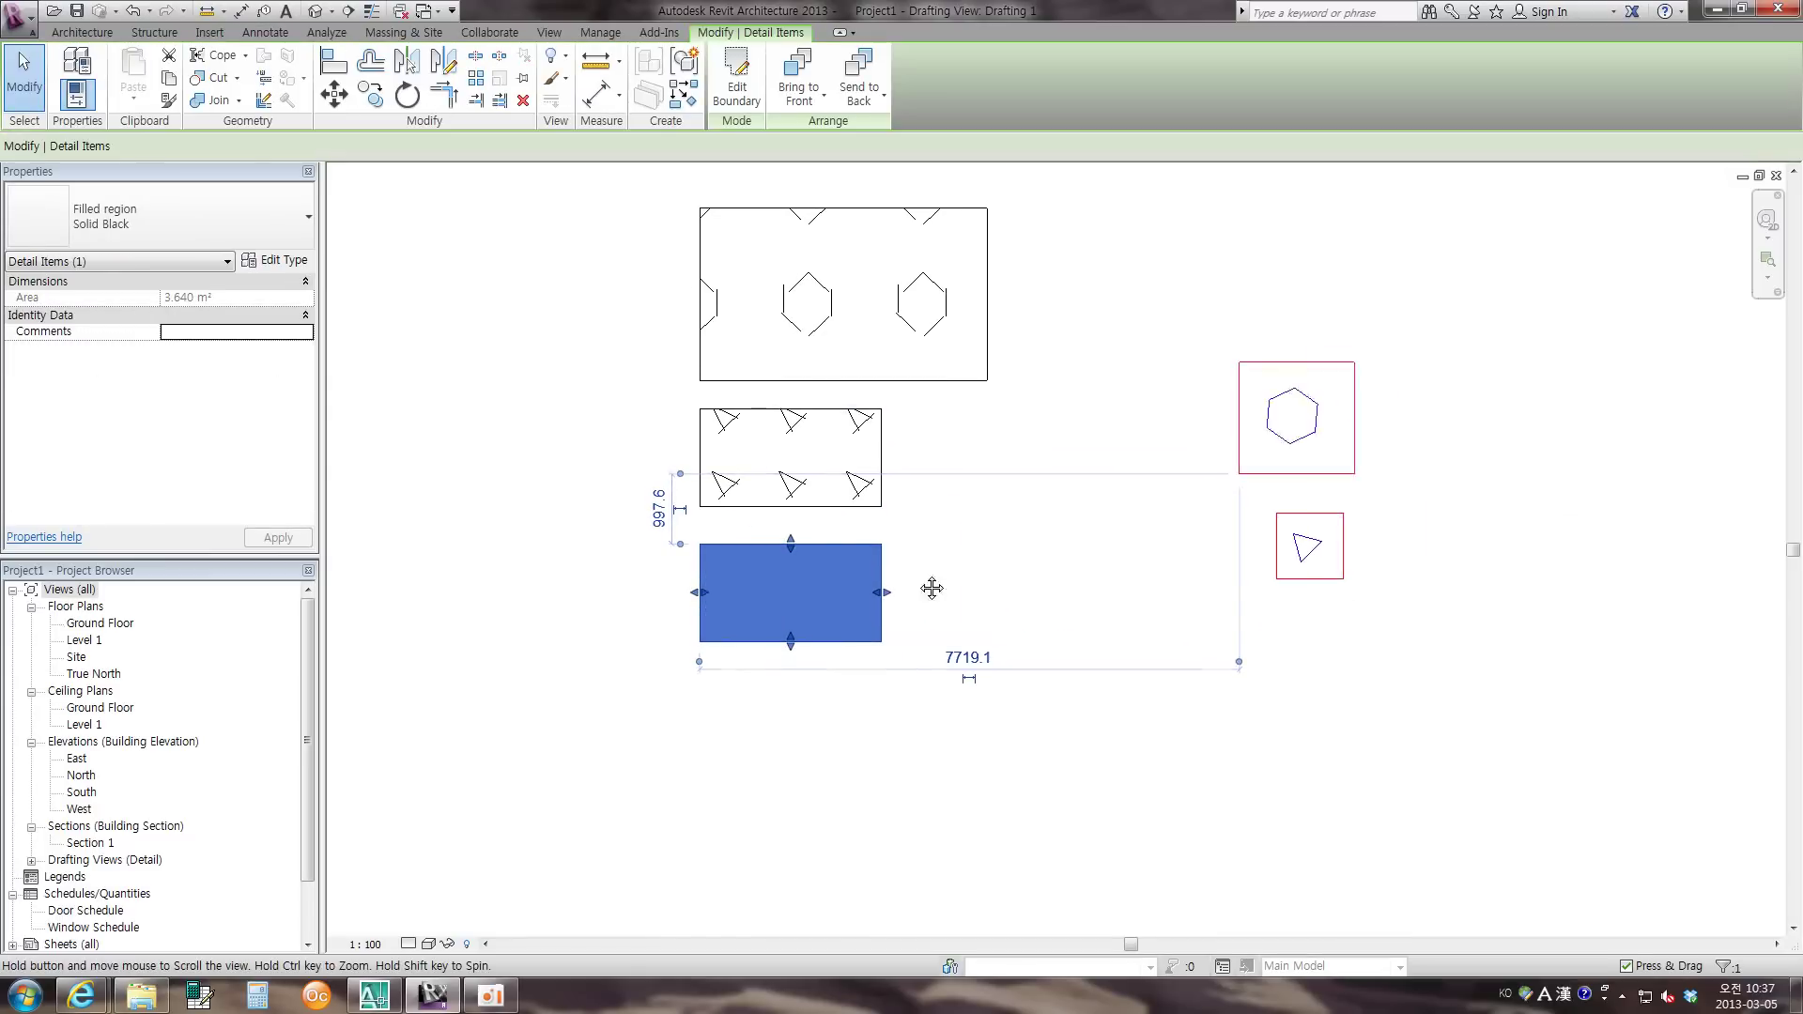
click(273, 263)
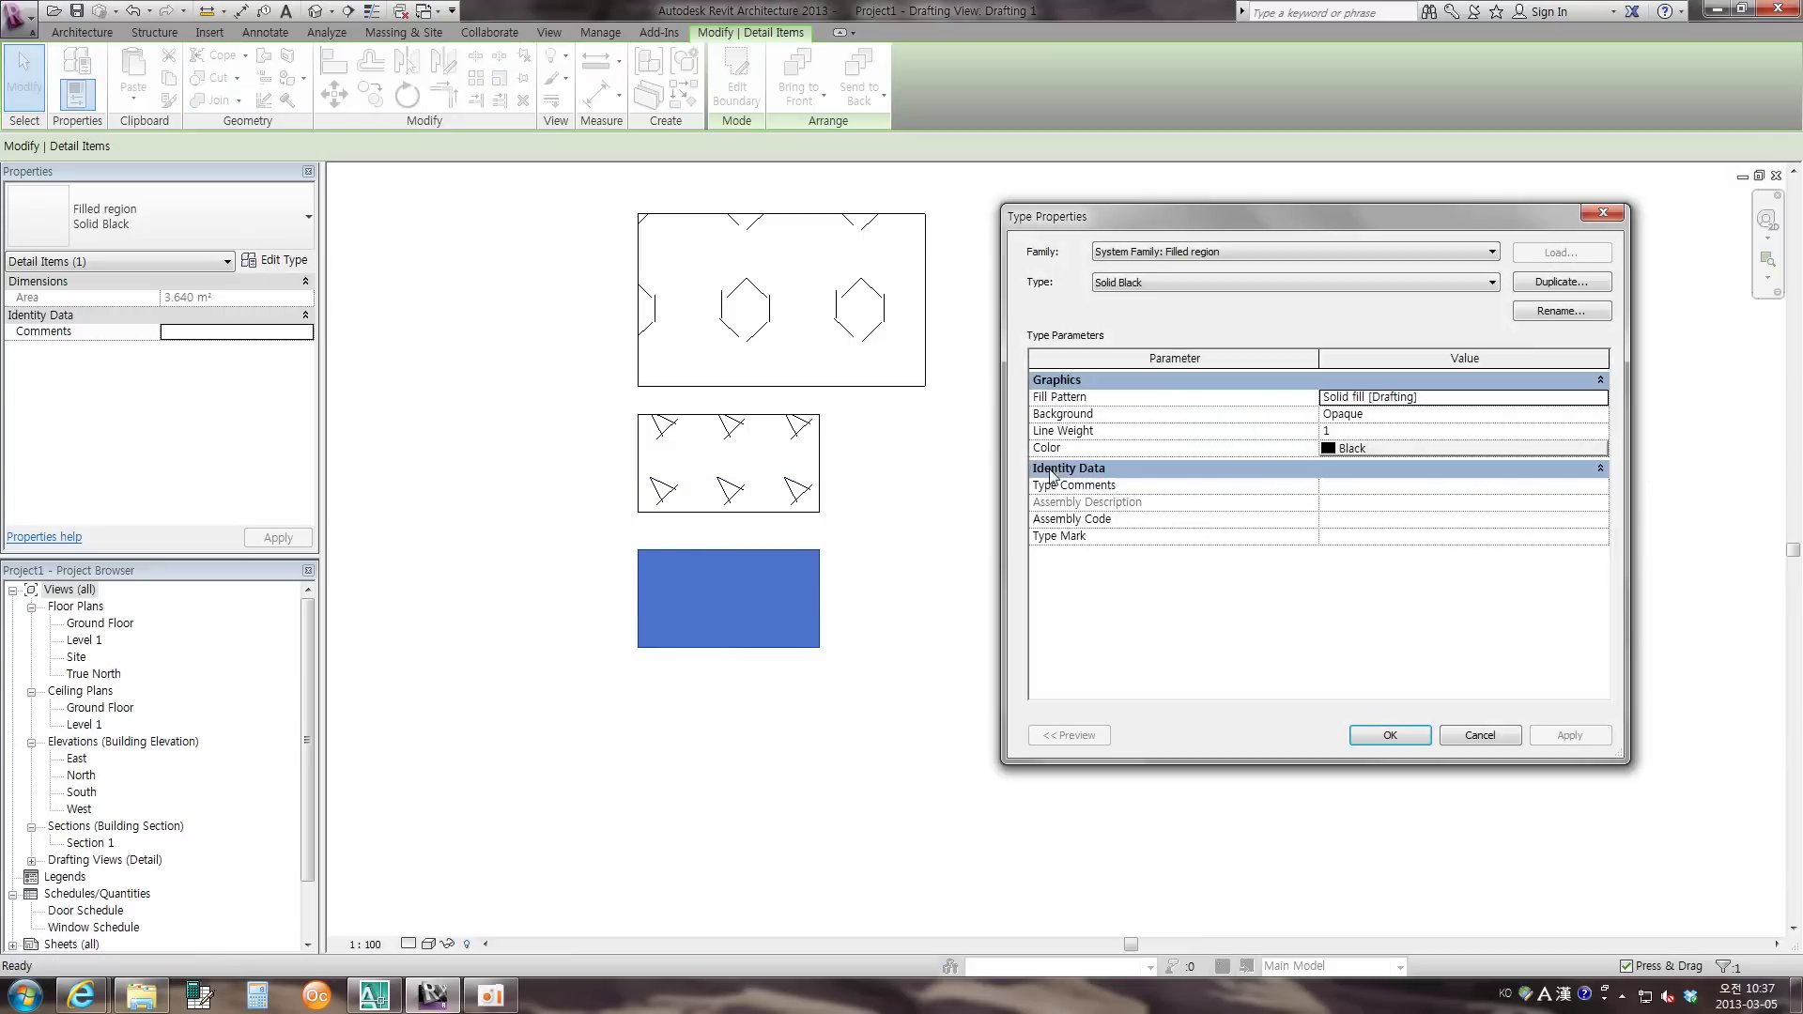
click(1437, 401)
click(1602, 399)
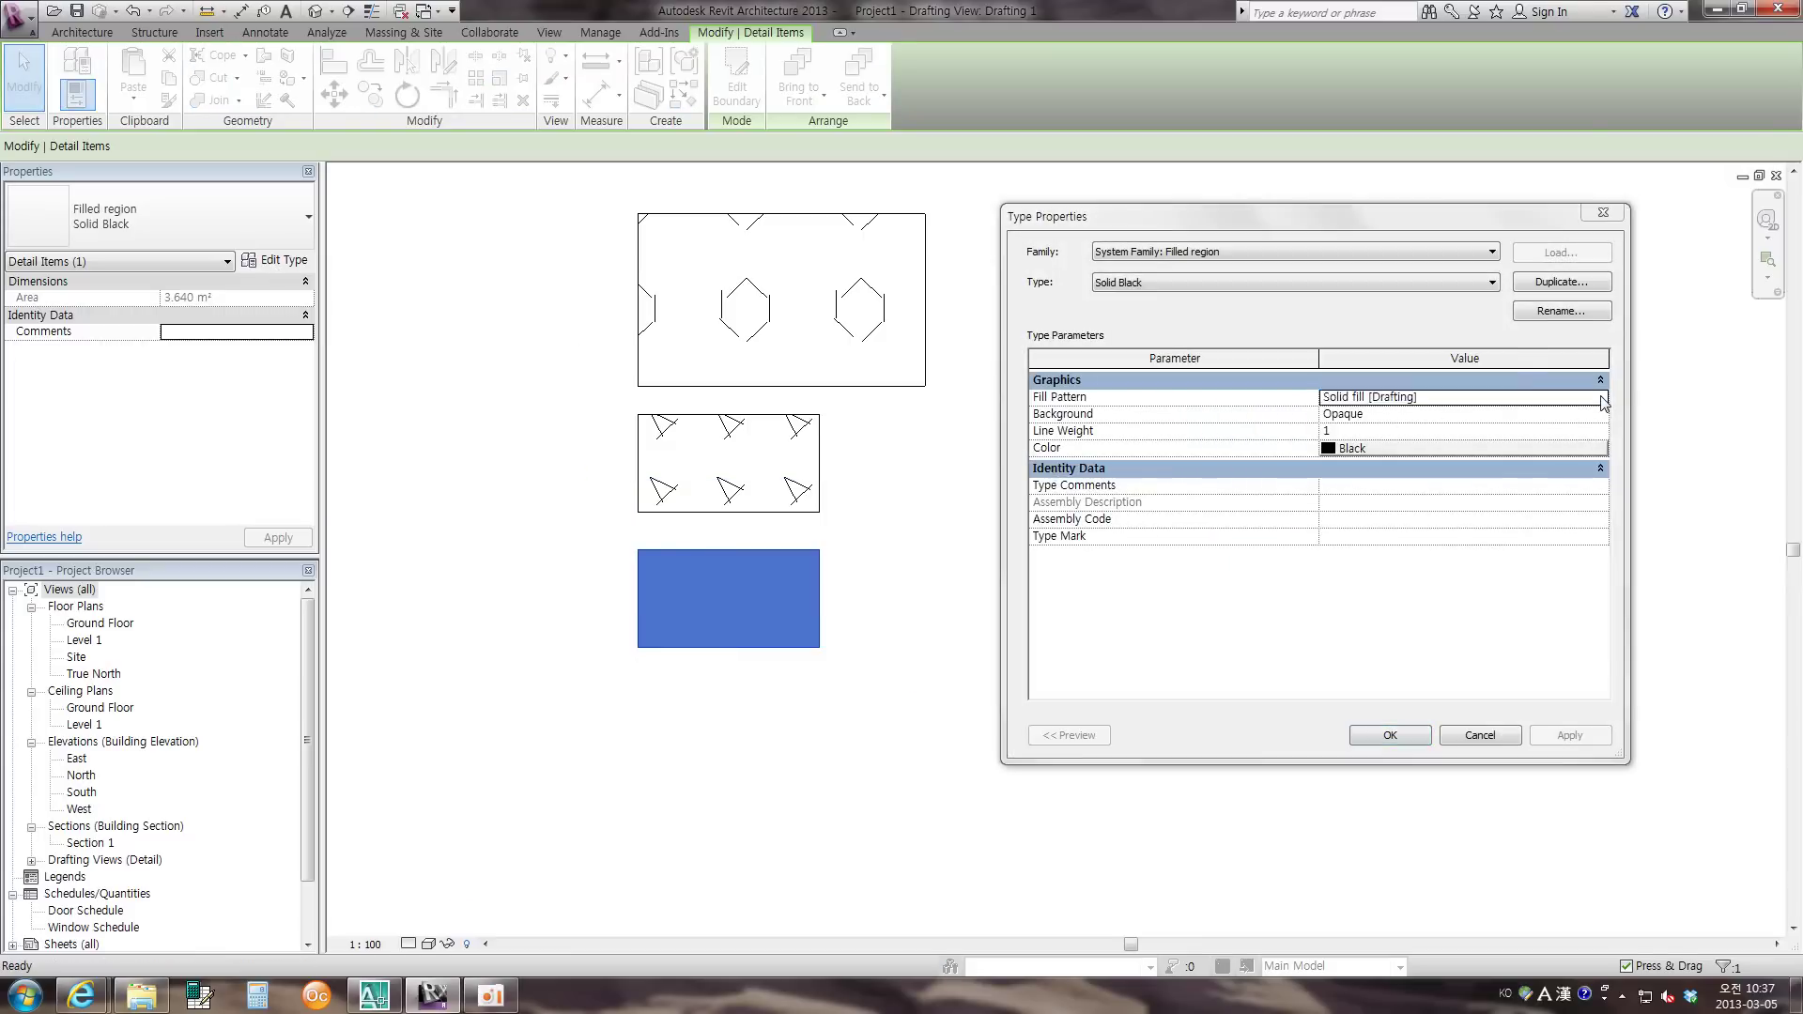
drag(1404, 493, 1407, 529)
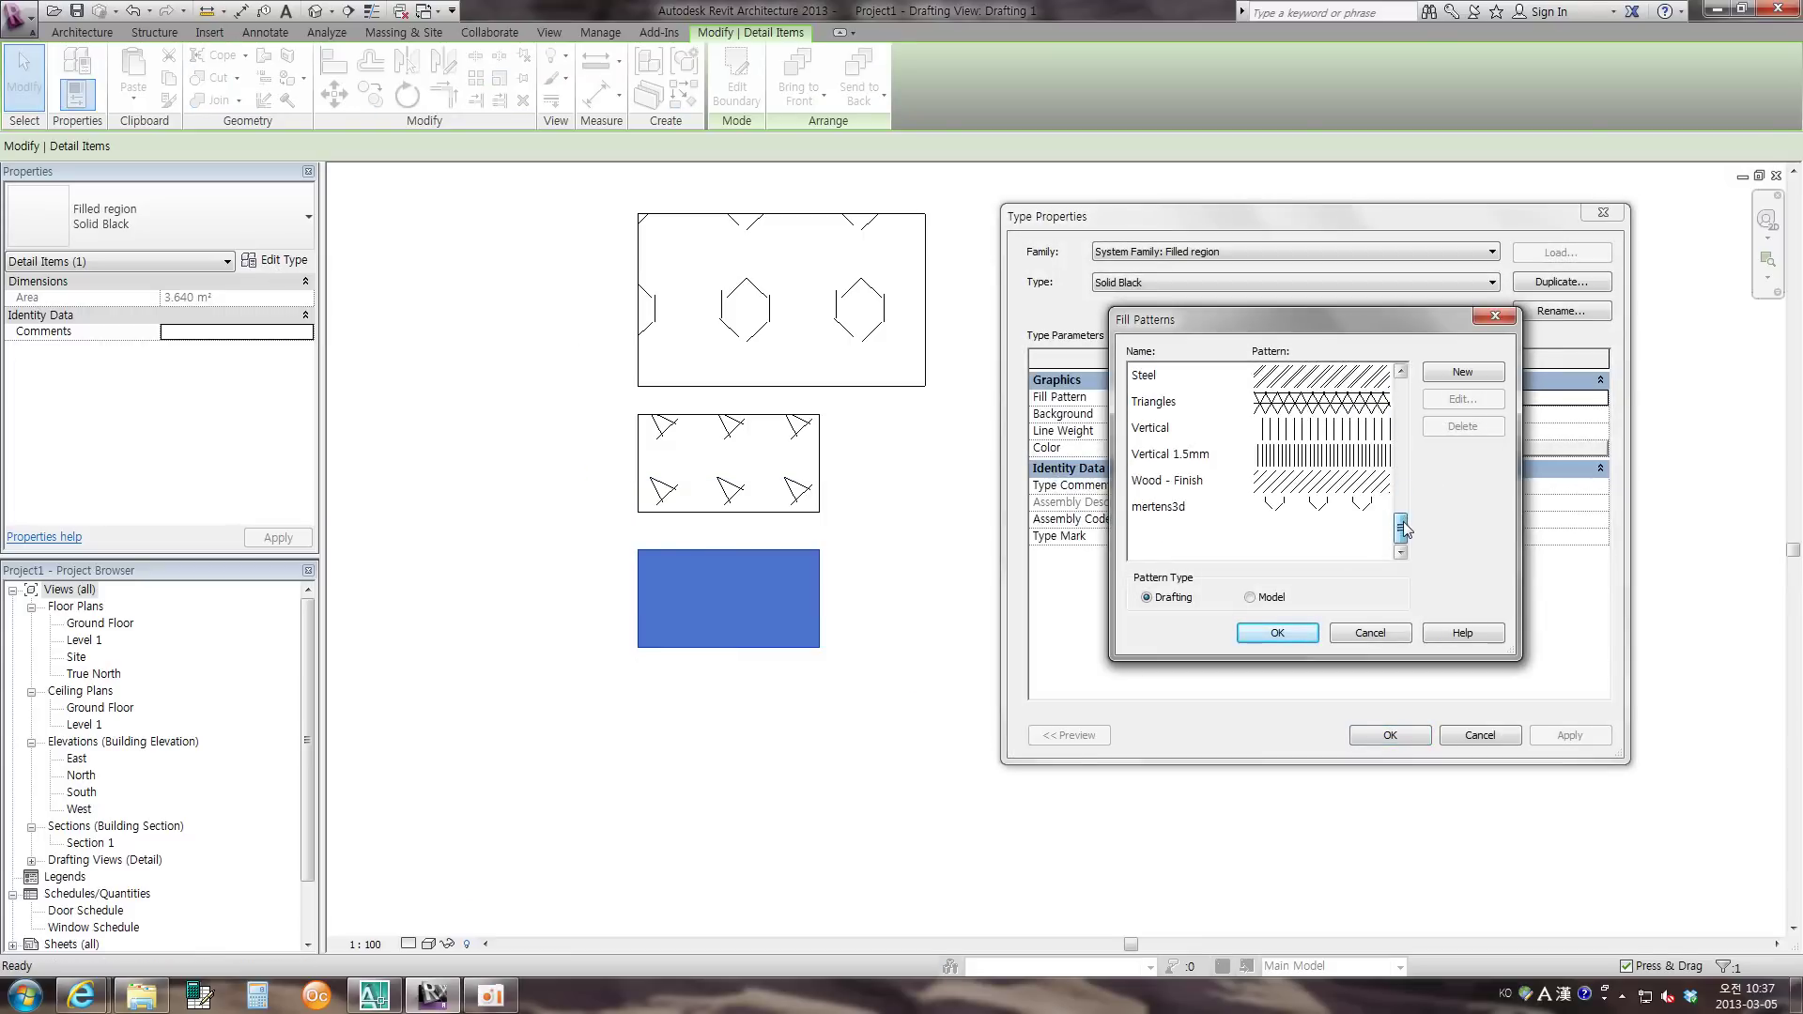
- Create pattern C03 from the C03 hatch file at 0.01 scale and select it as the fill
click(1462, 373)
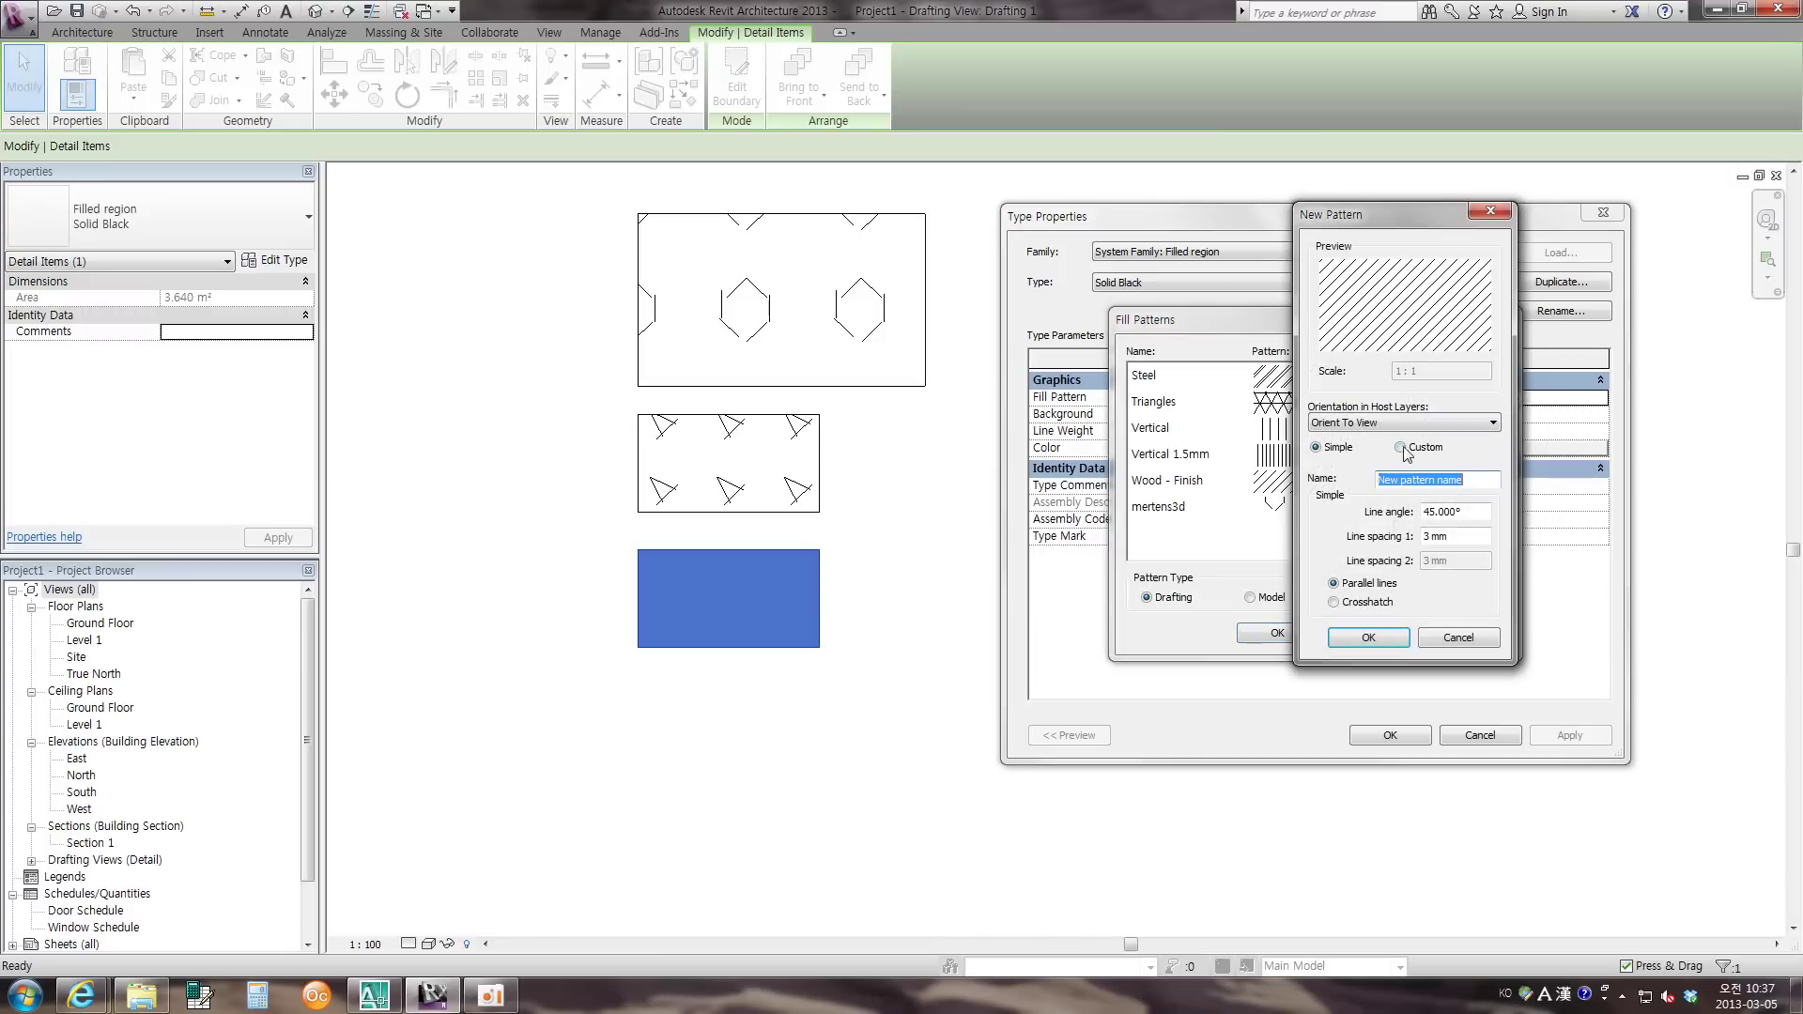
click(1410, 453)
click(1350, 515)
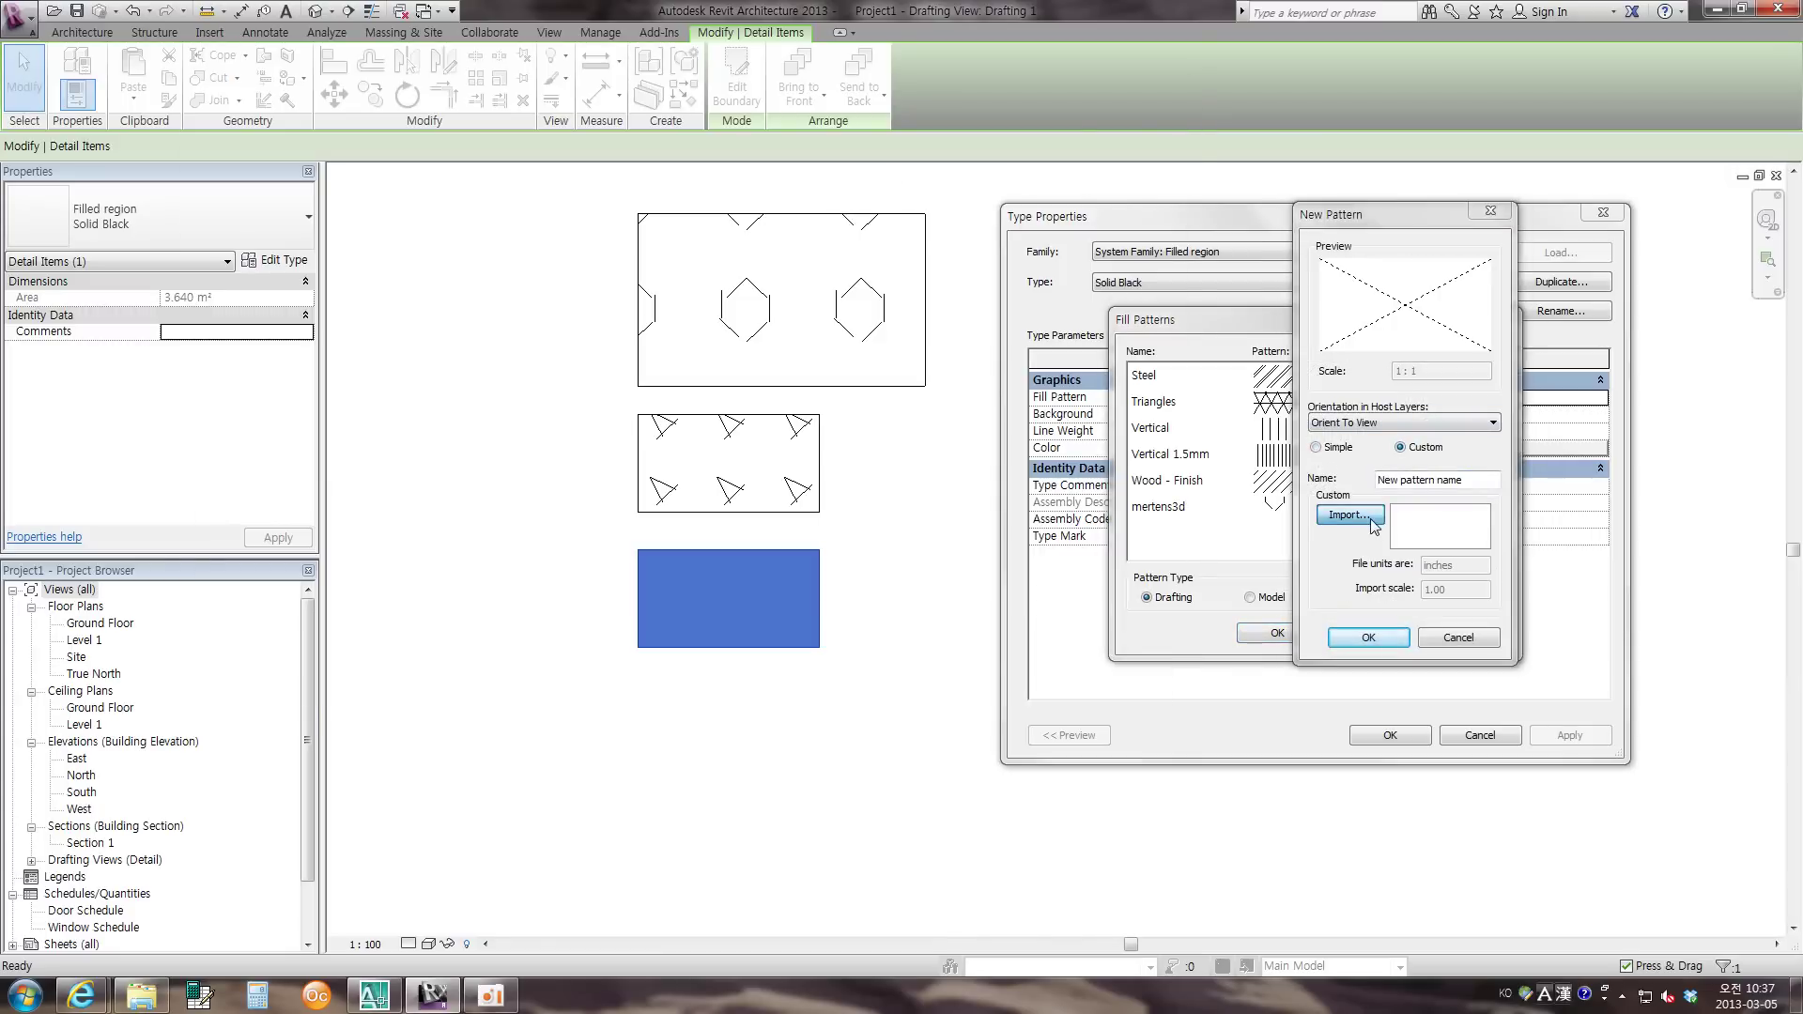
click(342, 205)
click(1036, 695)
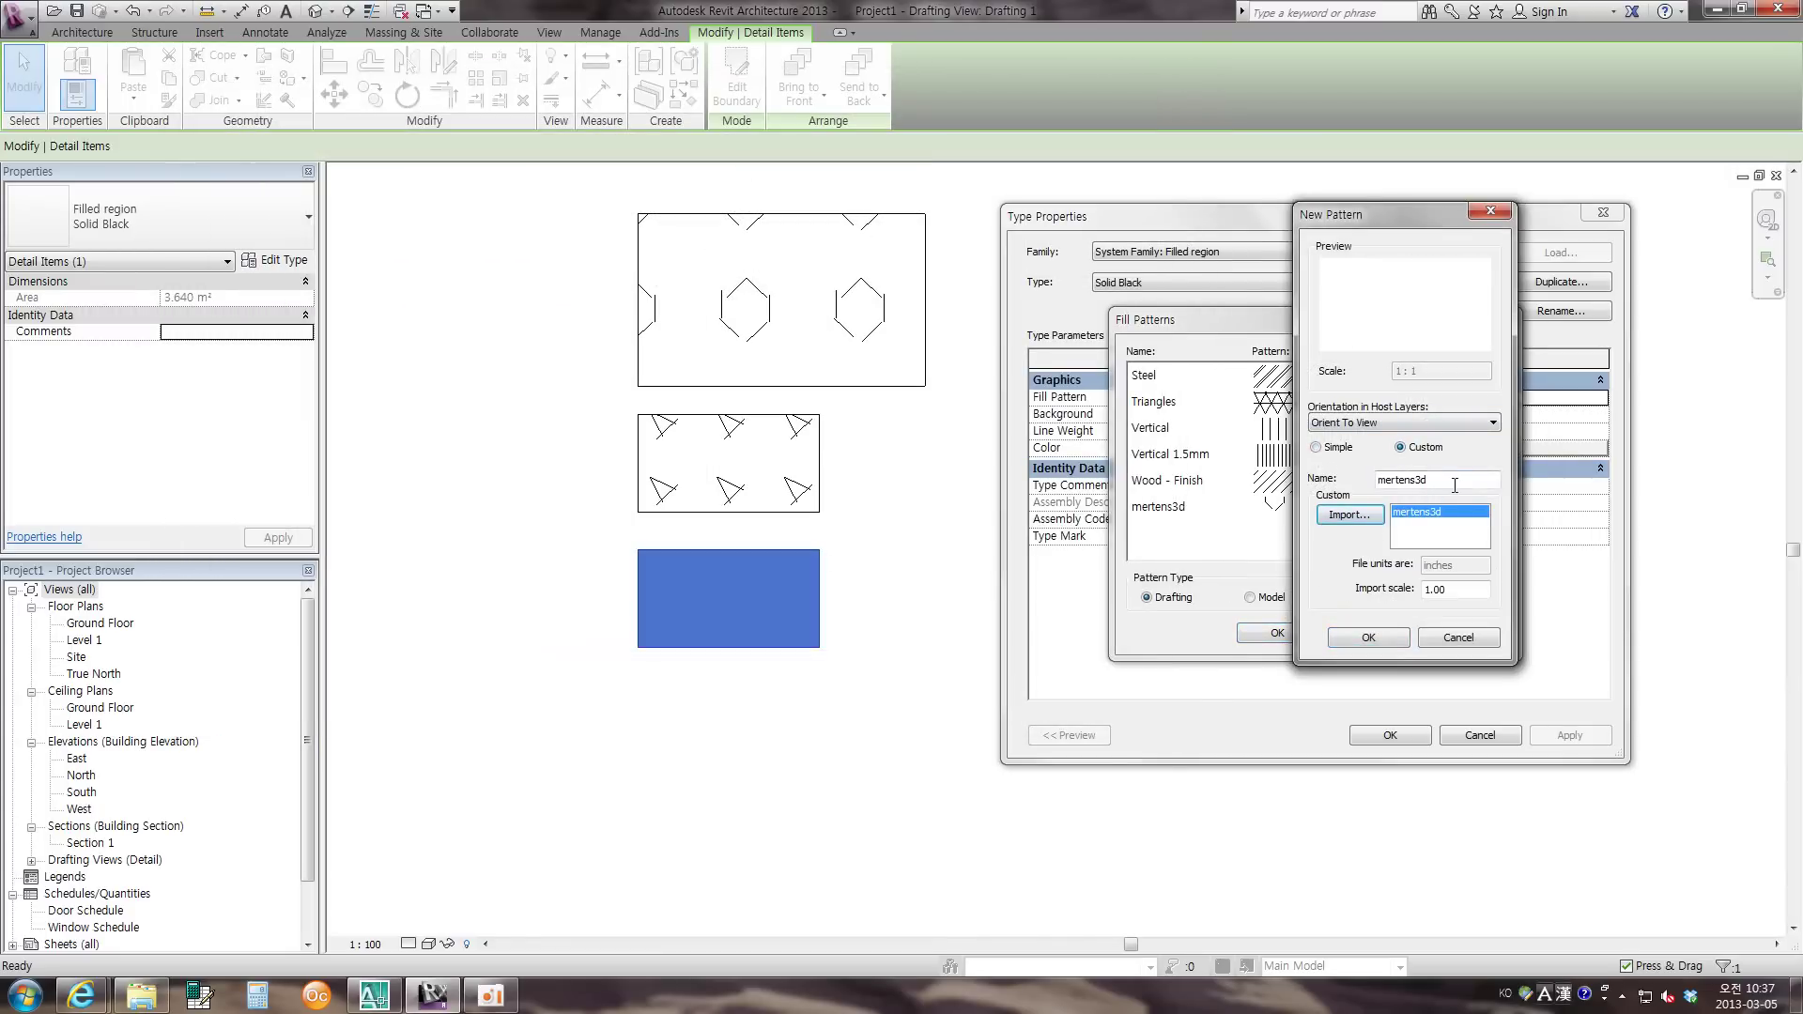
double_click(1444, 588)
text(0.01)
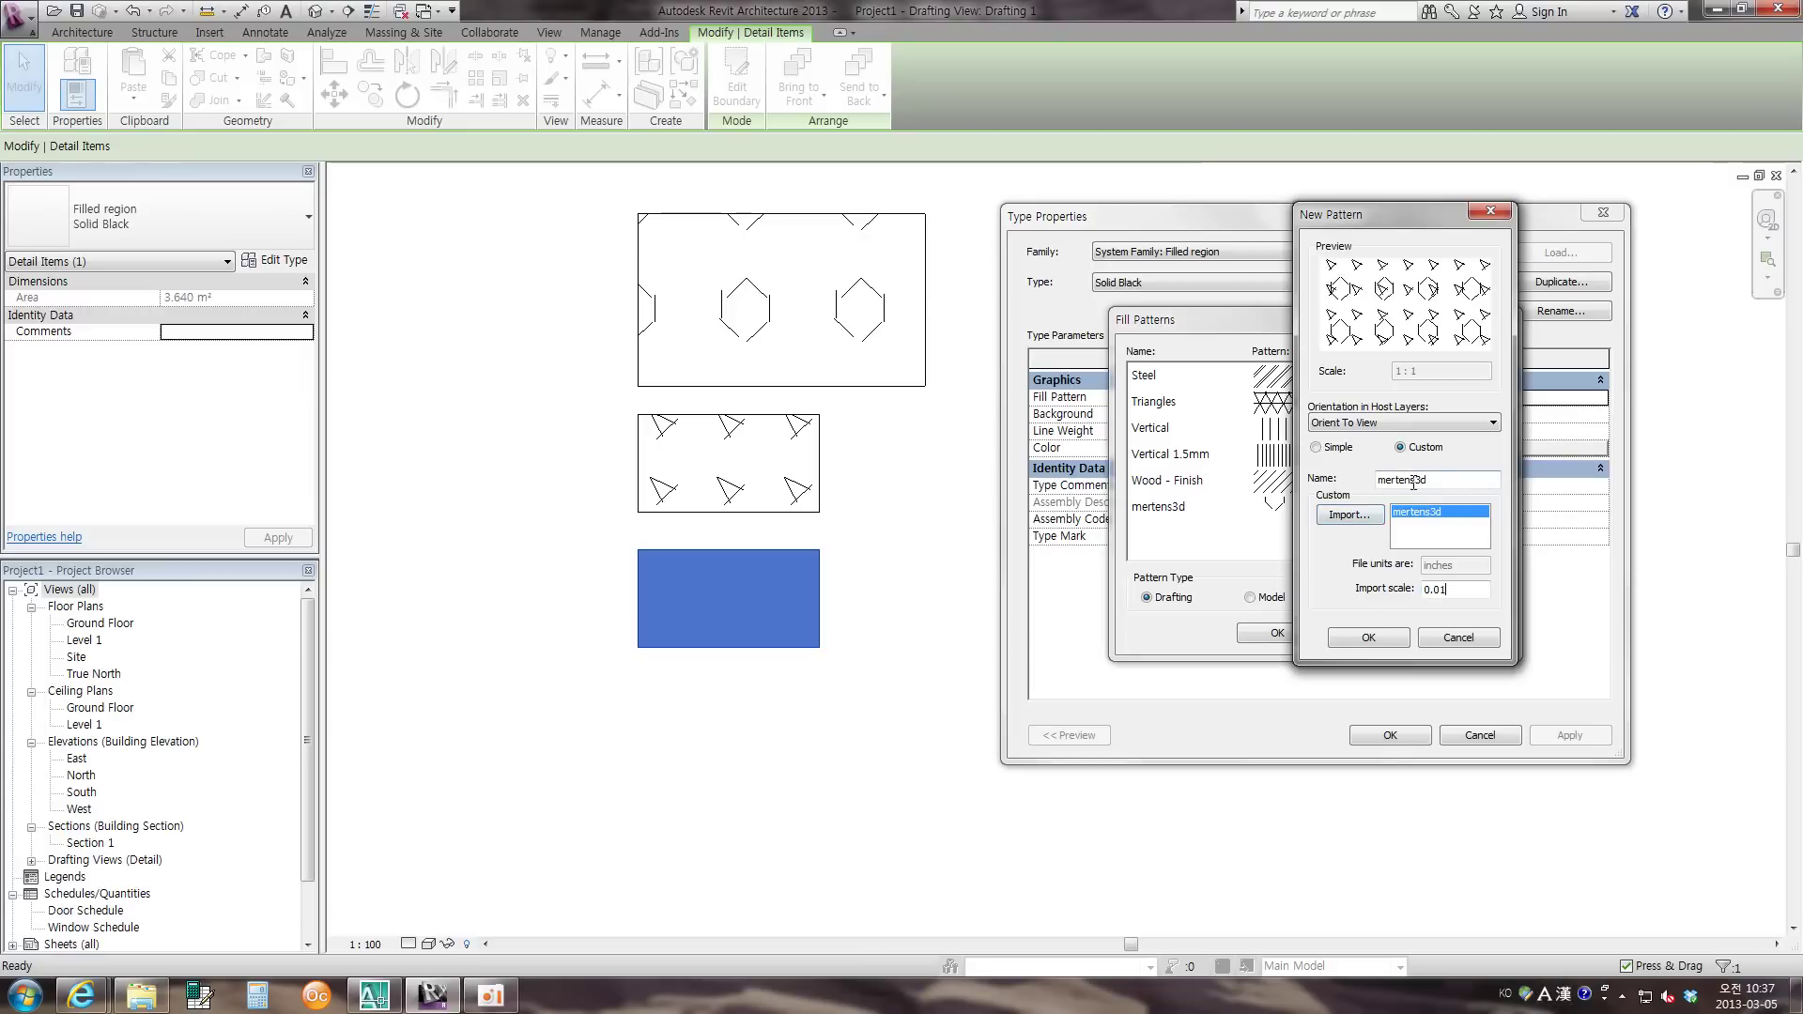
double_click(1450, 483)
text(C0)
text(3)
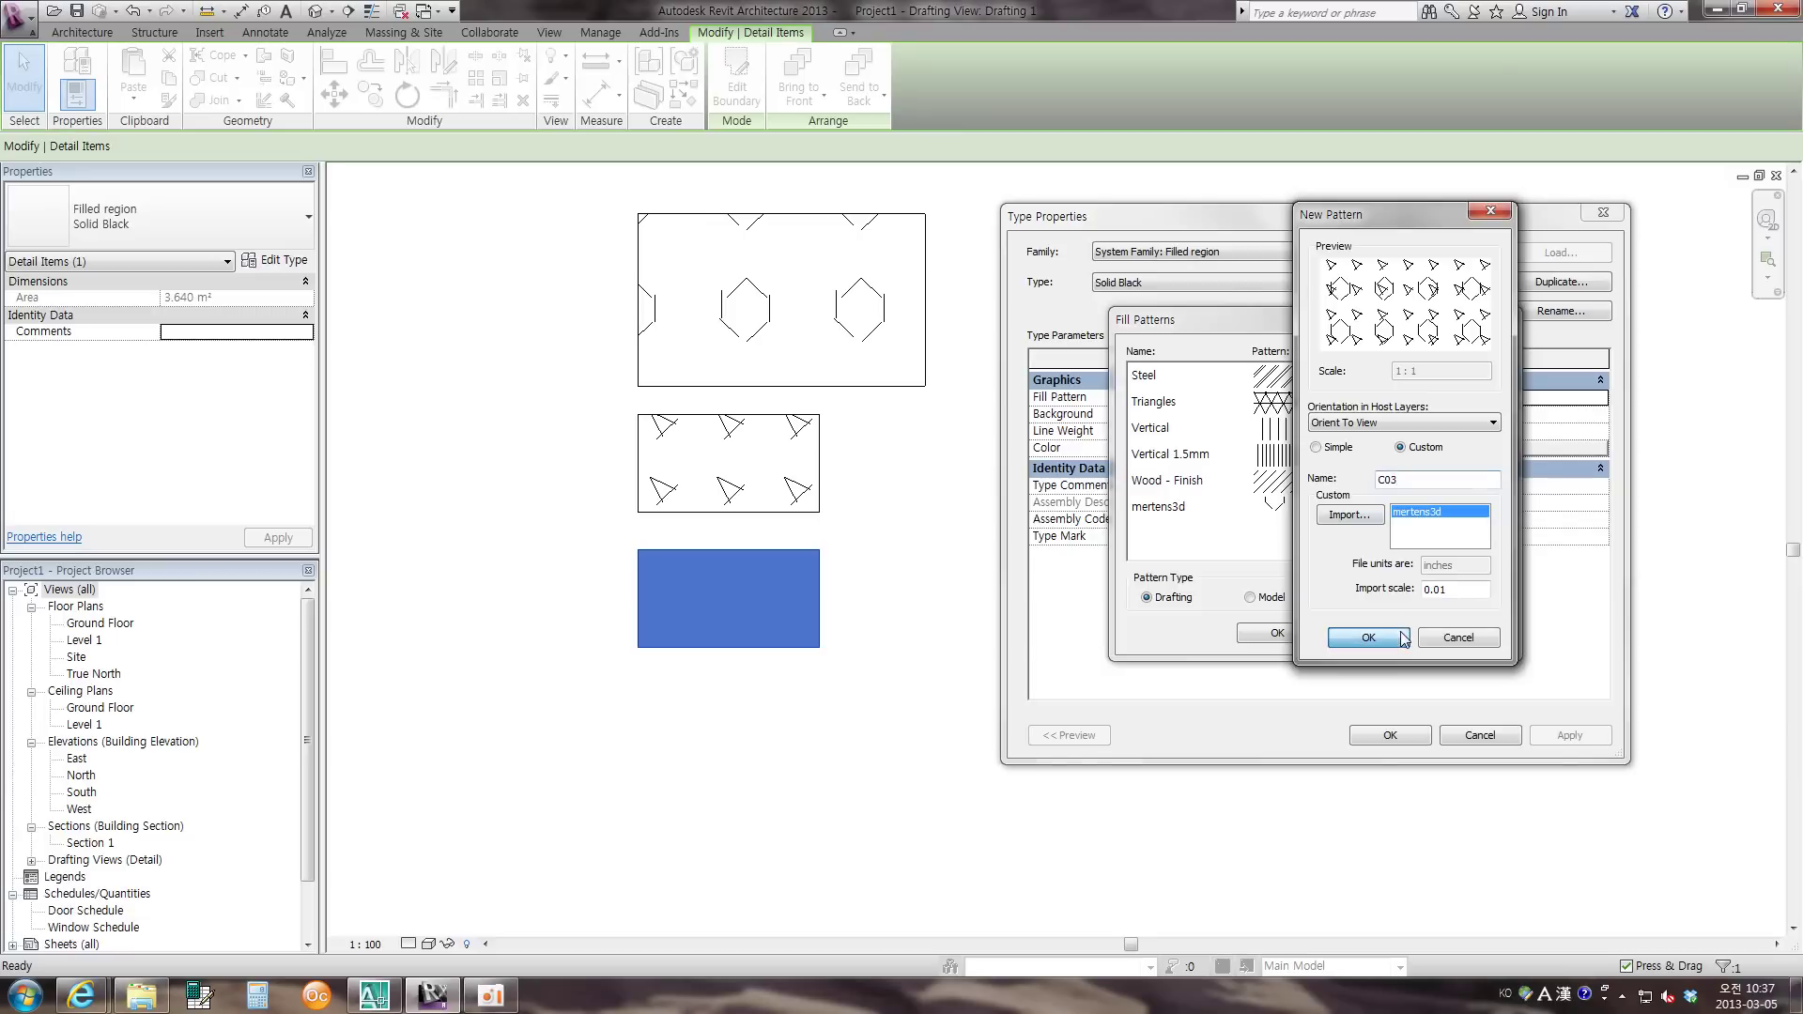
click(1369, 637)
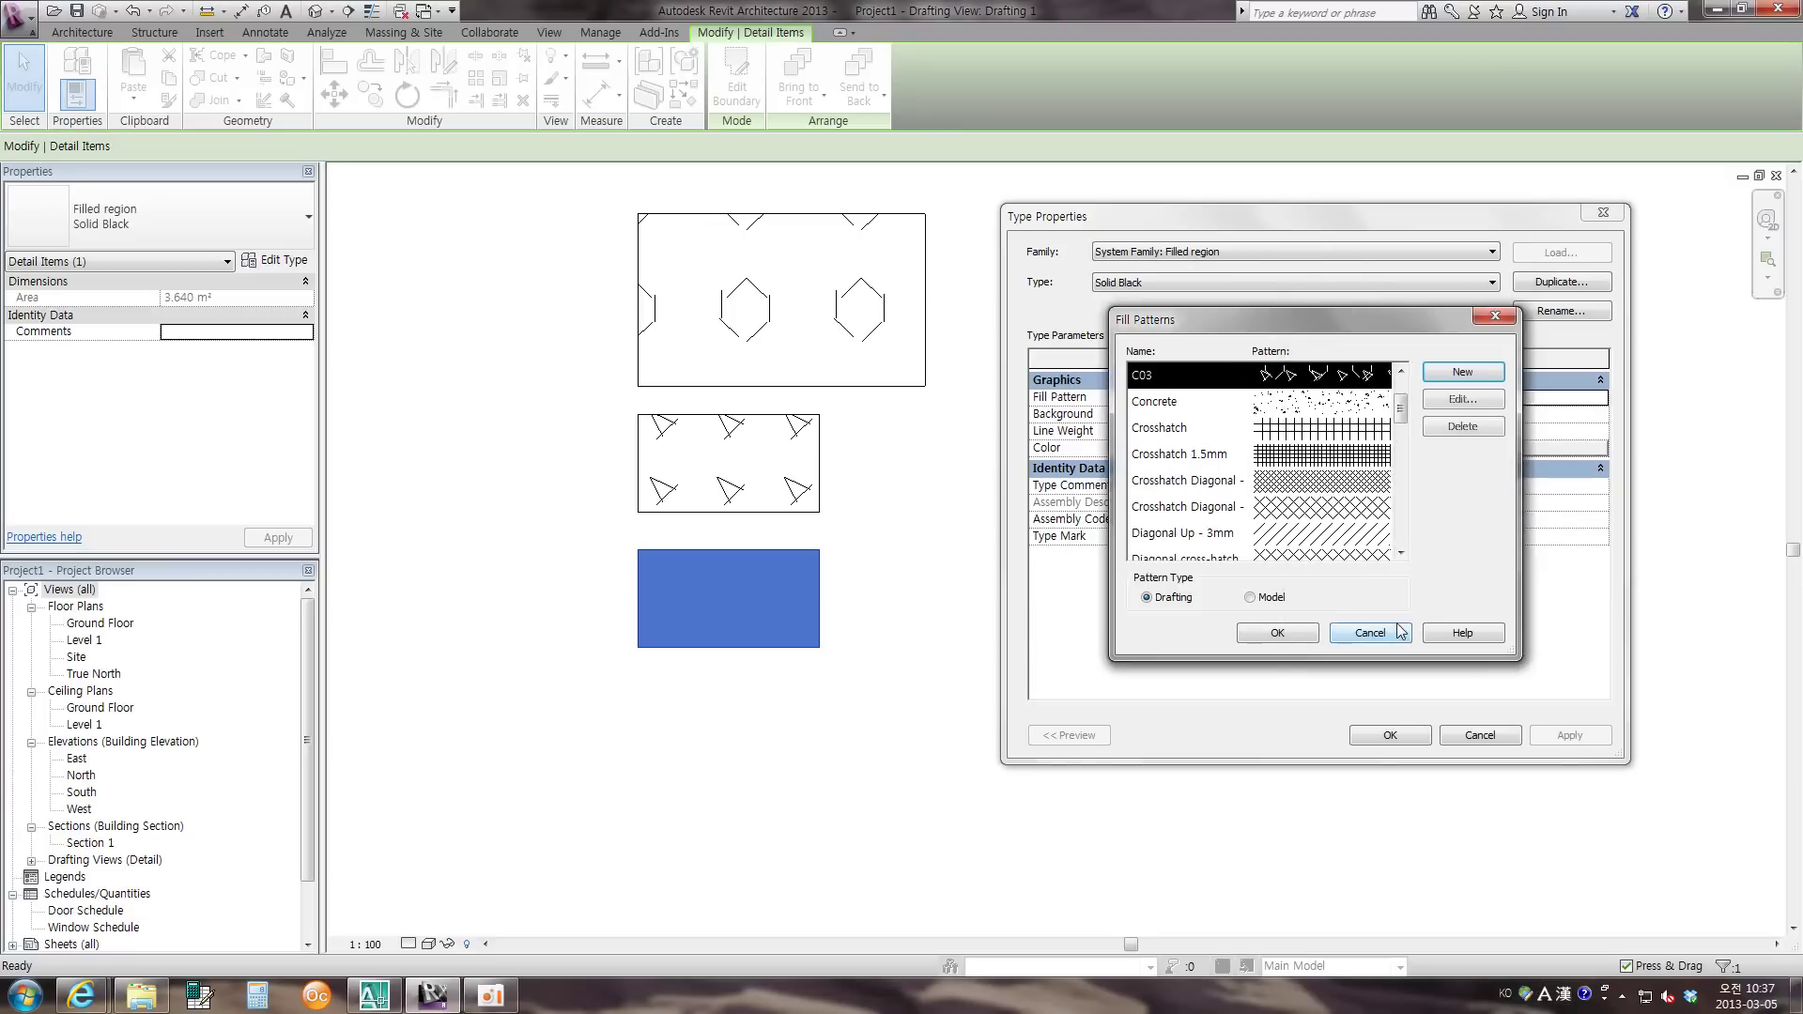
click(1305, 644)
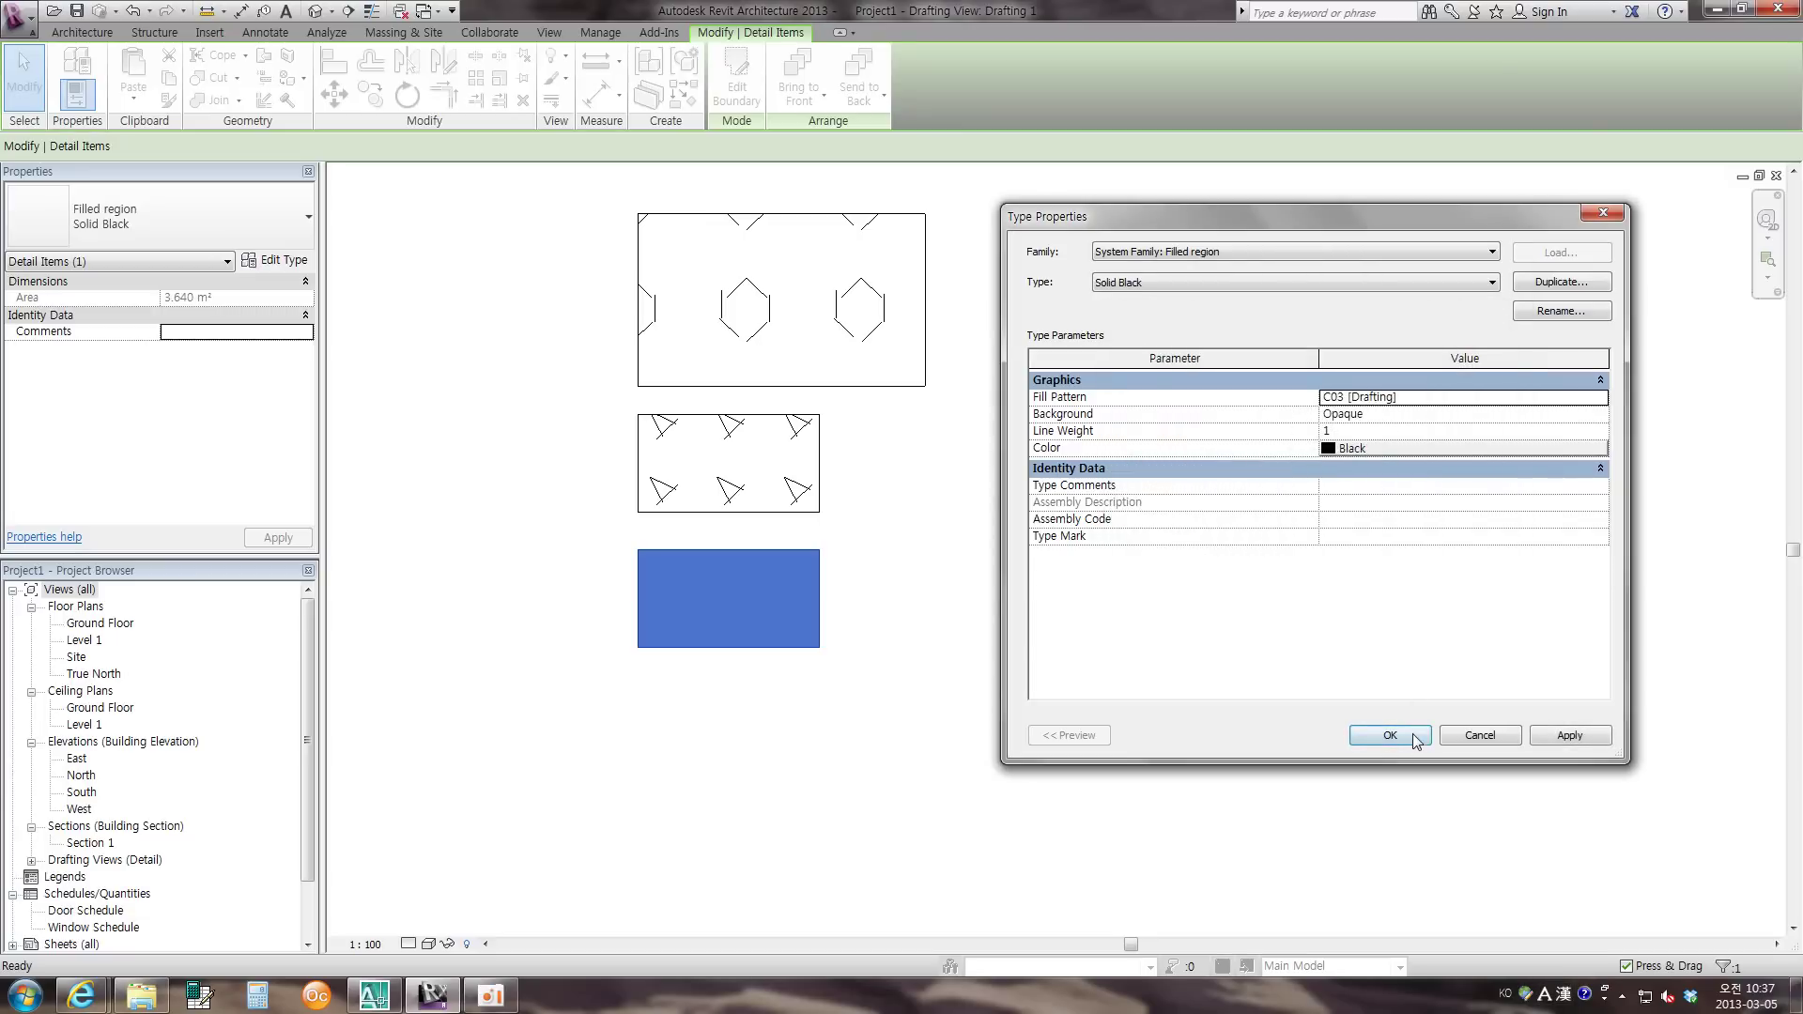
- Apply the C03 hexagon-triangle fill to the lower region and stretch it wider and taller
click(1390, 735)
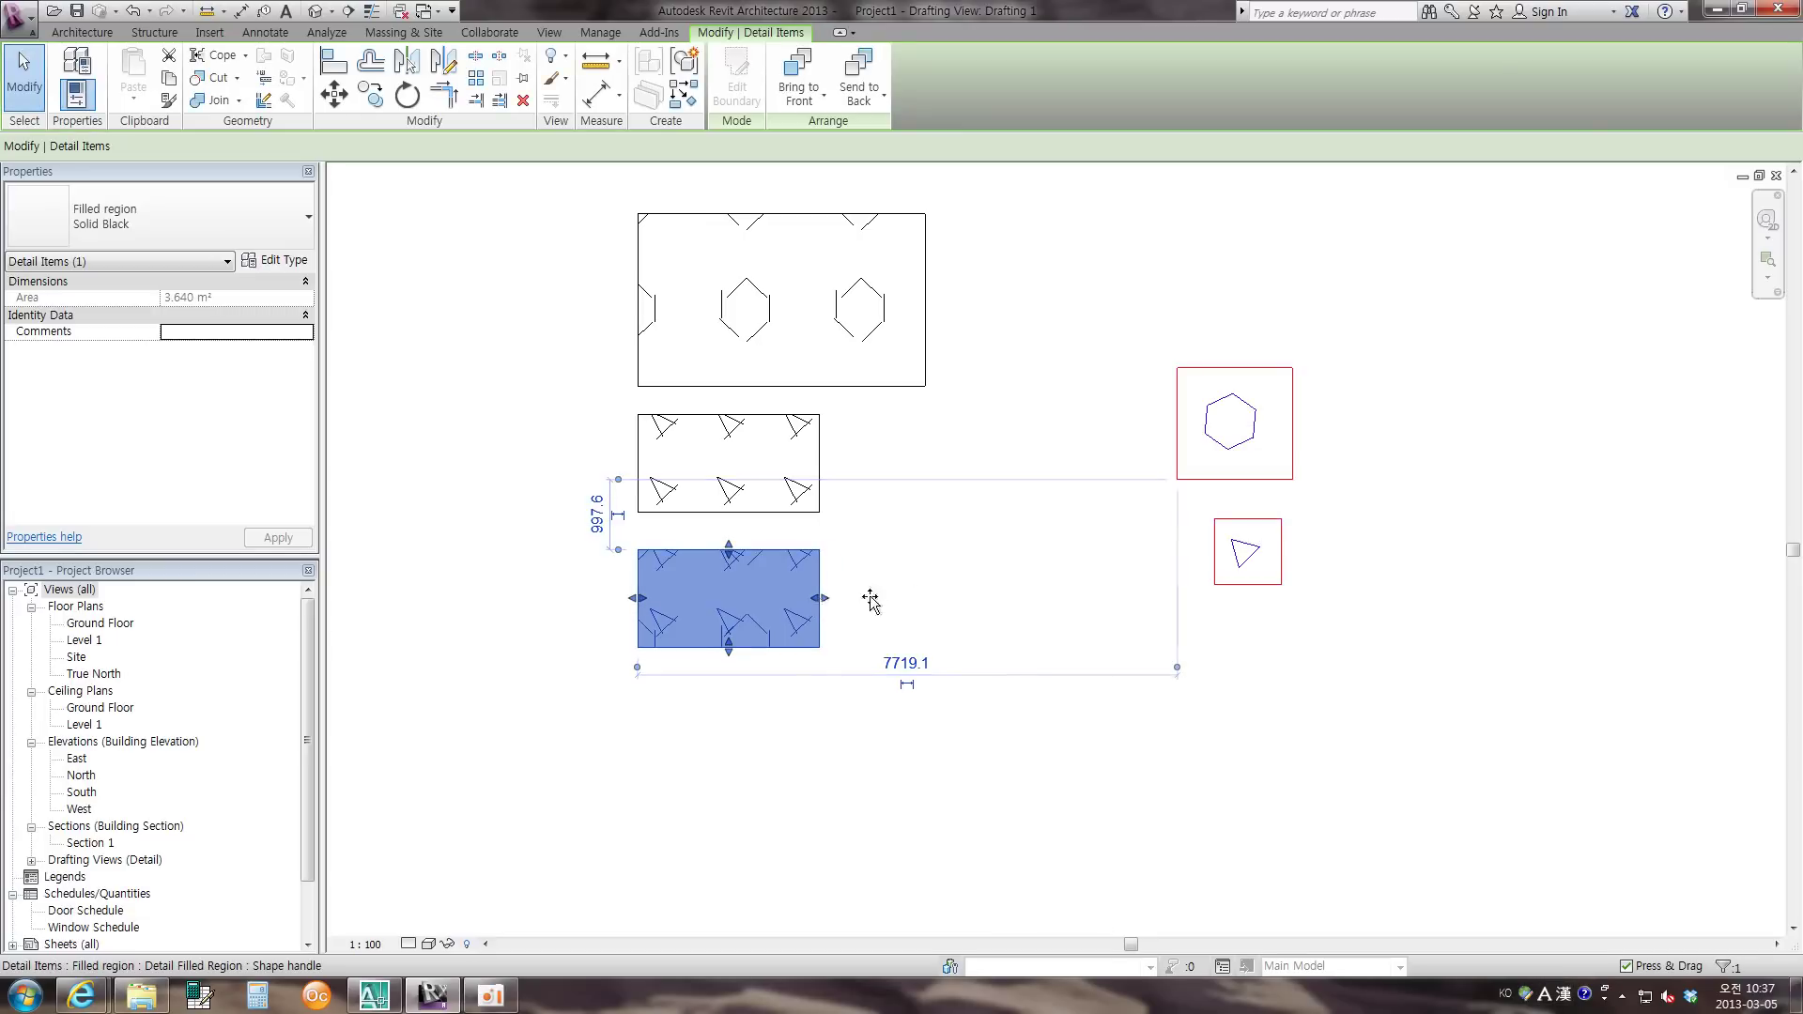
drag(870, 601, 1062, 599)
drag(849, 648, 850, 865)
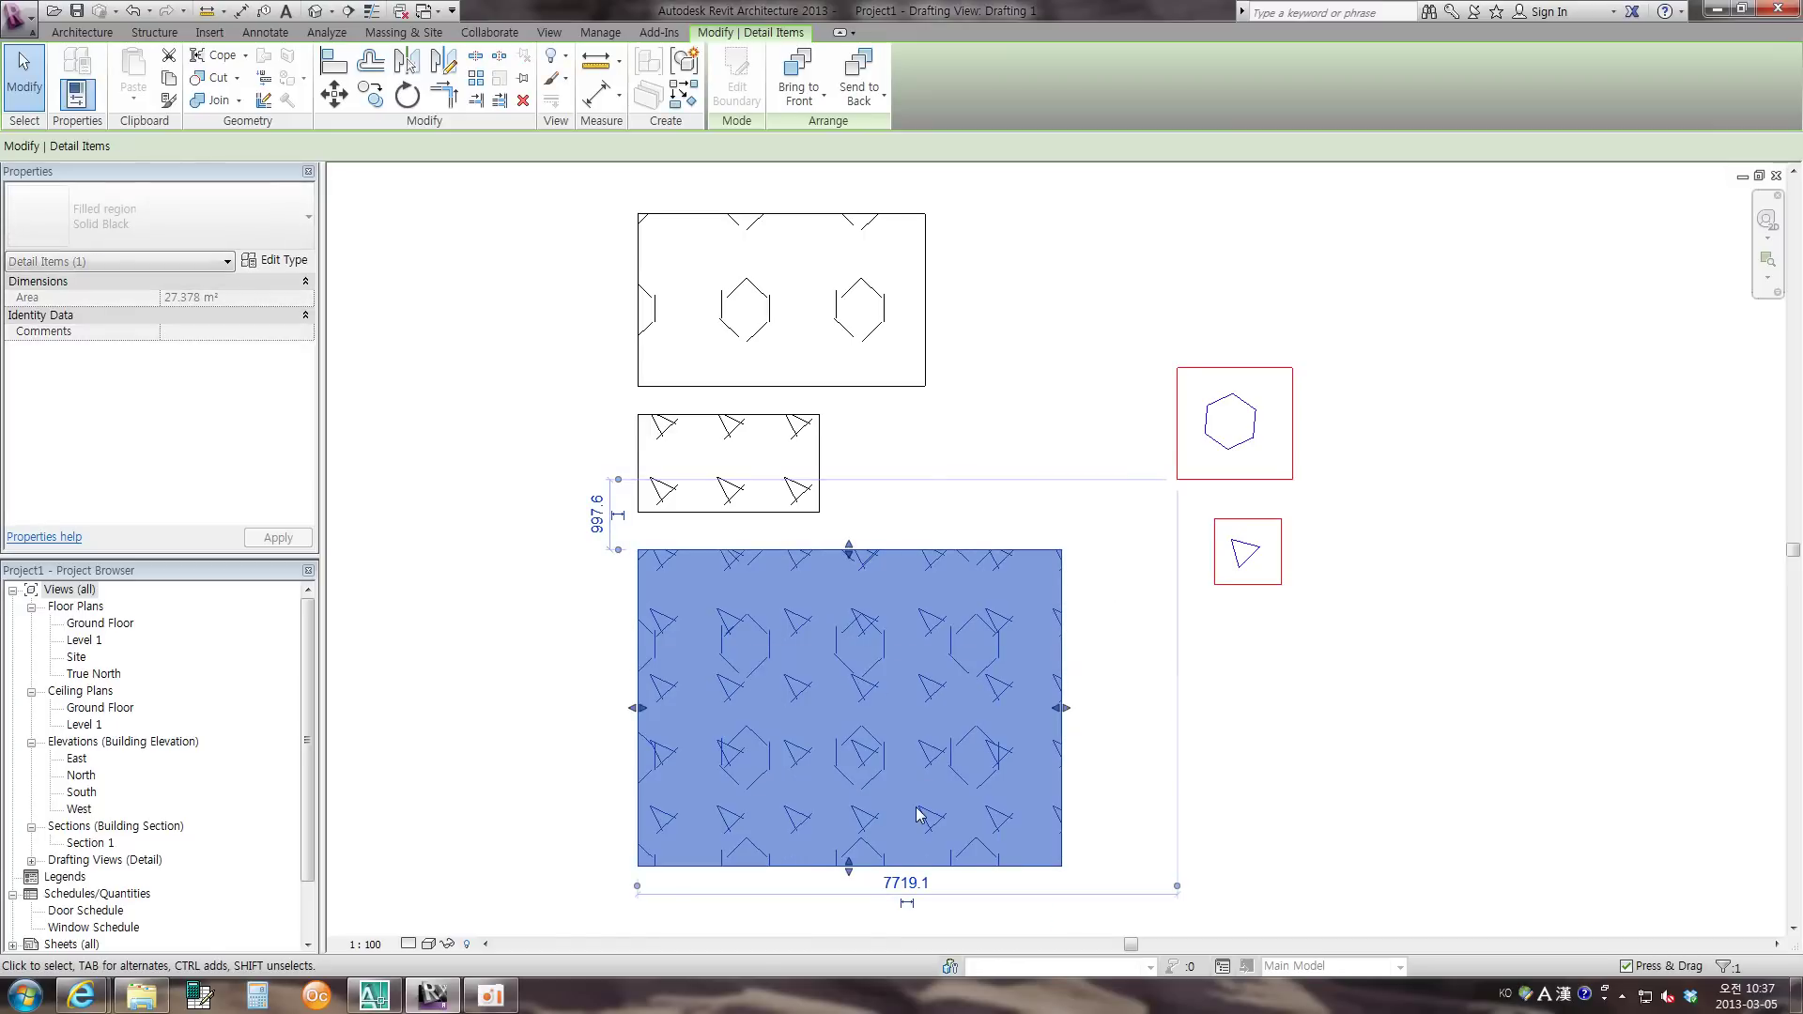
scroll(919, 813, down, 1)
middle_drag(919, 813, 919, 722)
drag(1026, 621, 1067, 621)
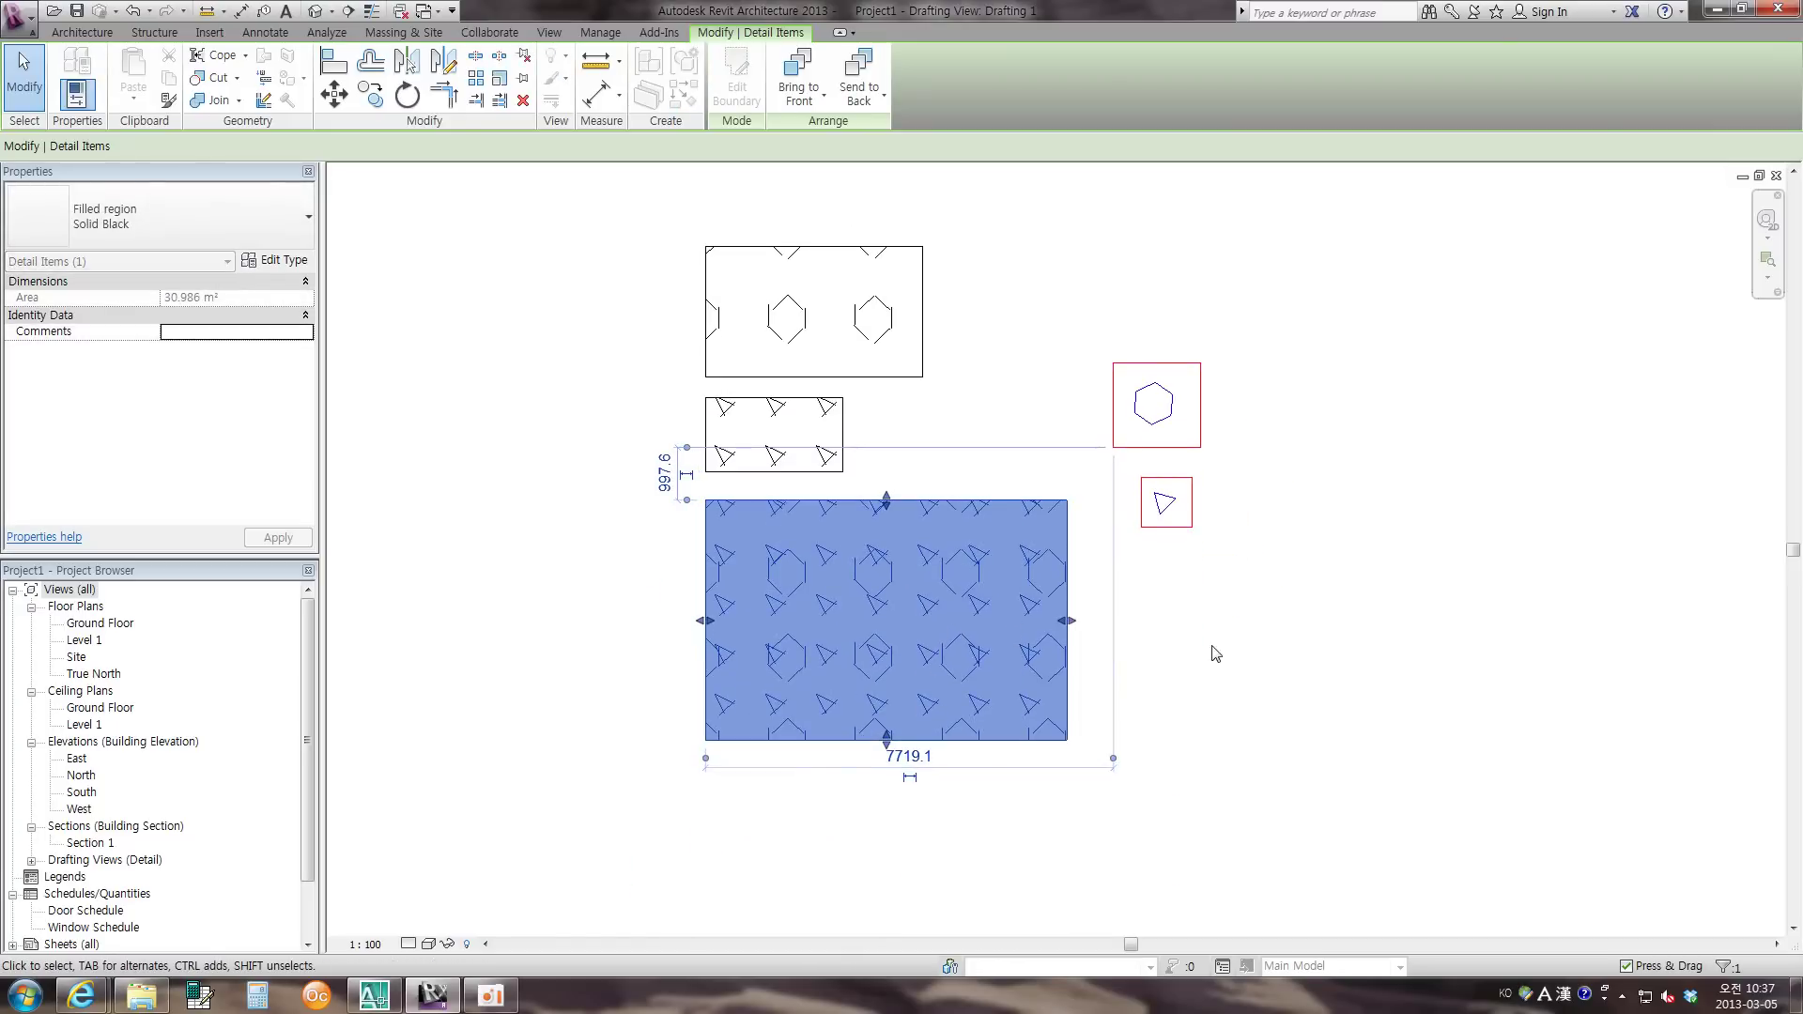
click(1216, 655)
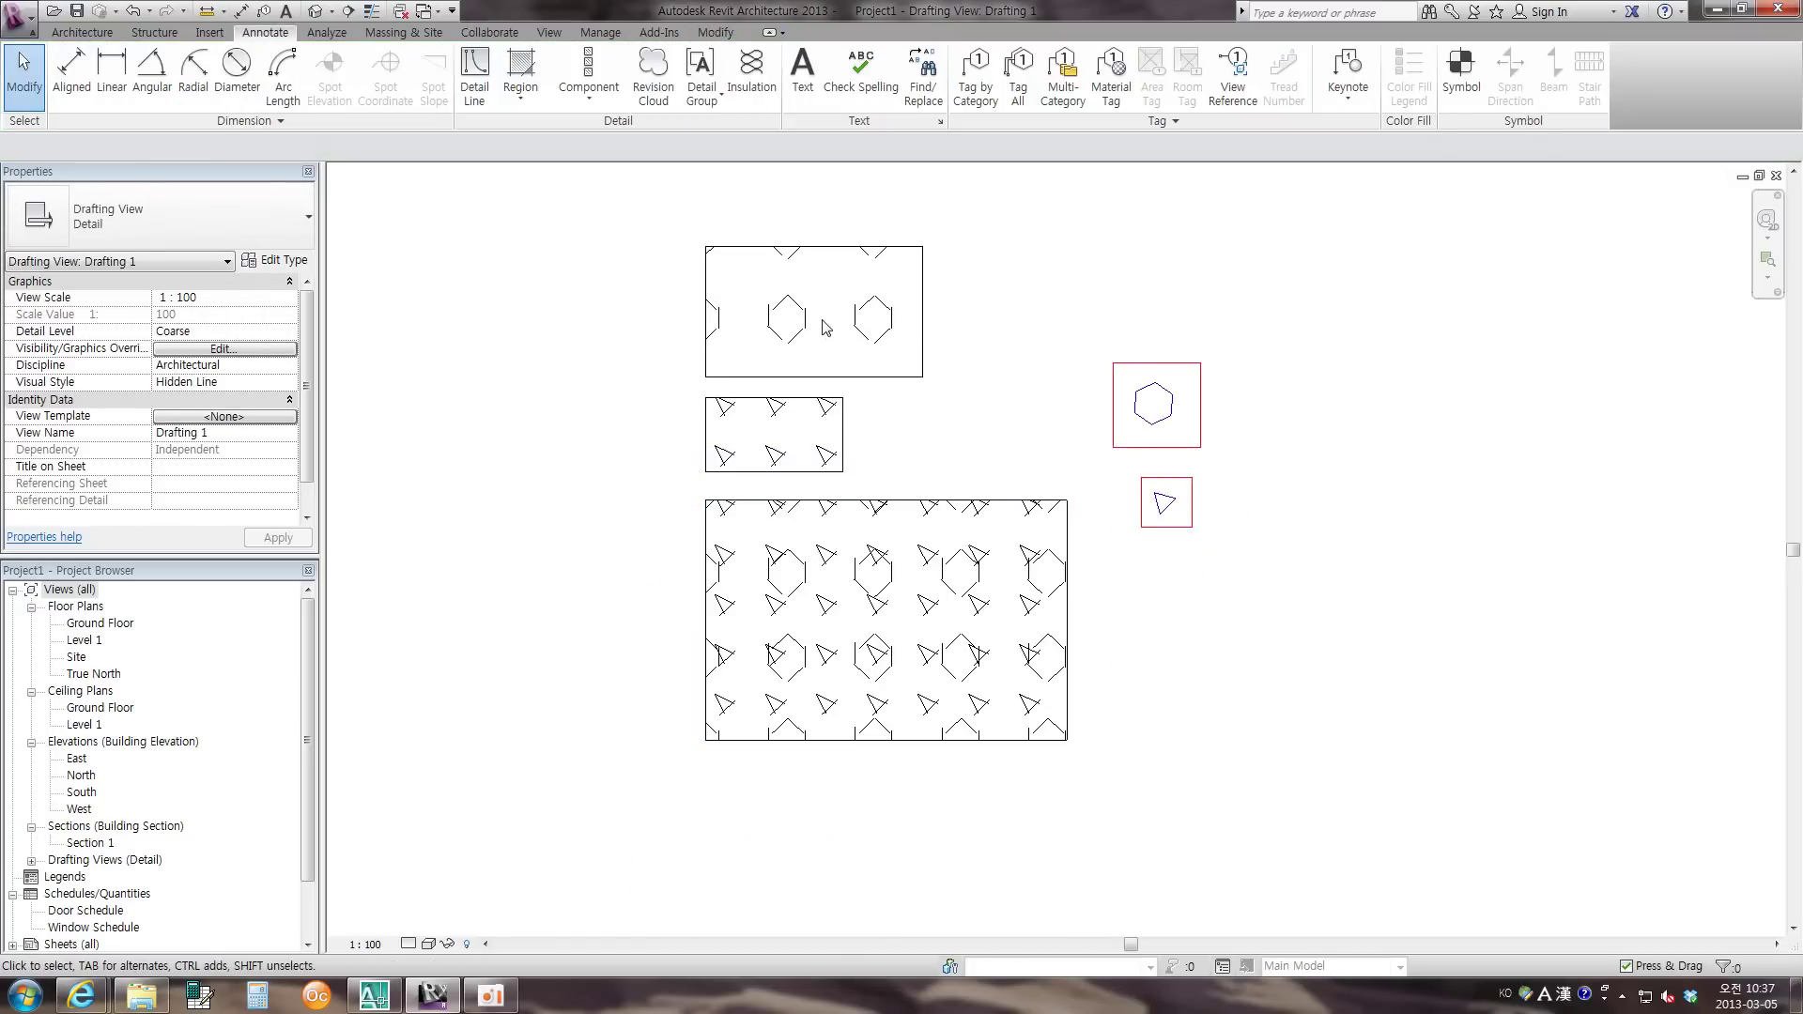
- Move the hexagon region to the right and widen it
click(811, 410)
middle_drag(810, 410, 815, 504)
click(865, 472)
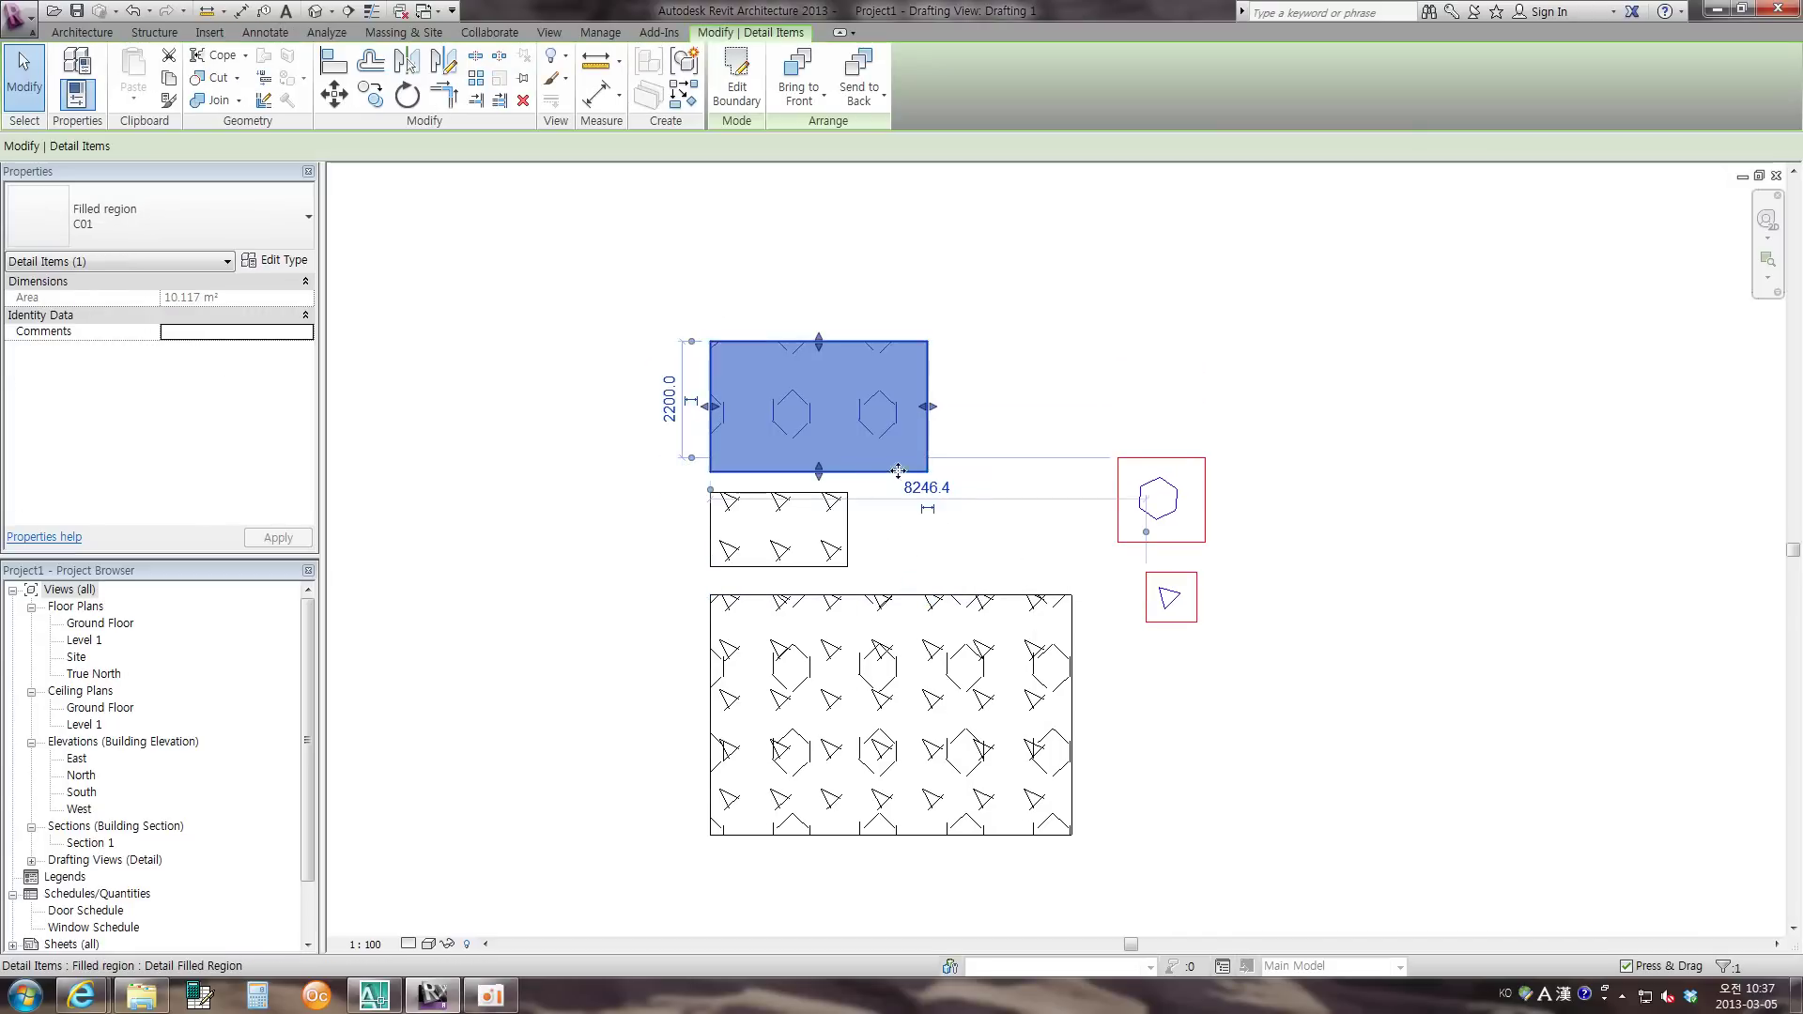
mouse_move(897, 470)
mouse_down()
mouse_move(1462, 673)
mouse_move(1447, 432)
mouse_up()
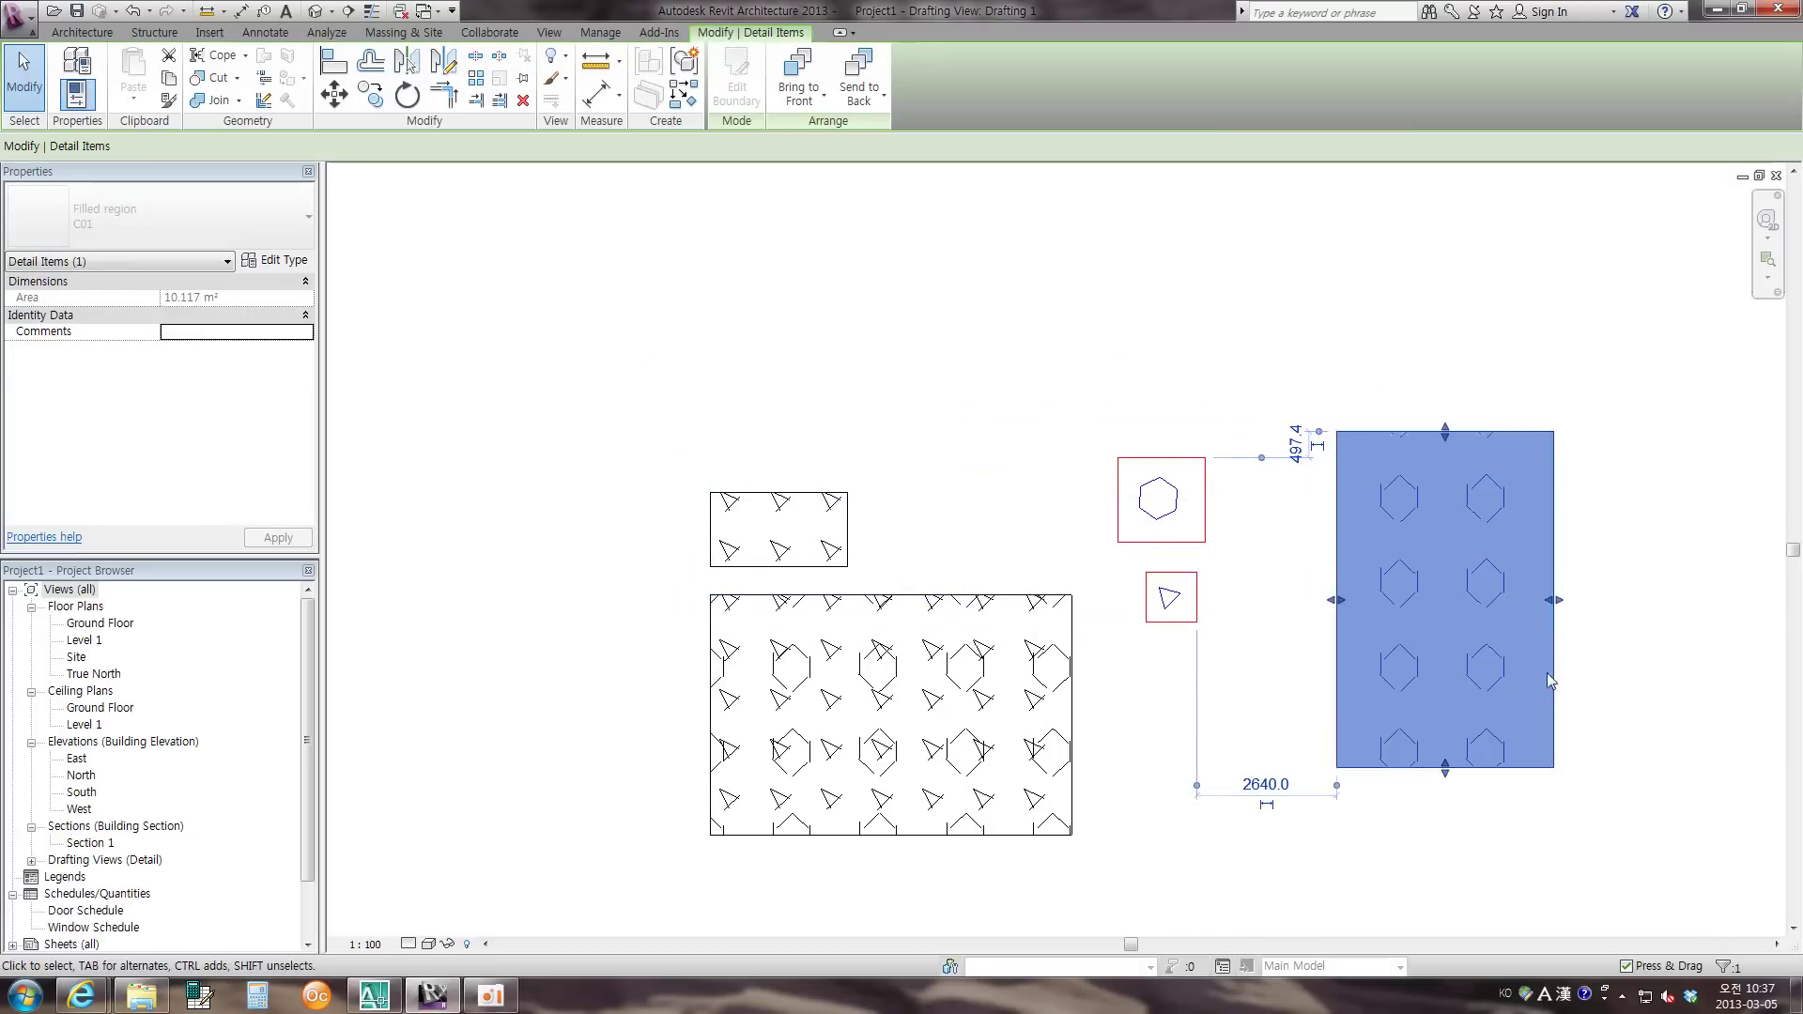
drag(1556, 602, 1745, 602)
click(1259, 850)
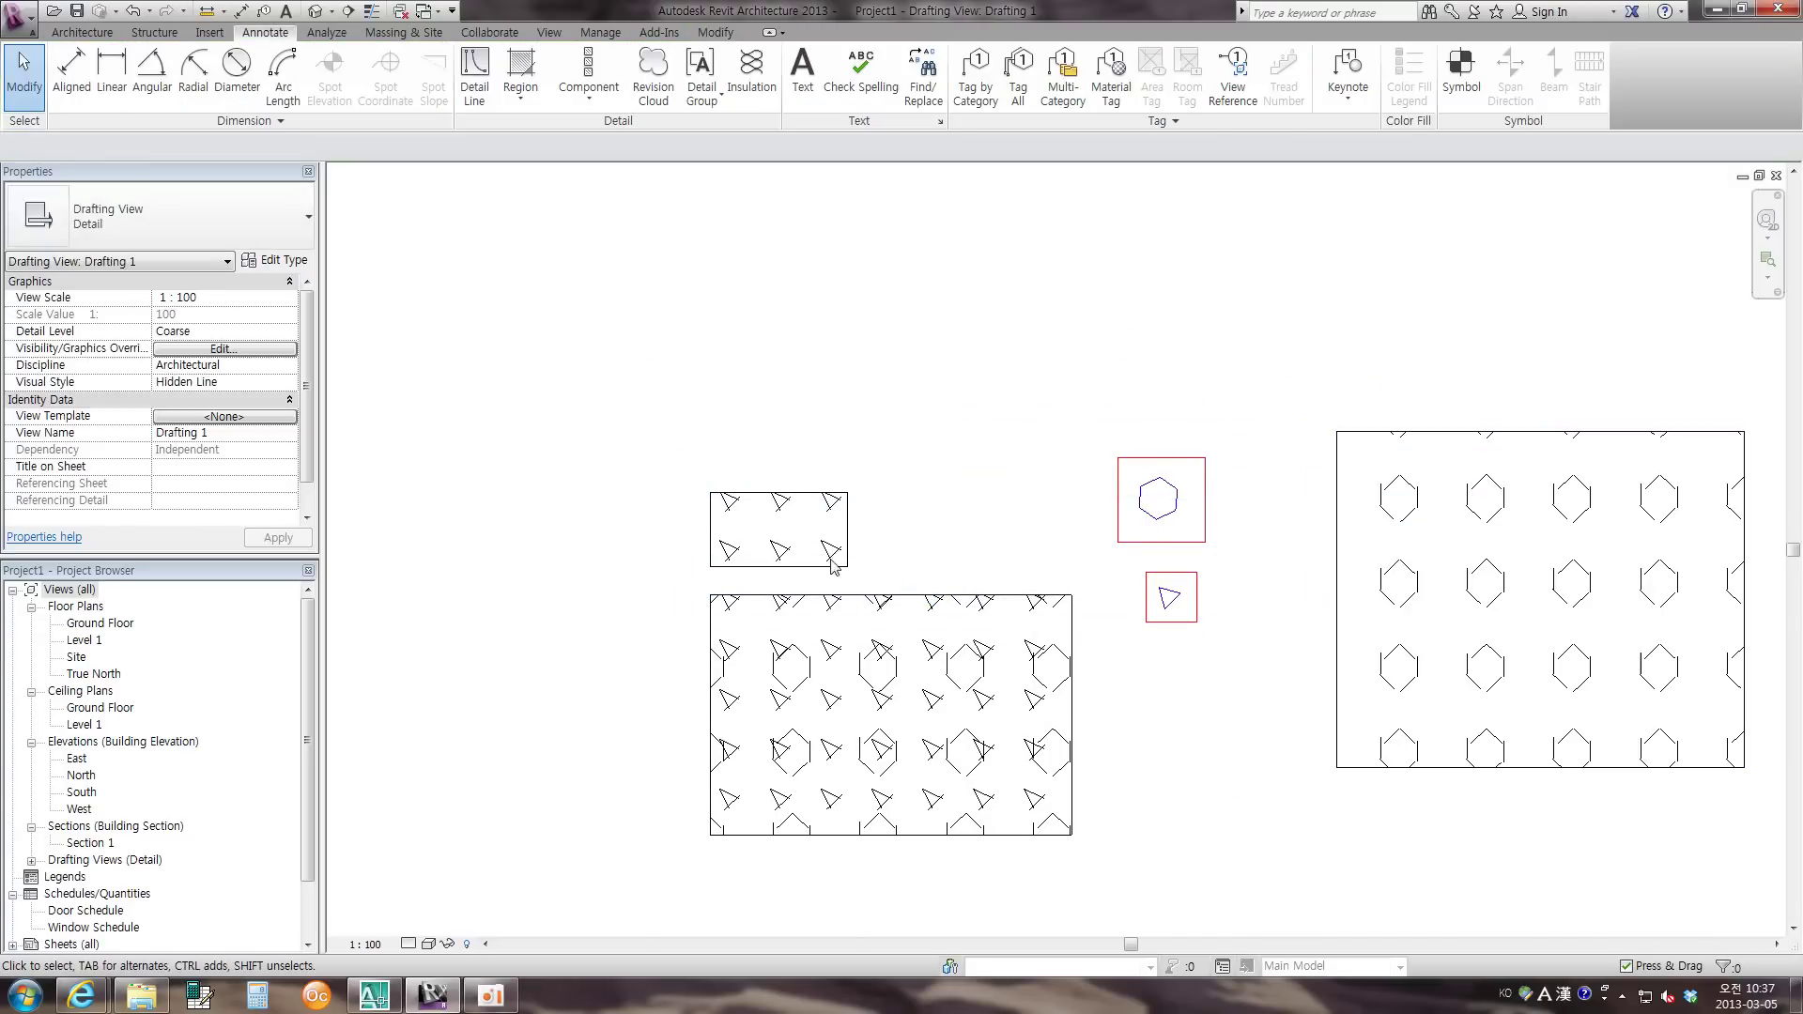
- Move the triangle region to the left and enlarge it up and to the right
click(836, 567)
mouse_move(836, 575)
mouse_down()
mouse_move(493, 473)
mouse_move(481, 389)
mouse_up()
drag(544, 531, 714, 530)
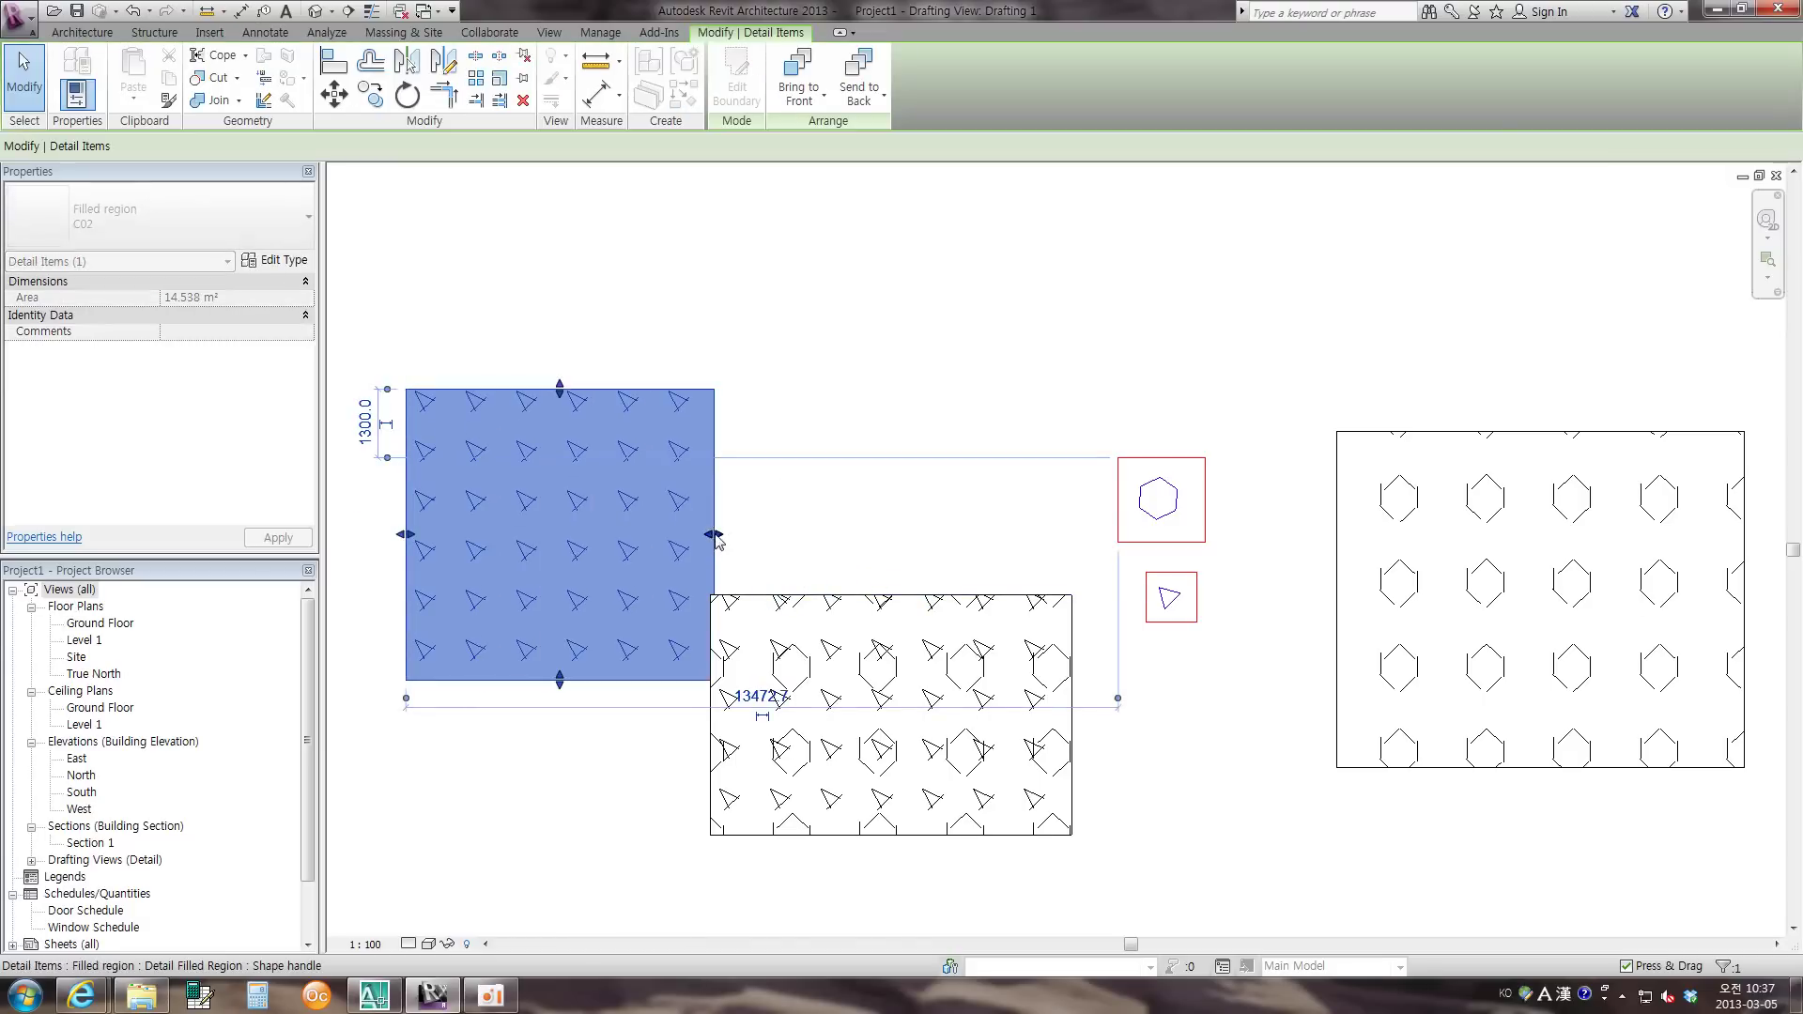
click(883, 509)
middle_drag(1414, 621, 1451, 604)
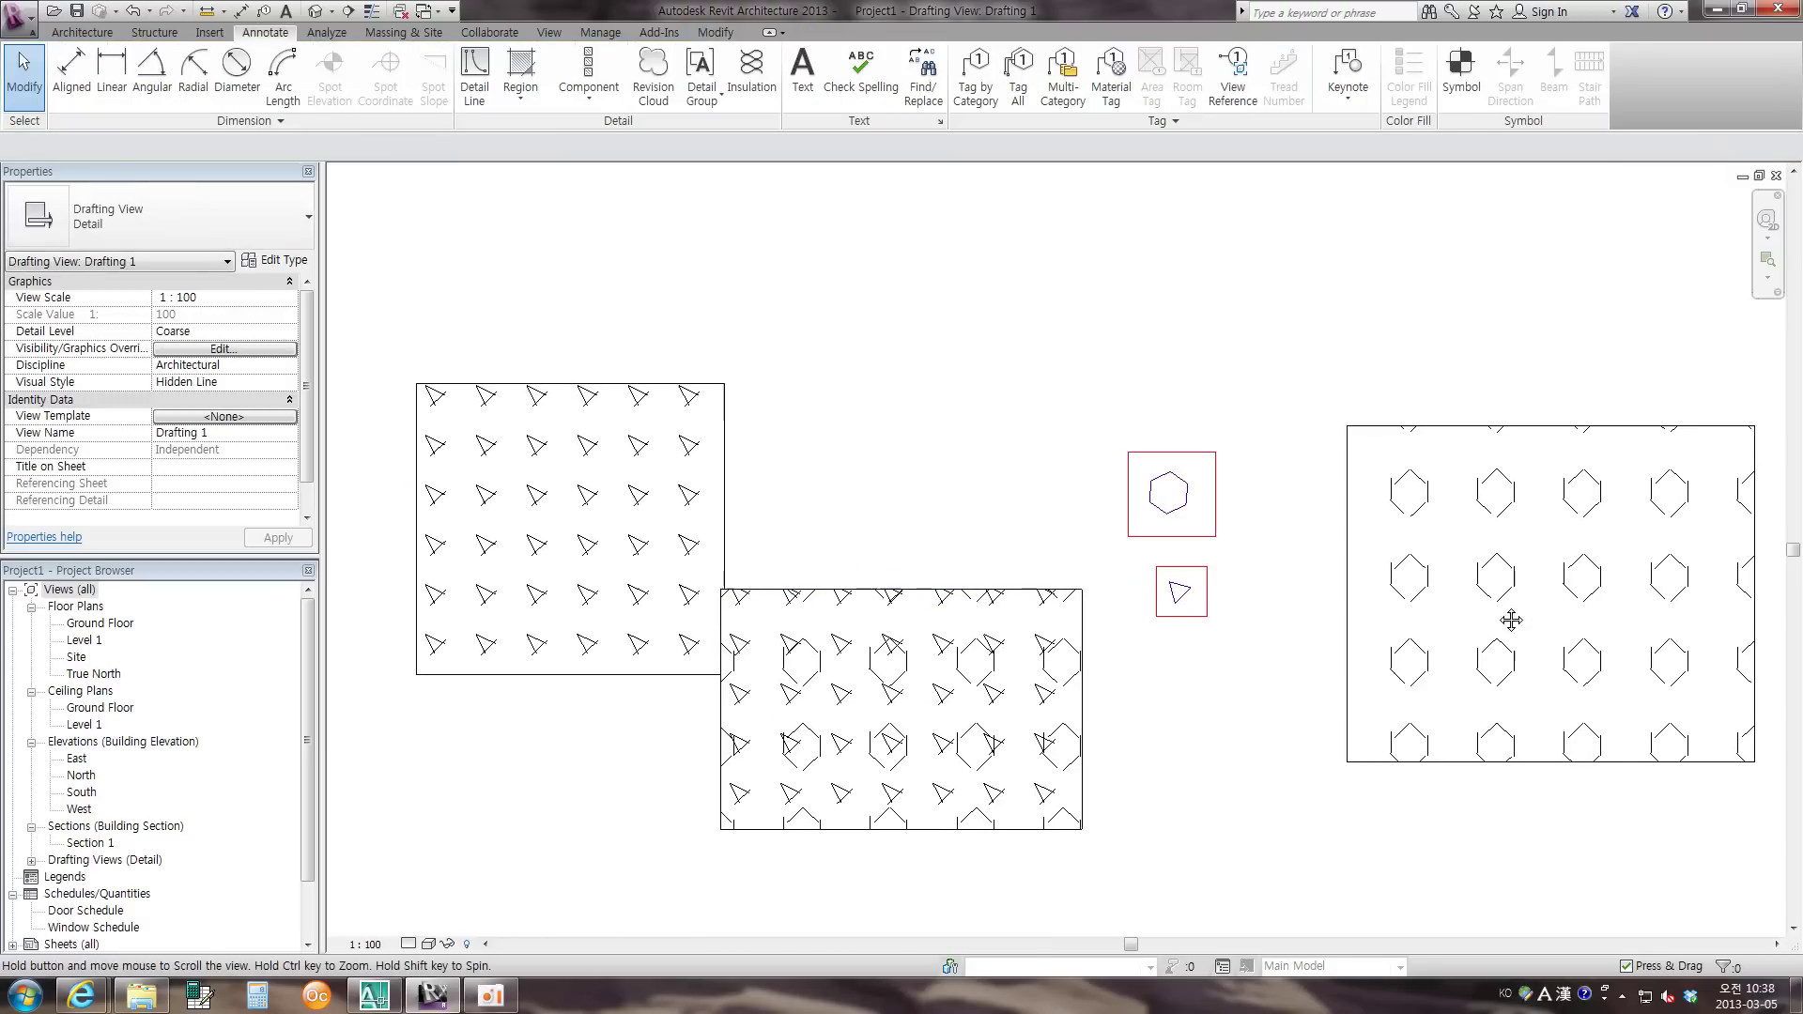